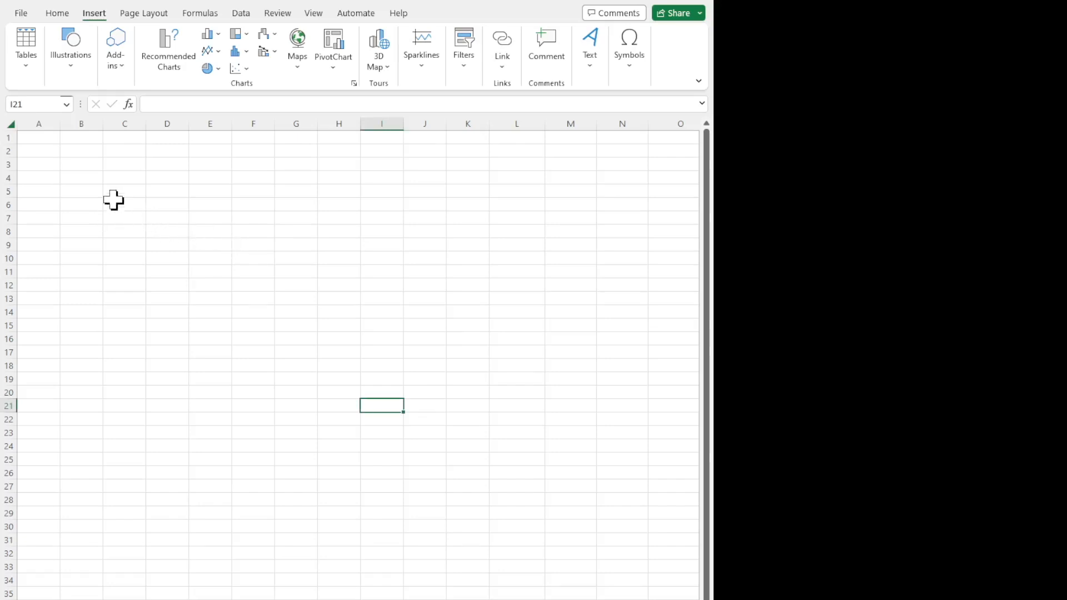
Merge and center cells B3 through H3 to form a title cell.
left_click(87, 180)
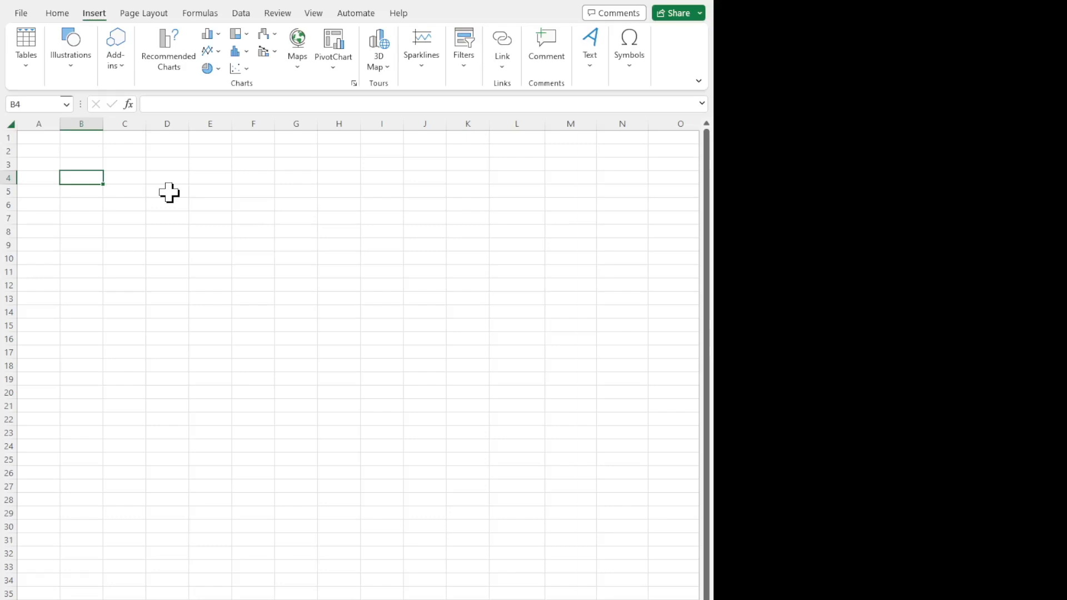
left_click_drag(94, 165, 334, 164)
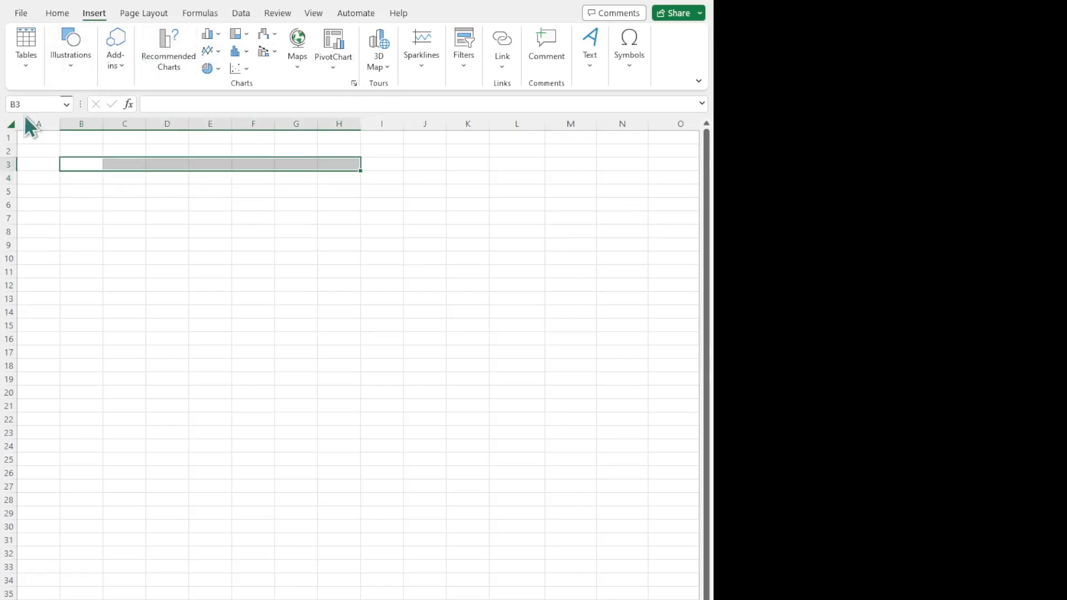
left_click_drag(1, 129, 1, 130)
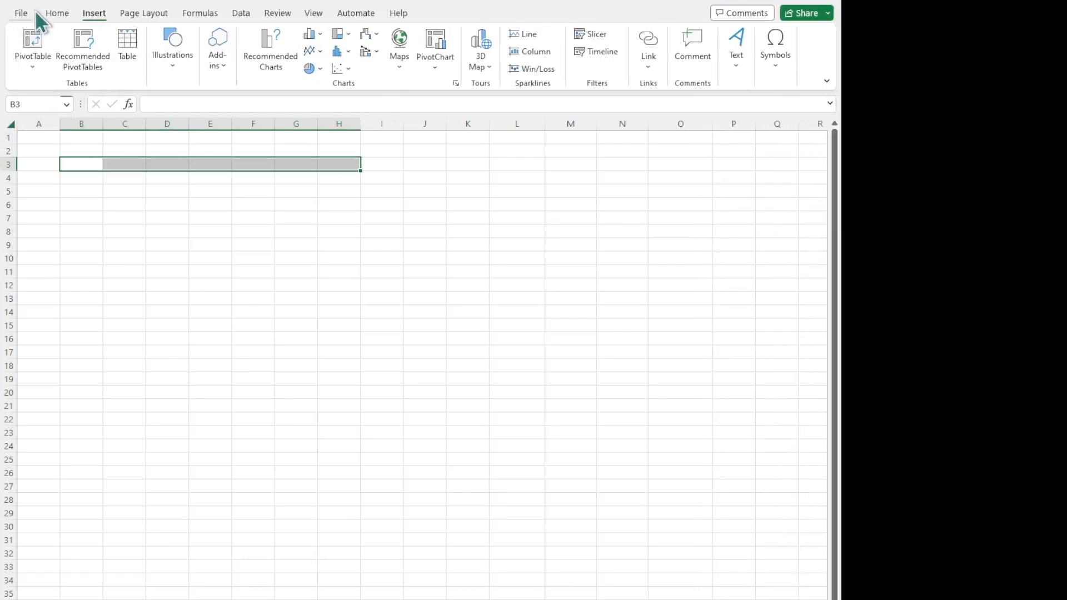
left_click(55, 14)
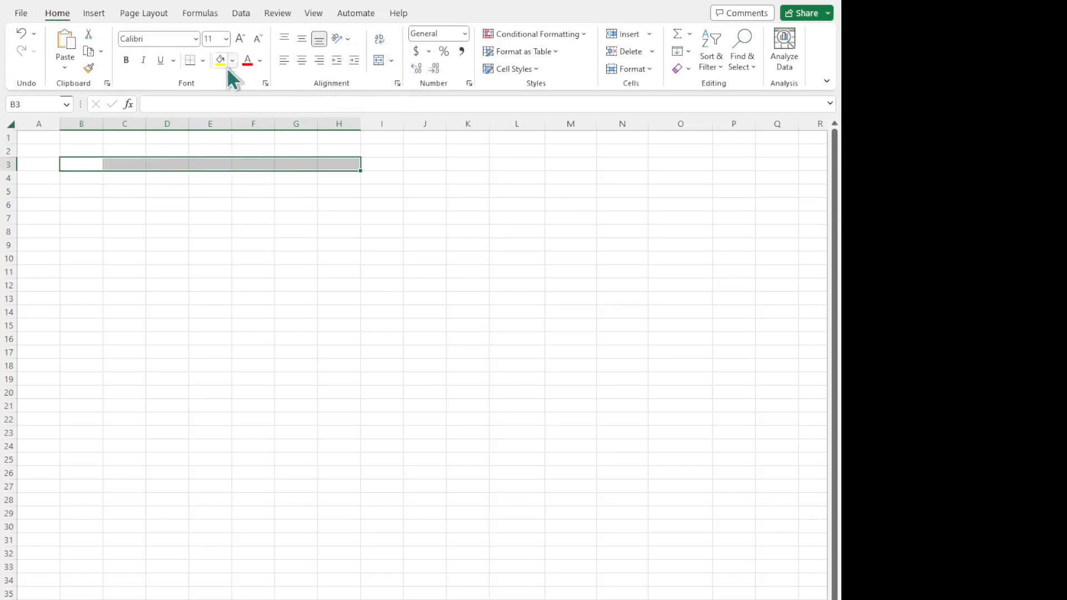
left_click_drag(4, 113, 7, 123)
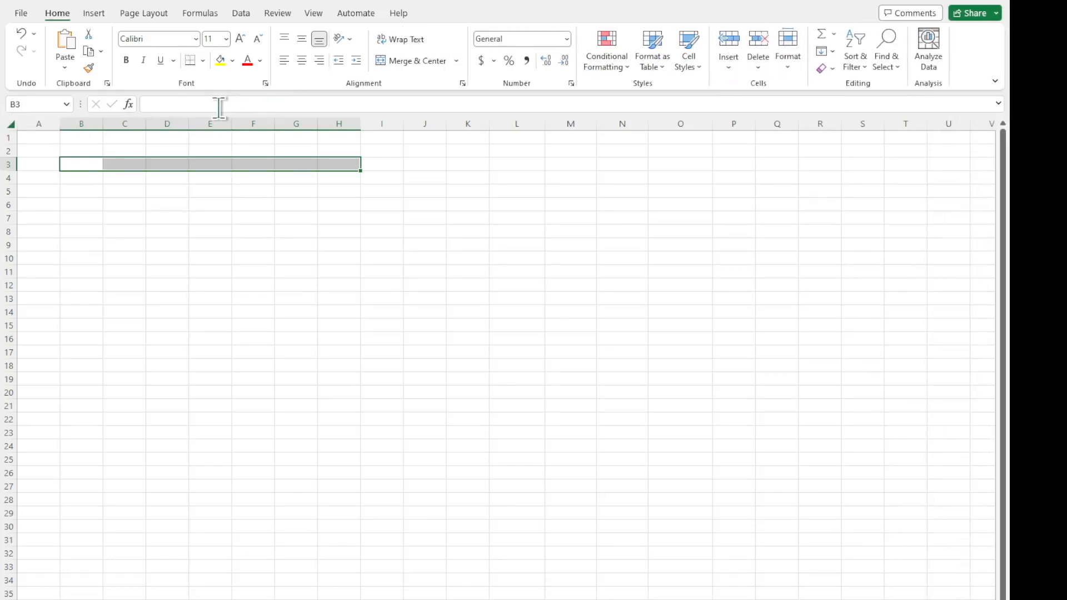
left_click(408, 65)
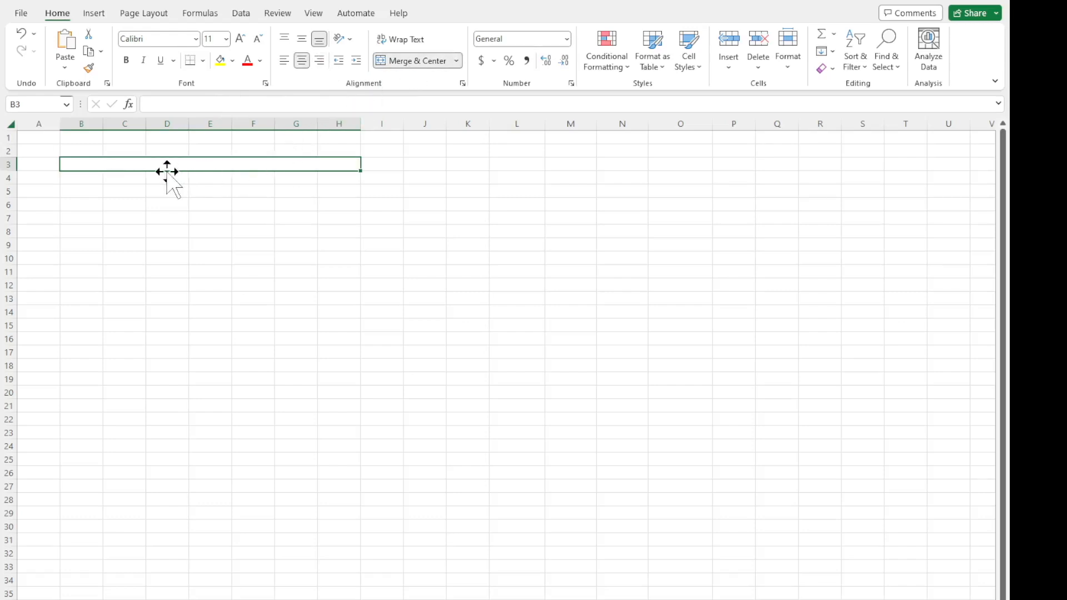
left_click_drag(78, 200, 289, 201)
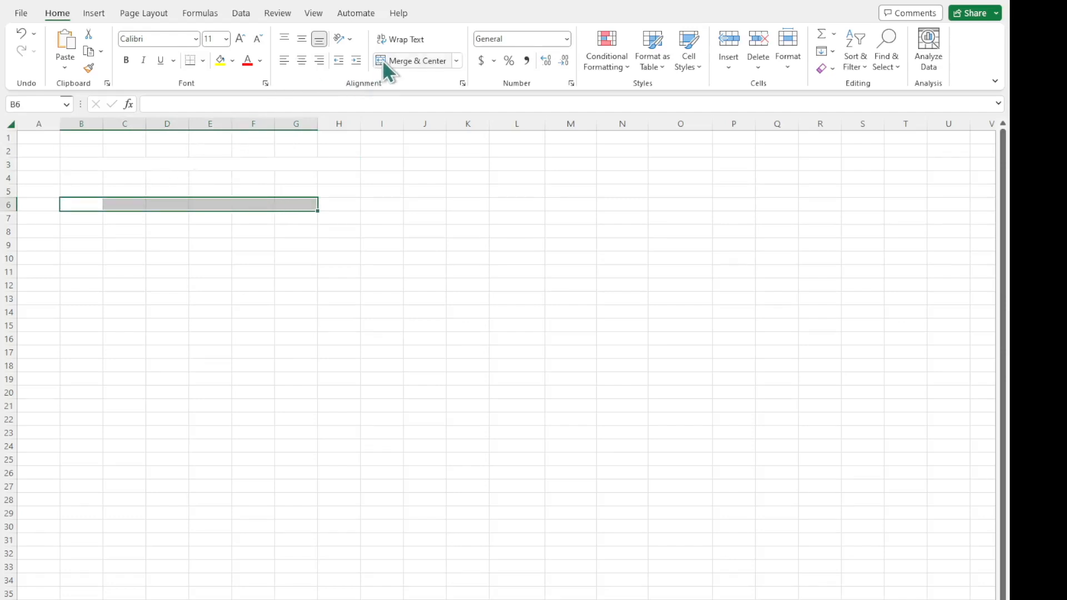
Enter the title "Budget" in the merged cell in row 3 and increase its font size to 18.
left_click(223, 165)
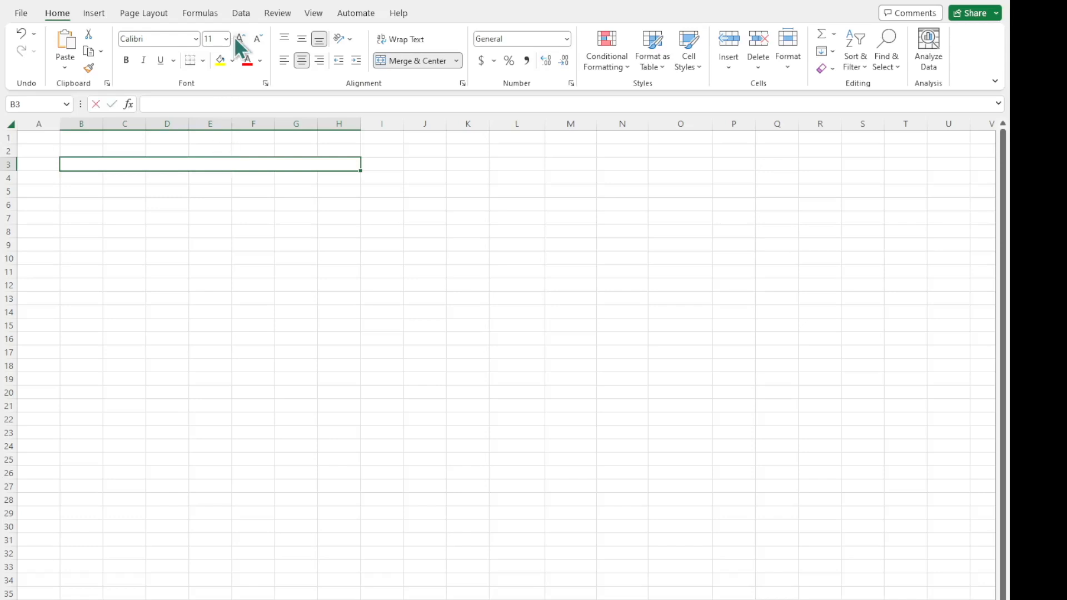
type("Budget")
key("Return")
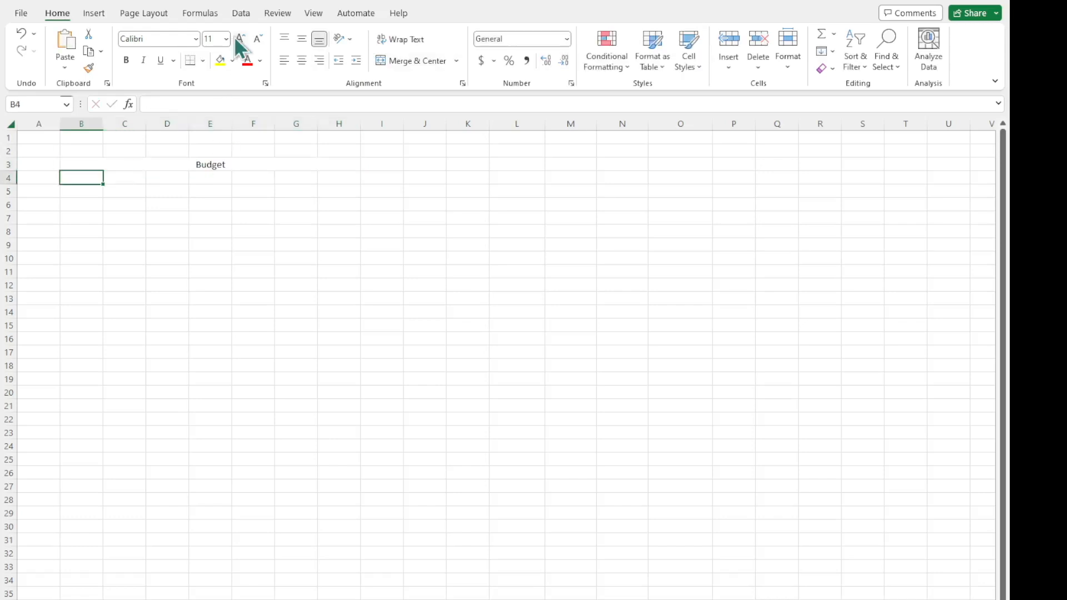
left_click(231, 161)
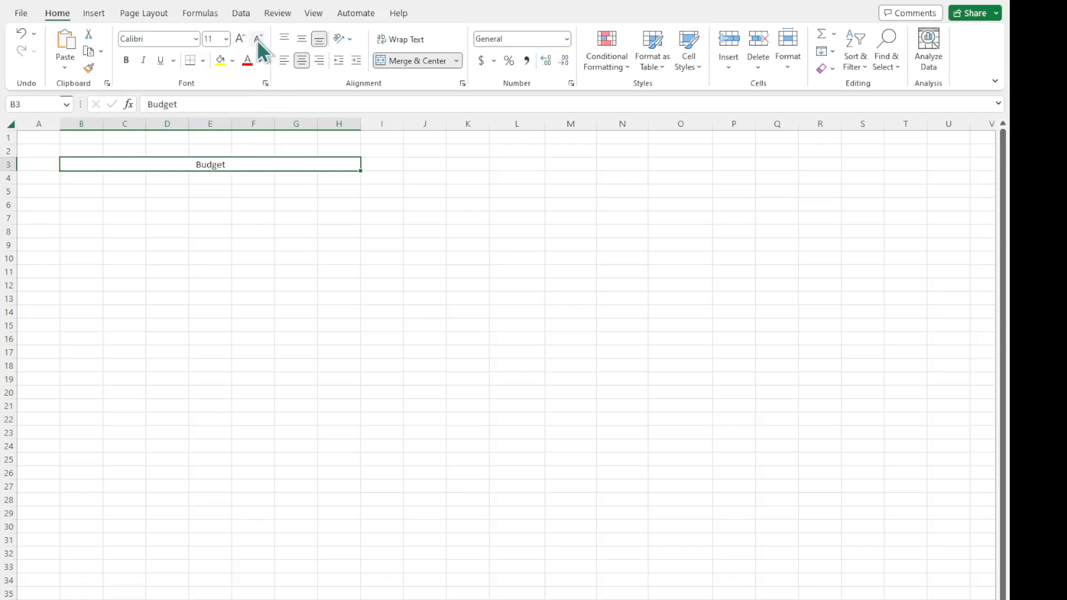
left_click(240, 40)
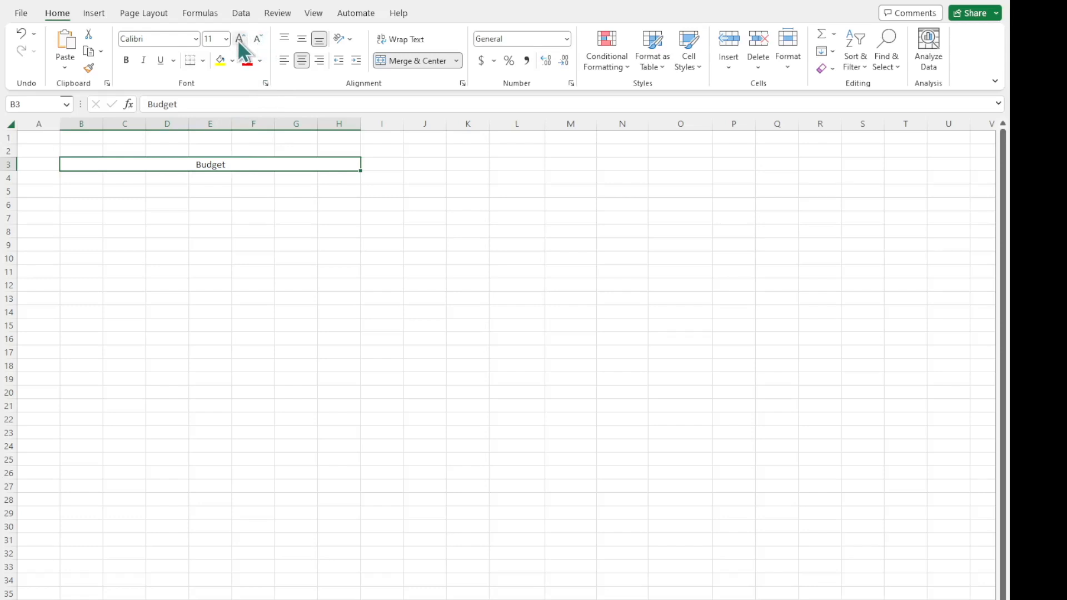
left_click(240, 40)
left_click(239, 40)
left_click(239, 40)
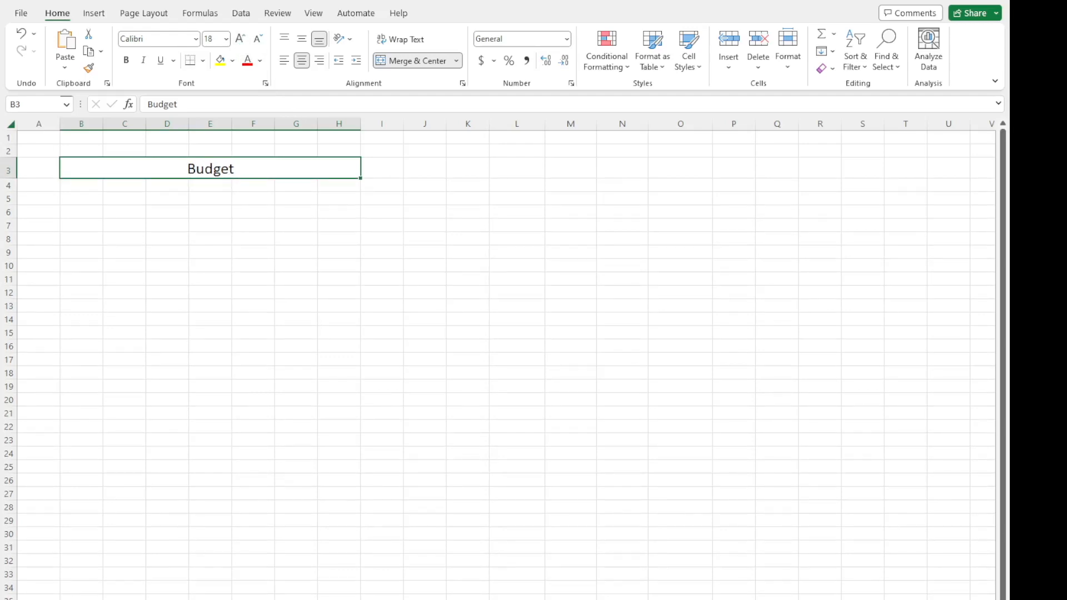
Add an outside border around the merged Budget title cell.
scroll(500, 356, "up", 2)
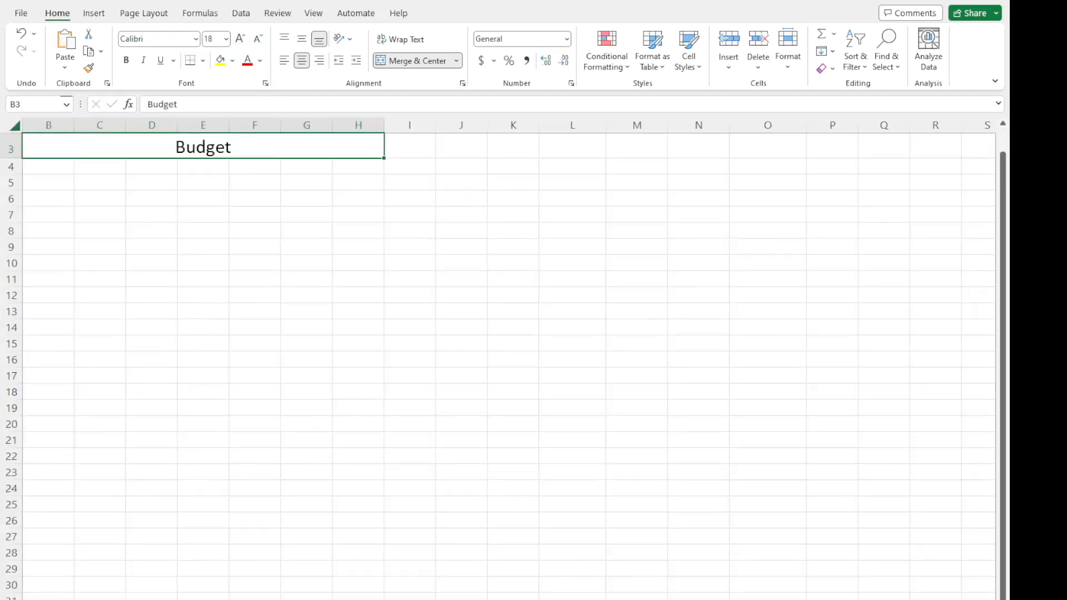
scroll(500, 356, "left", 1)
scroll(574, 506, "up", 1)
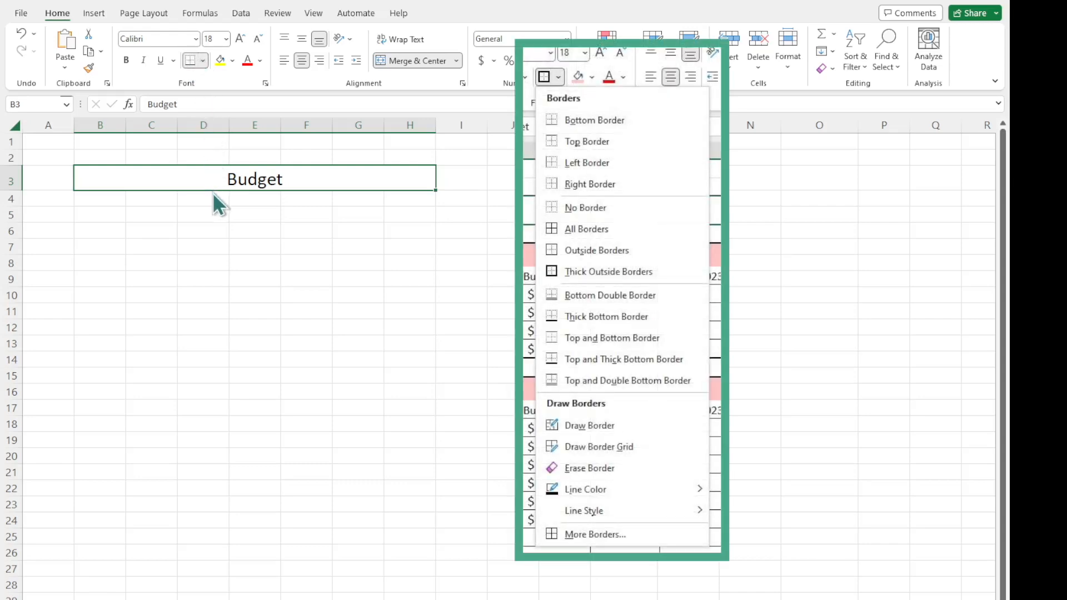
left_click(255, 247)
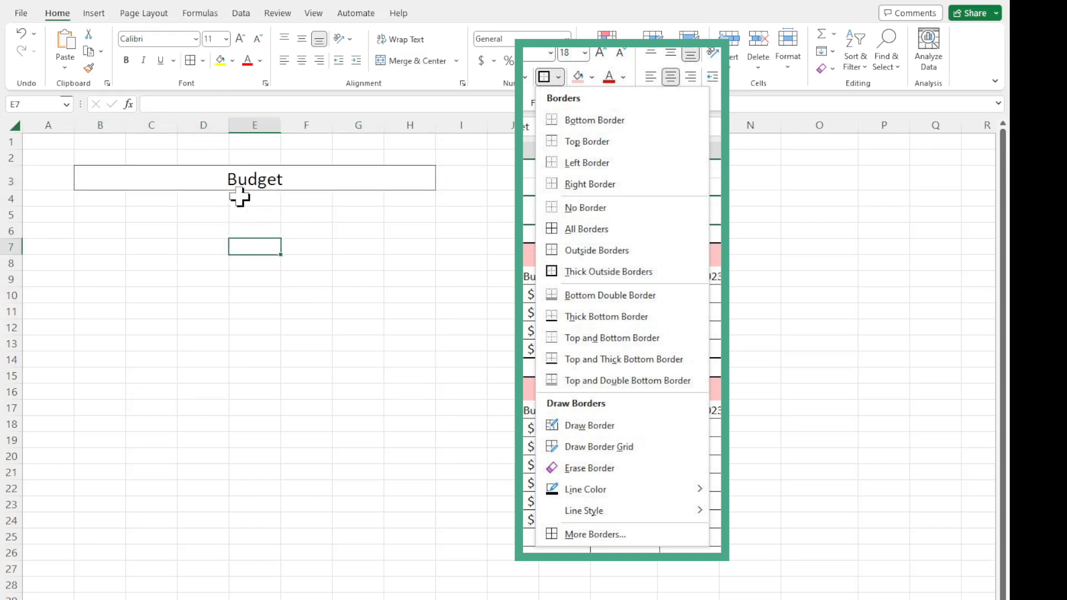
Enter the label "Income 1" in both cells B6 and B7.
left_click(117, 216)
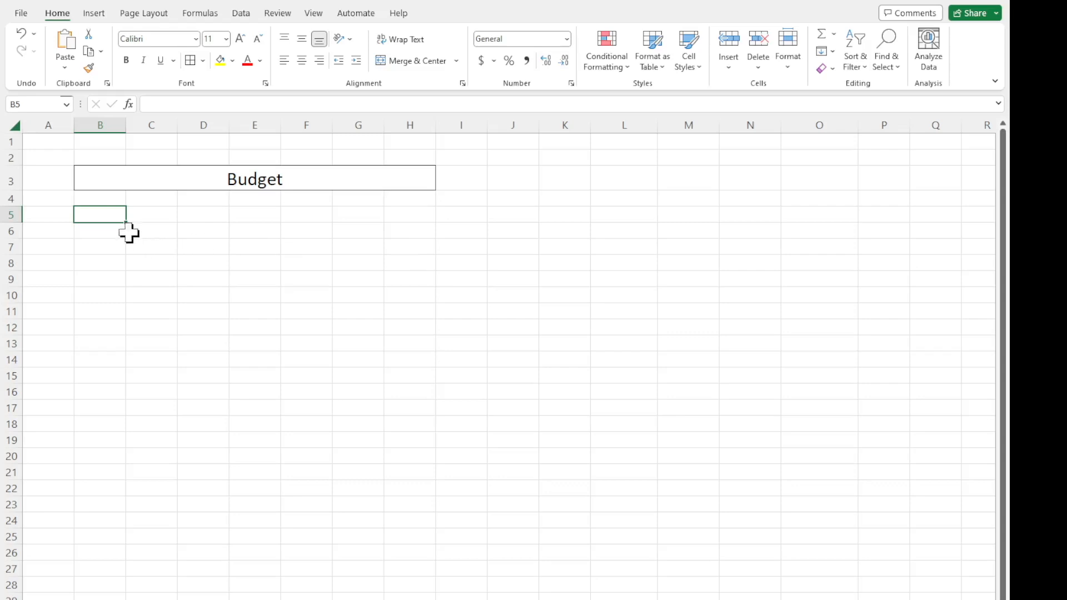
left_click(124, 233)
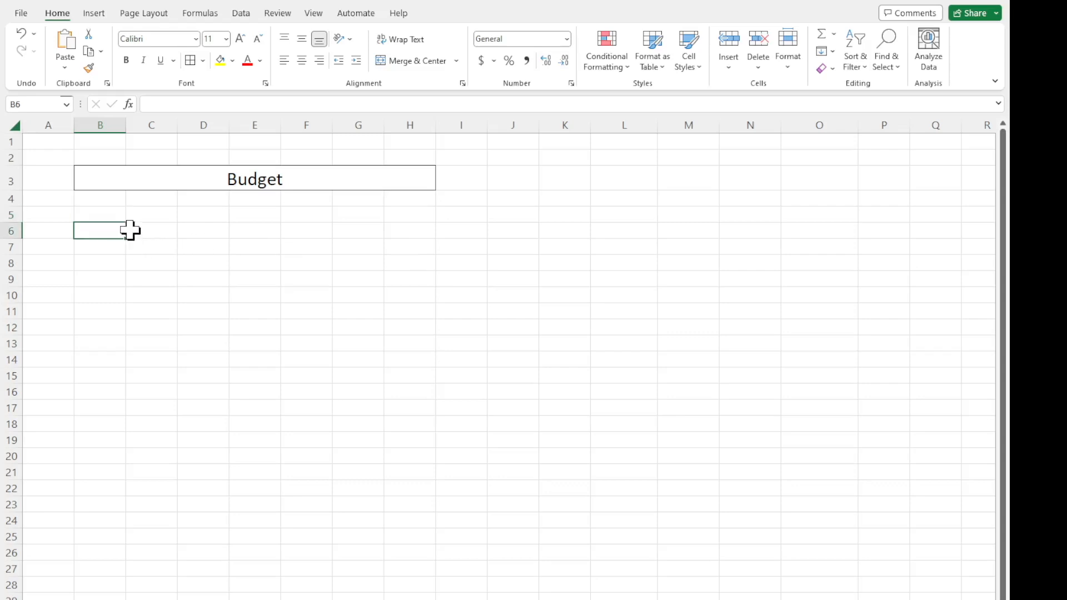
type("I")
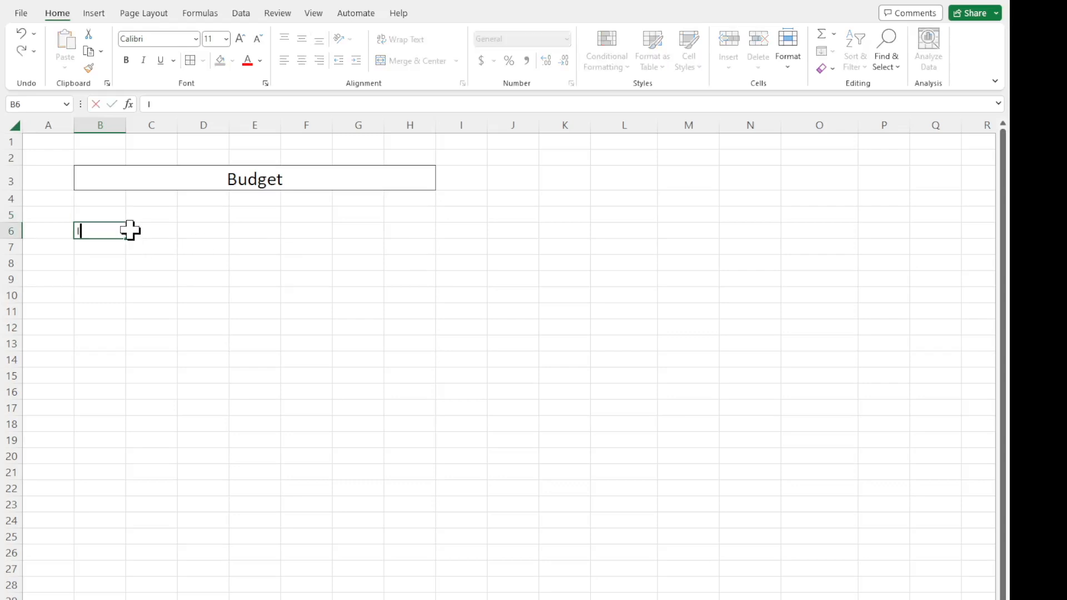
type("ncome 1")
key("Return")
type("Income 1")
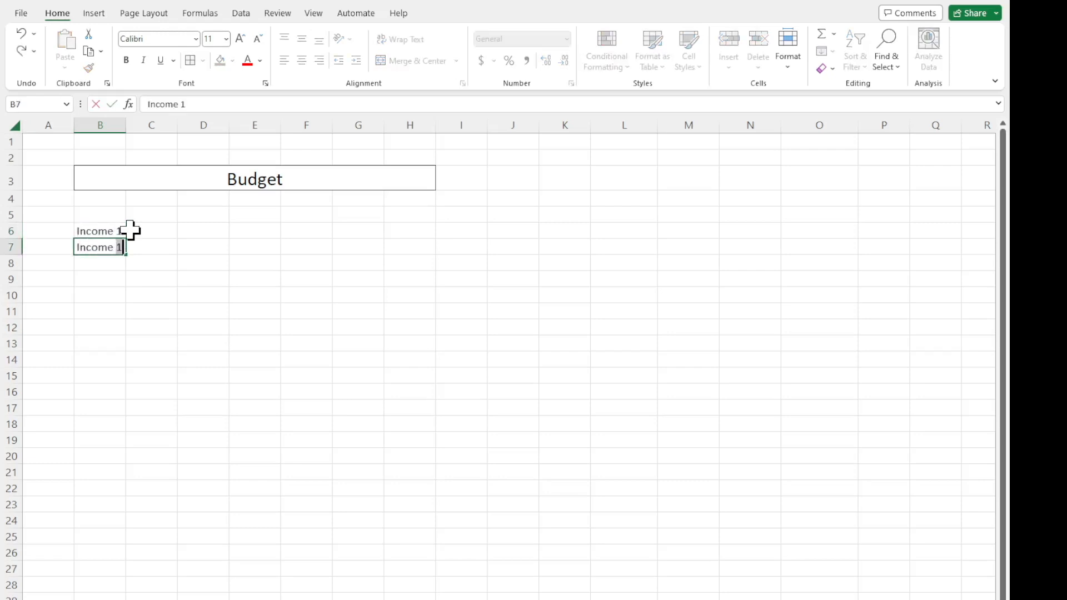
key("Return")
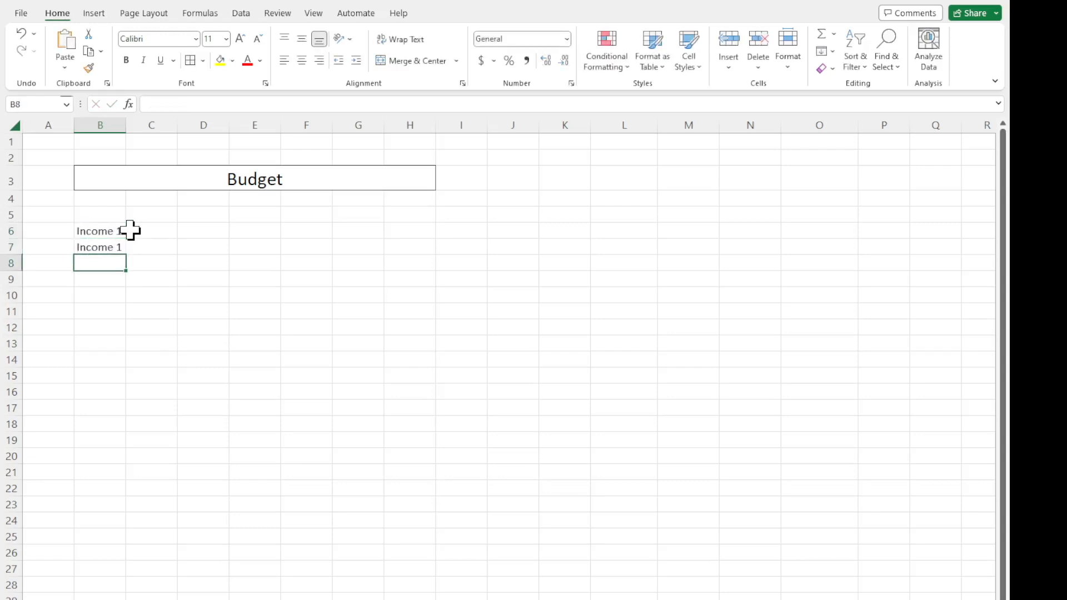
Enter the label "Side Hustle" in cell B8 and fit column B's width to its contents.
type("Side ")
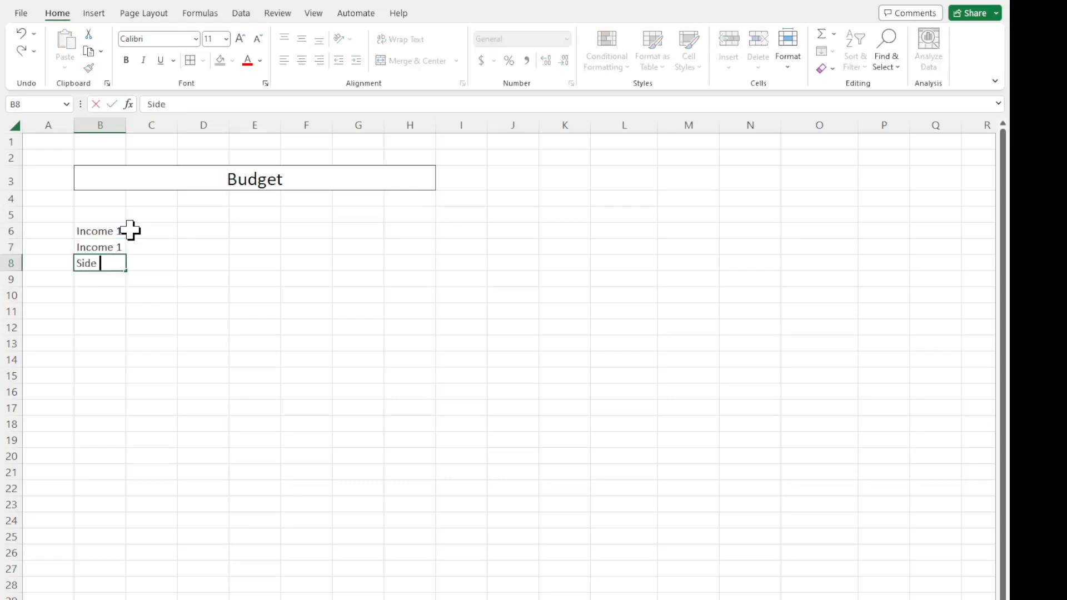
type("Hustle")
key("Return")
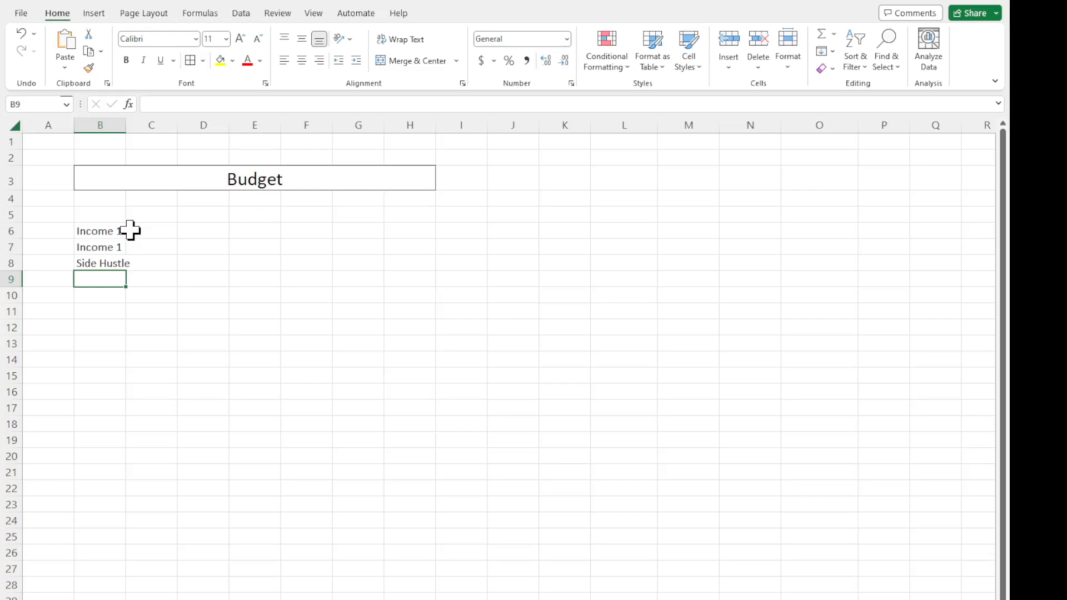
double_click(126, 124)
left_click(115, 259)
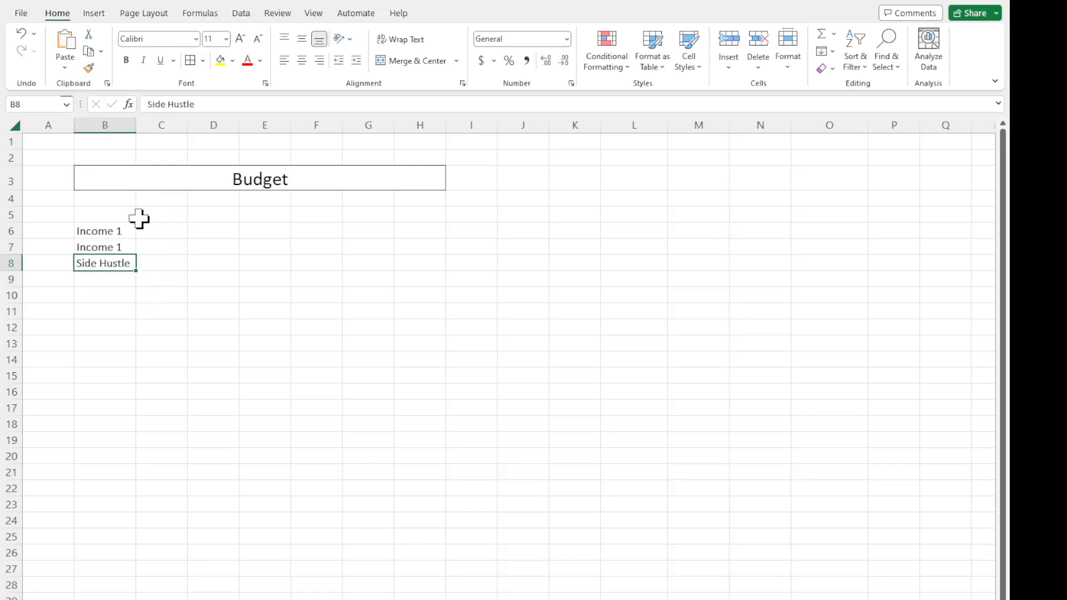
left_click_drag(110, 231, 111, 262)
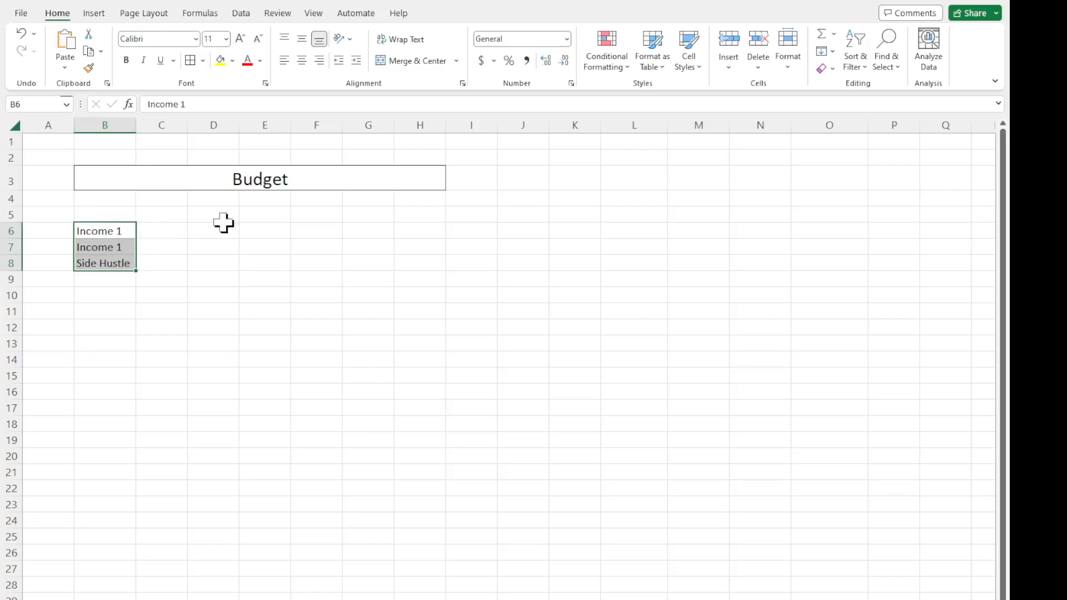
Enter the column header "Budget" in cell C5.
left_click(173, 213)
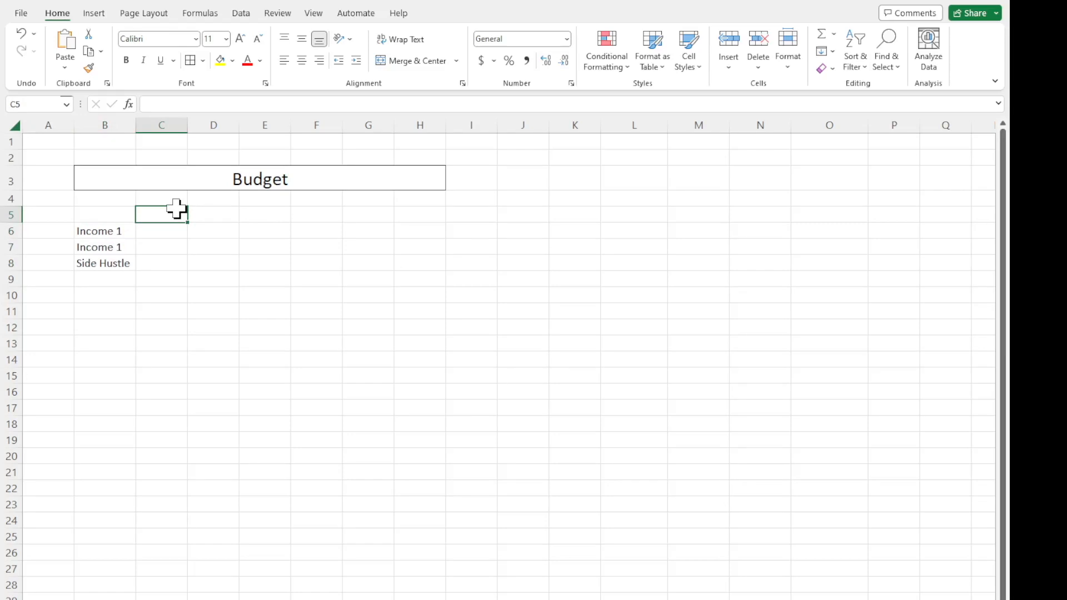
type("Budget")
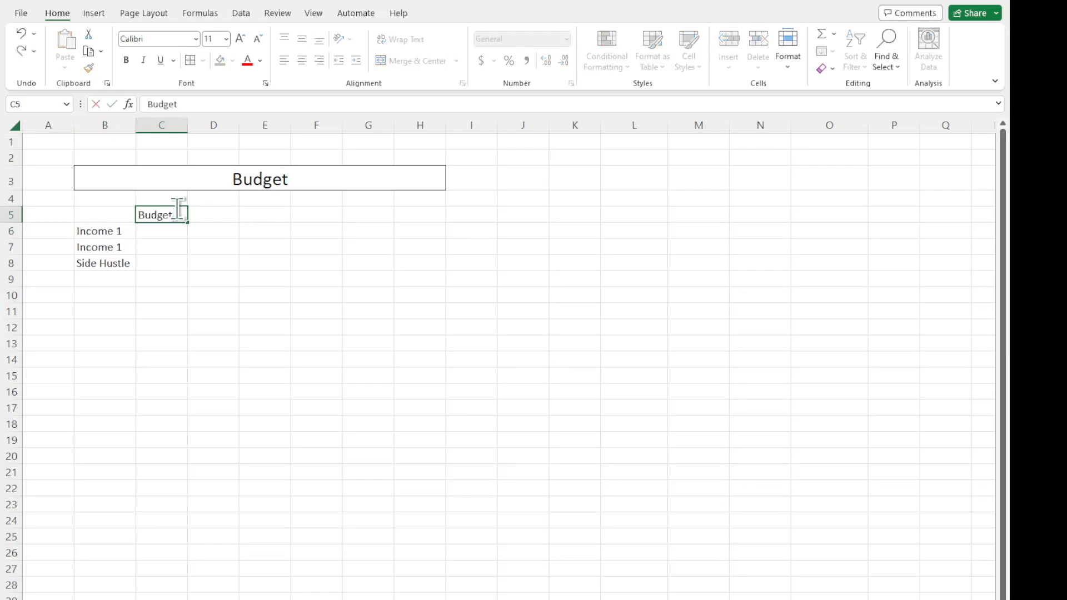
key("Return")
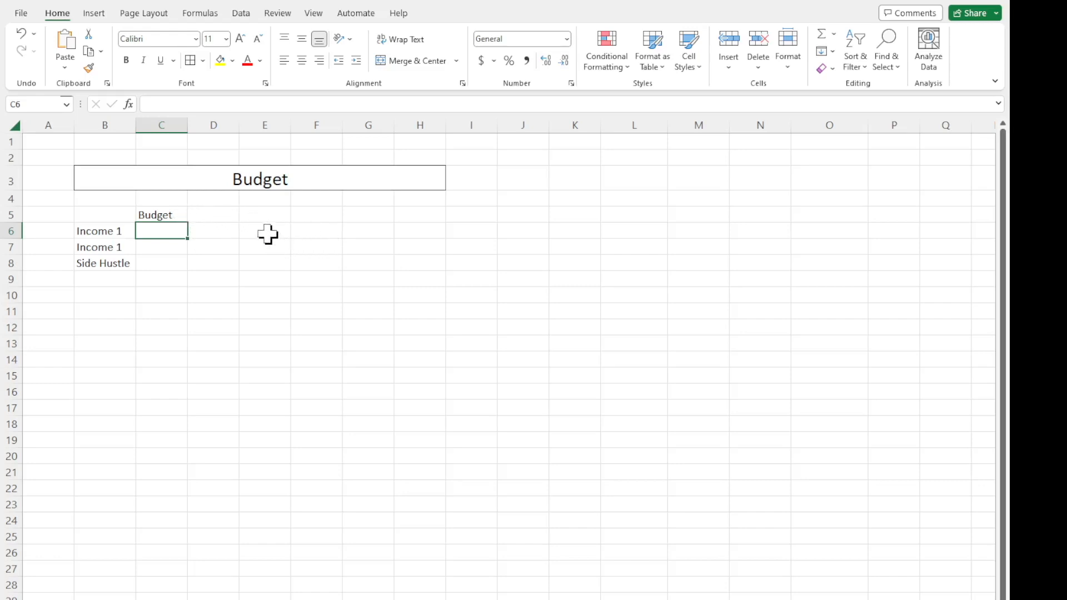
Enter the date 2/3/2023 as the column header in cell D5.
left_click(218, 216)
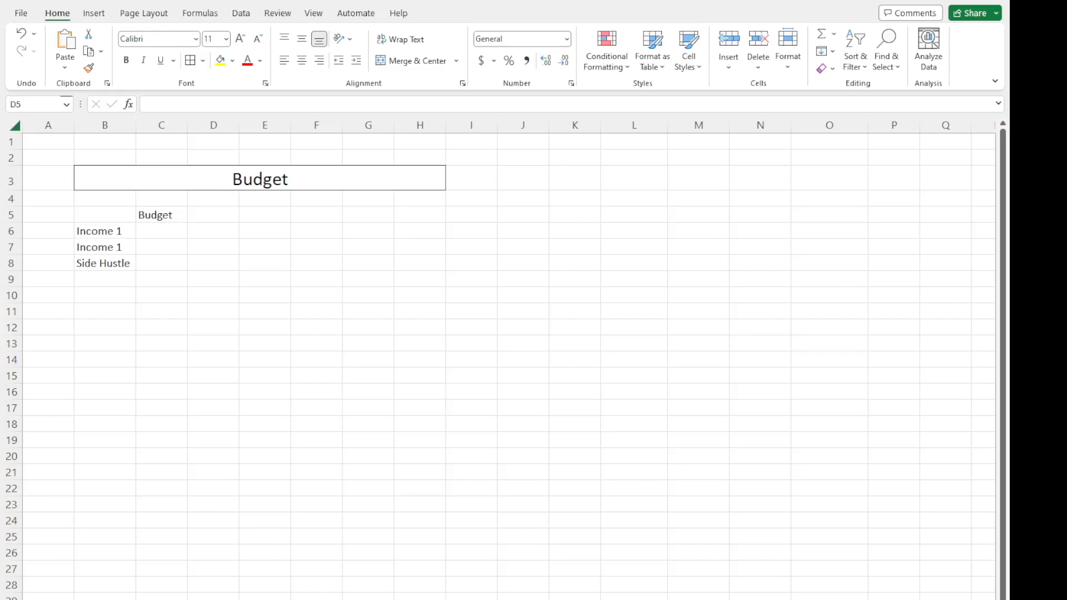
left_click(212, 218)
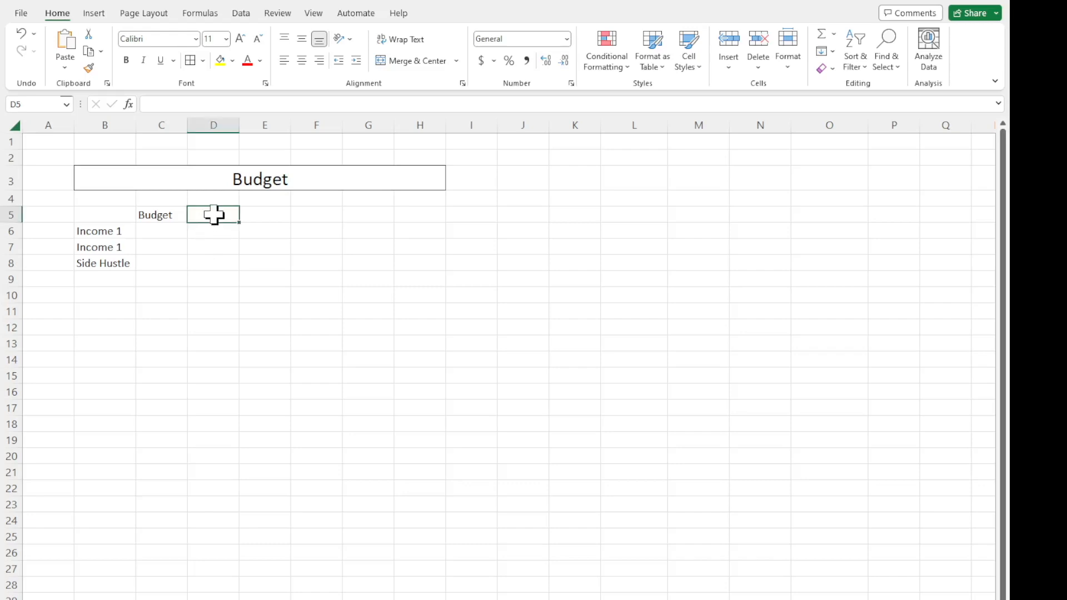
type("2/3/20")
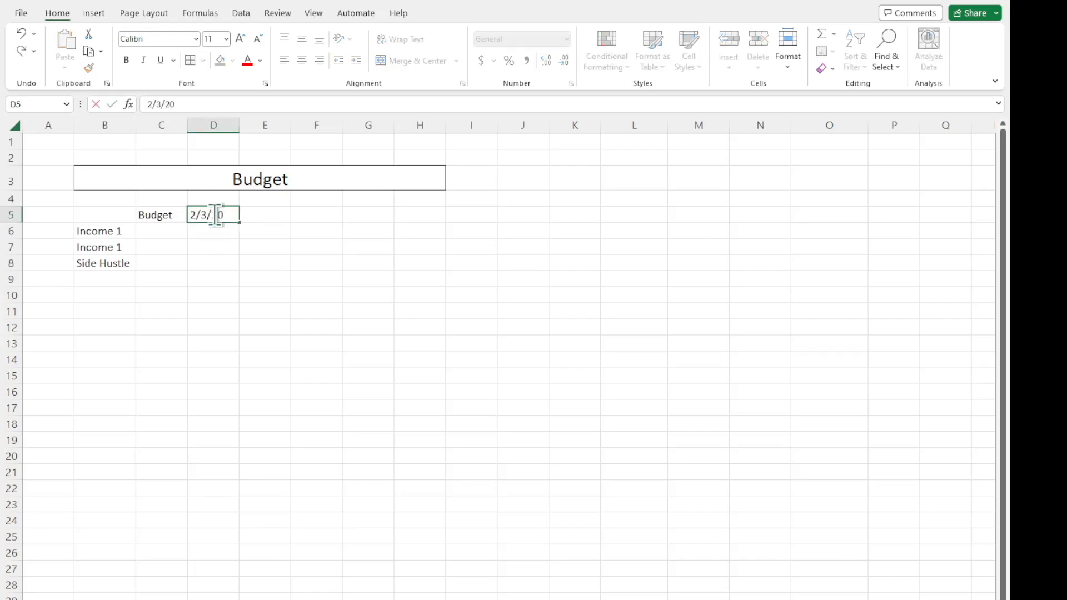
key("Return")
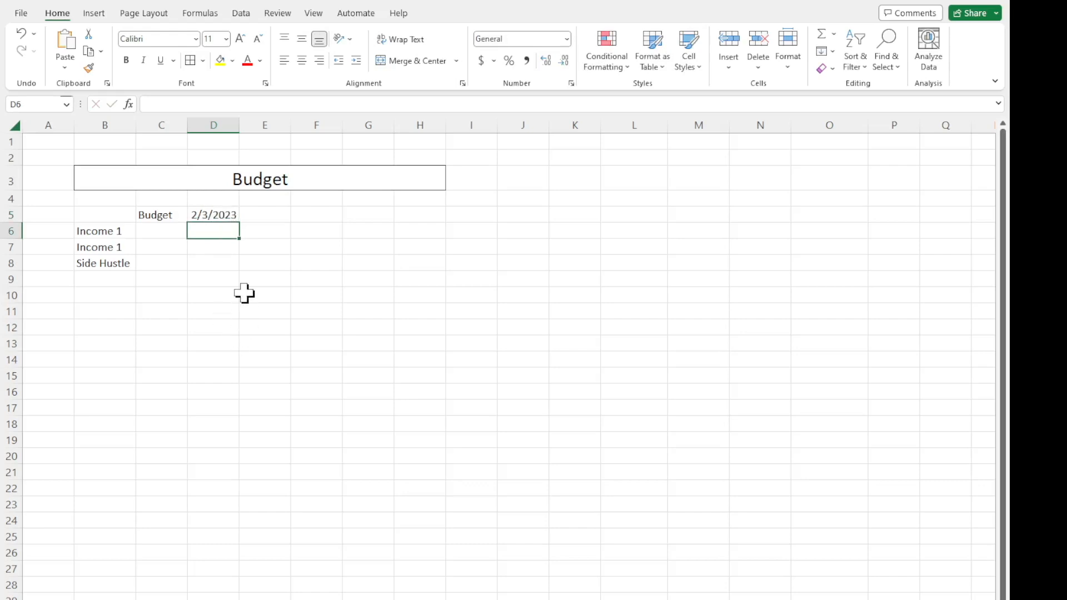
left_click(226, 215)
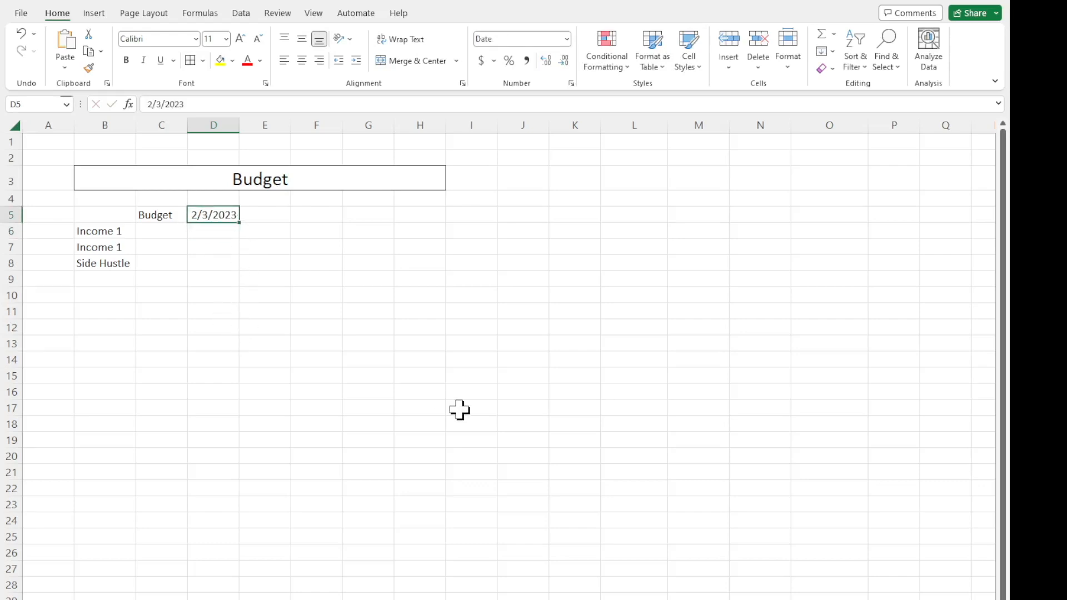
Enter the formula =D5+7 in cell E5 to produce the following week's date.
left_click(278, 217)
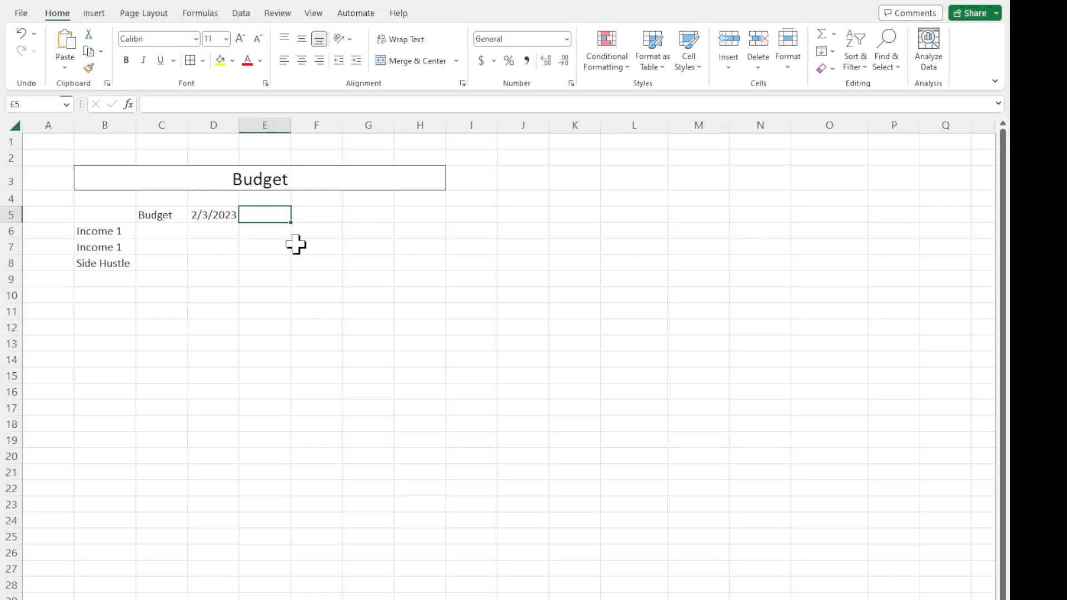
type("=")
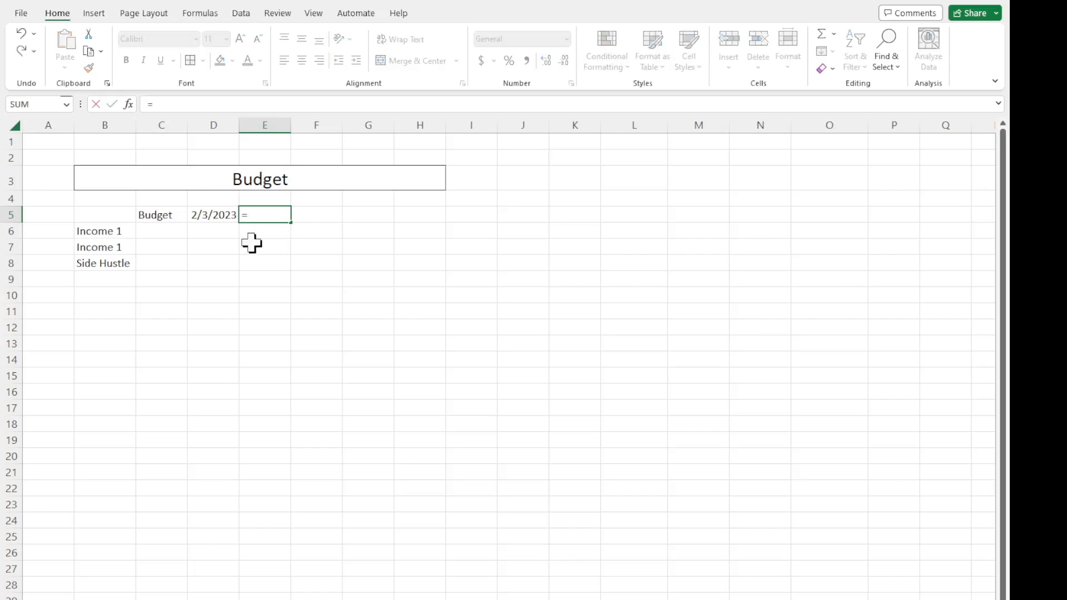
left_click(219, 217)
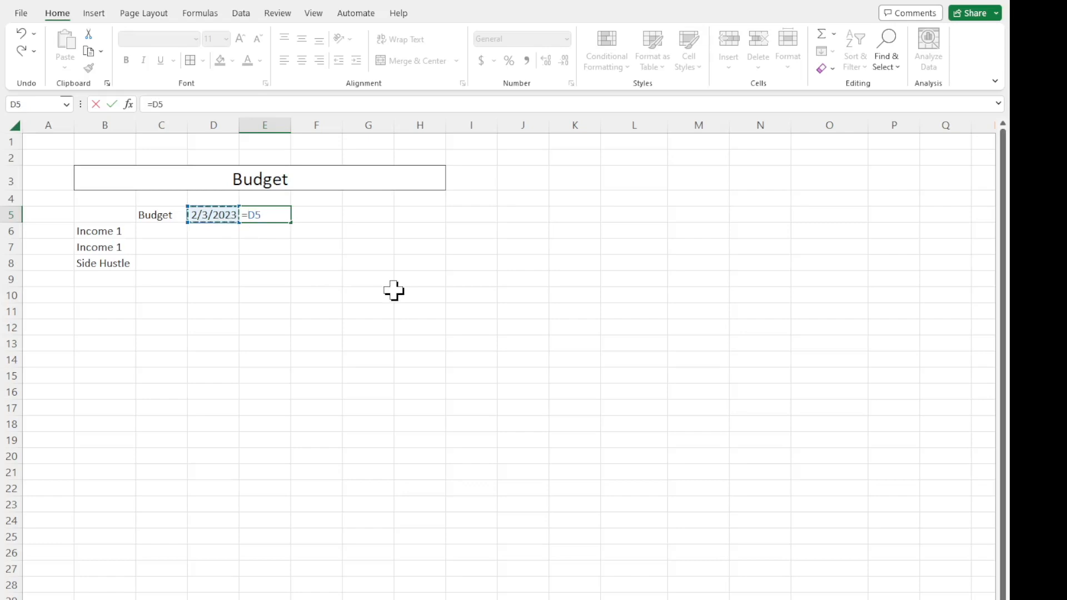
type("+7")
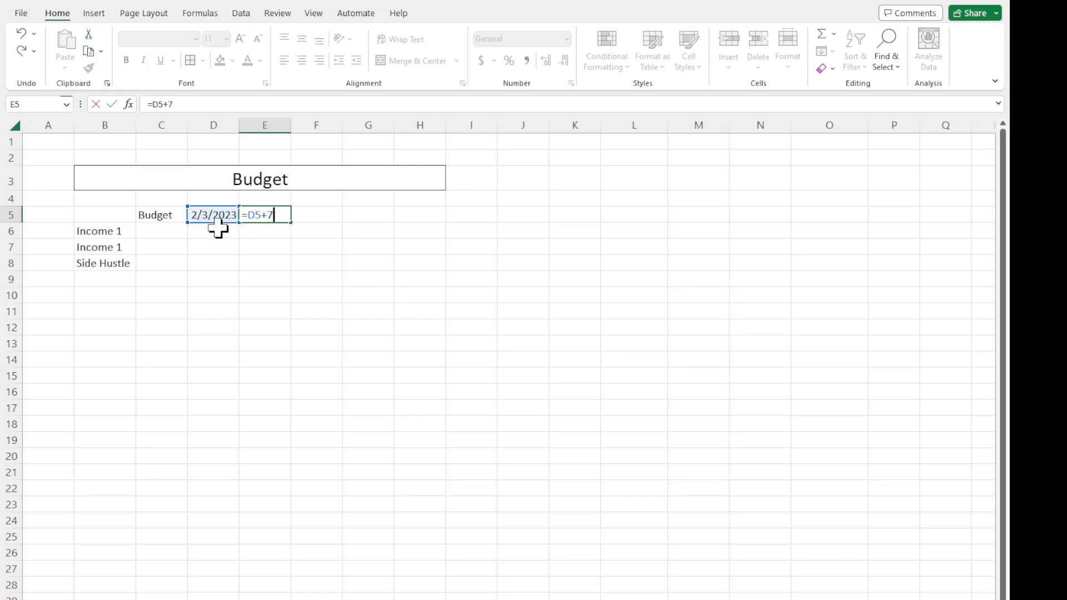
key("Return")
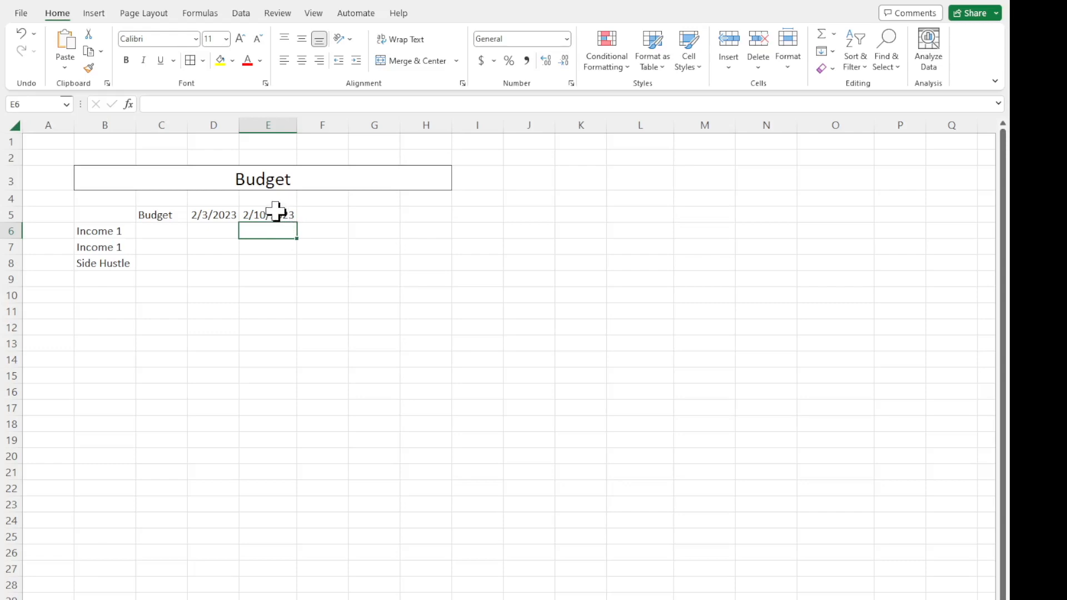
Fill the weekly date formula from E5 through G5 and fit columns F and G to their contents.
left_click(275, 215)
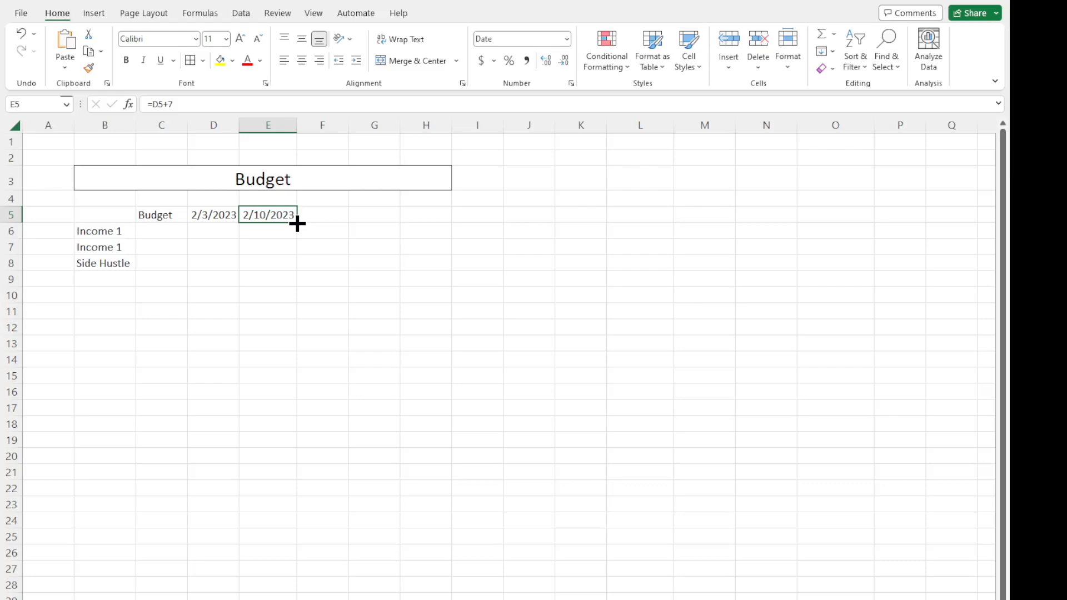
left_click_drag(297, 224, 379, 222)
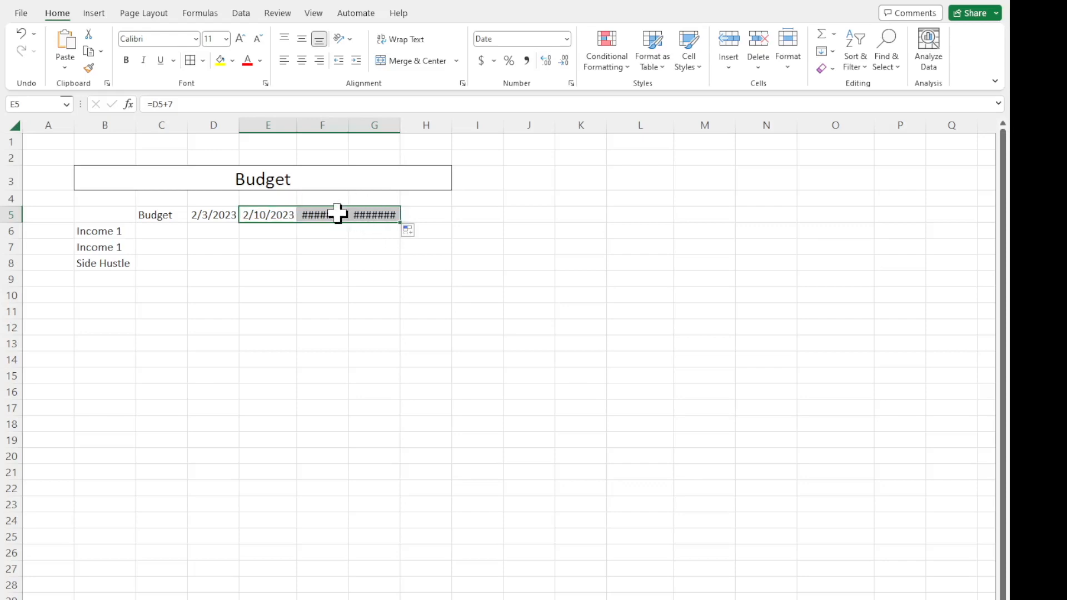
double_click(348, 125)
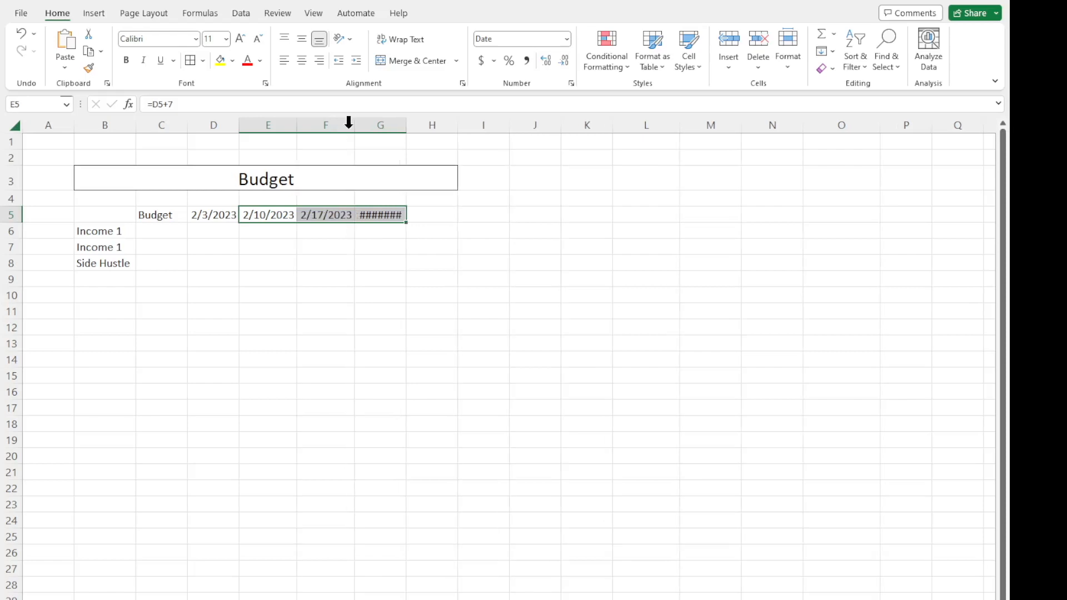
double_click(406, 131)
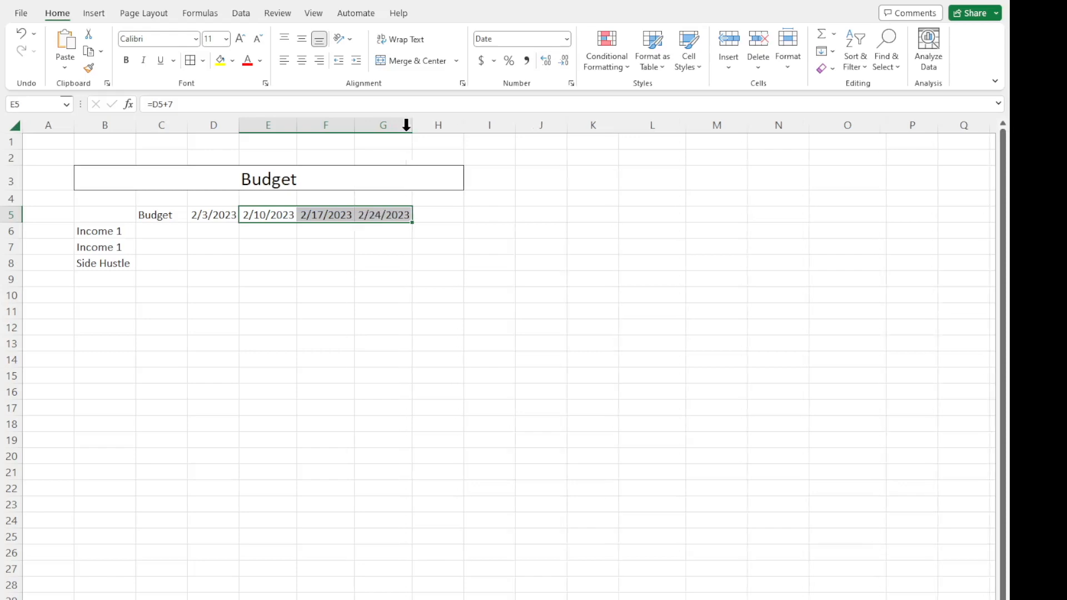
left_click(389, 250)
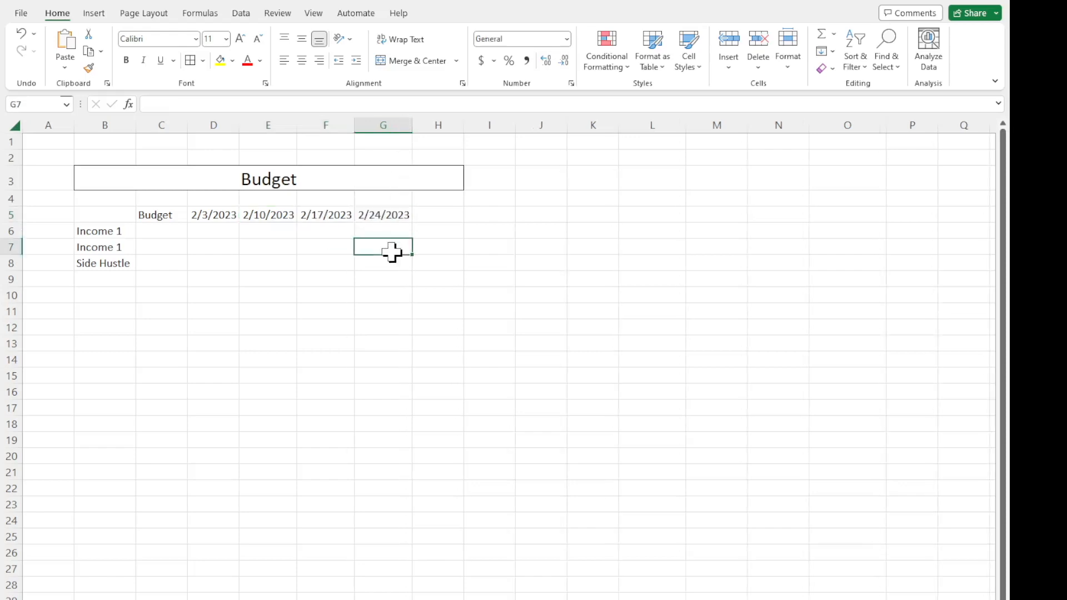
left_click(266, 211)
left_click(336, 211)
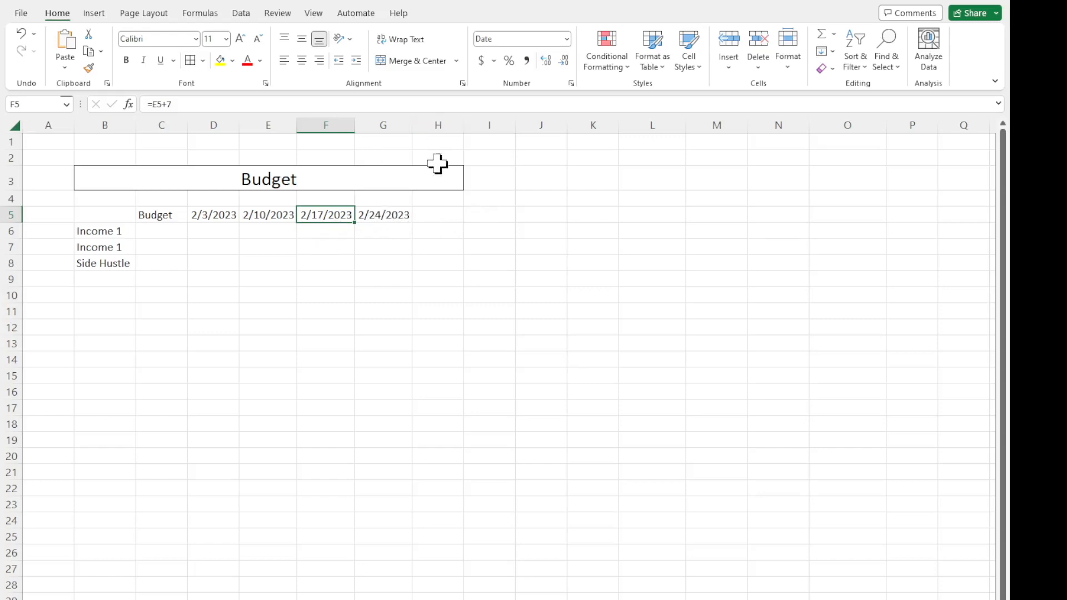
Delete the empty column H so the merged title ends at column G.
left_click(446, 126)
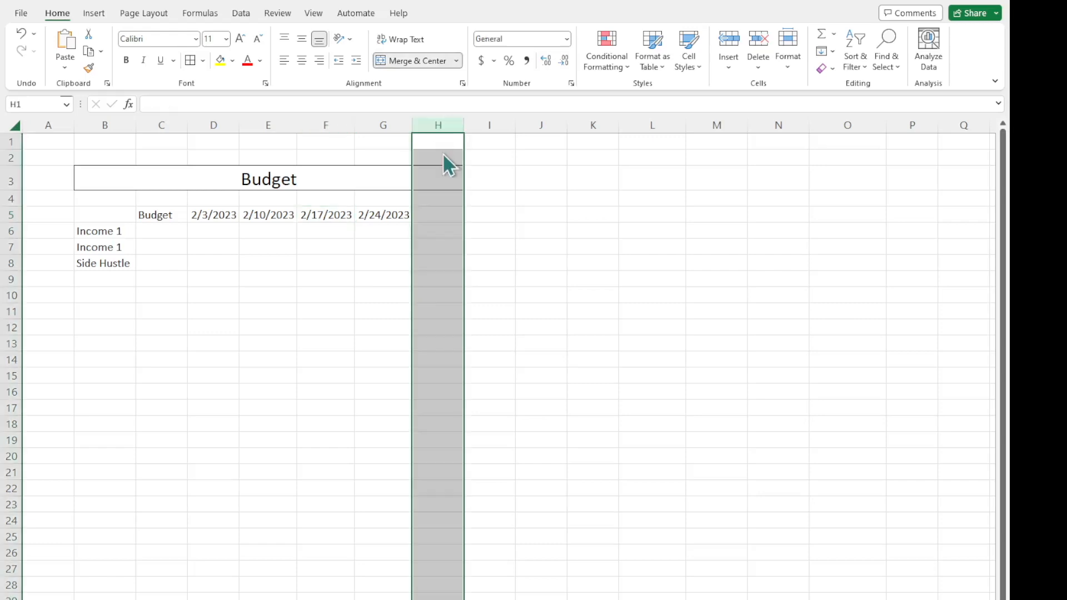
key("ctrl+minus")
left_click(481, 300)
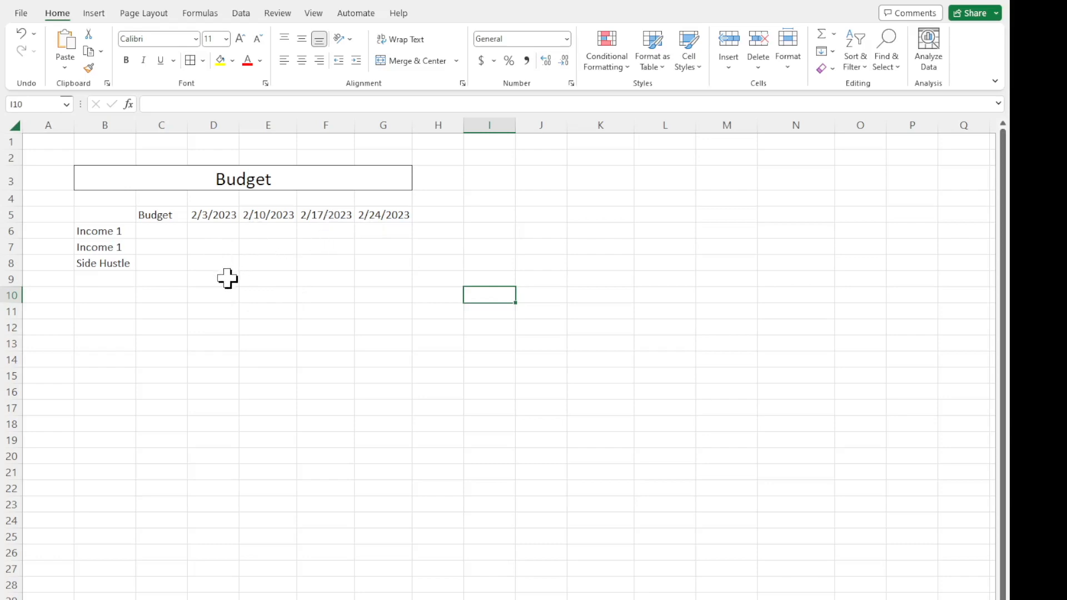
Insert two blank rows above the header row 5.
left_click_drag(179, 217, 178, 255)
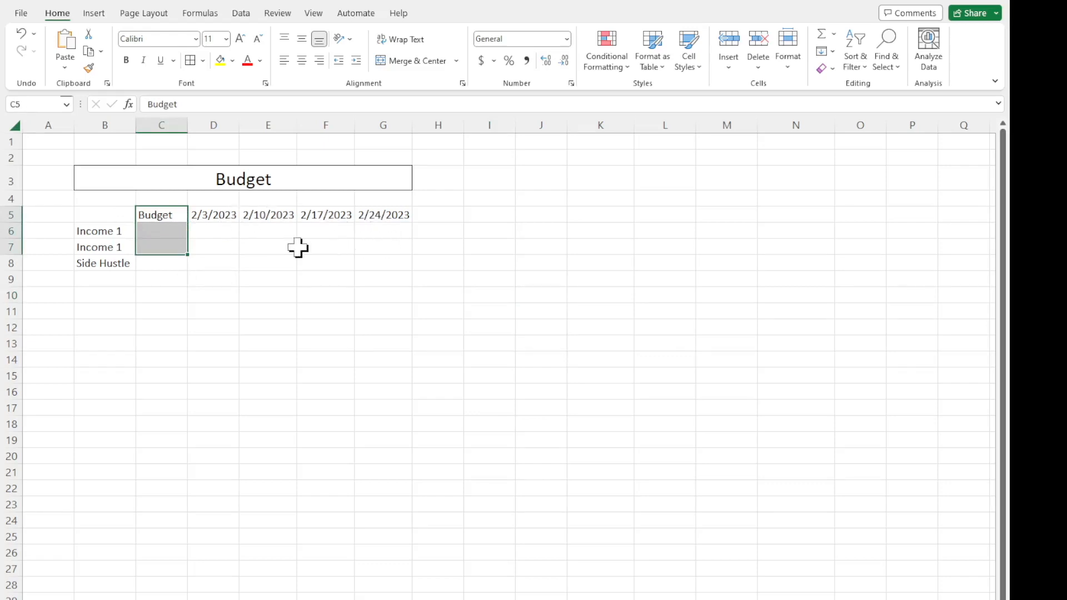
left_click(10, 216)
key("ctrl+shift+plus")
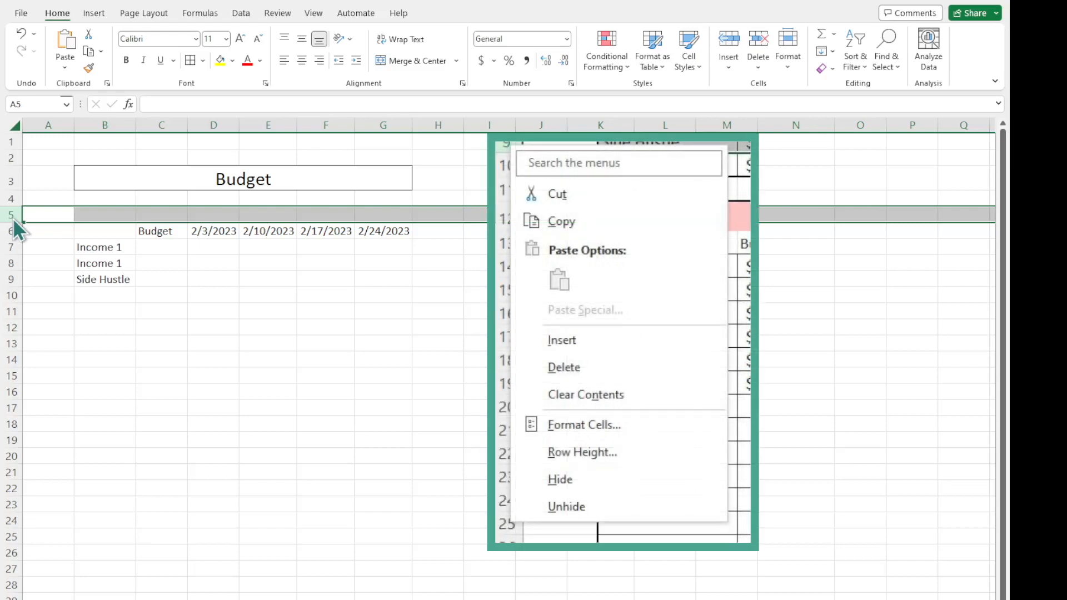
left_click(59, 342)
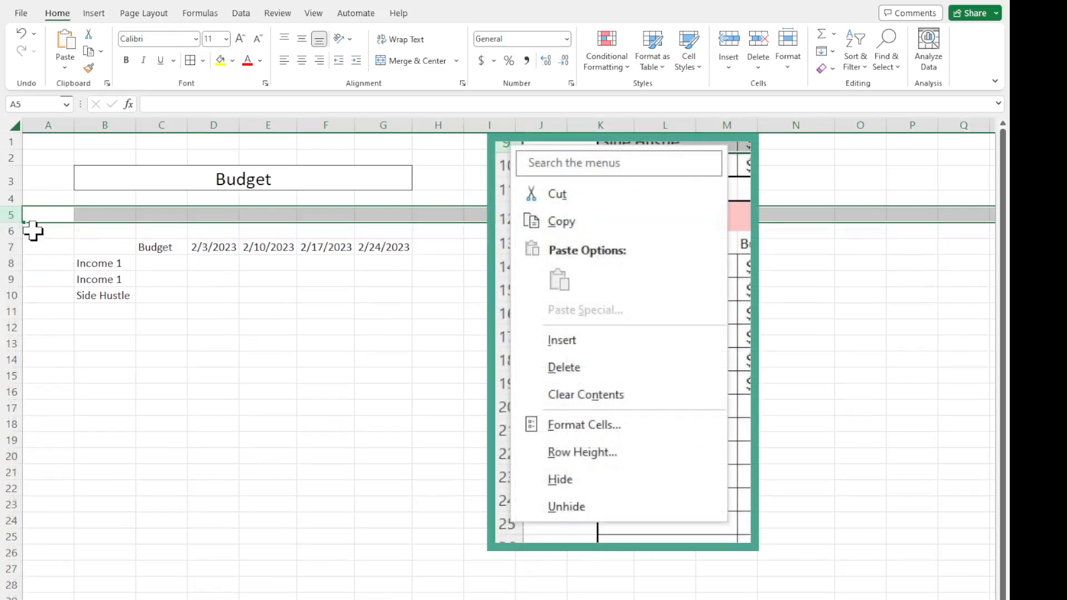
Delete the two blank rows 5 and 6 above the column headers.
left_click_drag(9, 217, 17, 229)
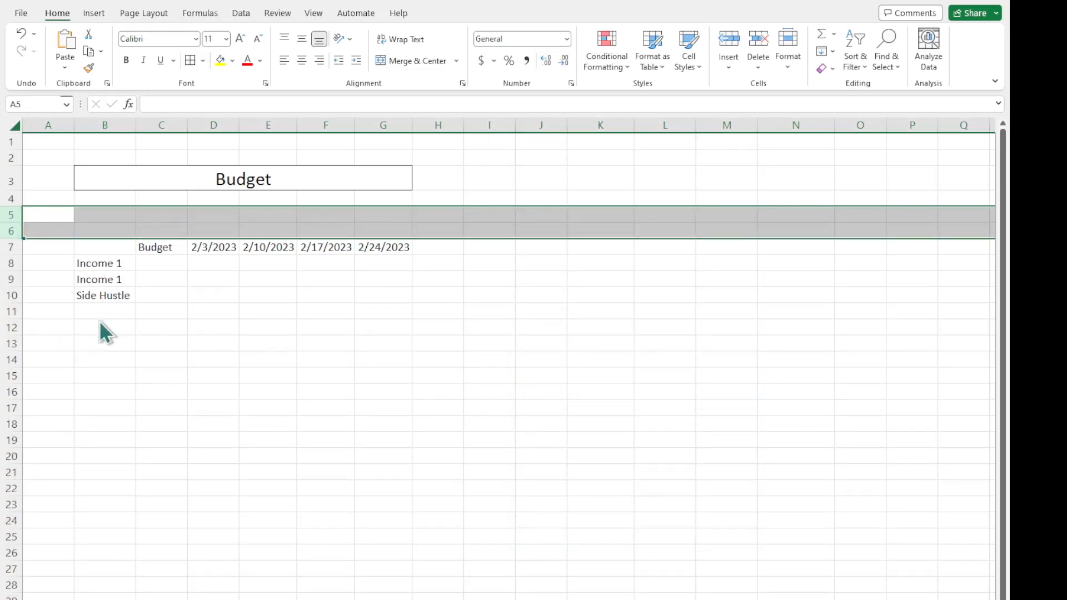
key("ctrl+minus")
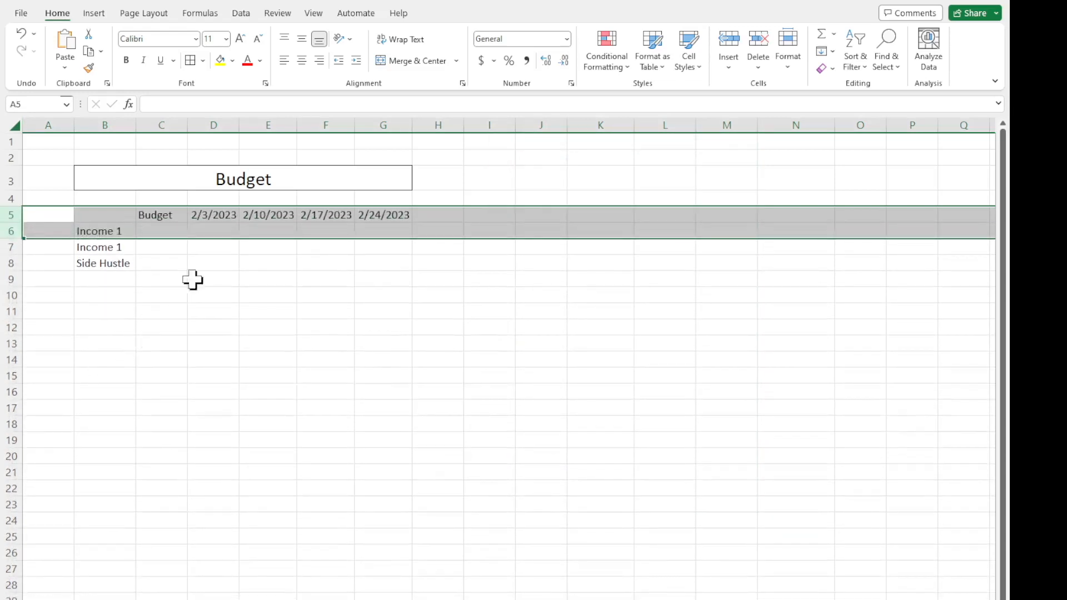
left_click(152, 243)
left_click(13, 214)
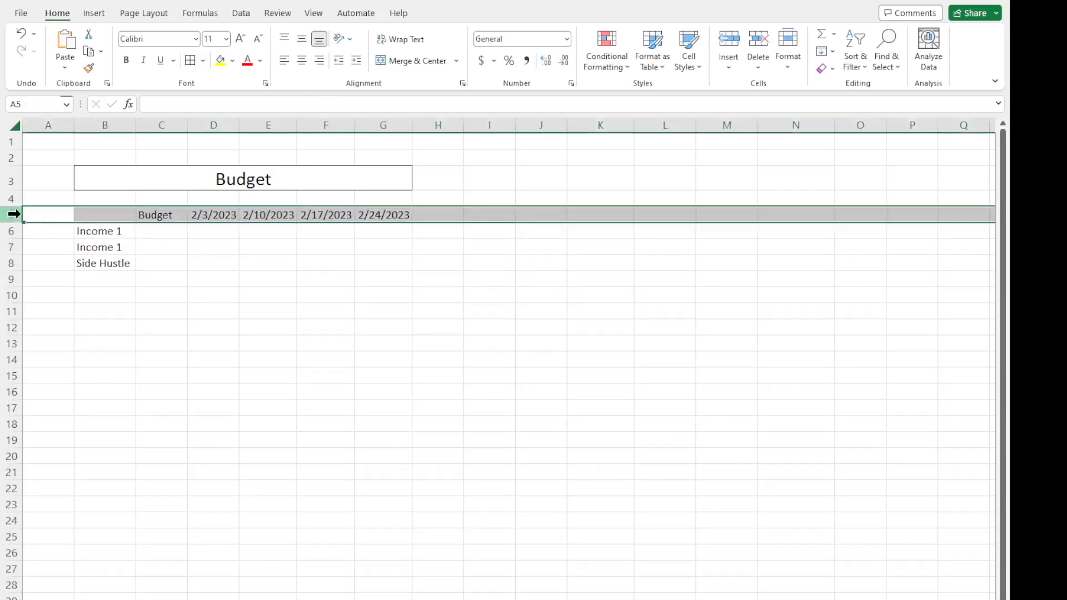
left_click(85, 14)
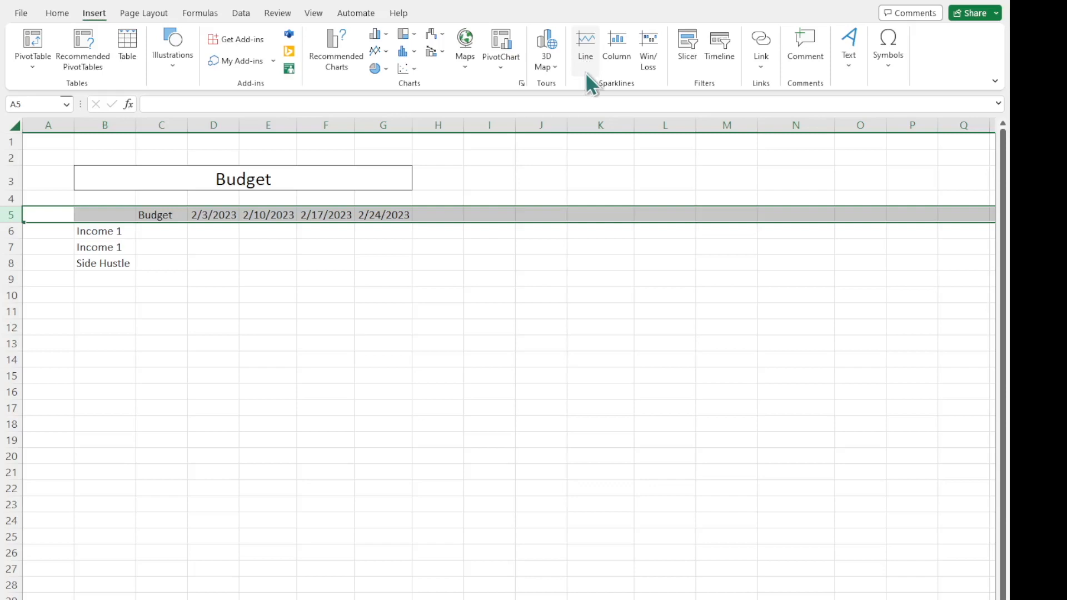
left_click(586, 56)
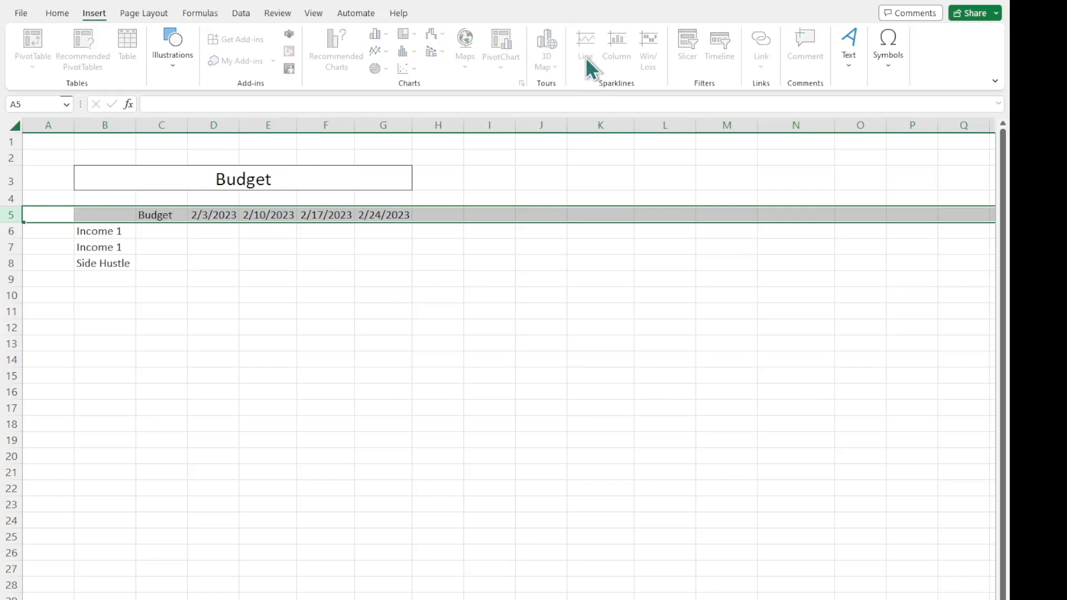
left_click(435, 362)
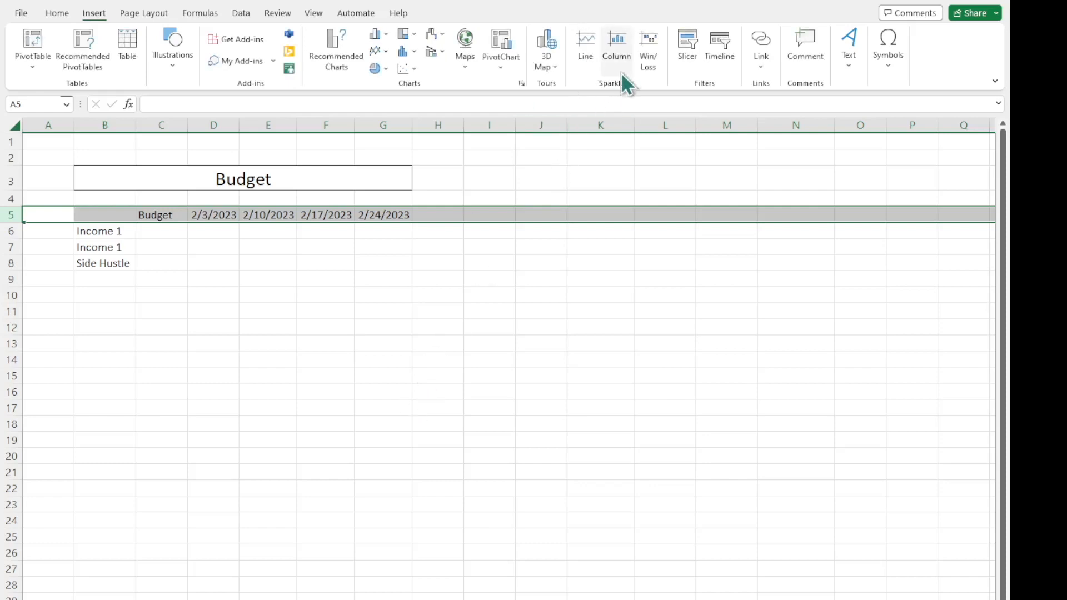
left_click(152, 15)
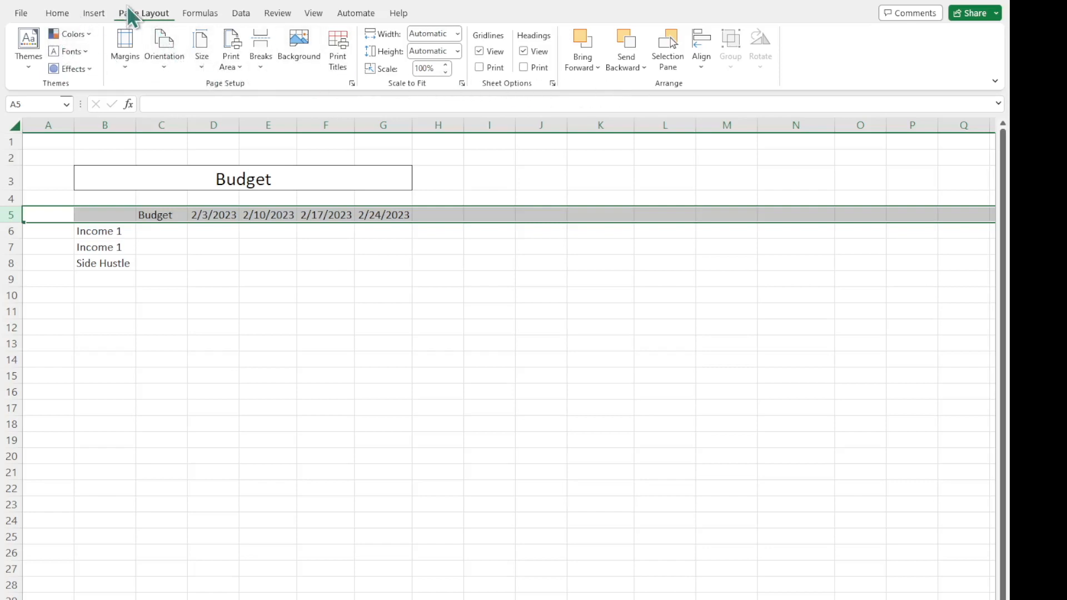
left_click(93, 13)
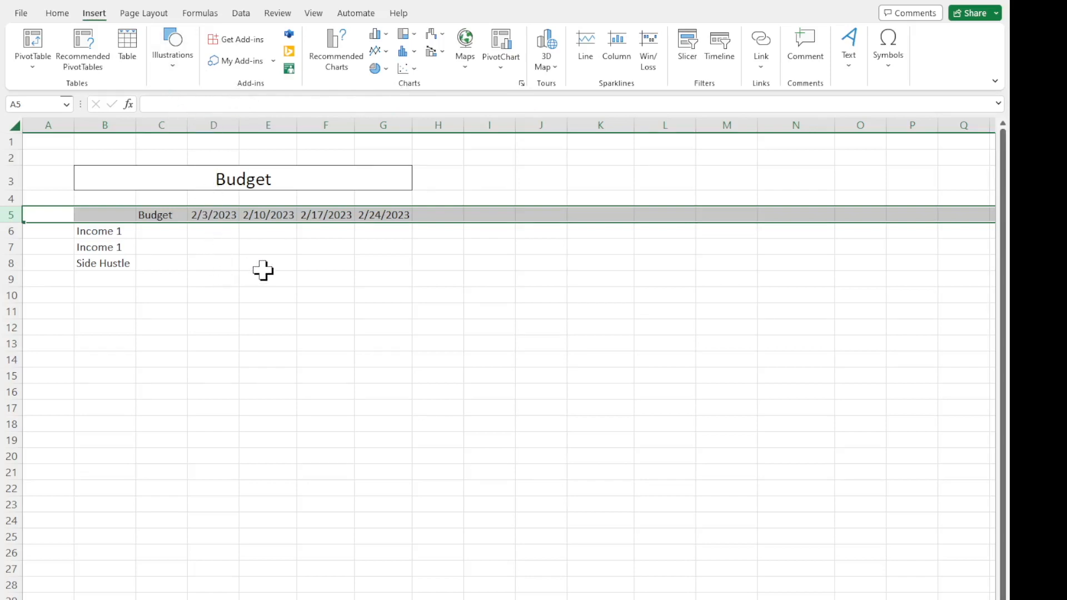
left_click(204, 249)
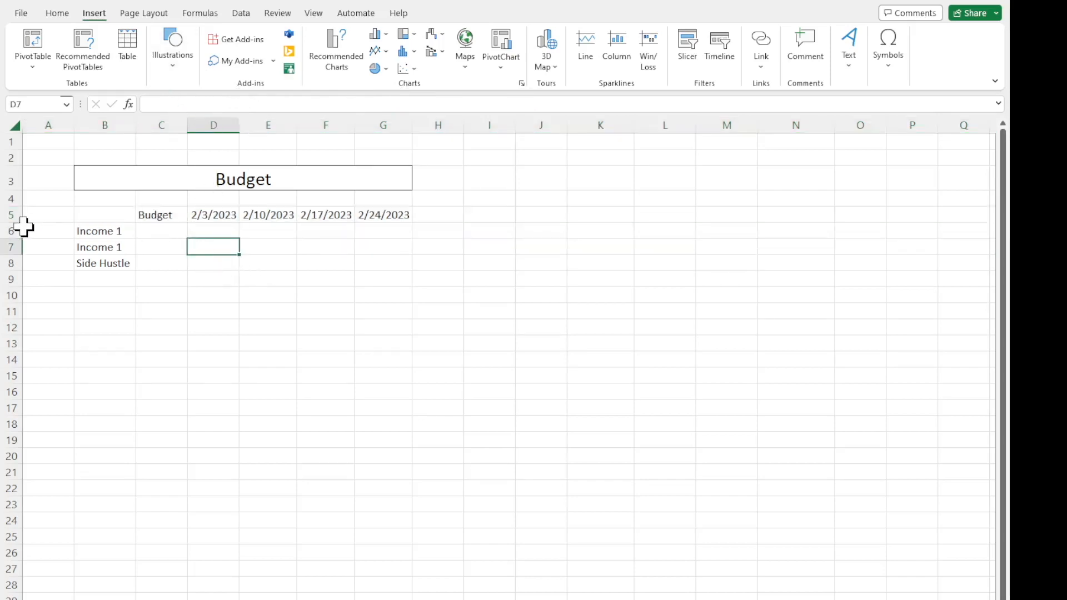
Insert one blank row above row 5, which holds the Budget and date headers.
left_click(9, 215)
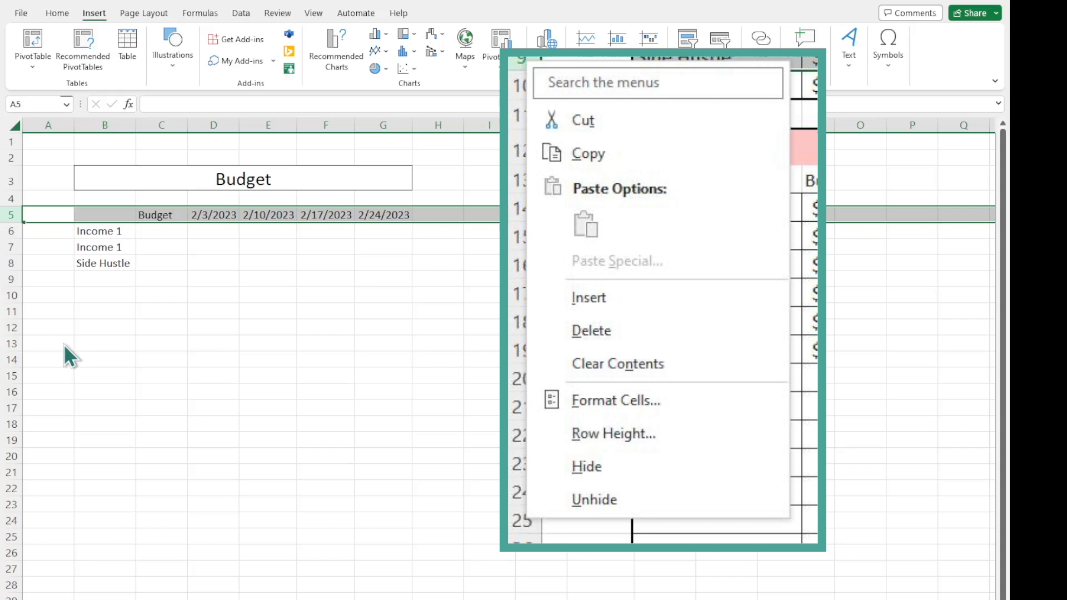
key("ctrl+shift+equal")
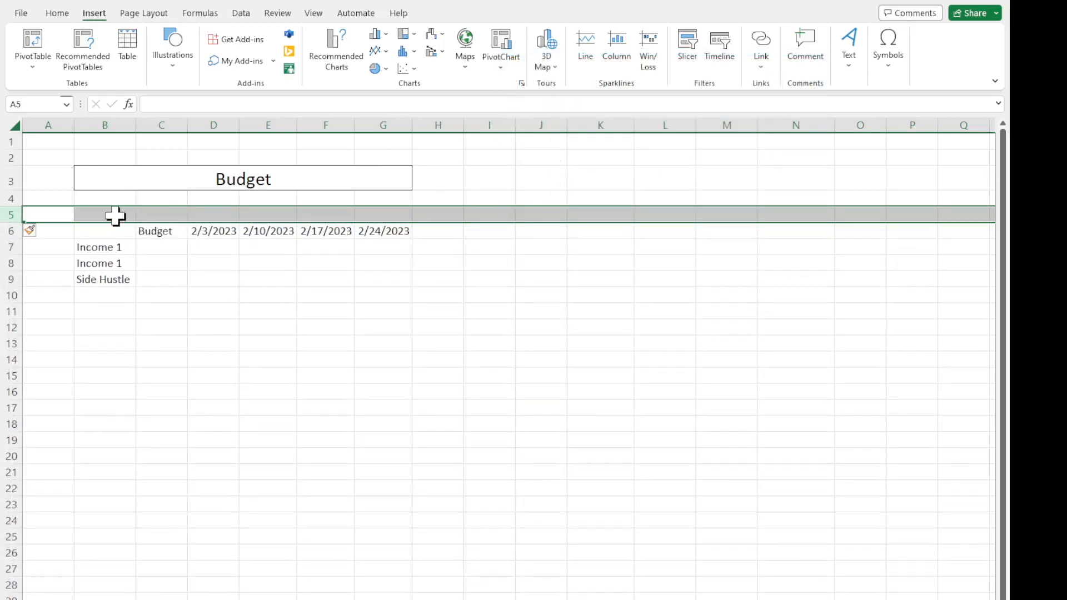
left_click(6, 230)
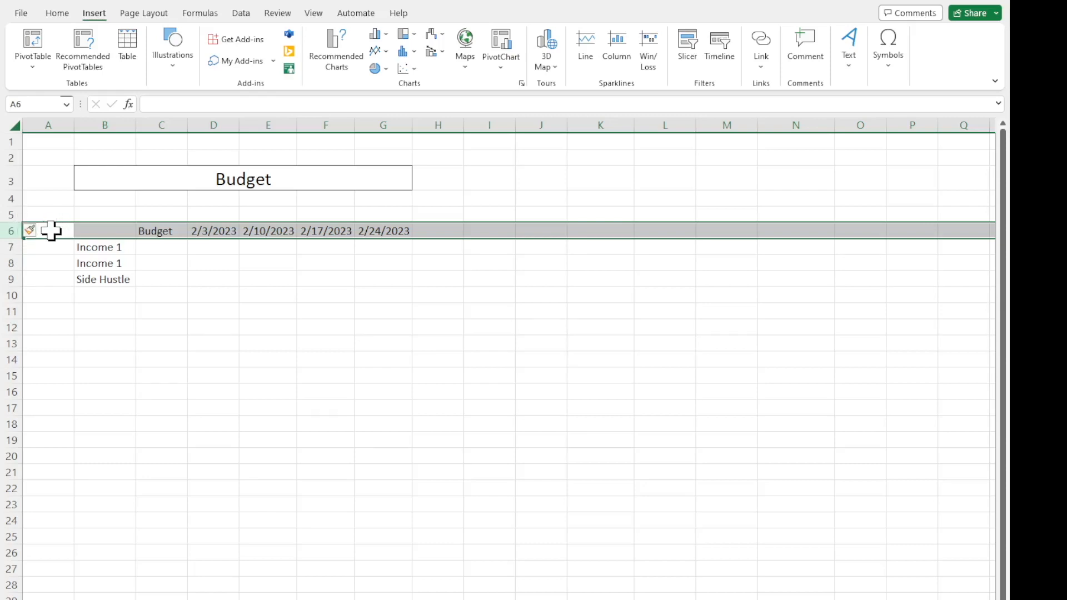
left_click(86, 203)
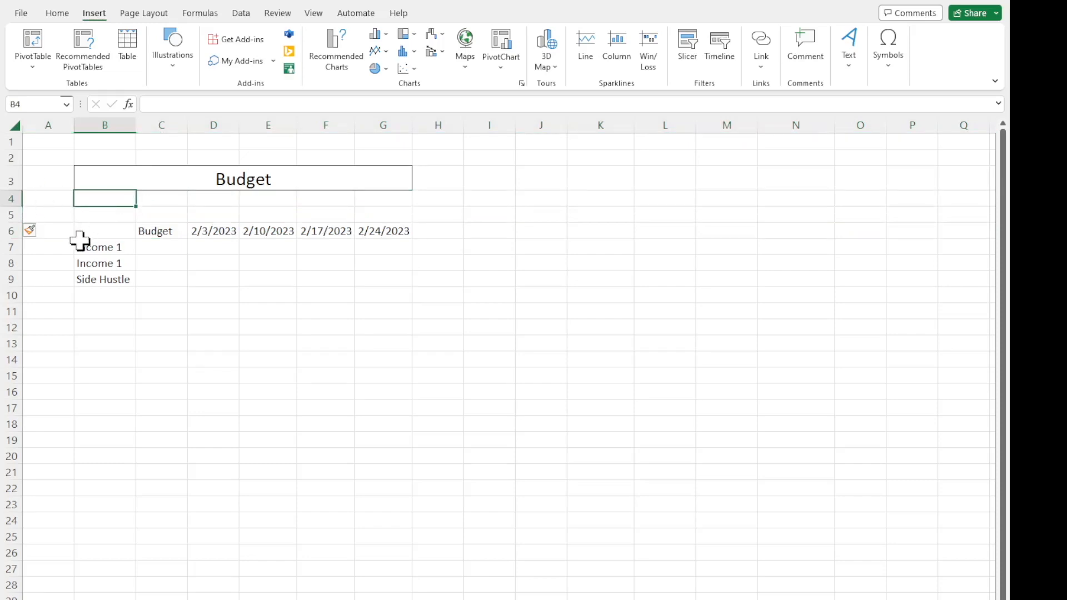
Delete the blank row 4 beneath the merged title.
left_click(11, 199)
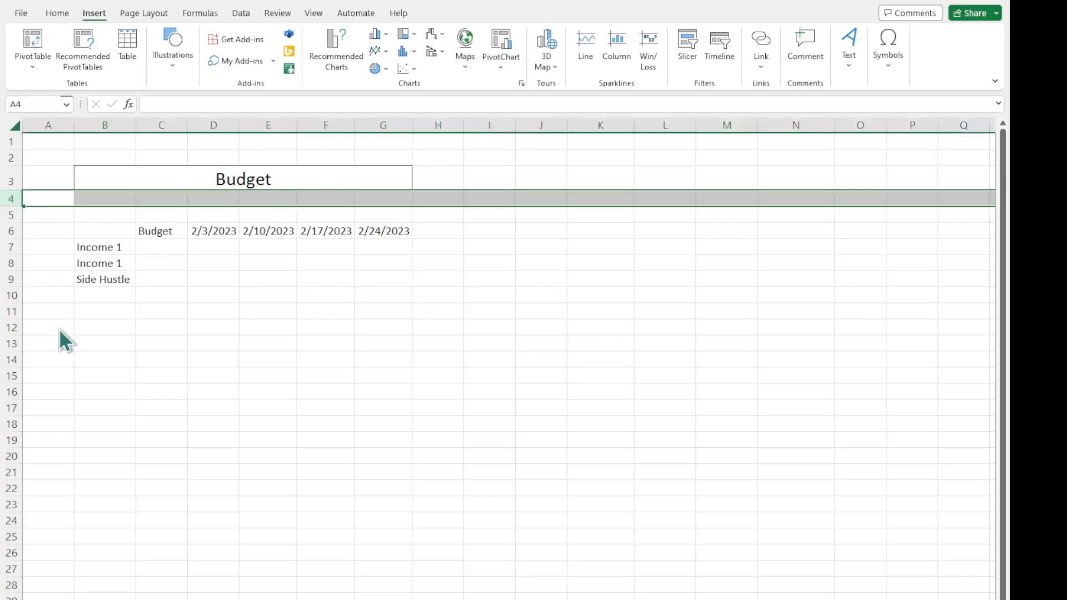
key("ctrl+minus")
left_click(60, 265)
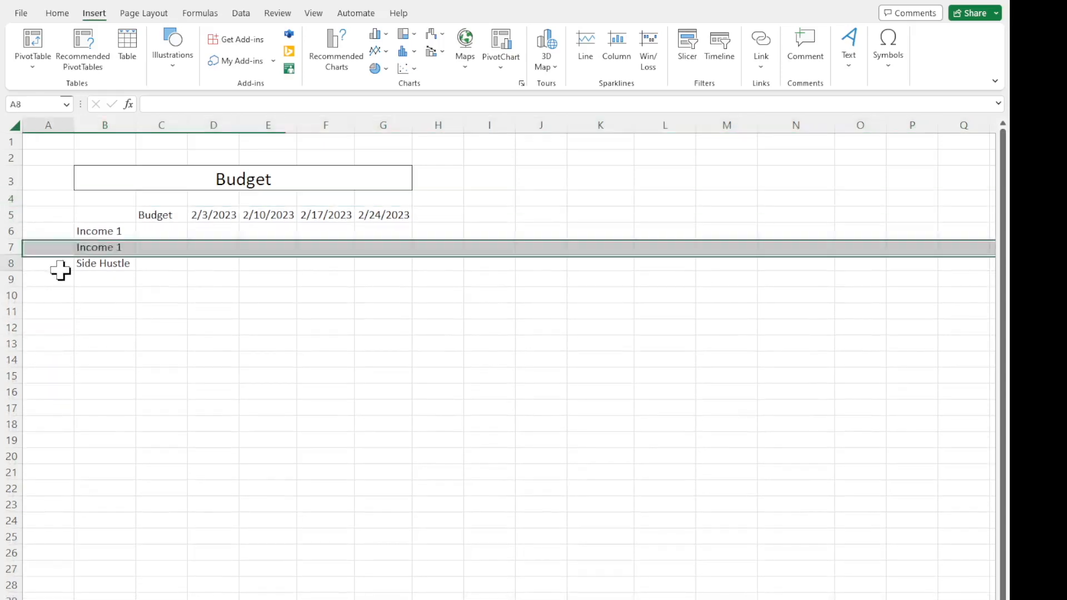
Insert a blank row at row 4, directly under the merged title, and select cell B4.
left_click(11, 199)
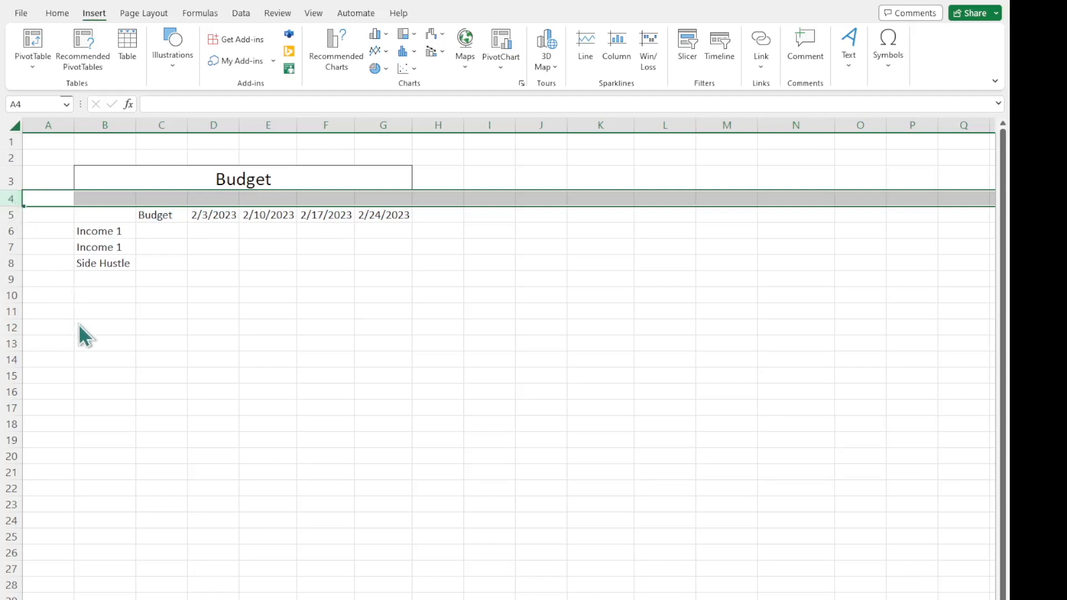
key("ctrl+shift+plus")
left_click(150, 257)
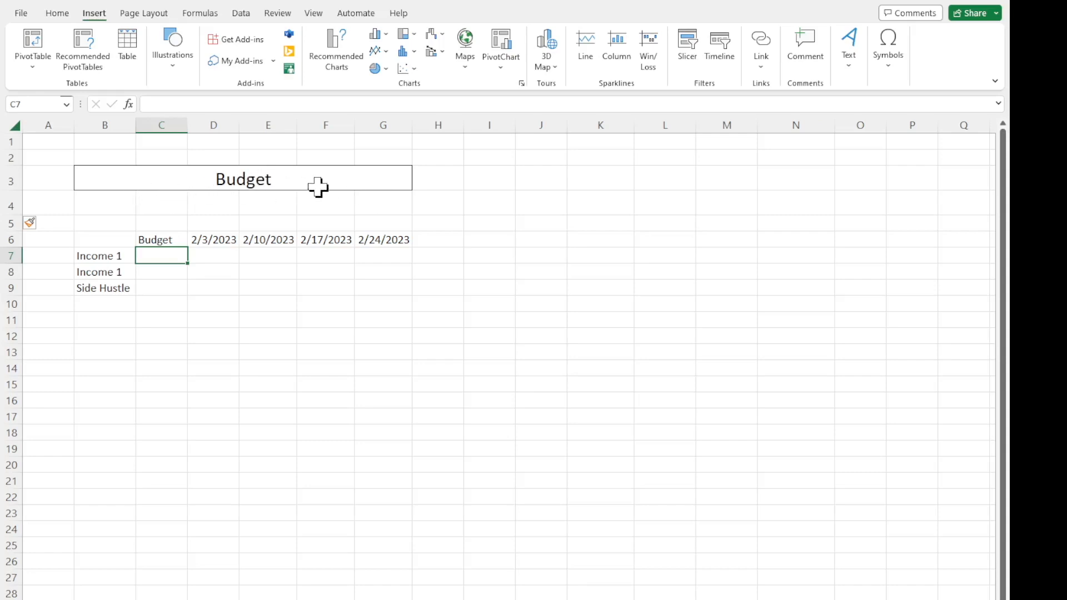
left_click(14, 205)
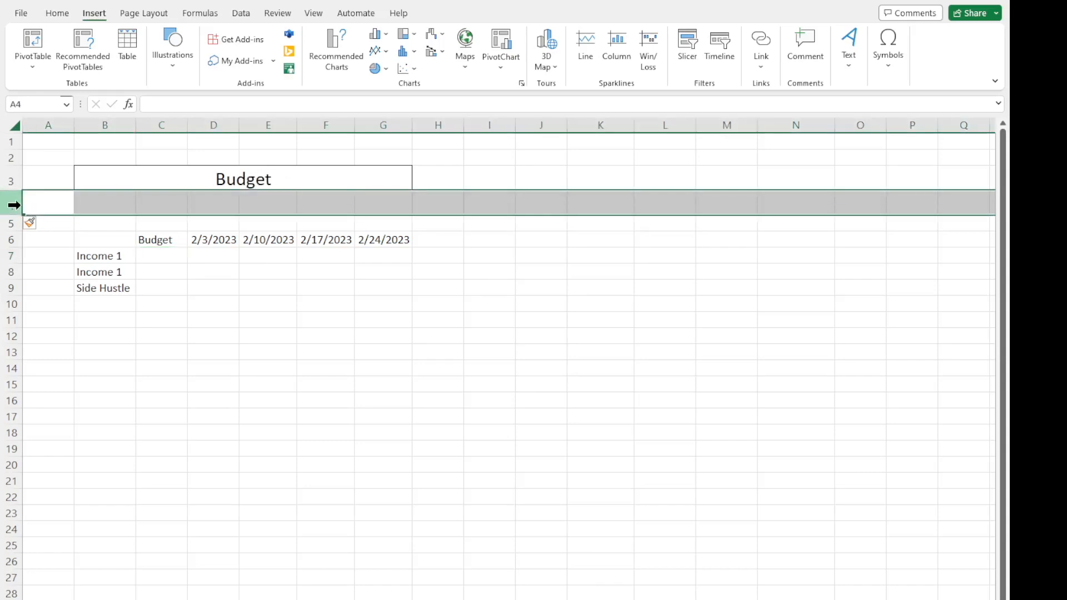
left_click(131, 221)
left_click(130, 205)
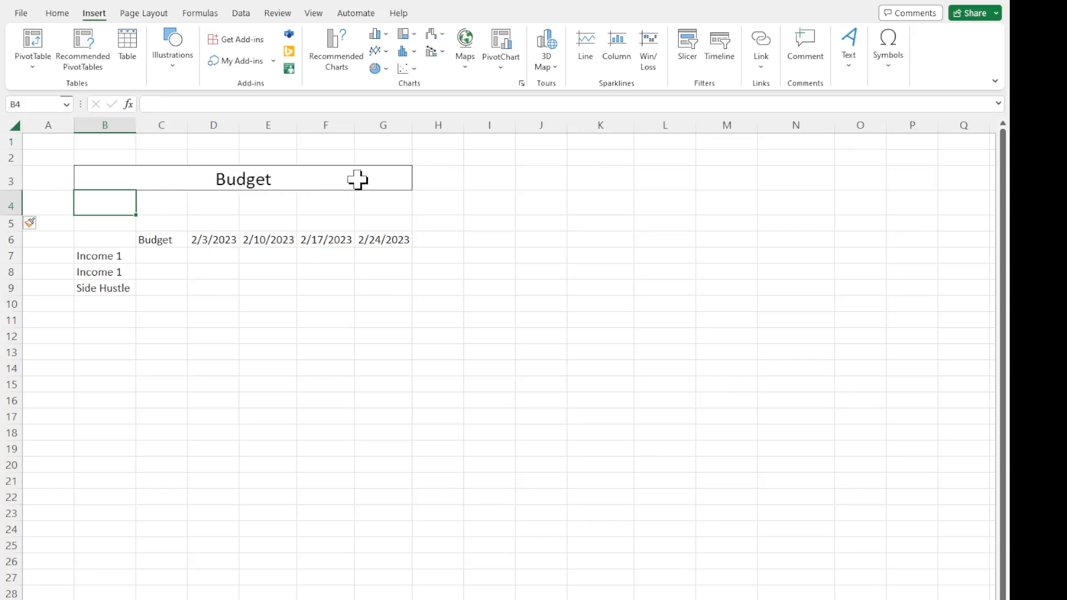
Delete the tall blank row 4 beneath the title and insert a new blank row 5 above the Budget and date headers.
left_click(10, 209)
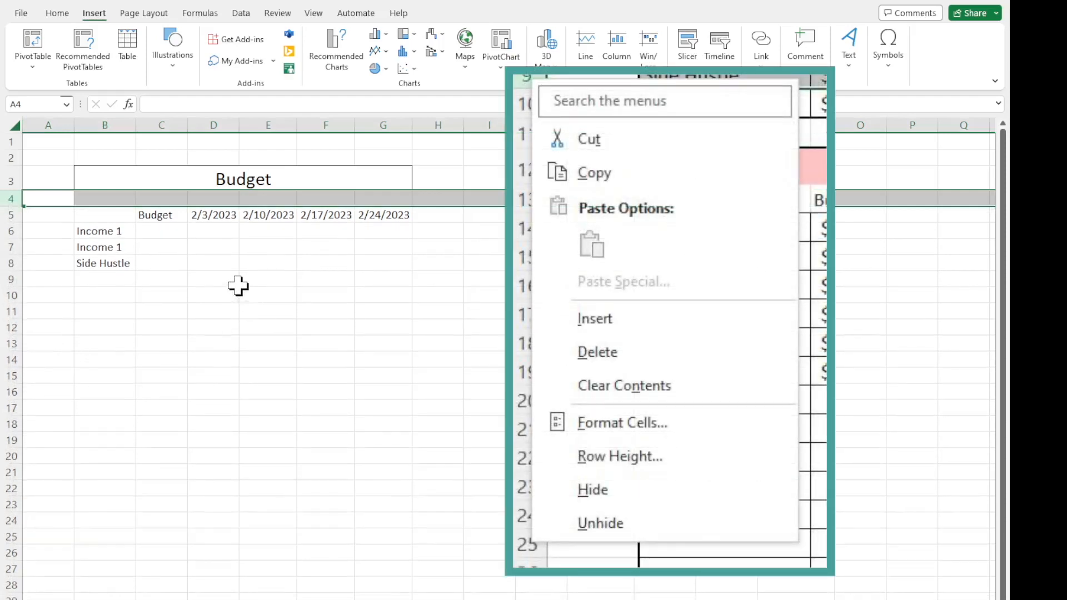
left_click(213, 263)
left_click(17, 216)
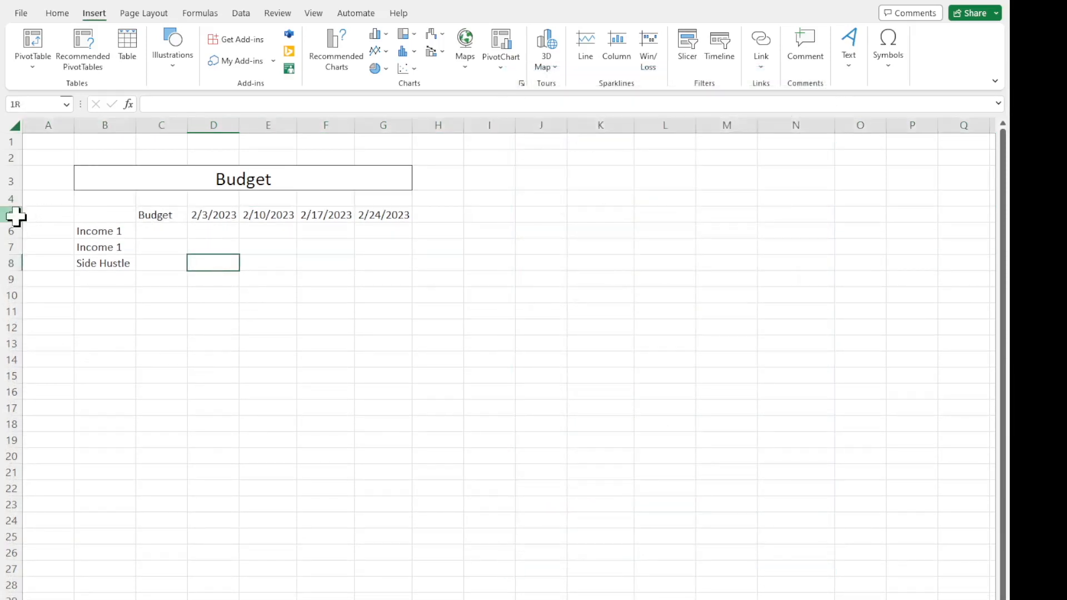
left_click(58, 345)
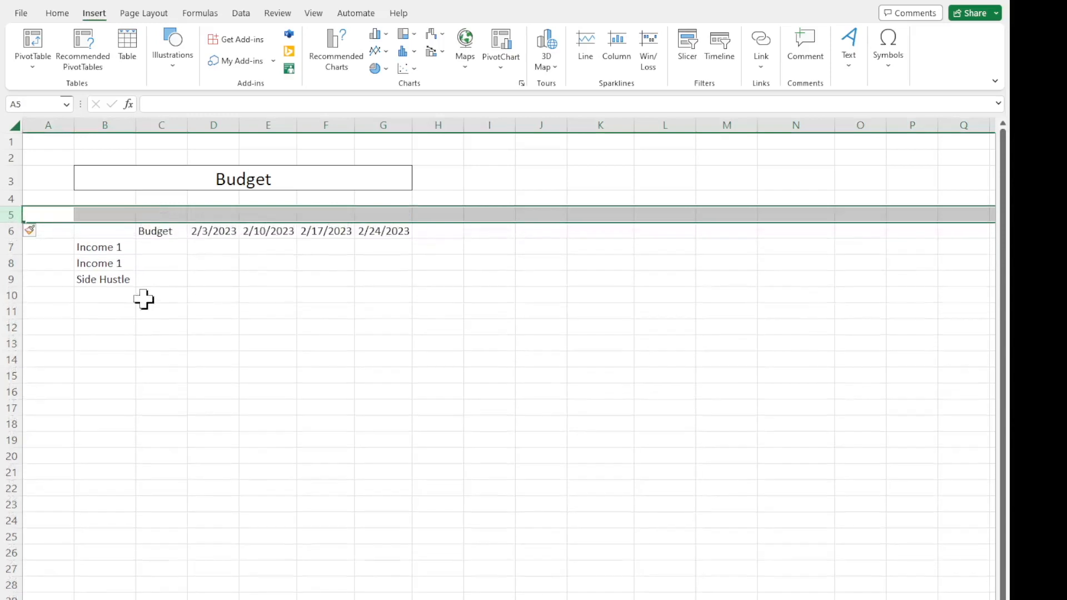
left_click(209, 280)
Merge and center cells B5:G5 above the column headers and enter the section heading Income.
left_click_drag(98, 212, 392, 214)
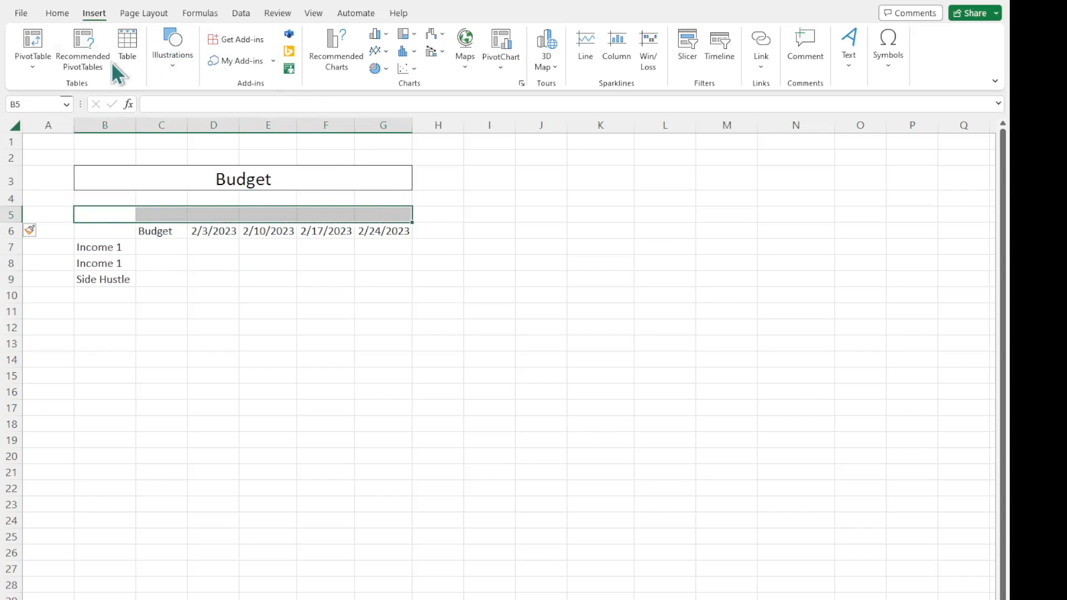
left_click(61, 12)
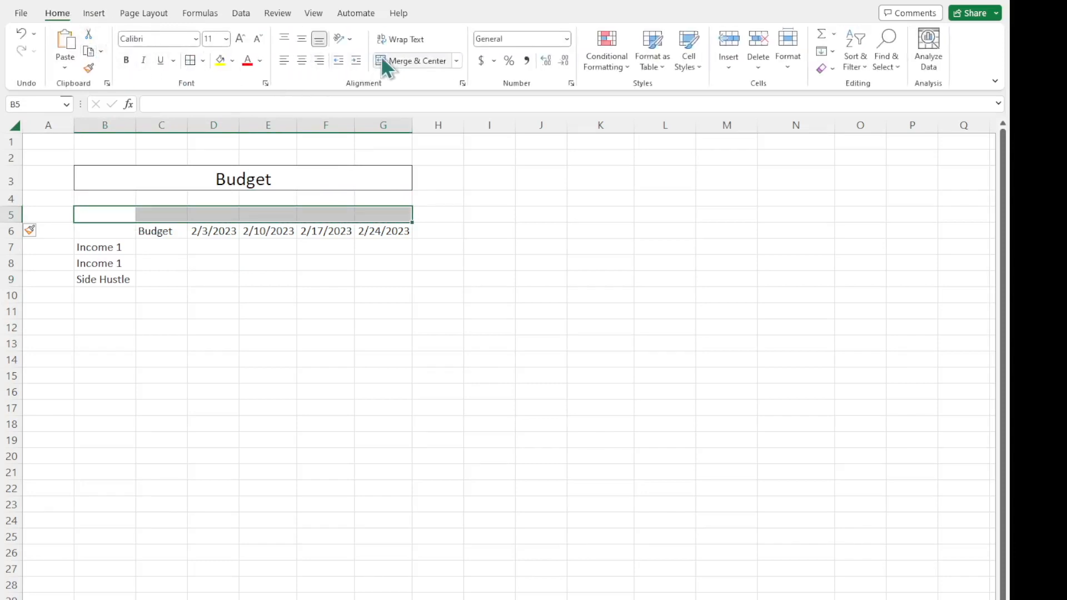
left_click(415, 59)
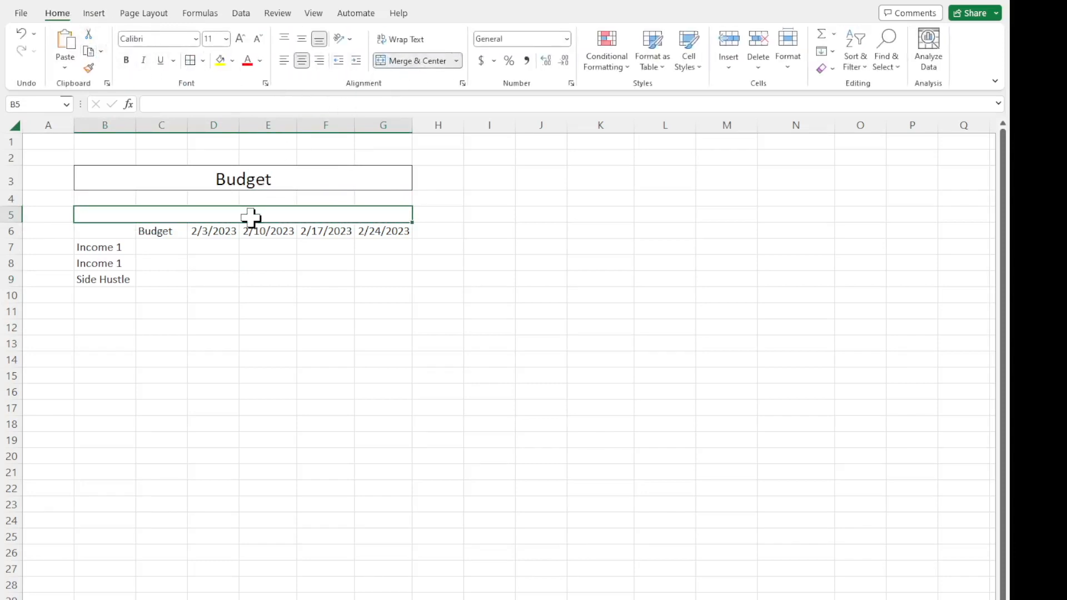
type("Income 1")
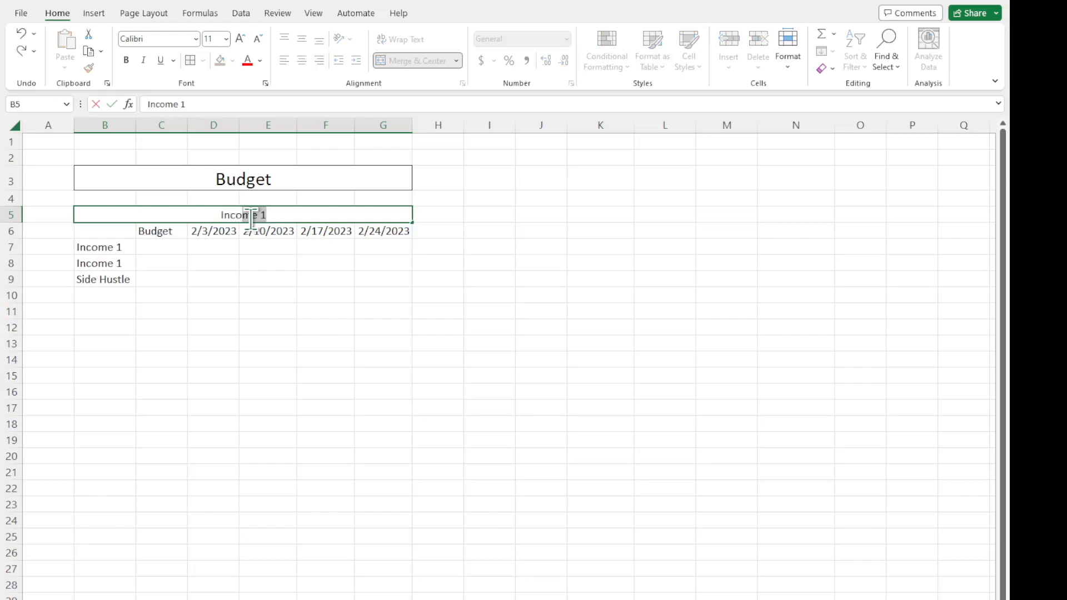
key("BackSpace")
key("Return")
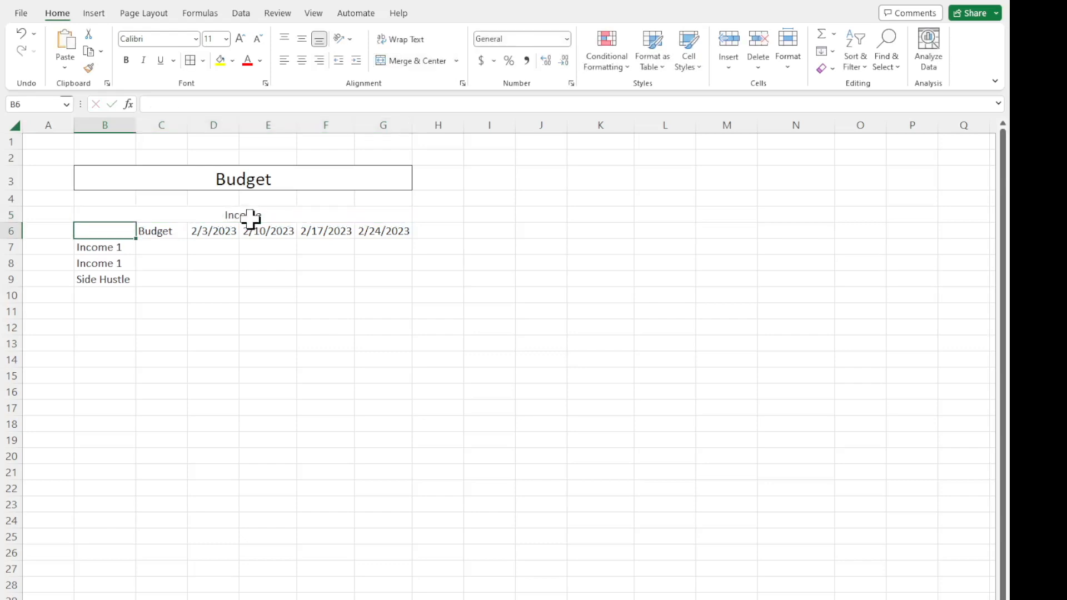
Increase the font size of the merged Income heading to 14.
left_click(250, 217)
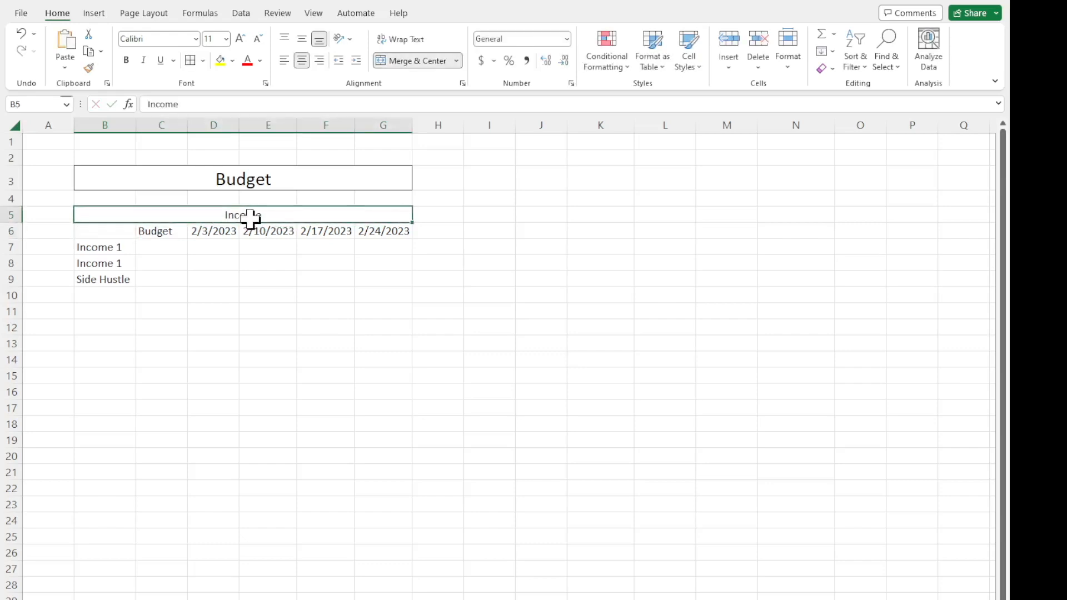
left_click(242, 40)
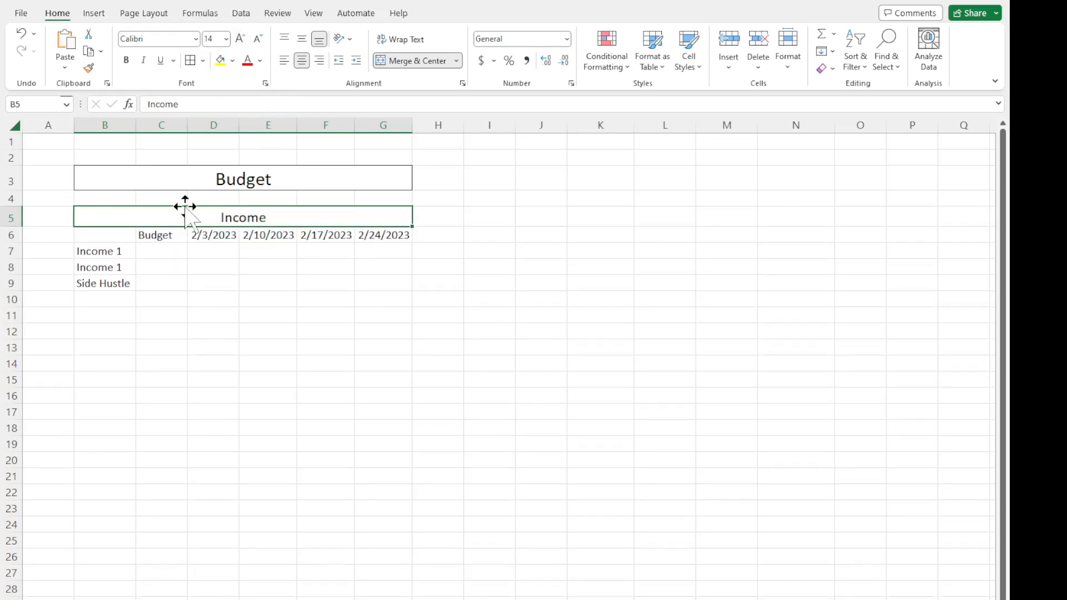
left_click(197, 275)
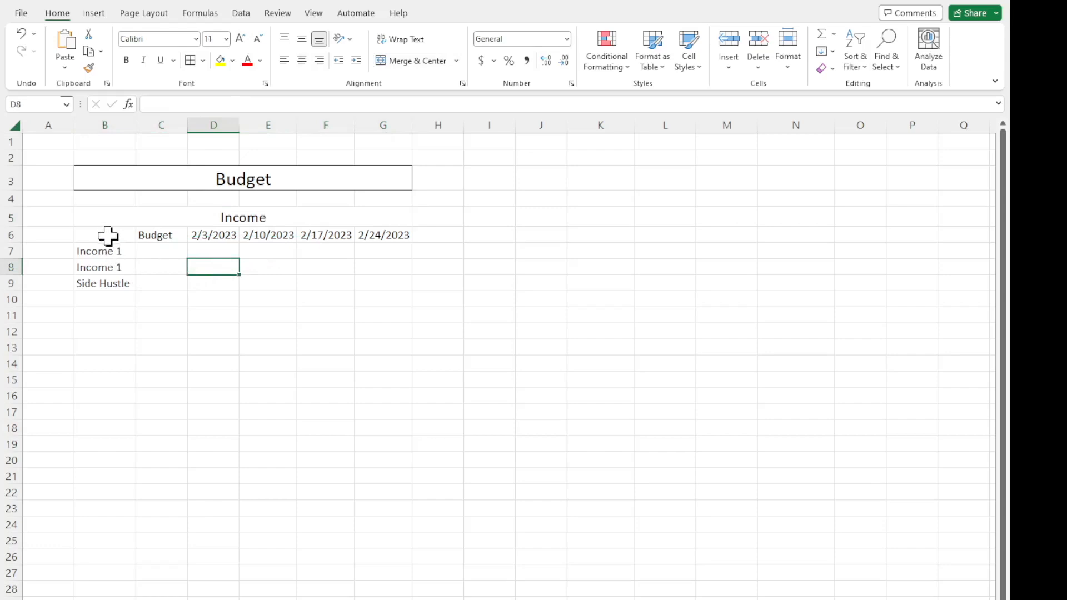
Apply All Borders to cells B7:G10, covering the income rows and the blank row below them.
left_click_drag(109, 251, 374, 298)
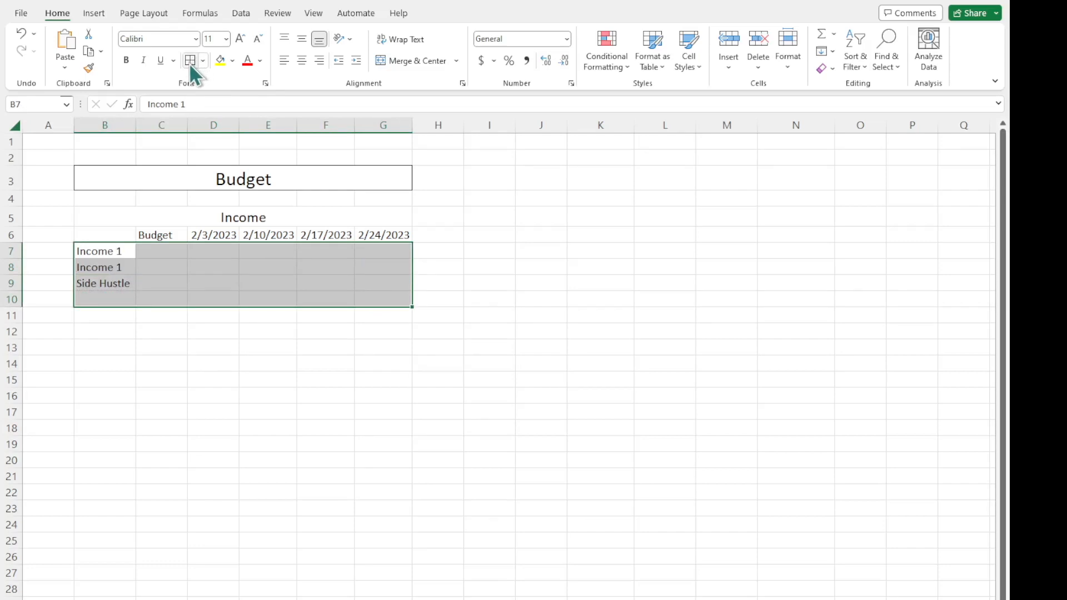
left_click(204, 61)
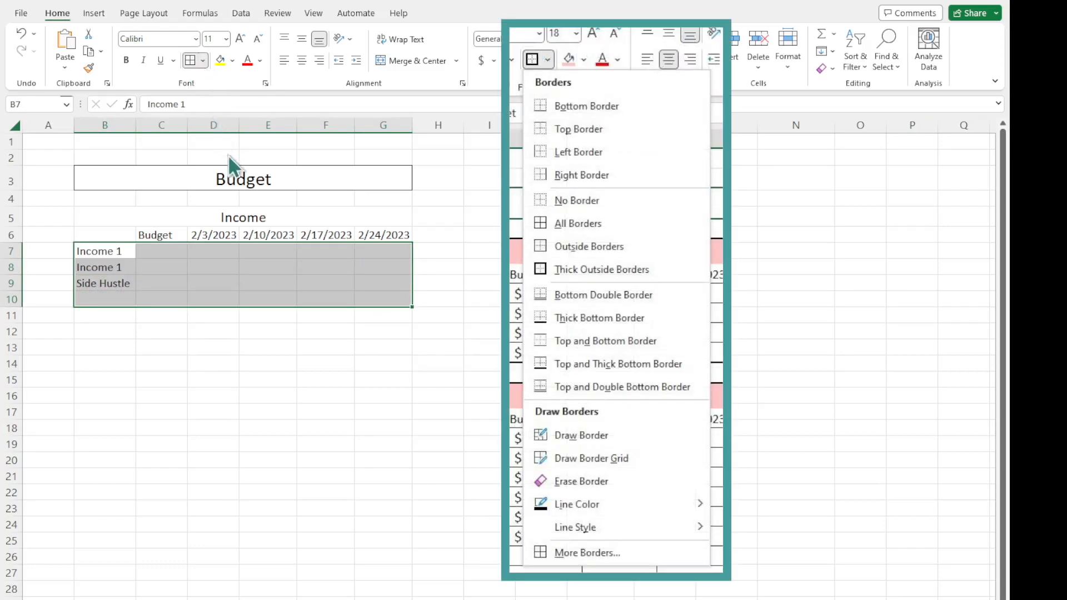
left_click(232, 195)
left_click(307, 299)
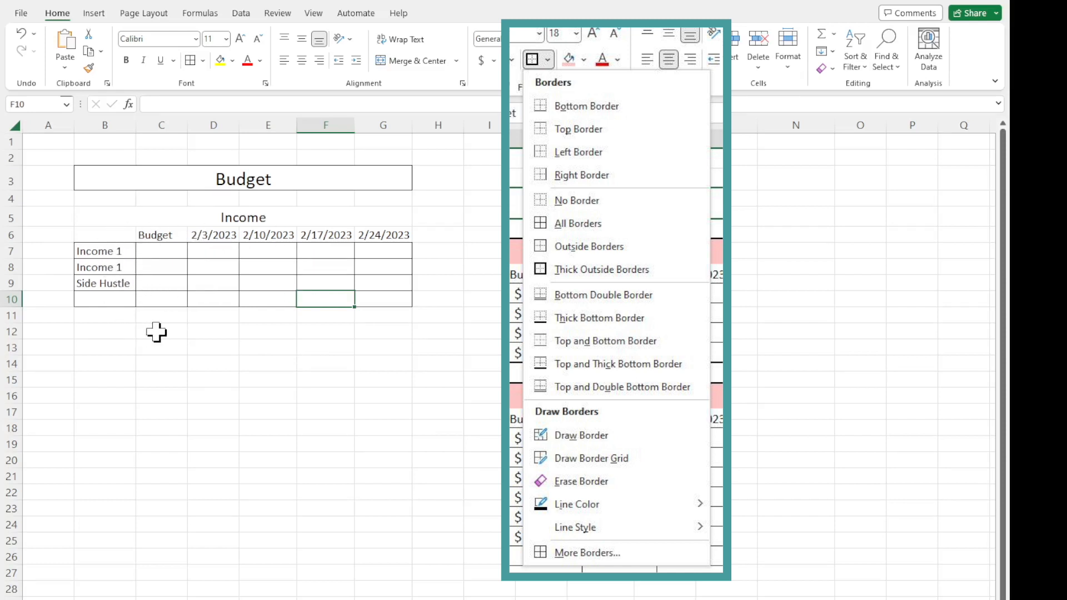
left_click(202, 267)
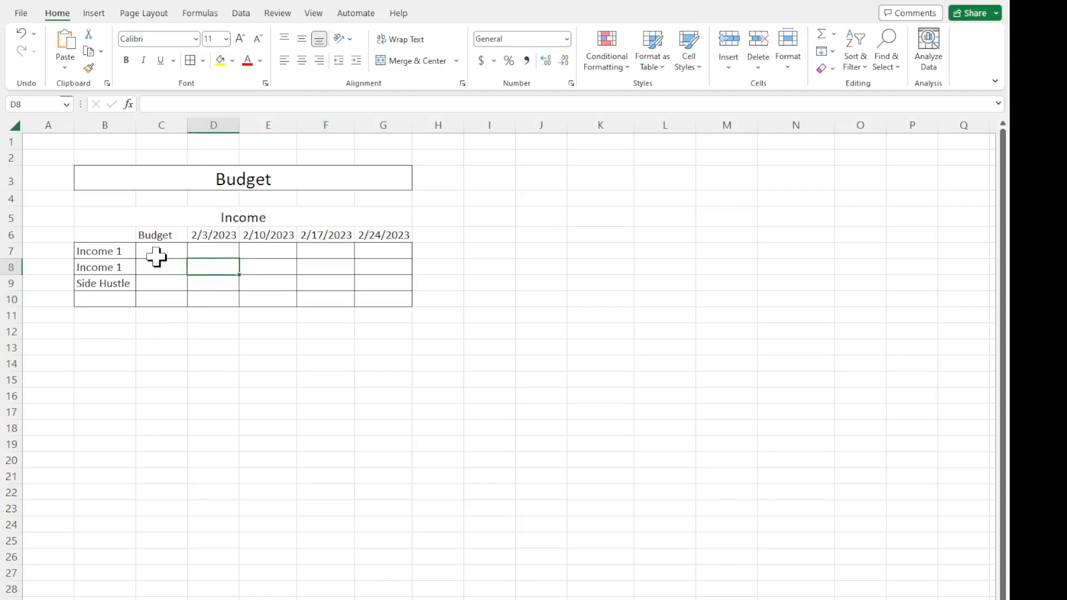
left_click(160, 300)
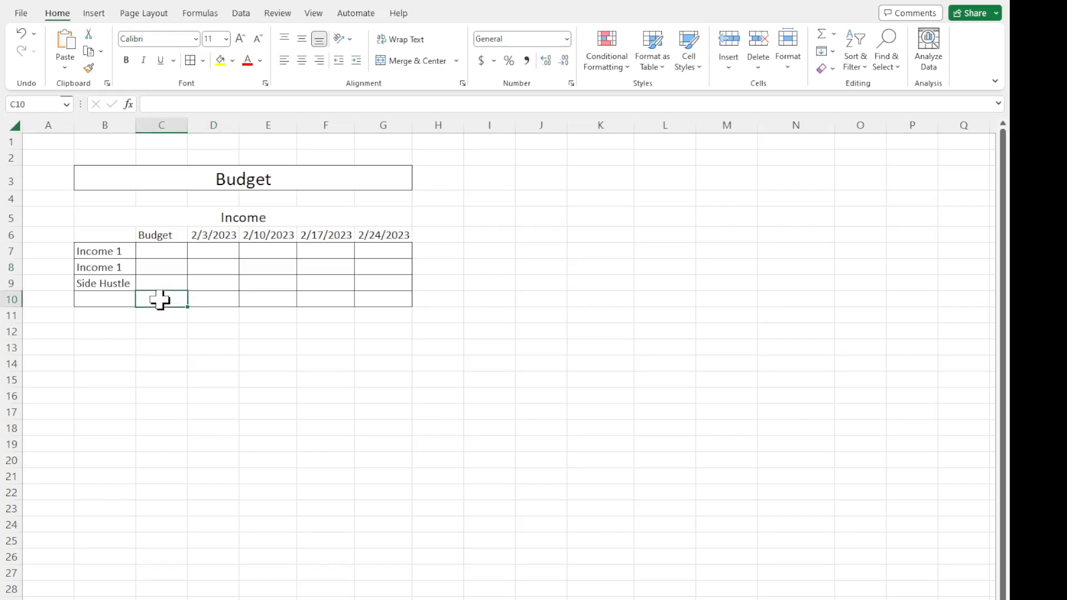
left_click(215, 300)
left_click(267, 299)
left_click(323, 284)
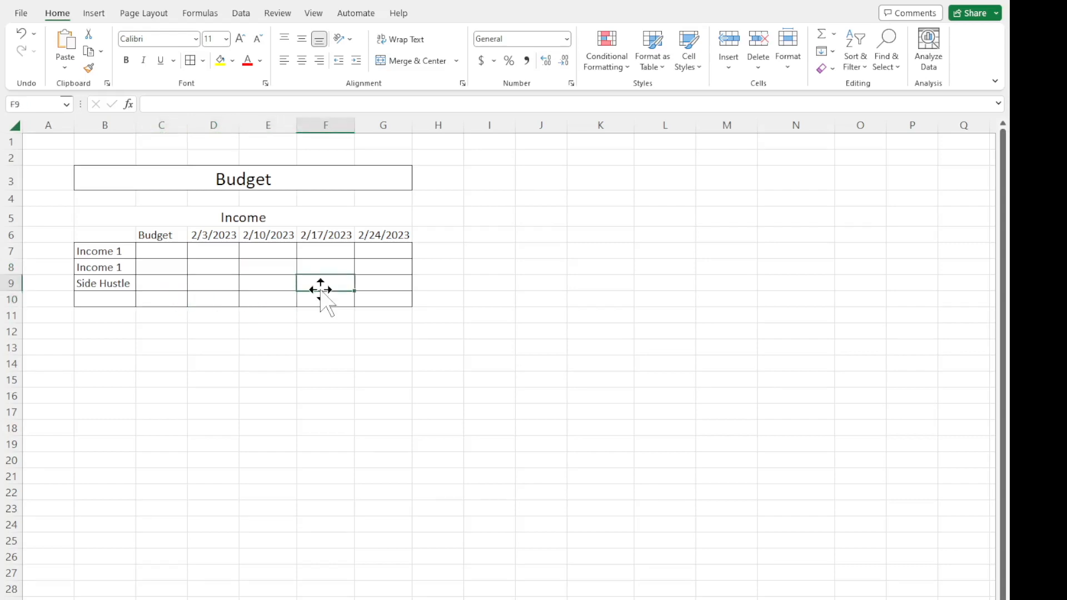
left_click(217, 256)
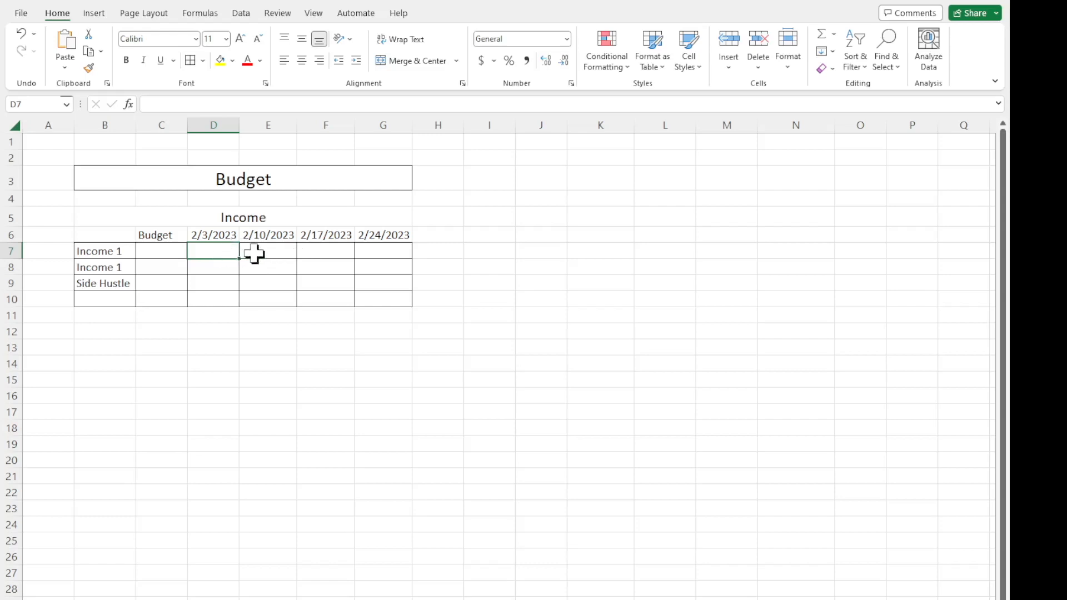
left_click_drag(262, 248, 262, 269)
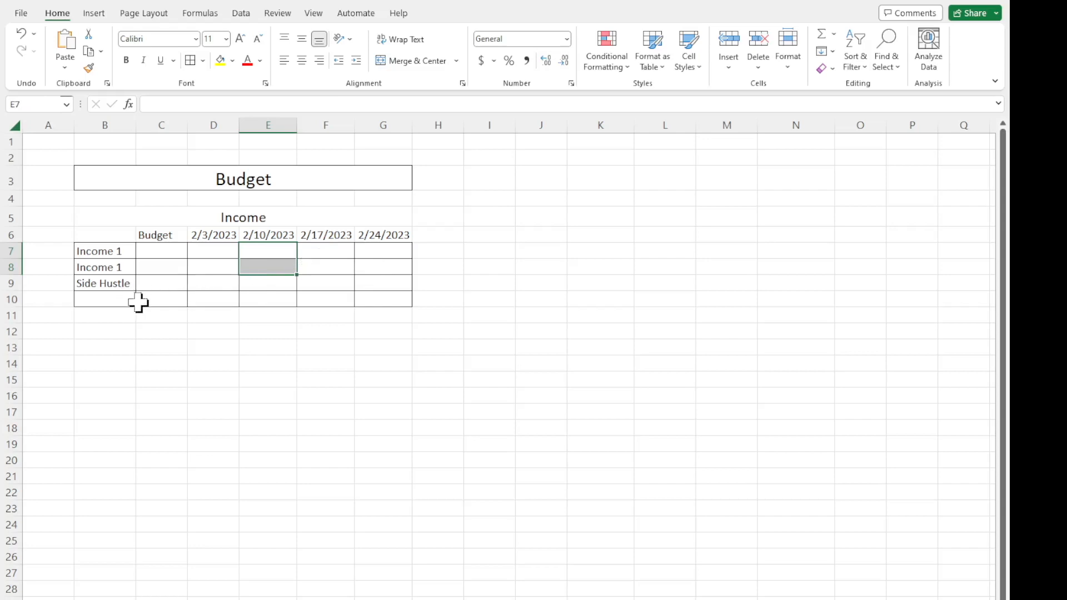
left_click(154, 286)
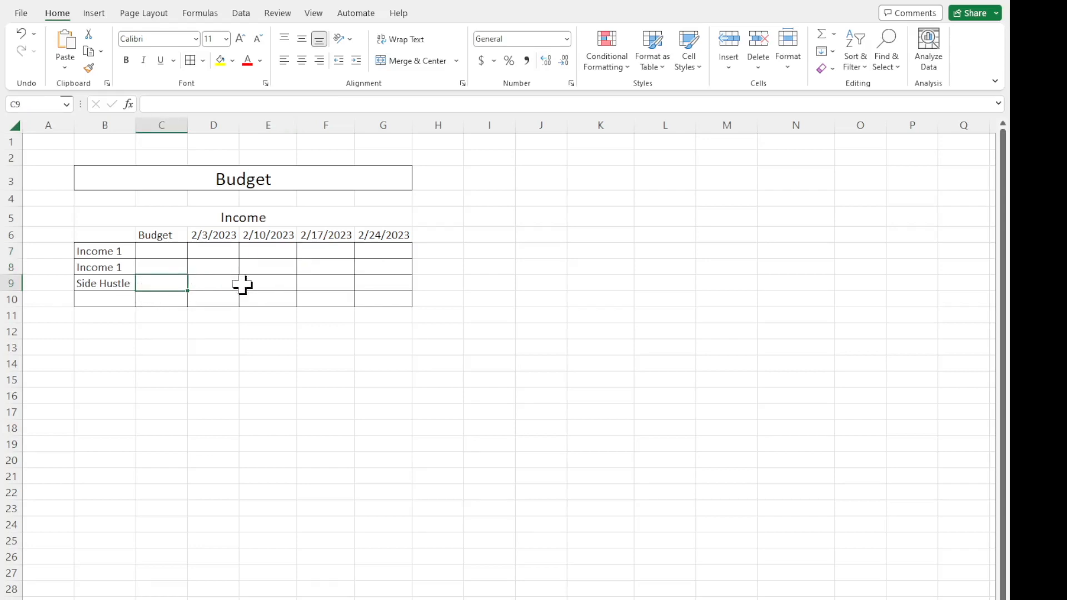
Enter the row label Total in cell B10 below Side Hustle.
left_click(122, 300)
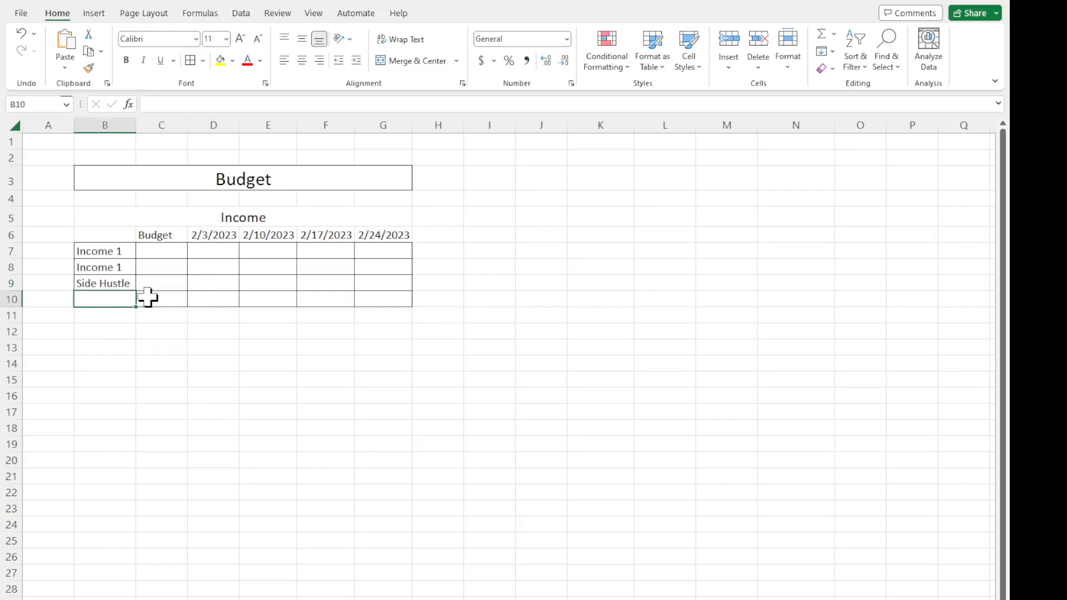
type("Total")
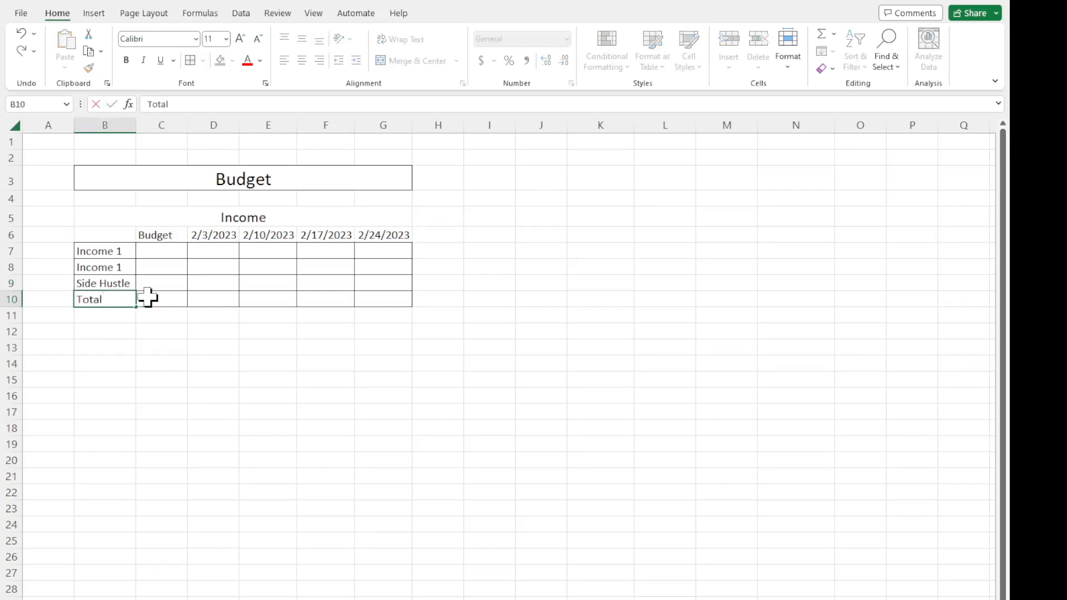
key("Return")
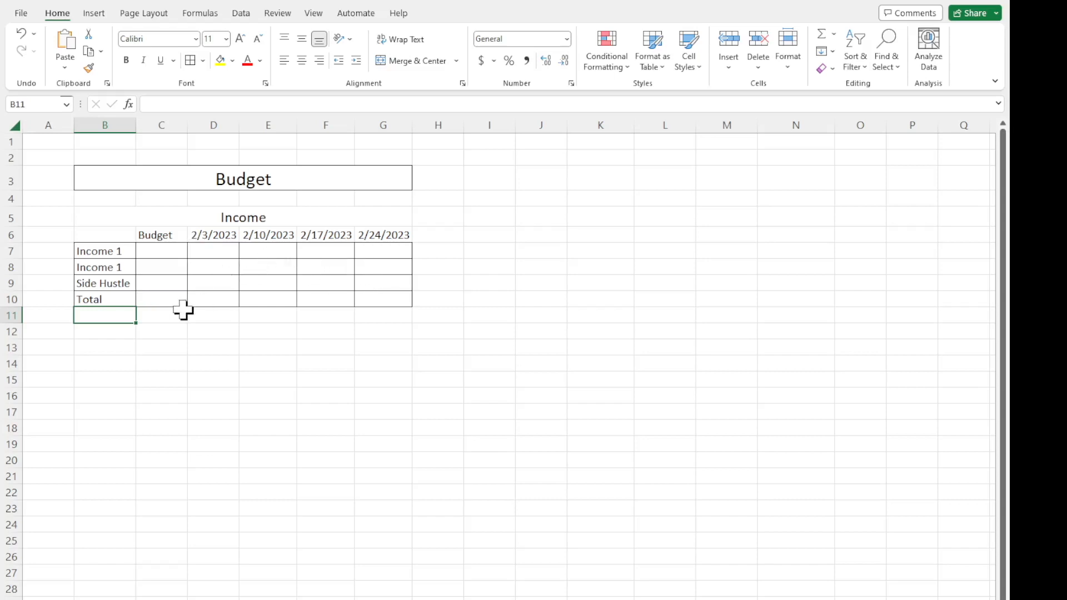
left_click(105, 299)
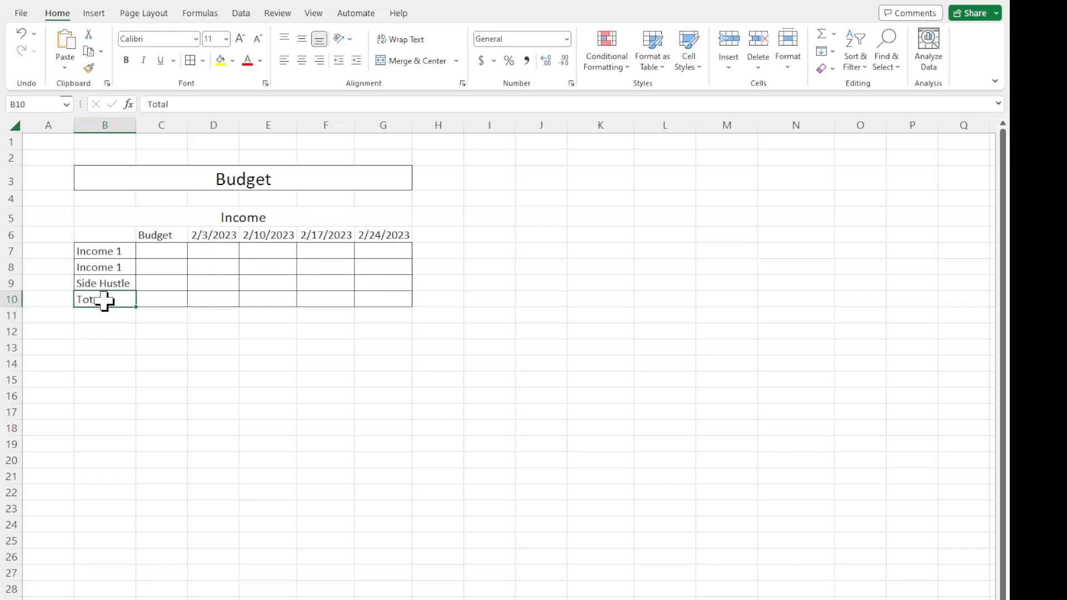
Enter the budget amounts 2000, 1000 and 500 in cells C7 to C9 for the three income rows.
left_click(161, 251)
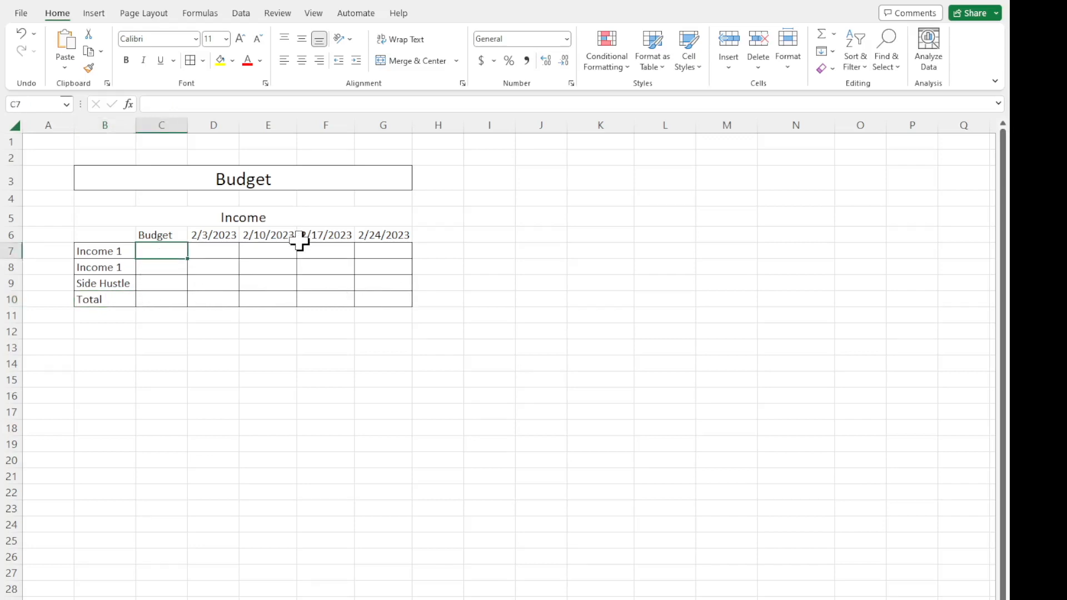
type("2000")
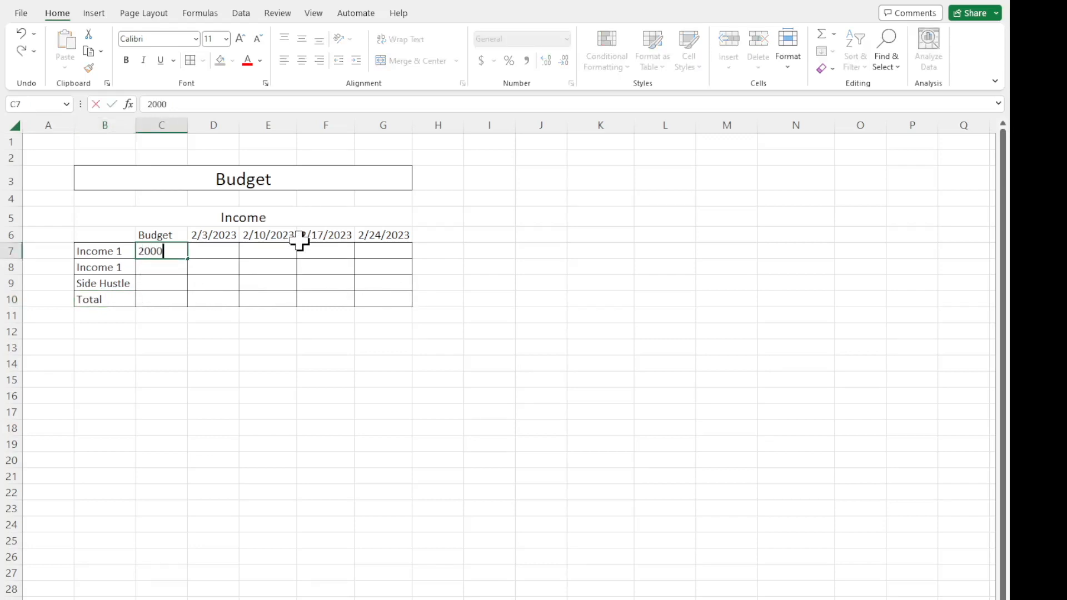
key("Return")
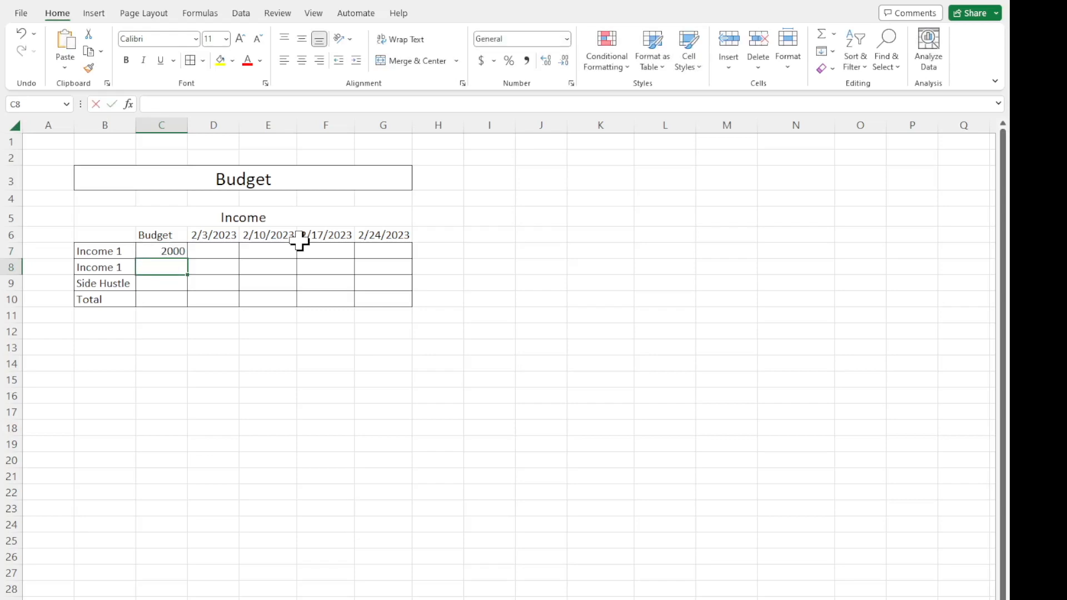
type("1000")
key("Return")
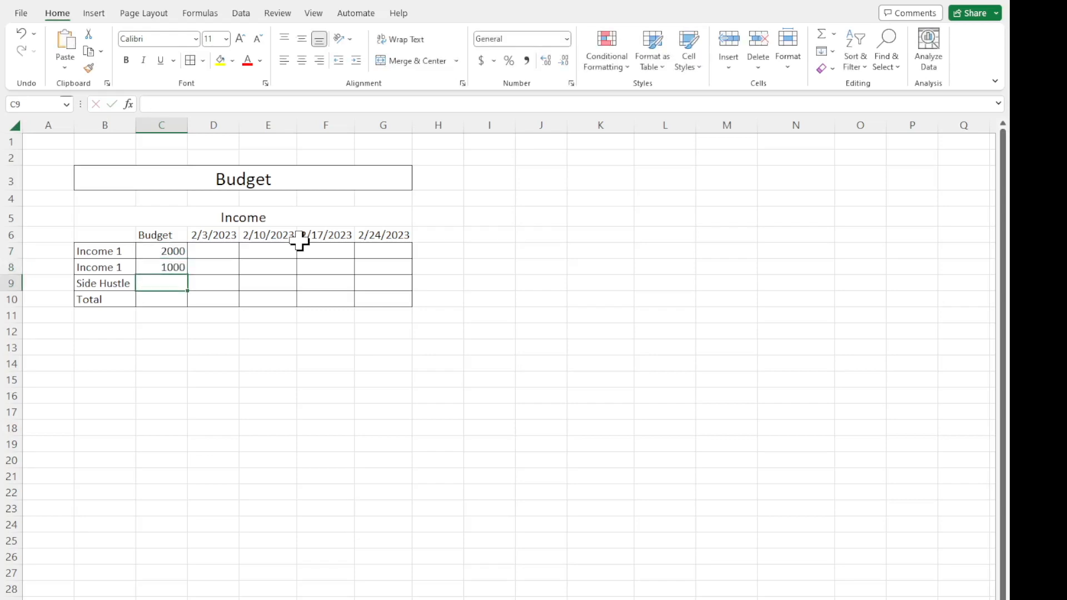
type("500")
key("Return")
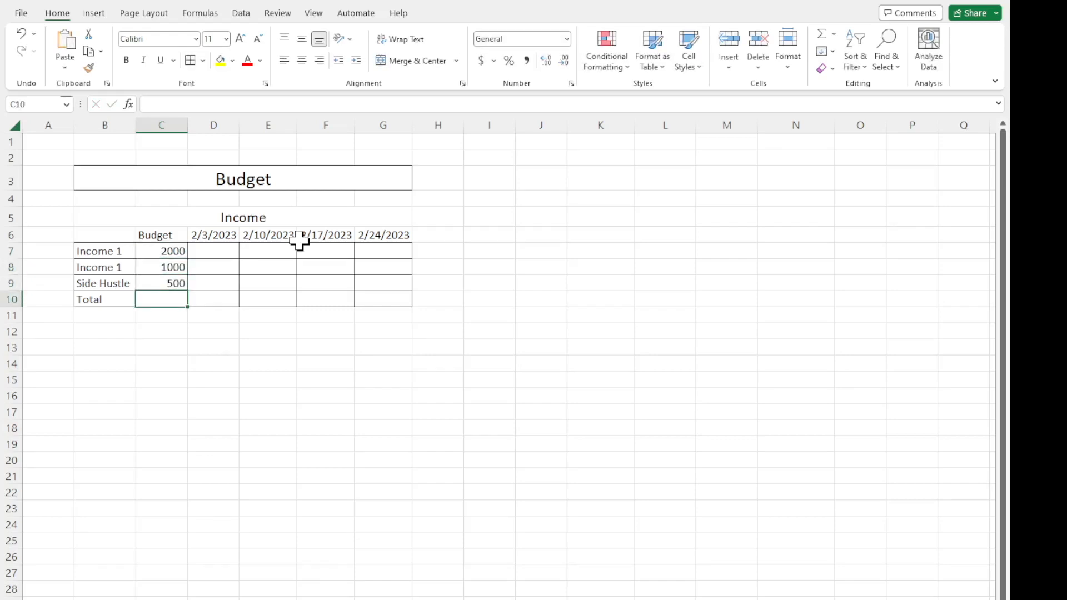
Format cells C7:G10 with the Accounting number format in dollars.
left_click_drag(180, 254, 378, 303)
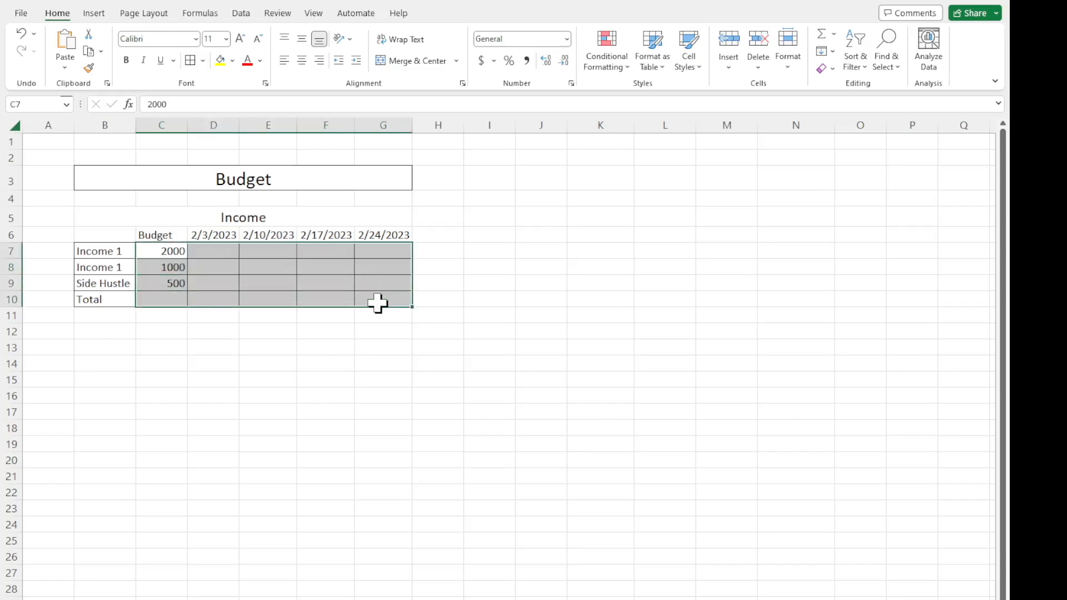
left_click(480, 60)
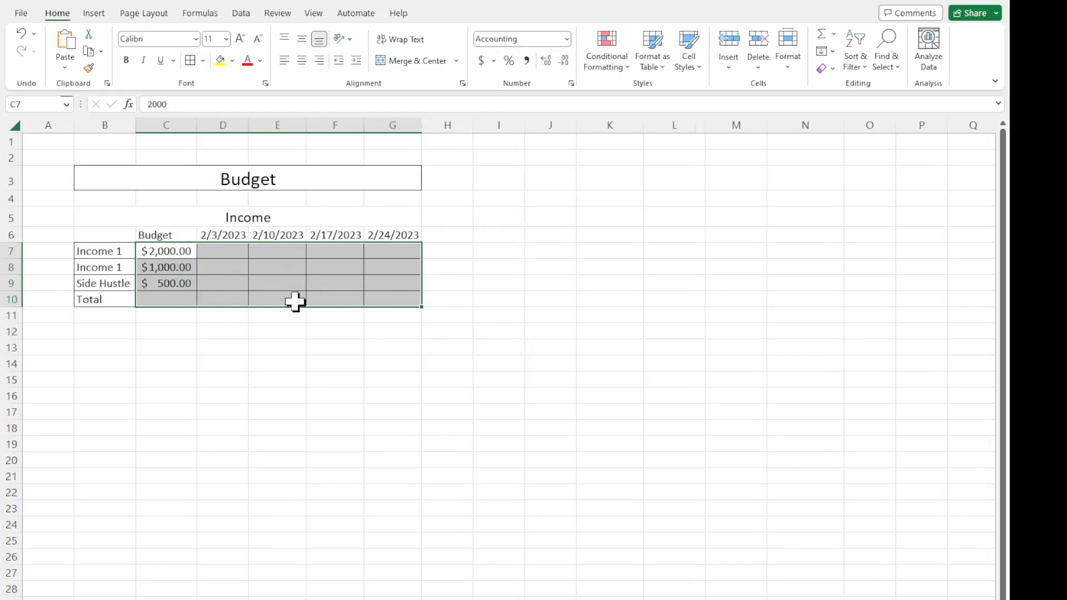
left_click(226, 302)
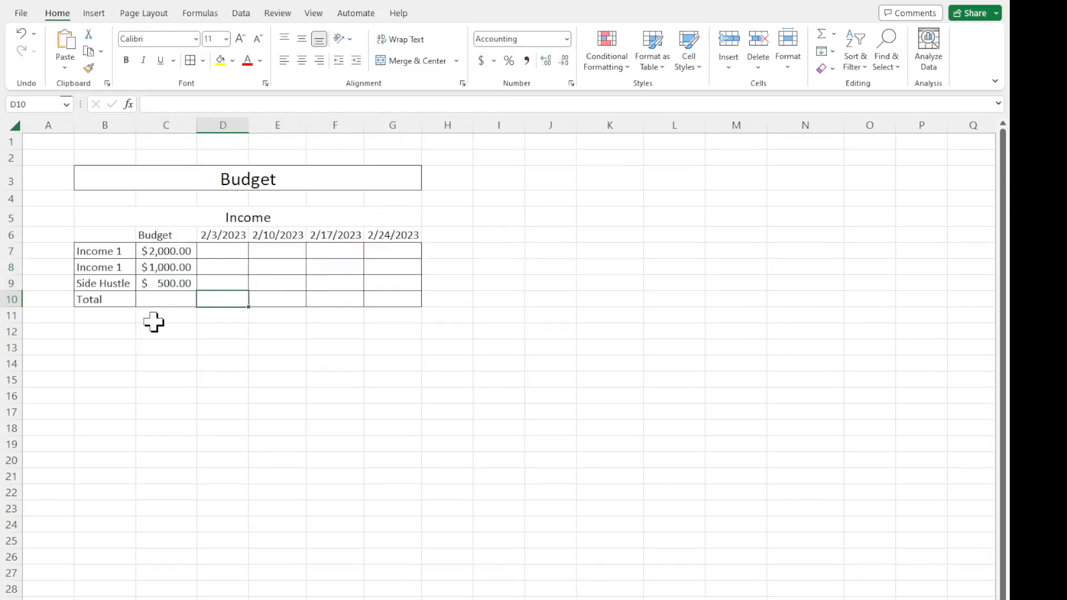
Total the three budget amounts in cell C10 with the formula =SUM(C7:C9).
left_click_drag(170, 249, 177, 285)
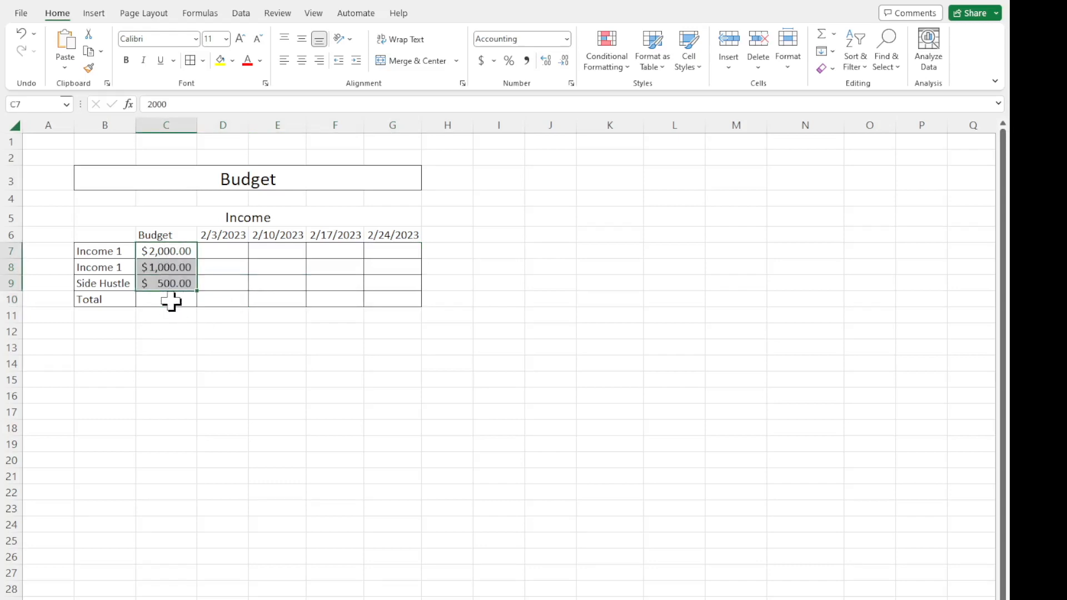
left_click(170, 302)
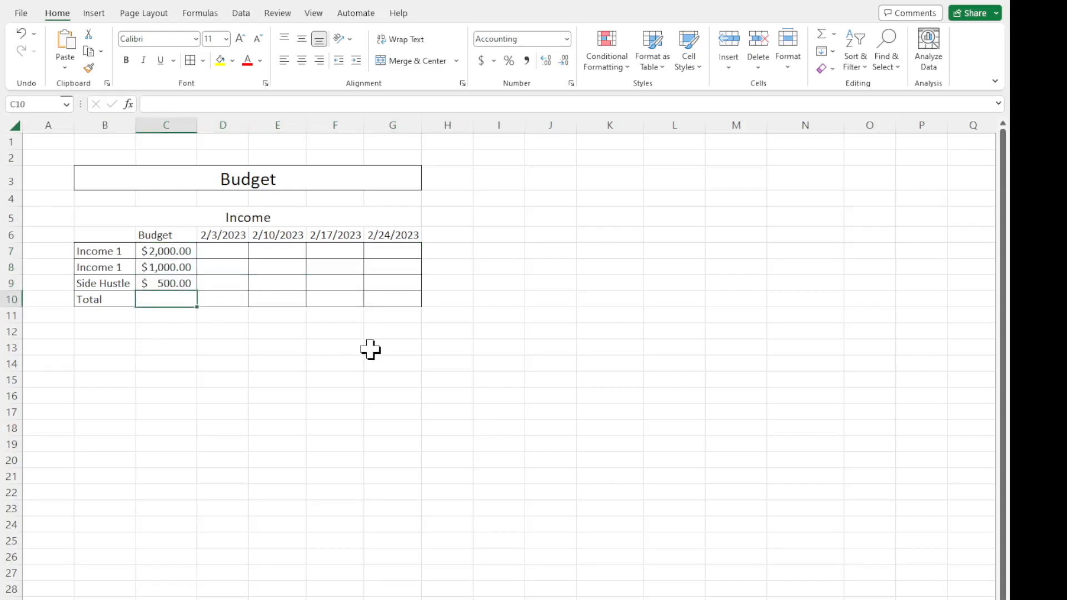
type("=")
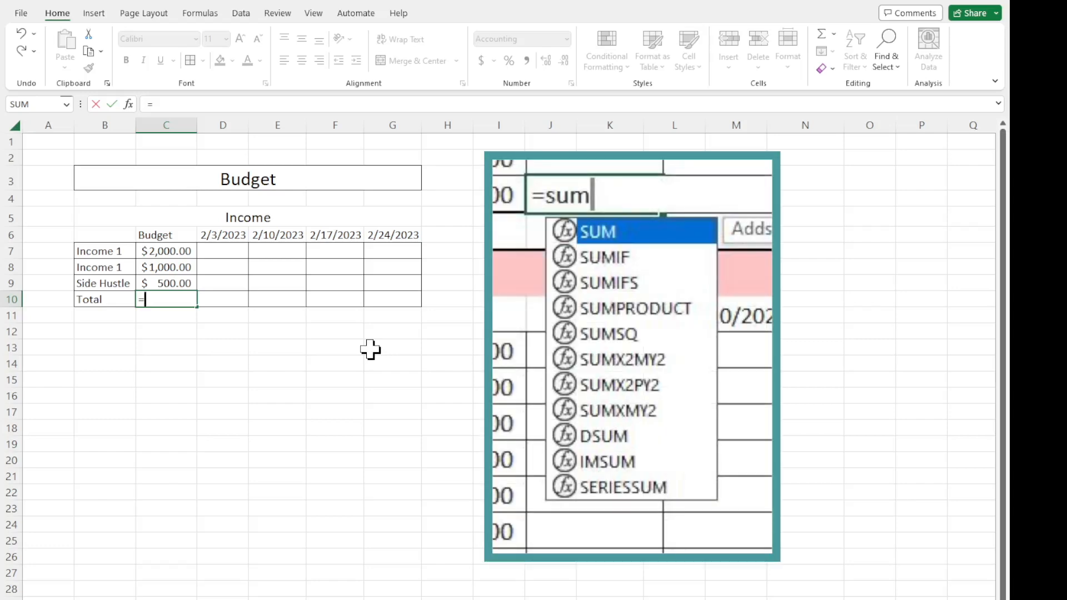
type("sum(")
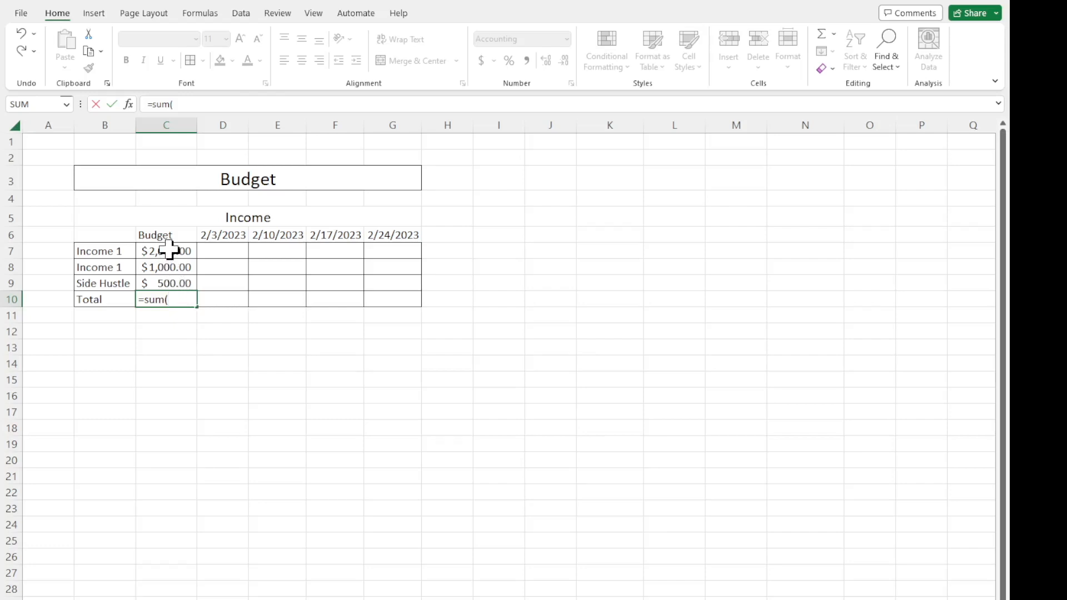
left_click_drag(169, 250, 167, 262)
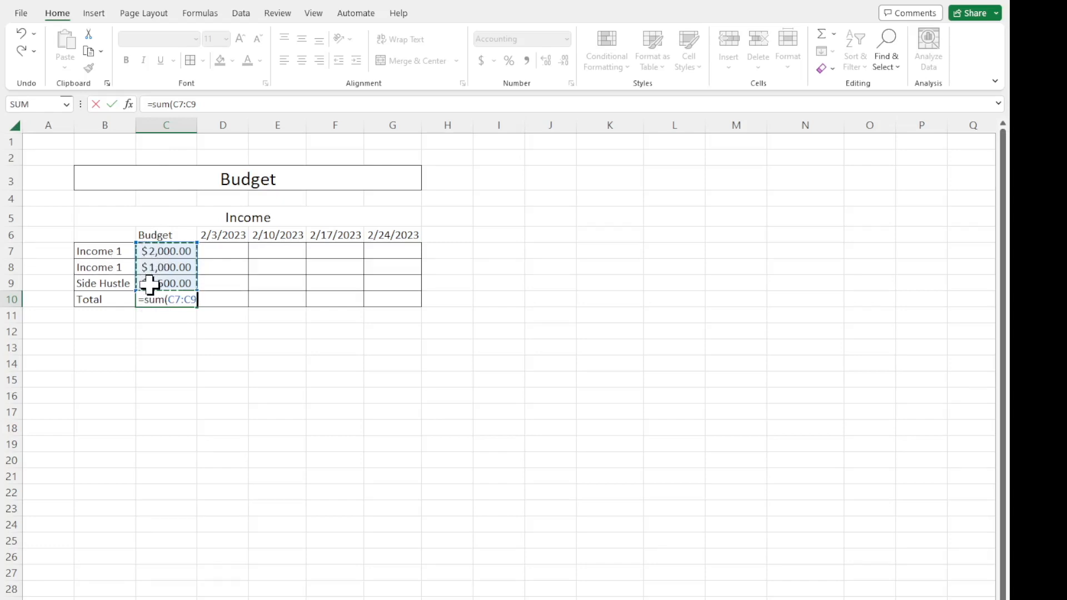
type(")")
key("Return")
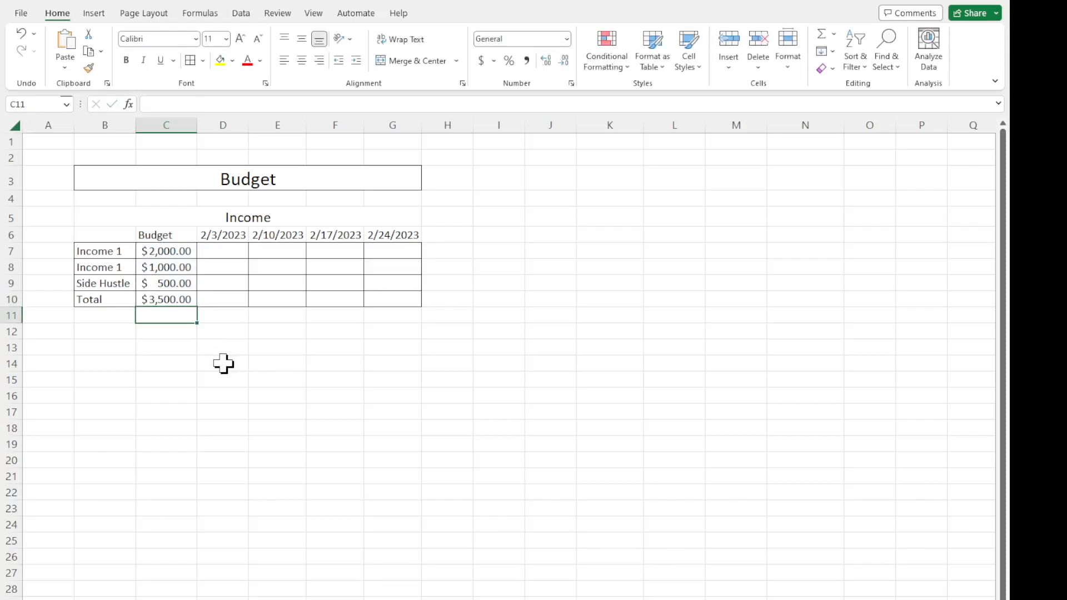
Copy the SUM formula from C10 across the Total row to cells D10 through G10 under the weekly dates.
left_click(175, 302)
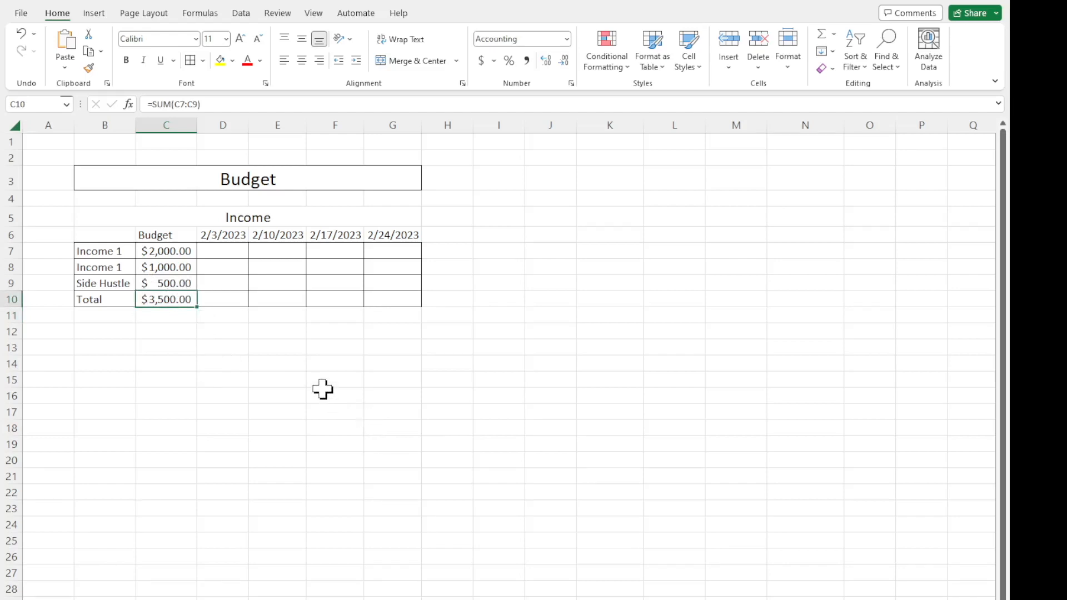
left_click(232, 261)
left_click(350, 271)
left_click(393, 267)
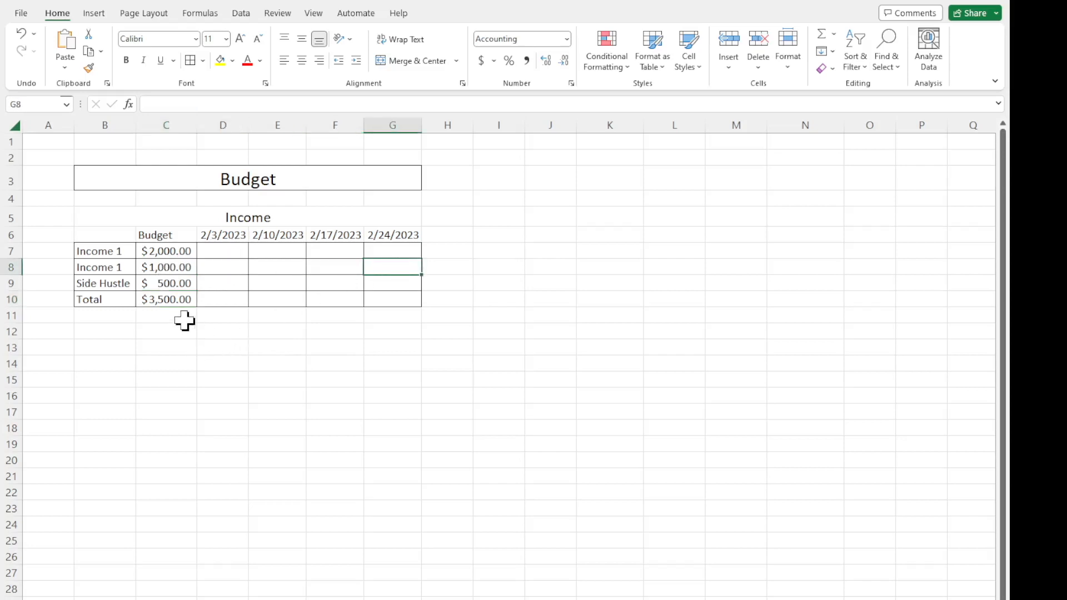
left_click(178, 297)
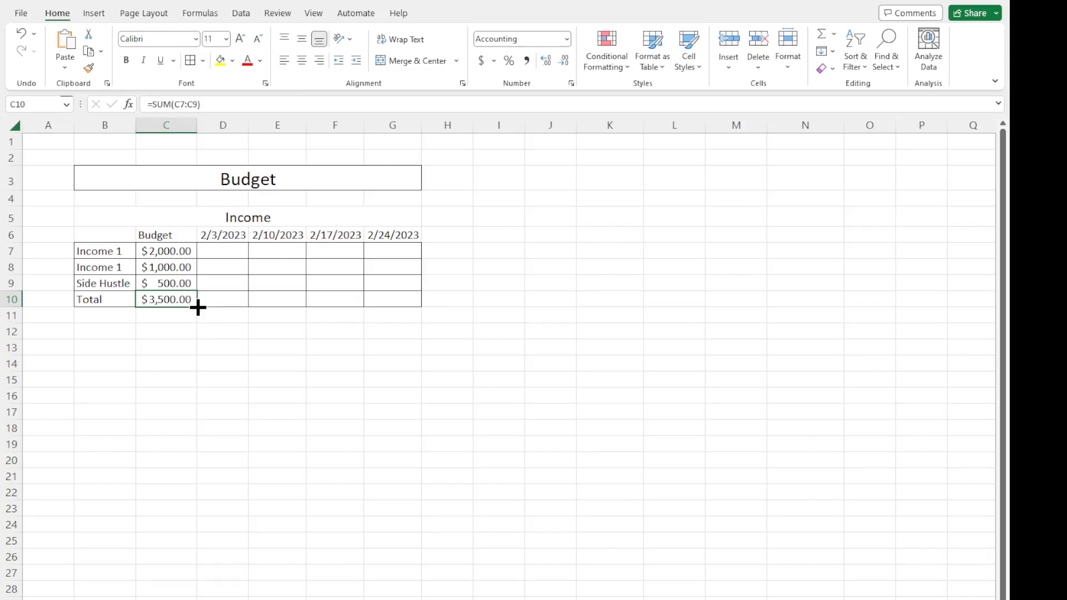
left_click_drag(198, 307, 419, 304)
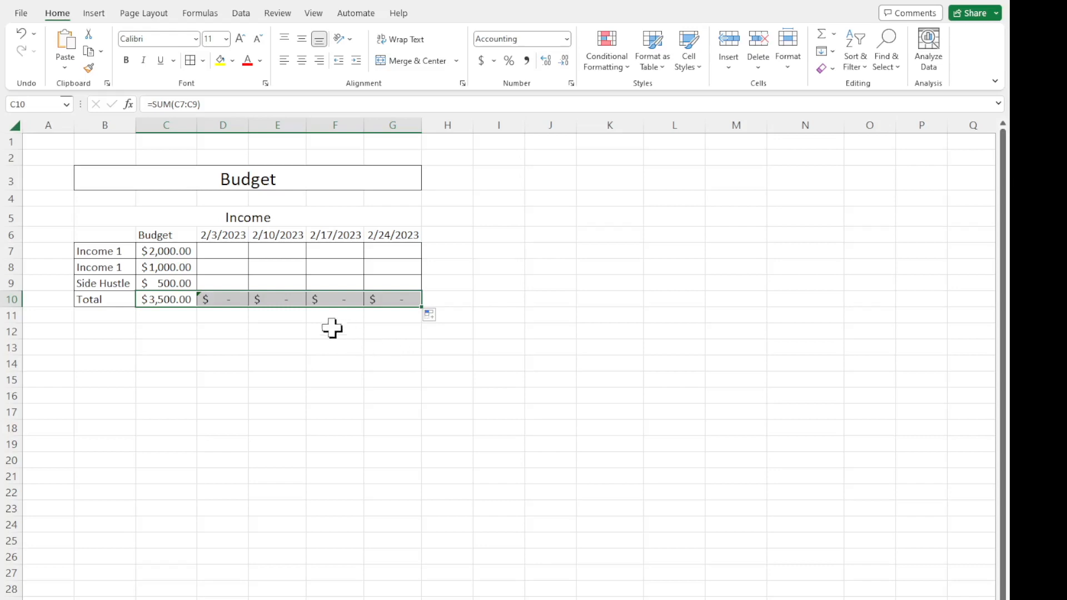
Test the weekly totals by entering 200 in cell E7 and 500 in cell G8, checking the 2/10/2023 column.
left_click(274, 255)
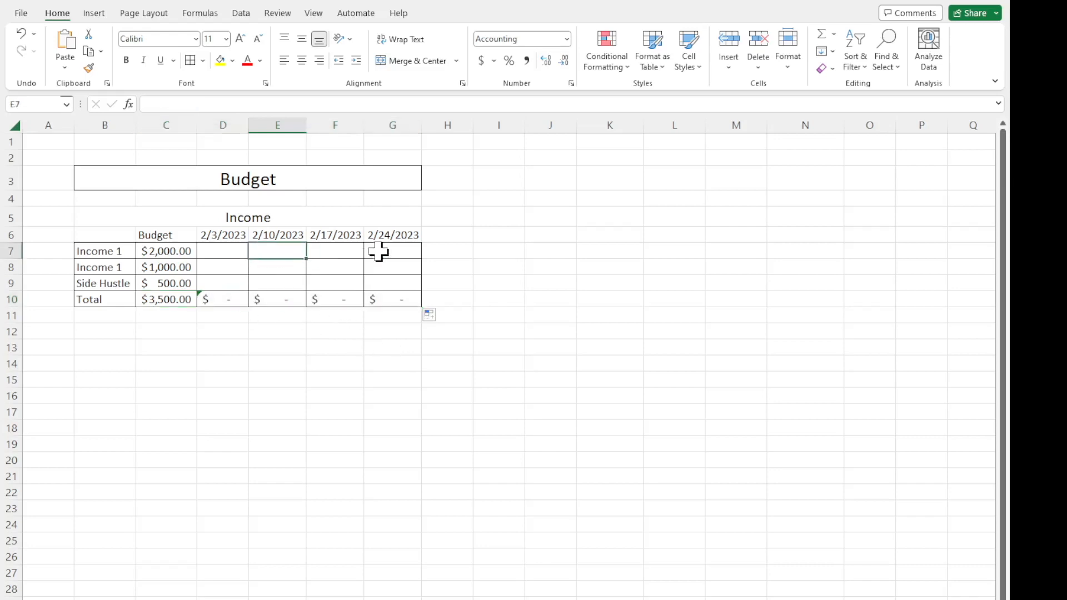
type("200")
key("Return")
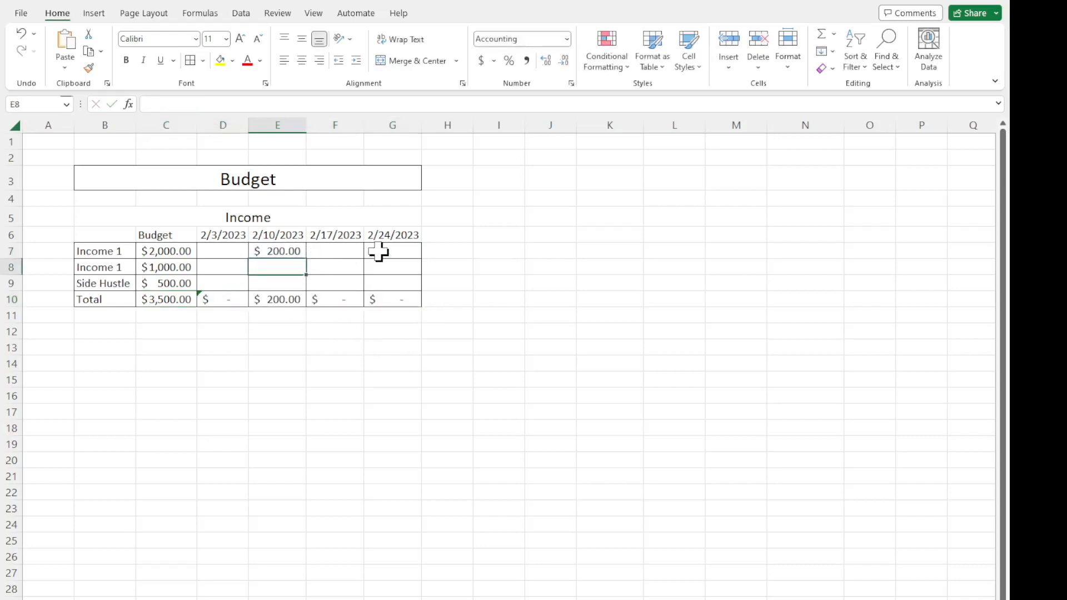
left_click(413, 263)
type("500")
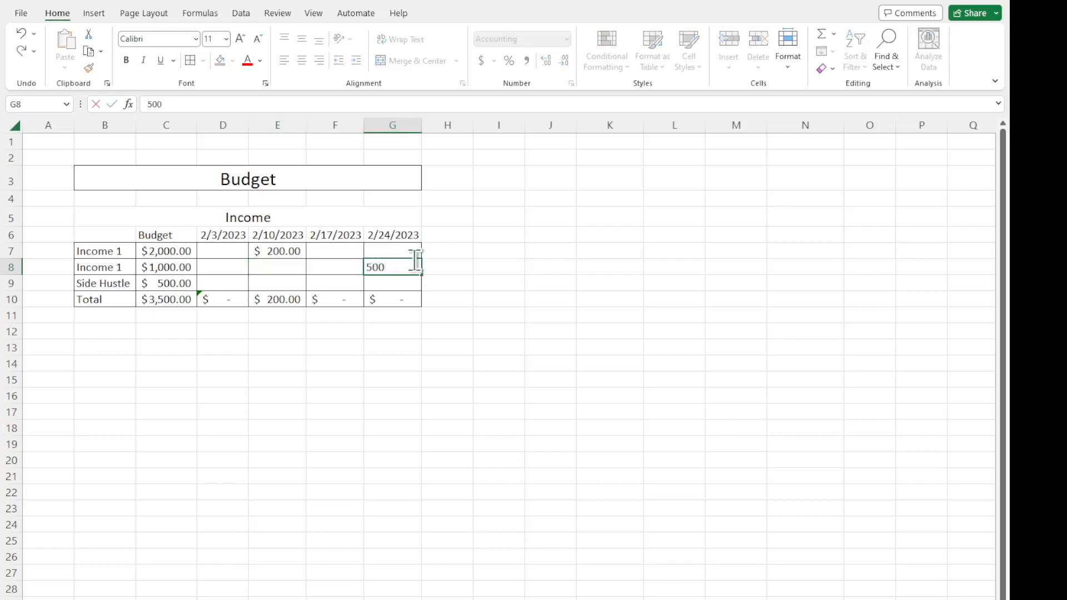
key("Return")
left_click_drag(288, 238, 292, 299)
left_click_drag(291, 237, 289, 298)
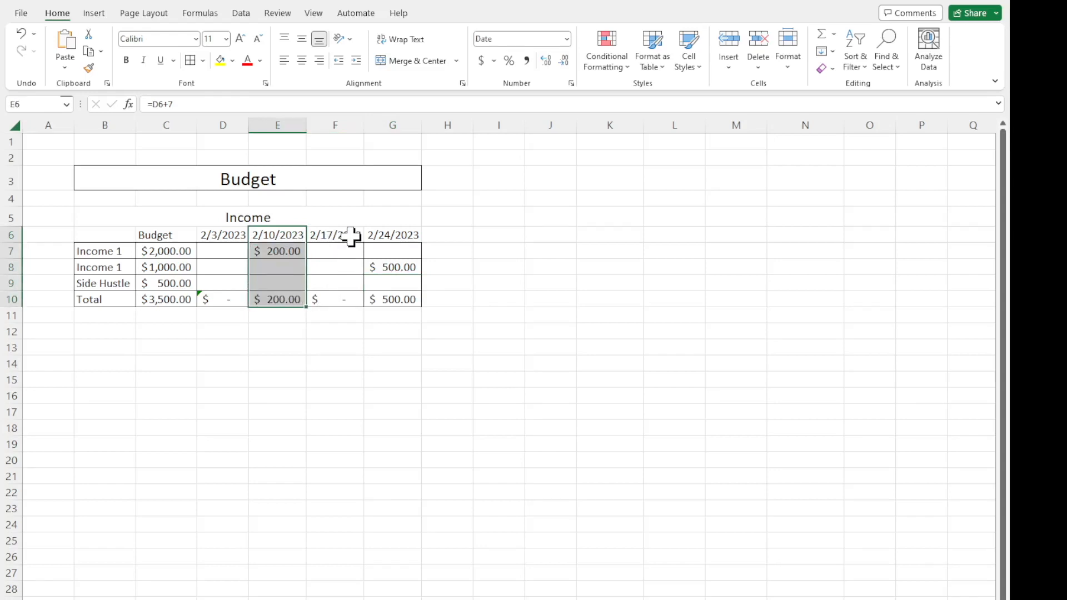
Clear the test amounts from cells E7 and G8.
left_click(293, 253)
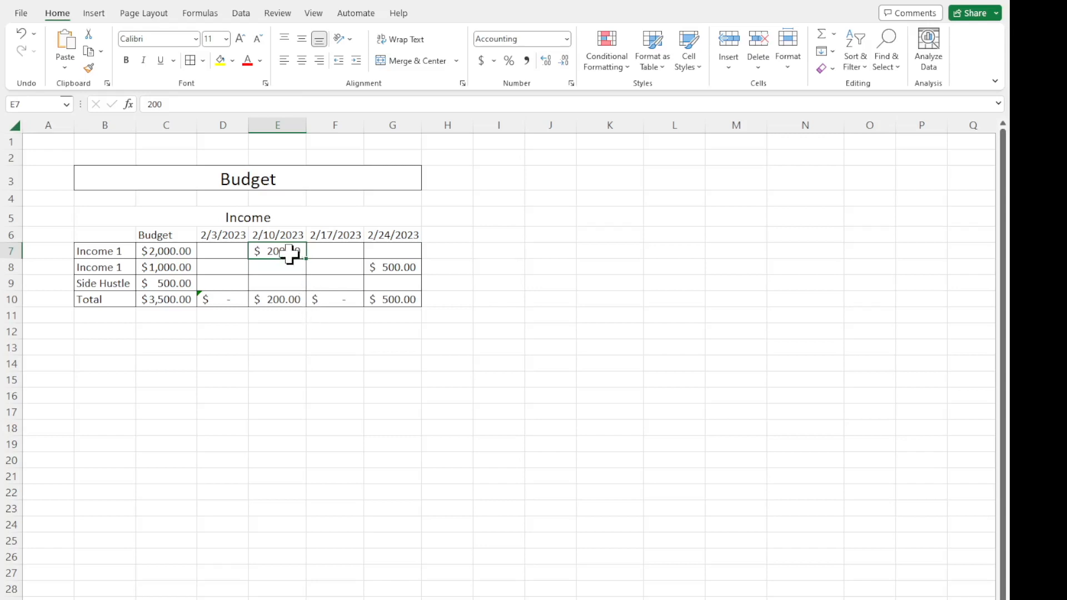
key("Delete")
left_click(401, 267)
key("Delete")
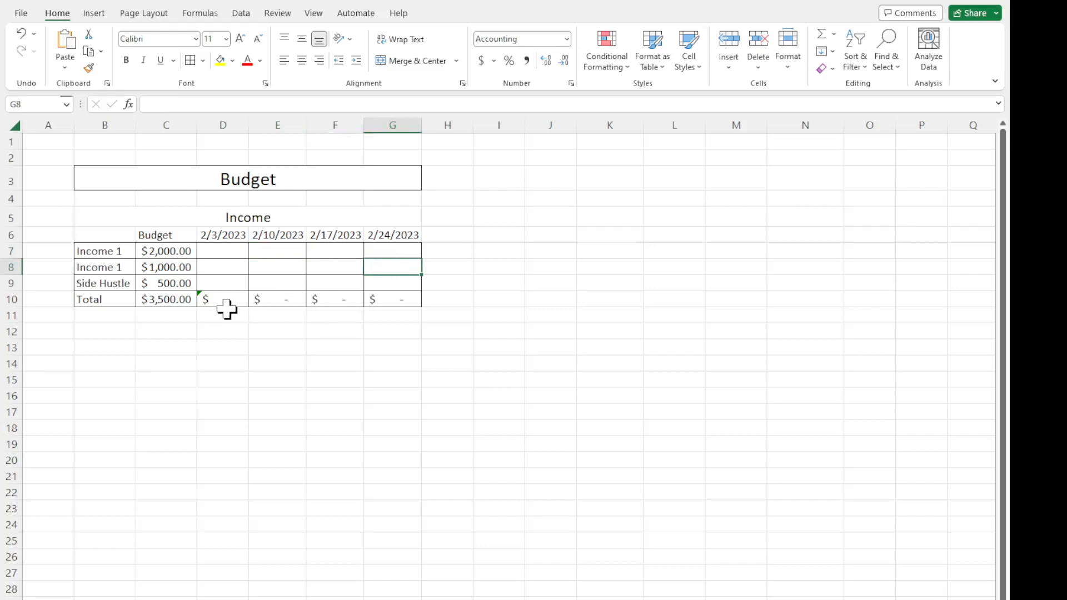
Dismiss the formula error flag on the 2/3/2023 total in cell D10.
left_click(223, 303)
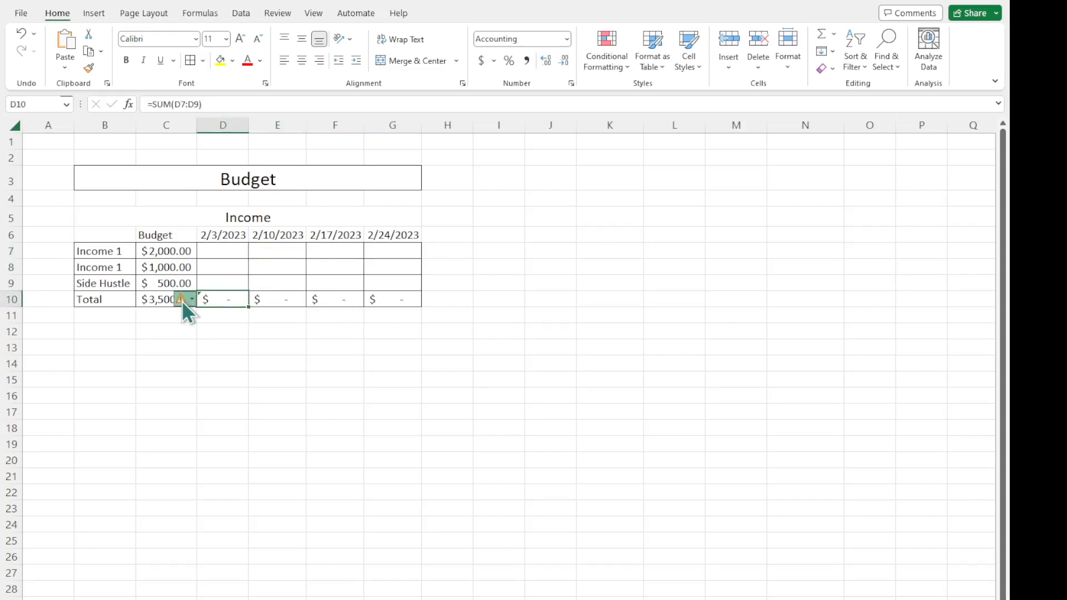
left_click(329, 384)
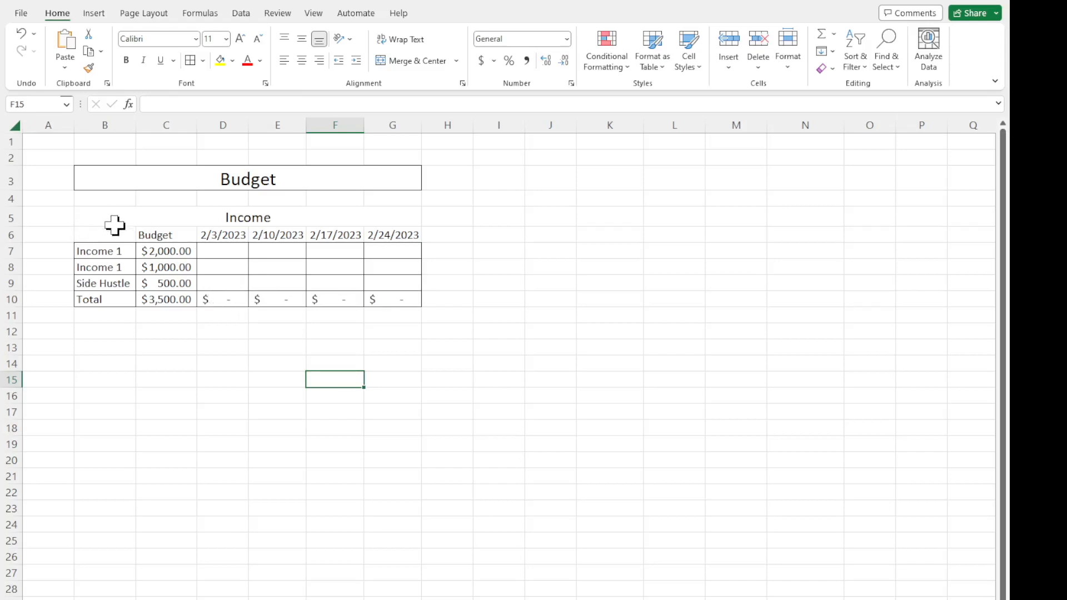
Apply Thick Outside Borders around the whole Income section, cells B5:G10.
left_click_drag(97, 222, 345, 298)
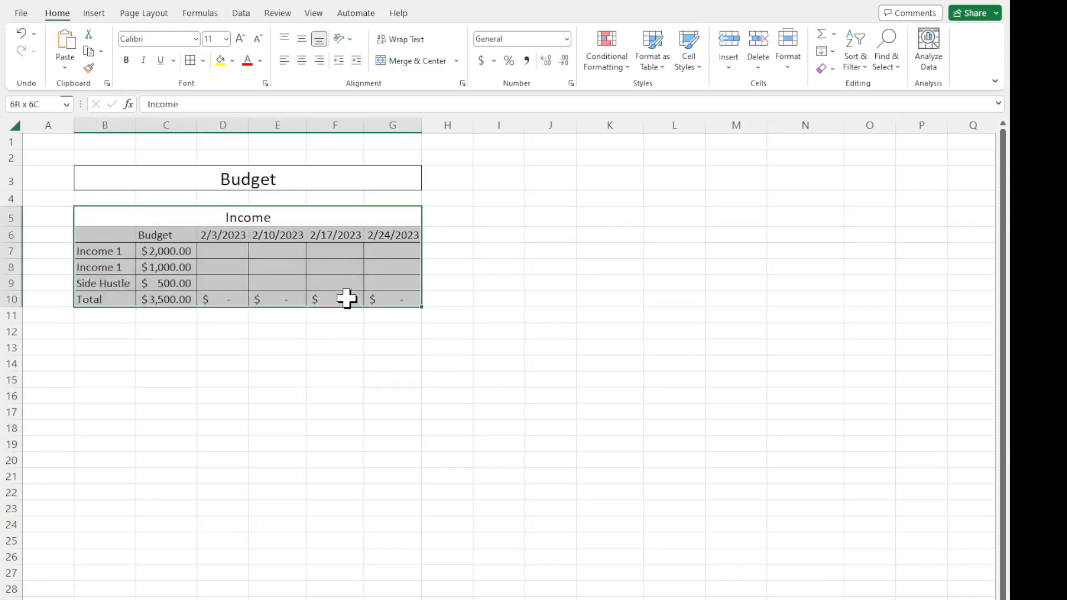
left_click(204, 59)
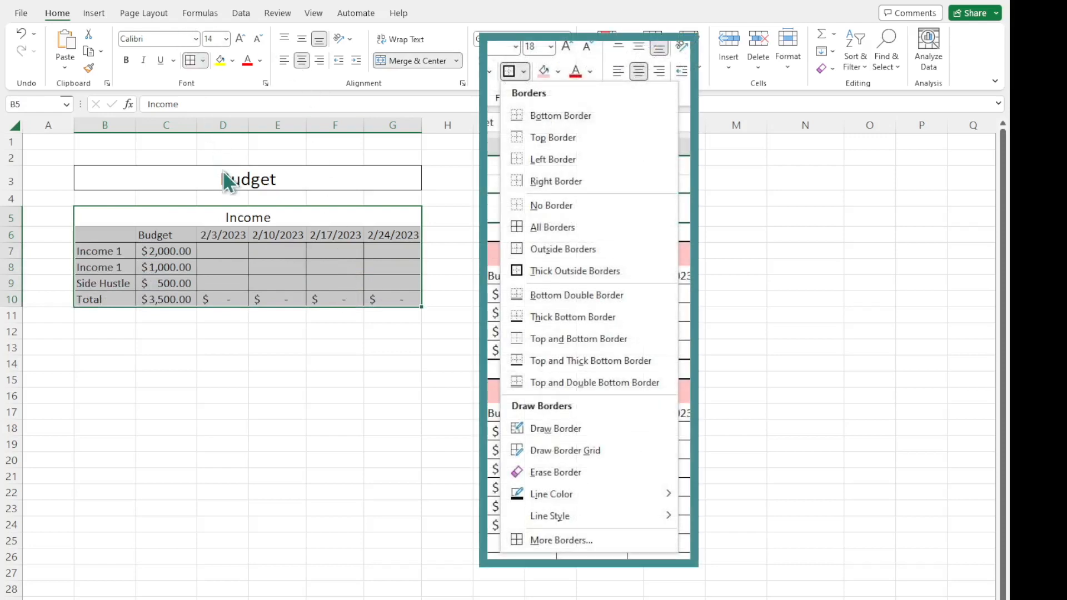
left_click(261, 333)
Fill the merged Income header in row 5 with light pink.
left_click(257, 218)
left_click(232, 61)
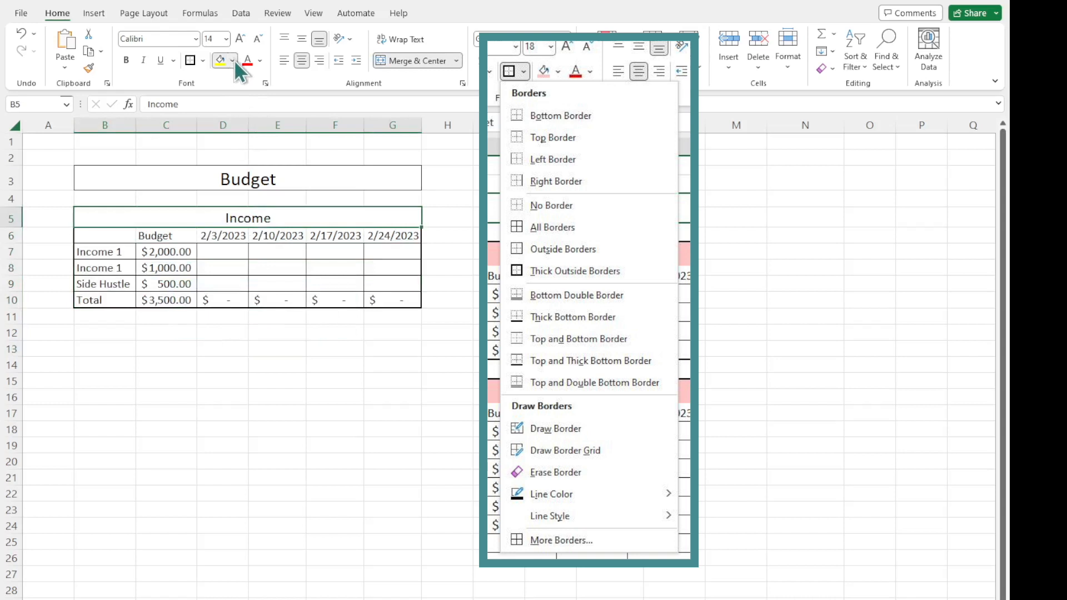
left_click(219, 222)
left_click(222, 382)
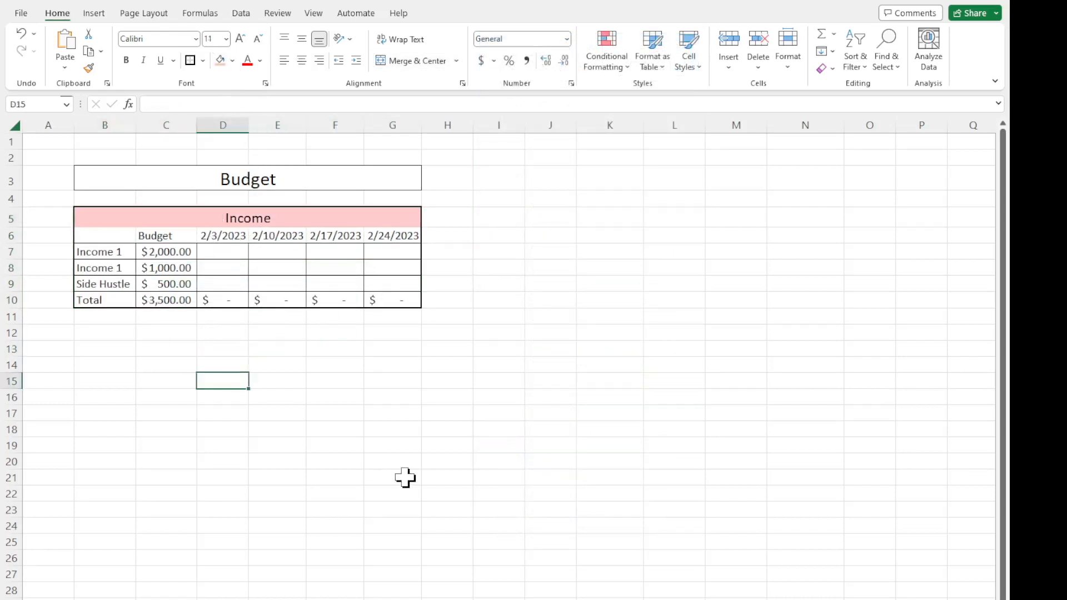
Review the Income section's header, row labels, budget total and the first income row under each weekly date.
left_click(188, 219)
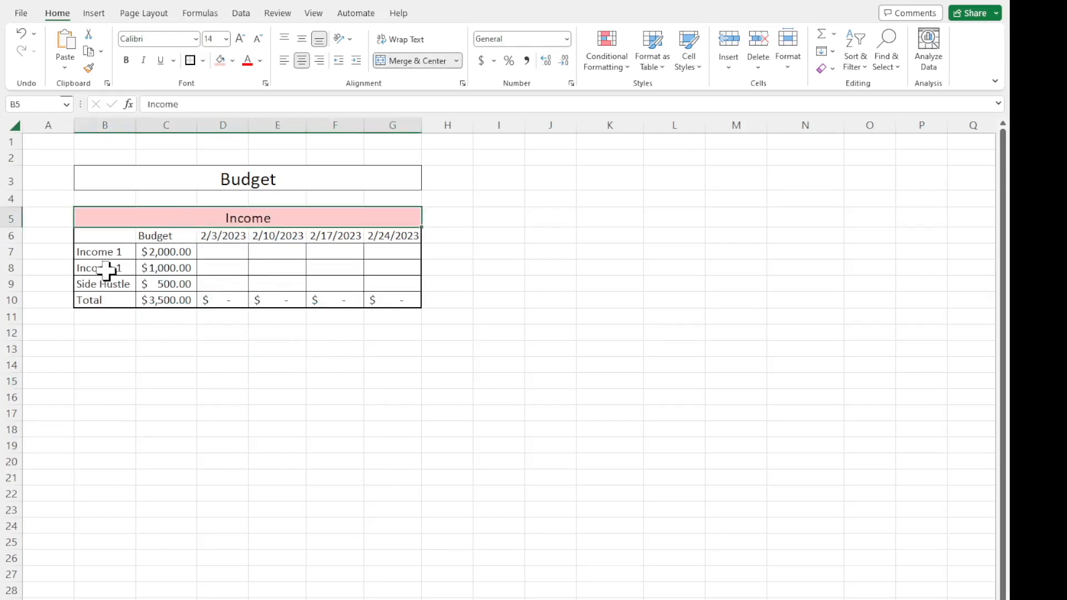
left_click_drag(108, 252, 110, 285)
left_click(111, 301)
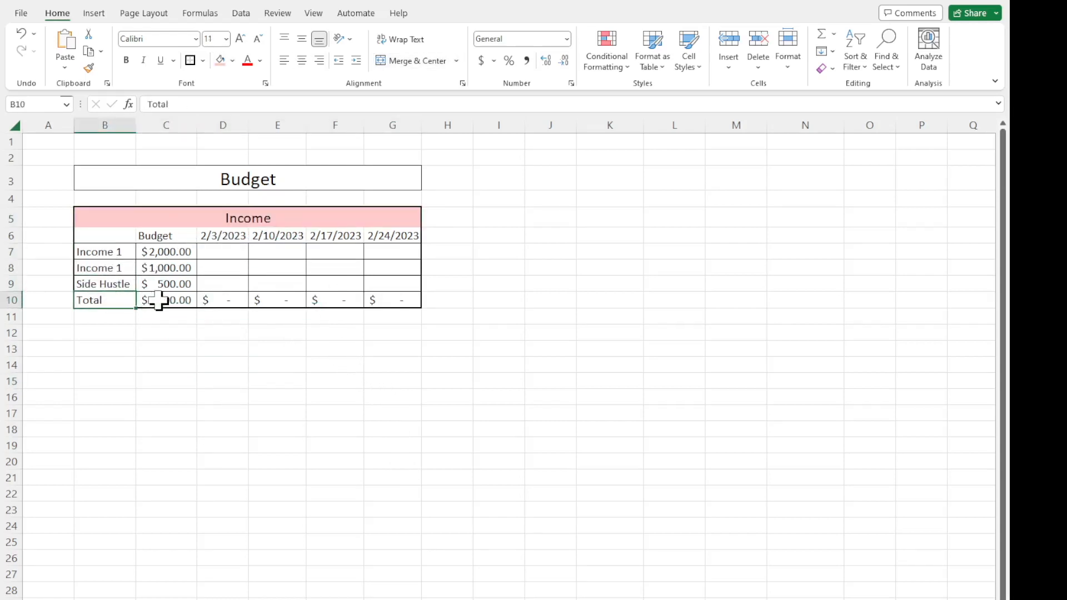
left_click(164, 300)
left_click(231, 255)
left_click(269, 253)
left_click(335, 255)
left_click(385, 255)
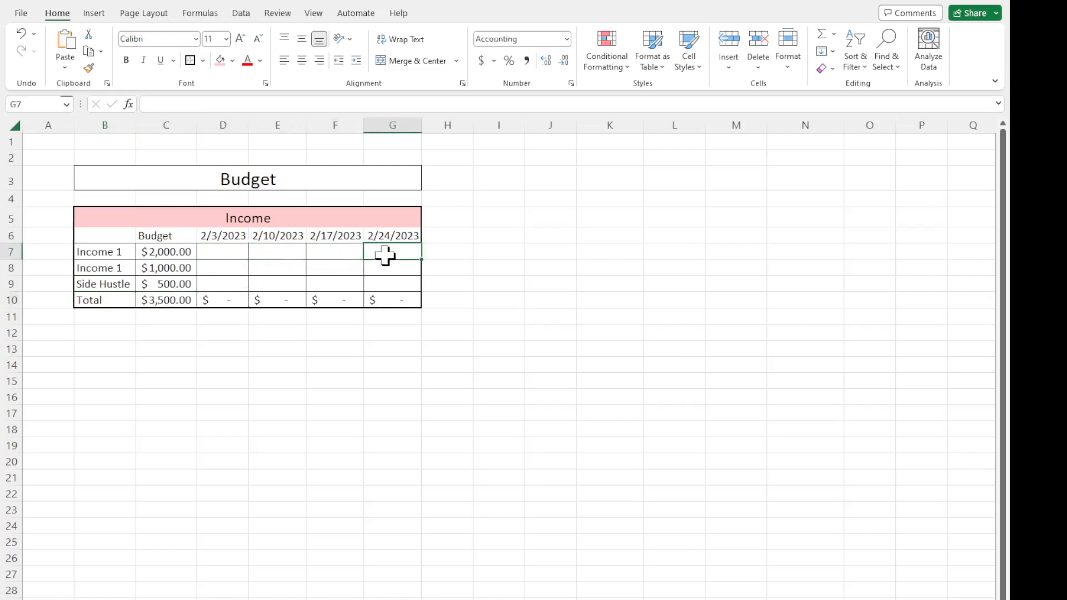
Enter sample income amounts 650, 7000 and 100 in cells D7 to D9 under 2/3/2023.
left_click(229, 251)
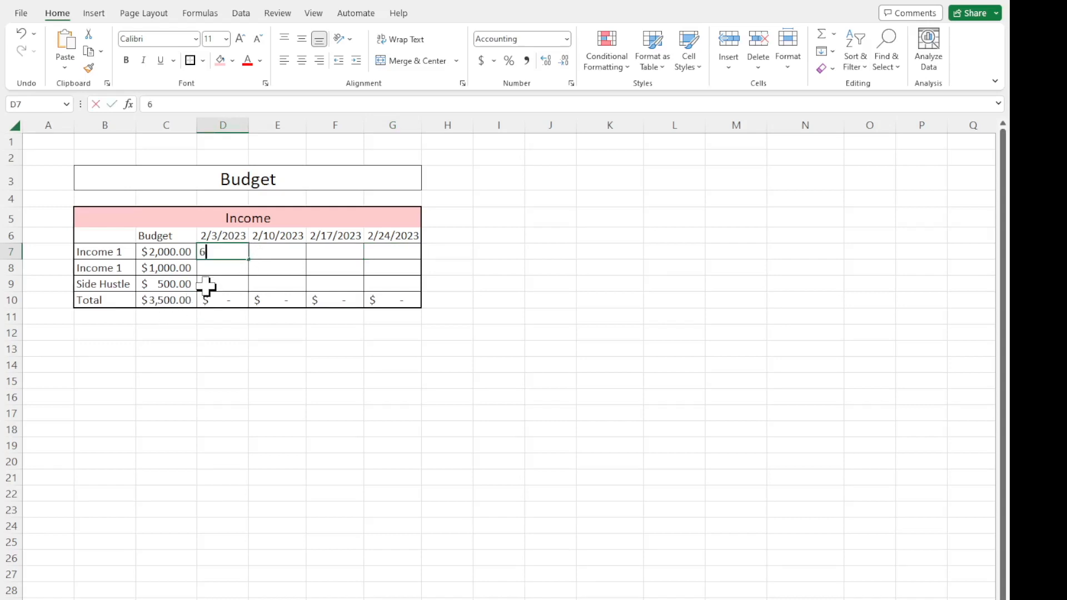
type("650")
key("Return")
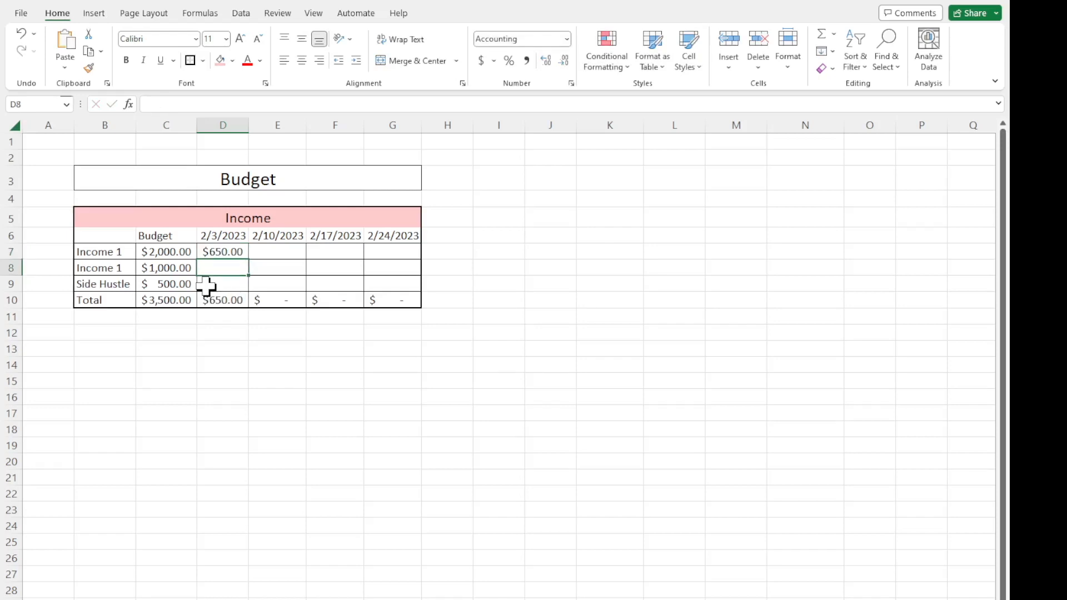
type("7000")
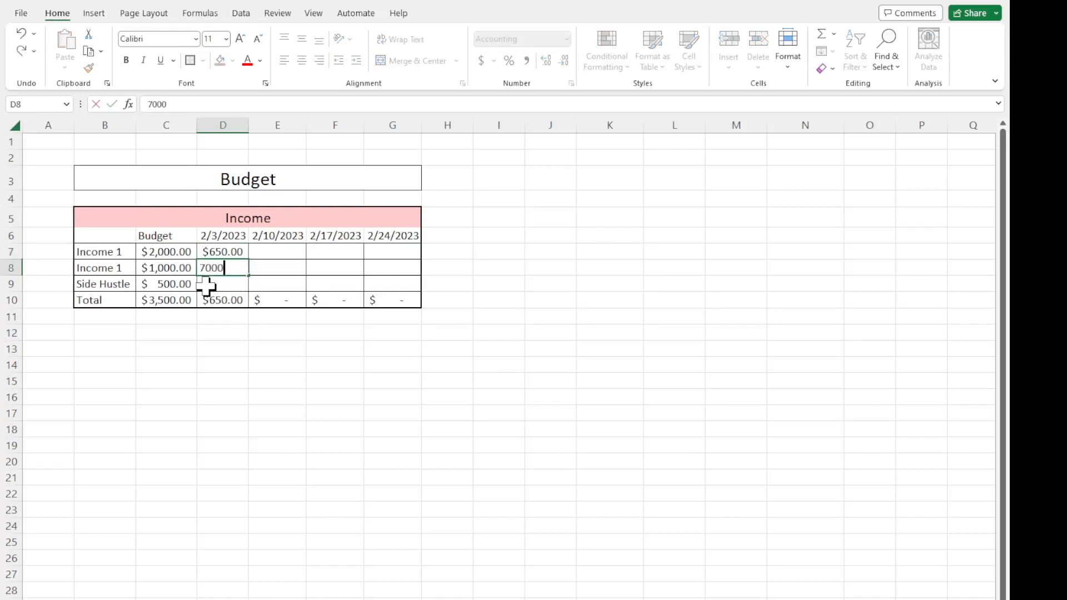
key("Return")
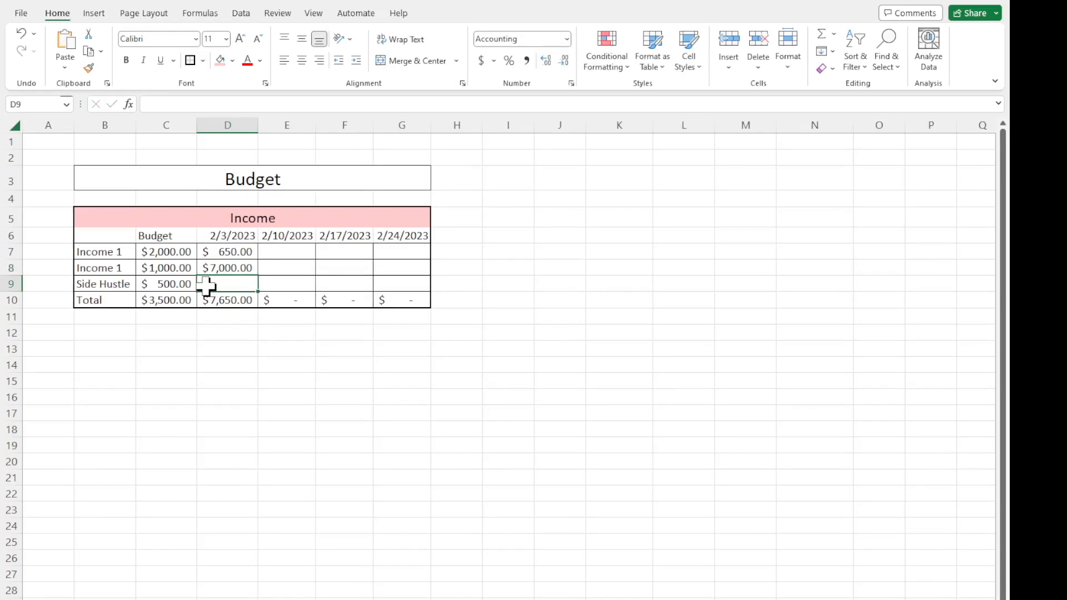
type("100")
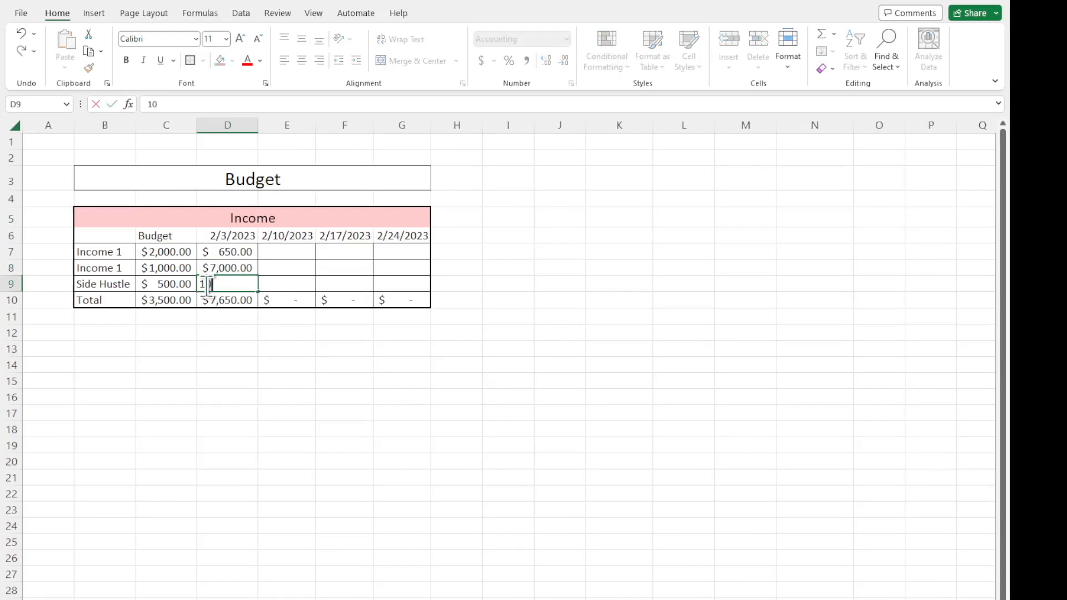
key("Return")
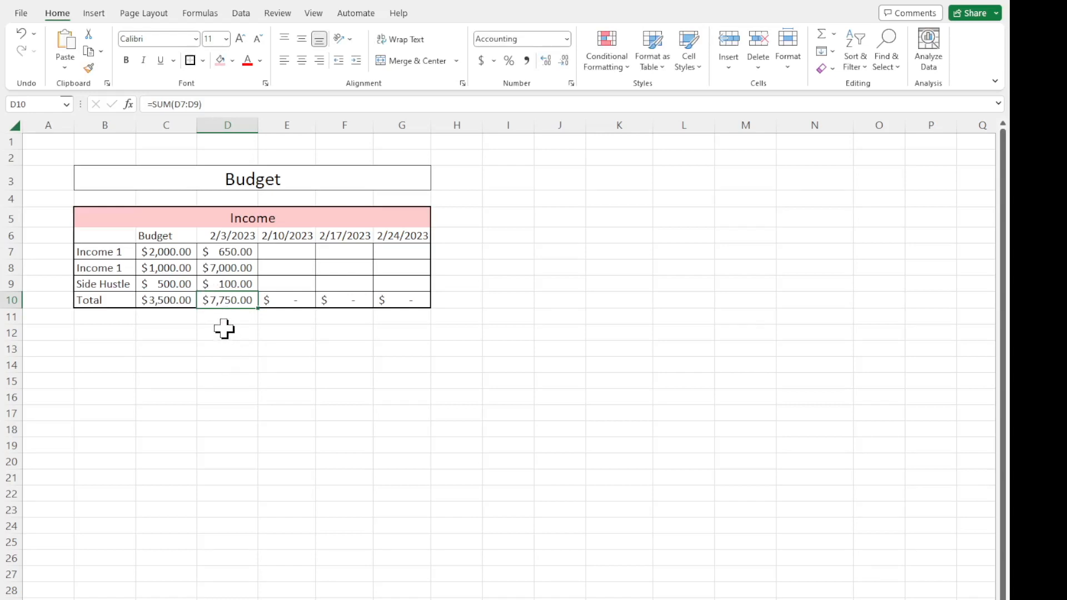
Compare the sample income with the budget amounts, and clear the sample values from cells D7:D9.
left_click(231, 258)
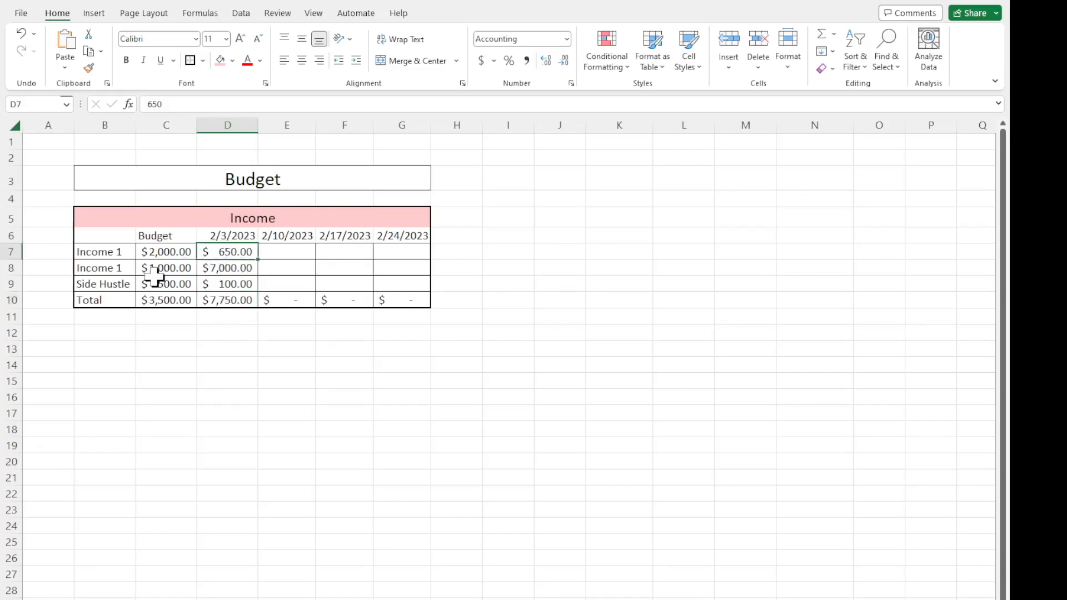
left_click_drag(167, 250, 166, 285)
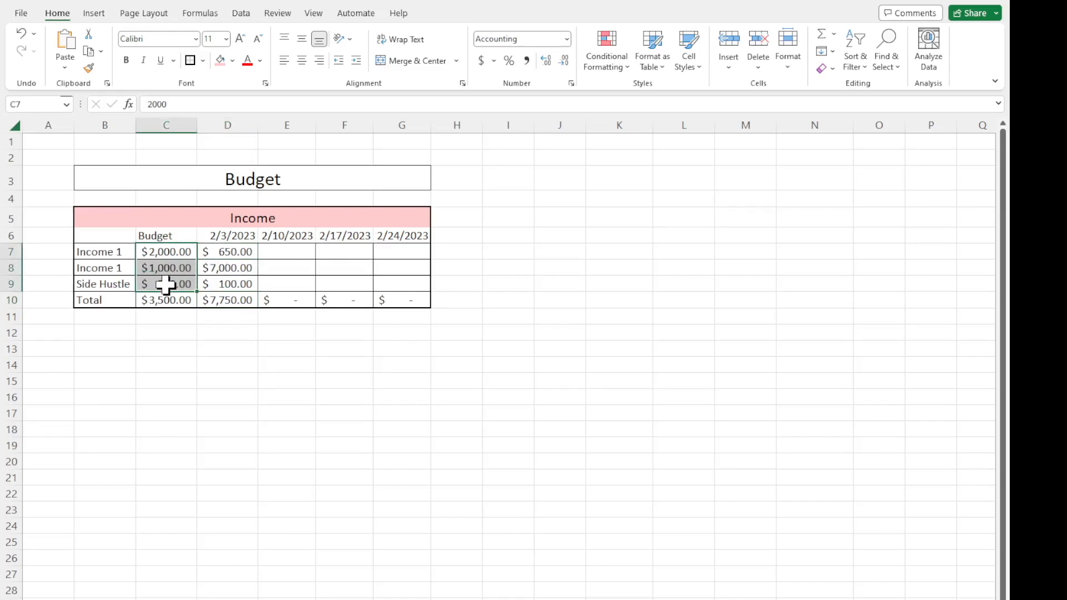
left_click(167, 252)
left_click_drag(232, 255, 232, 282)
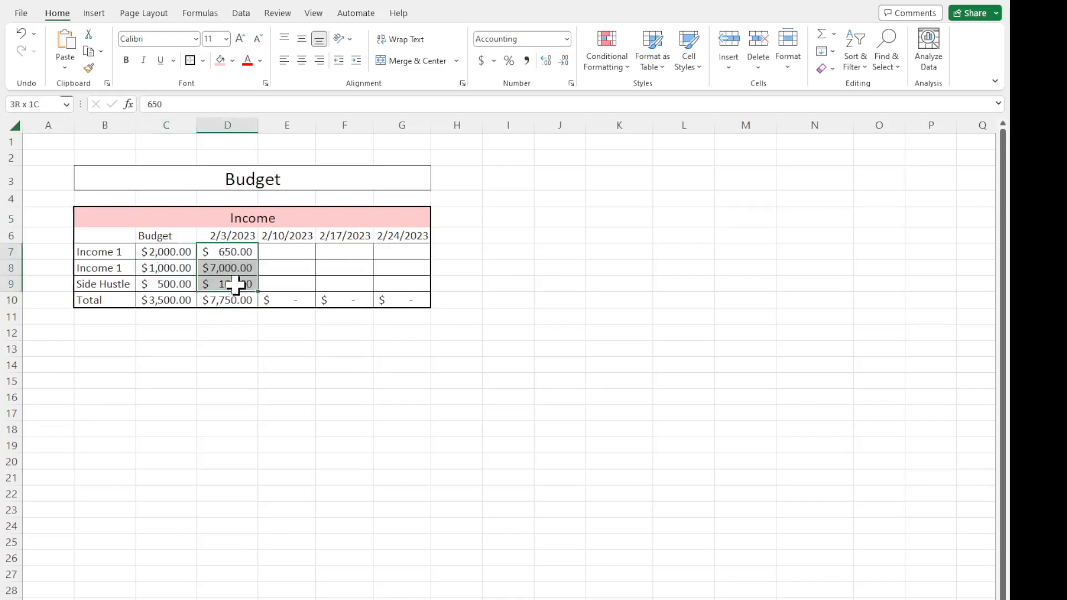
key("Delete")
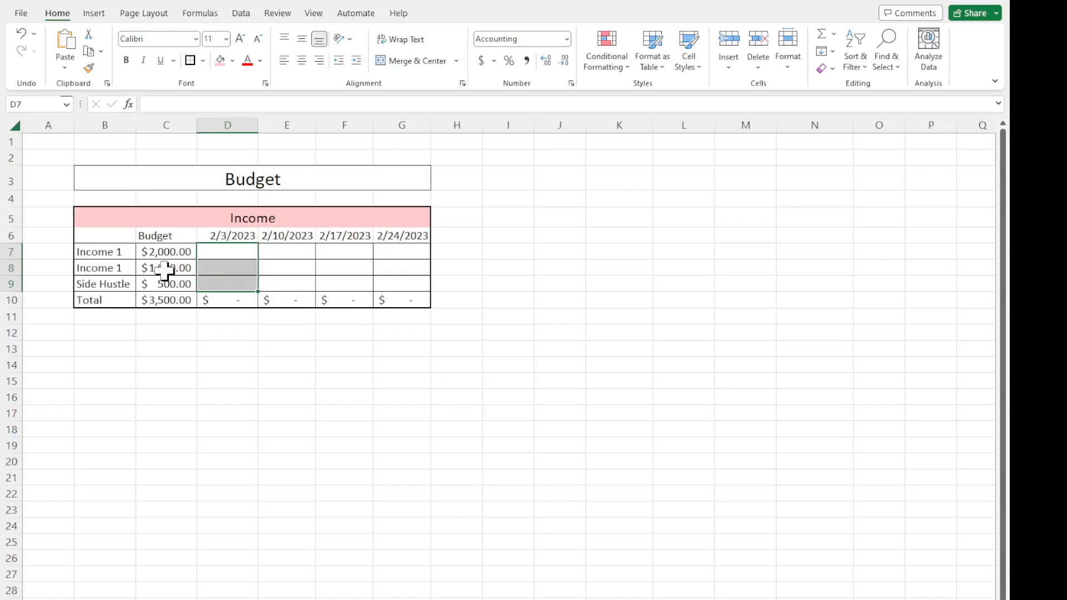
Replace the first Income 1 budget amount in C7 with the formula =1150*4.
left_click(160, 253)
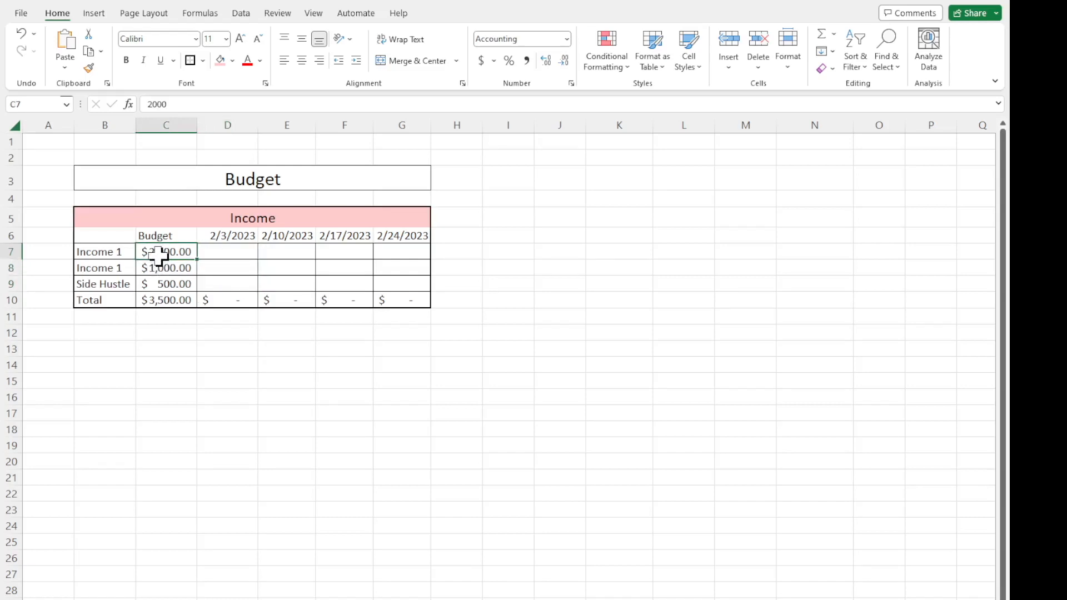
left_click(184, 104)
left_click_drag(184, 104, 111, 125)
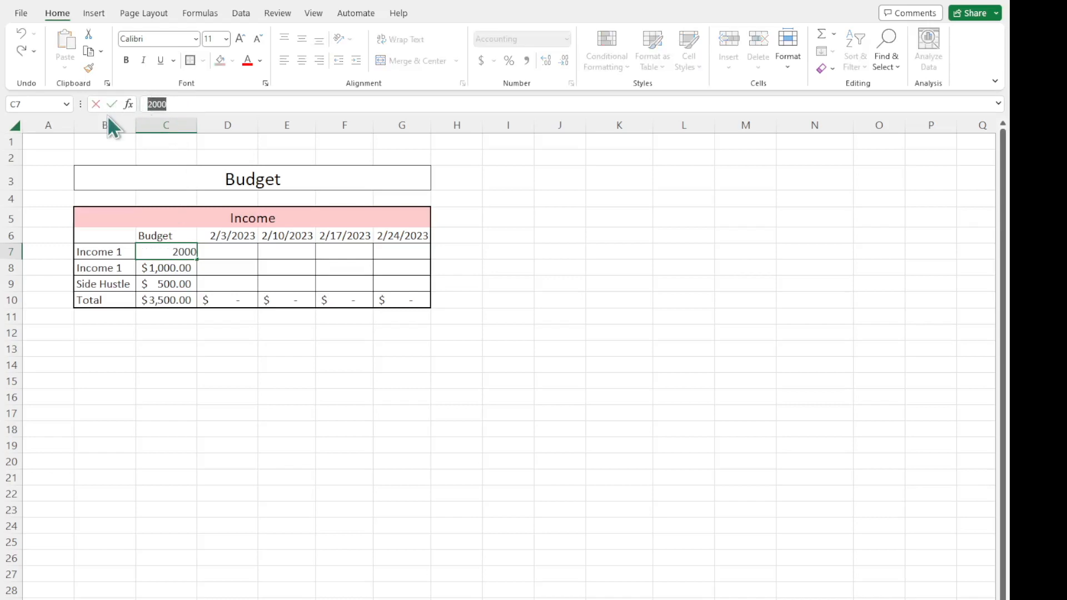
key("BackSpace")
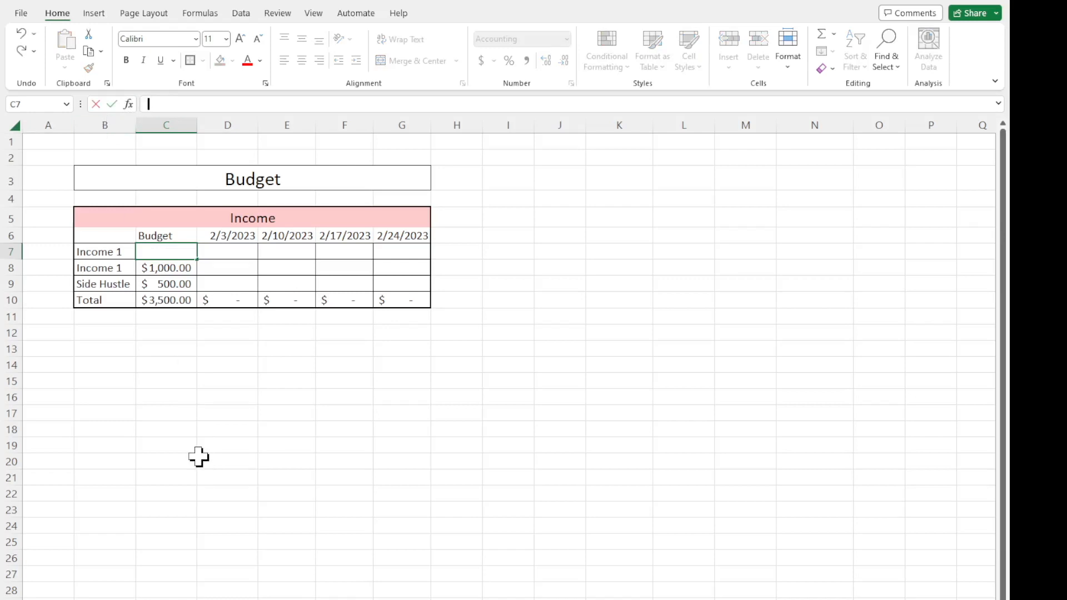
type("=")
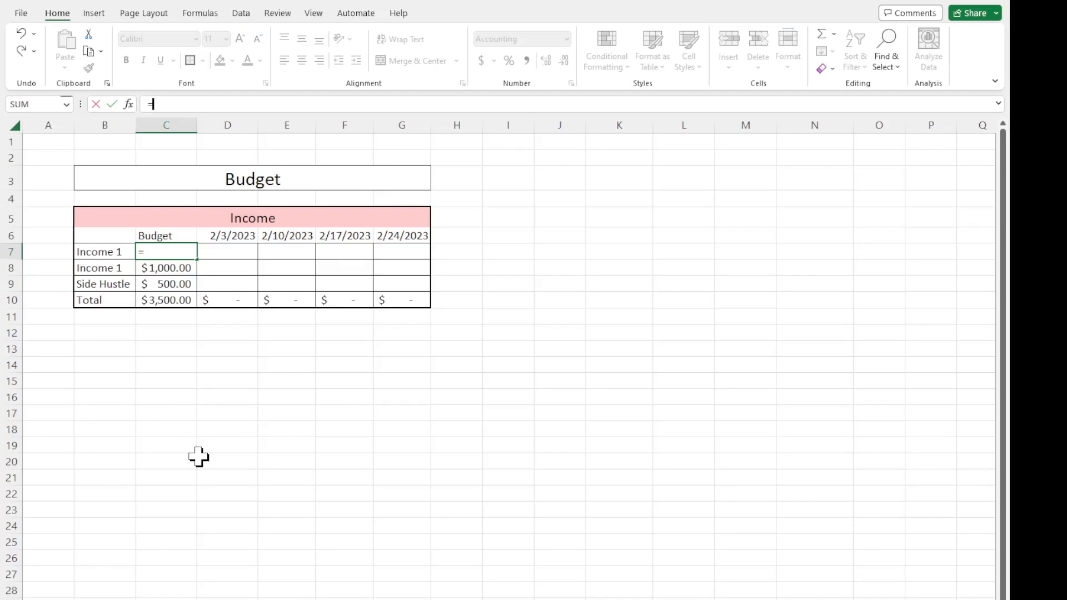
type("1150")
type("4")
key("Return")
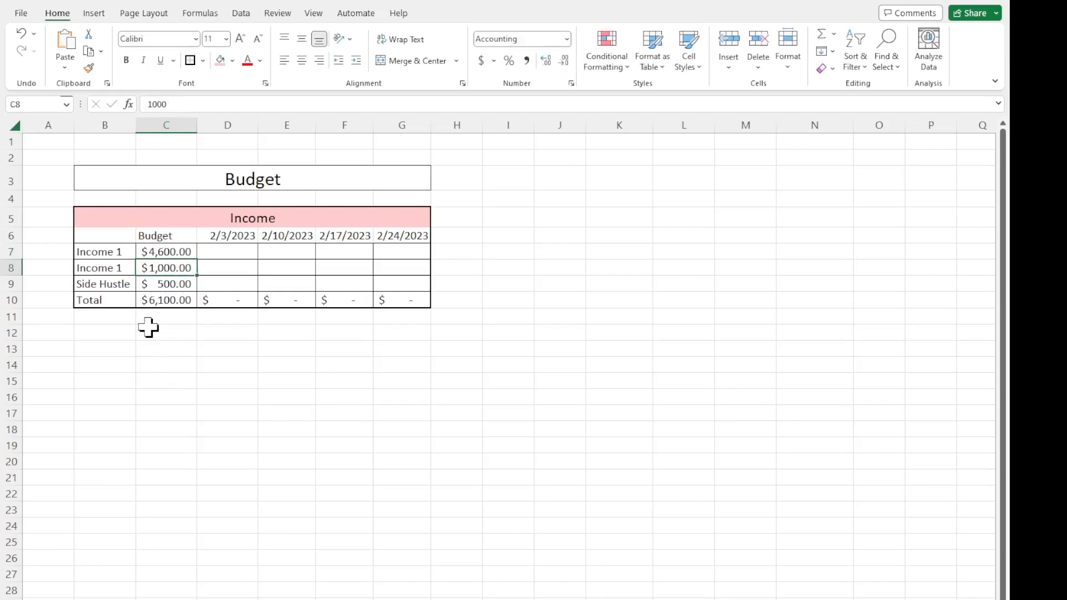
left_click(157, 250)
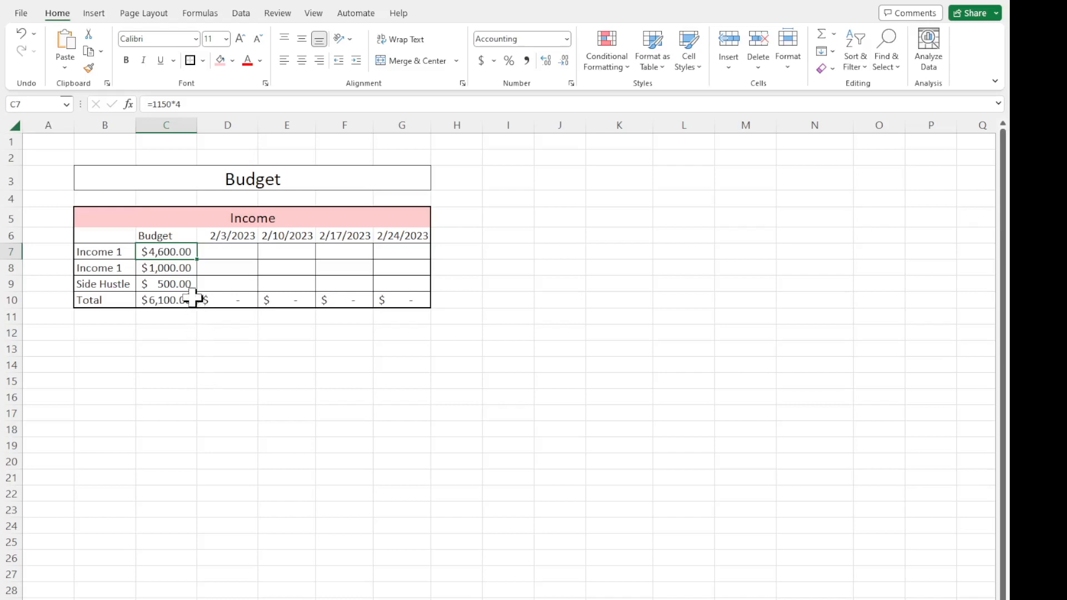
Replace the second Income 1 budget amount in C8 with the formula =500*4.
left_click(182, 267)
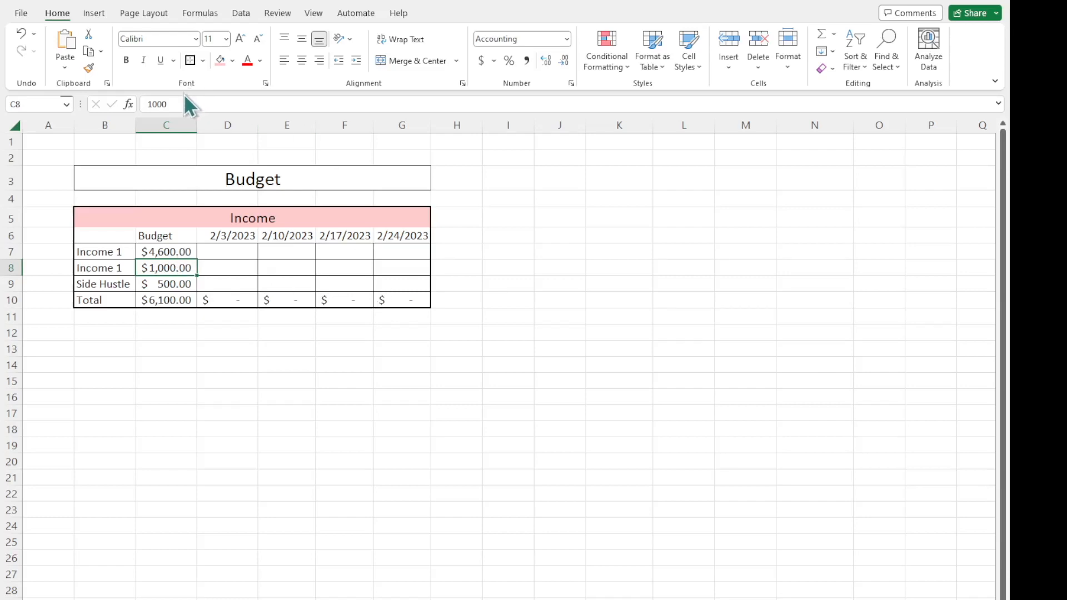
left_click_drag(181, 104, 140, 106)
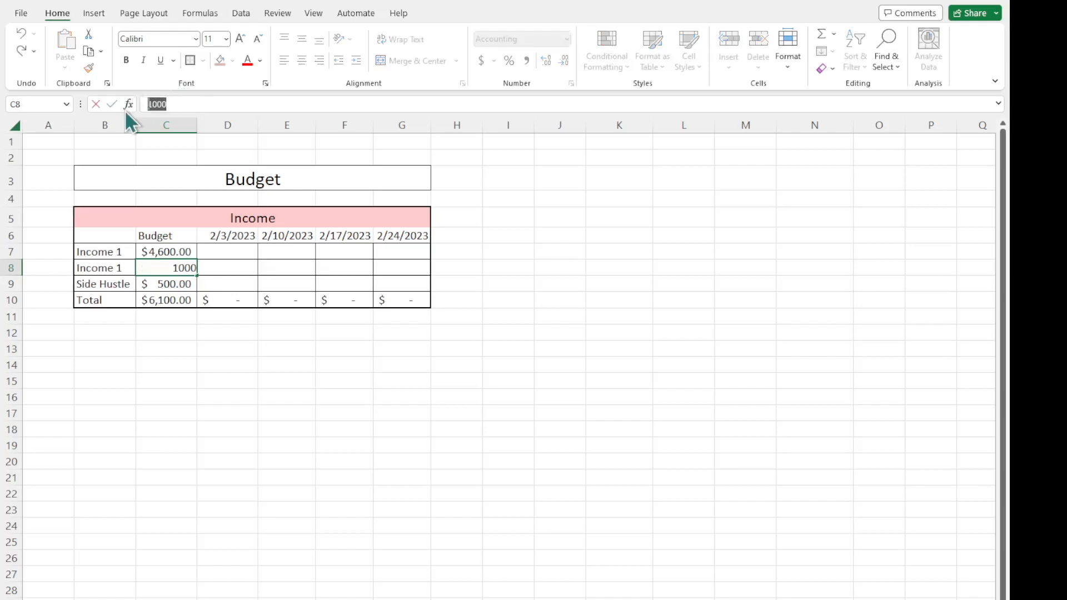
type("=")
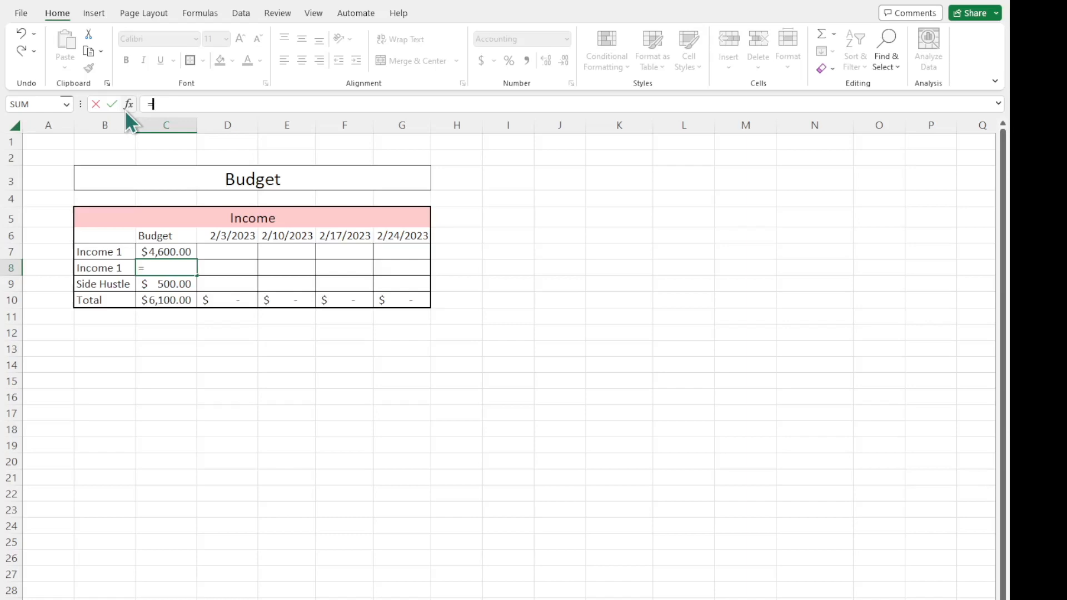
type("500*4")
key("Return")
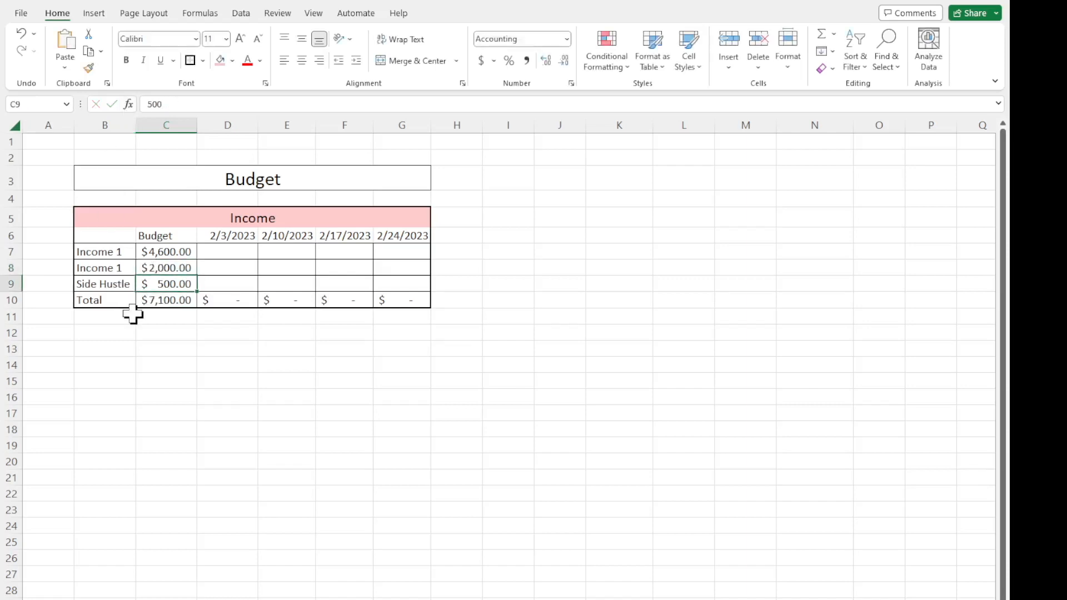
Review the budget formulas and amounts in C7:C9 against the empty weekly income cells in columns D to G.
left_click(167, 270)
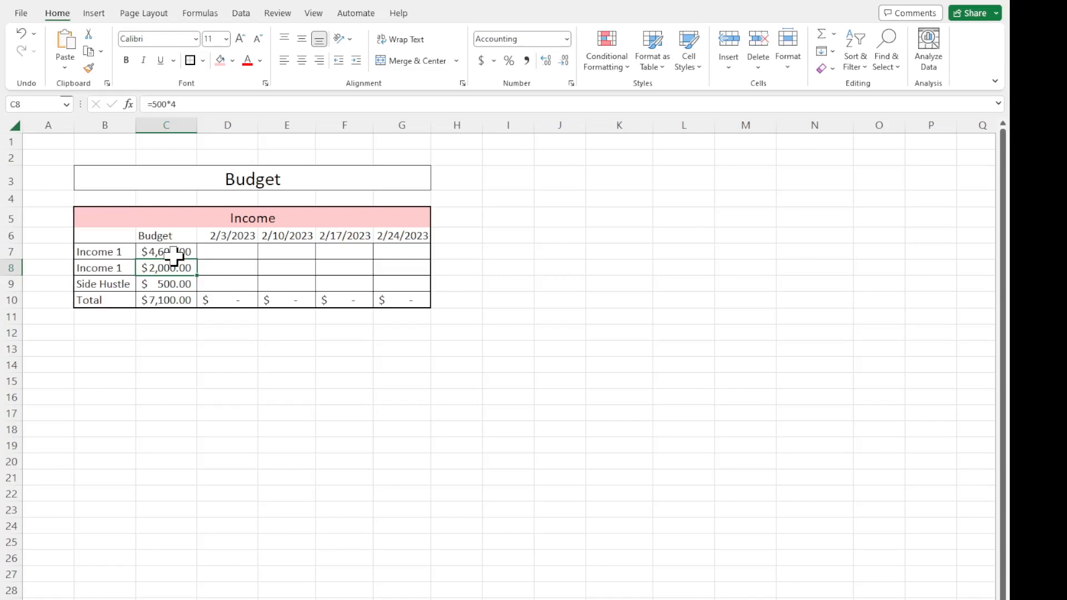
left_click_drag(250, 281, 387, 262)
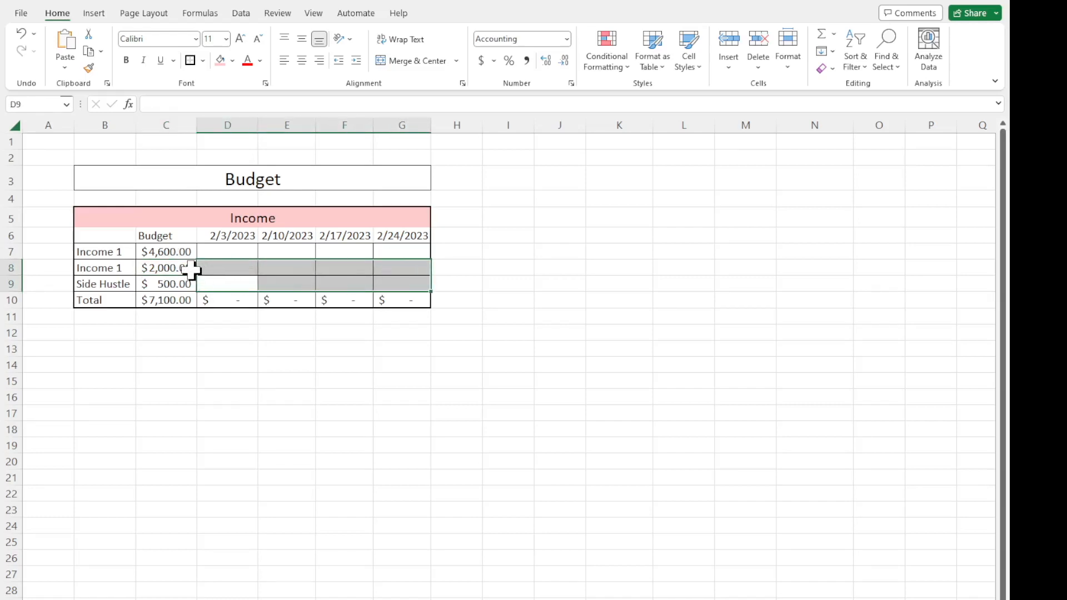
left_click_drag(180, 256, 181, 286)
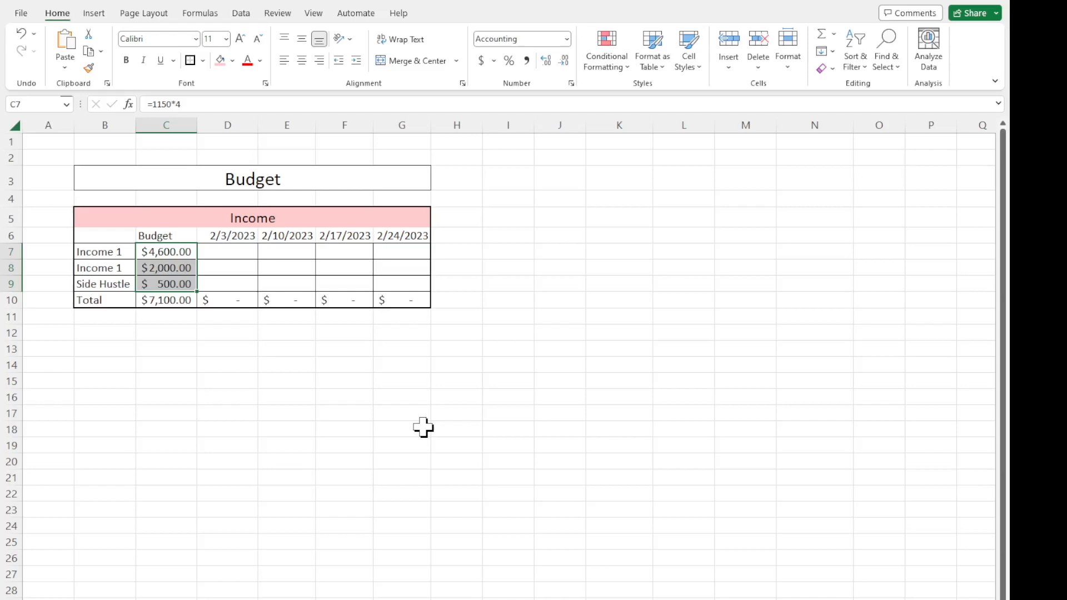
left_click(236, 411)
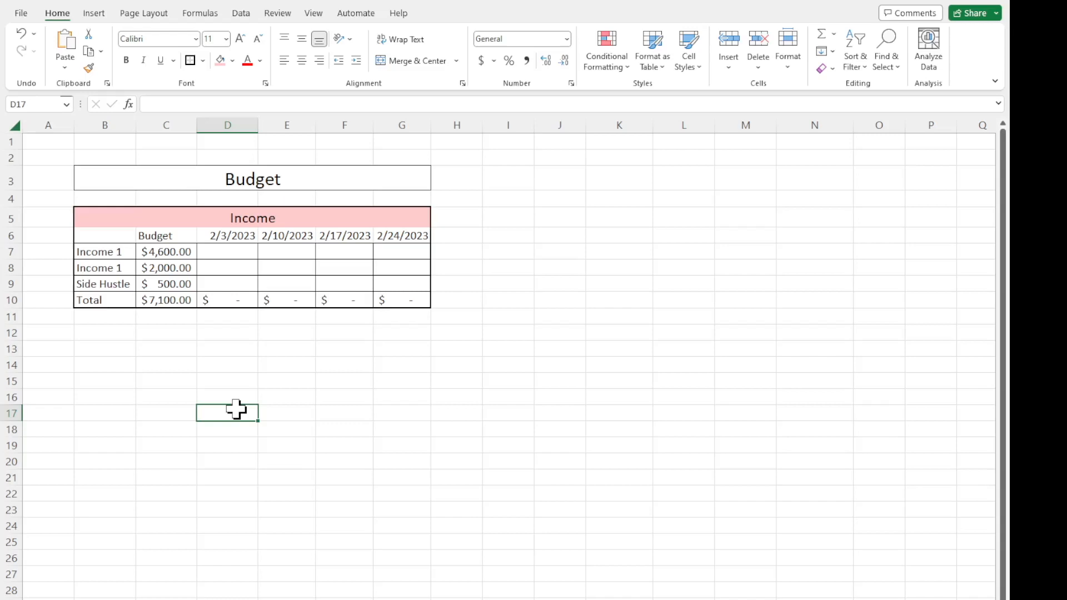
left_click(149, 268)
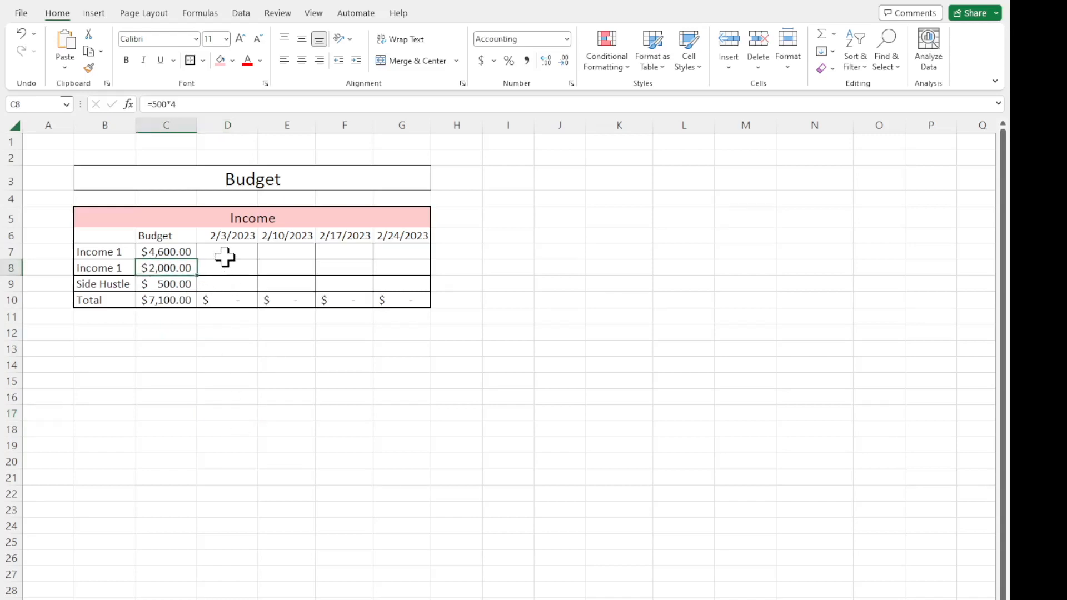
left_click(226, 256)
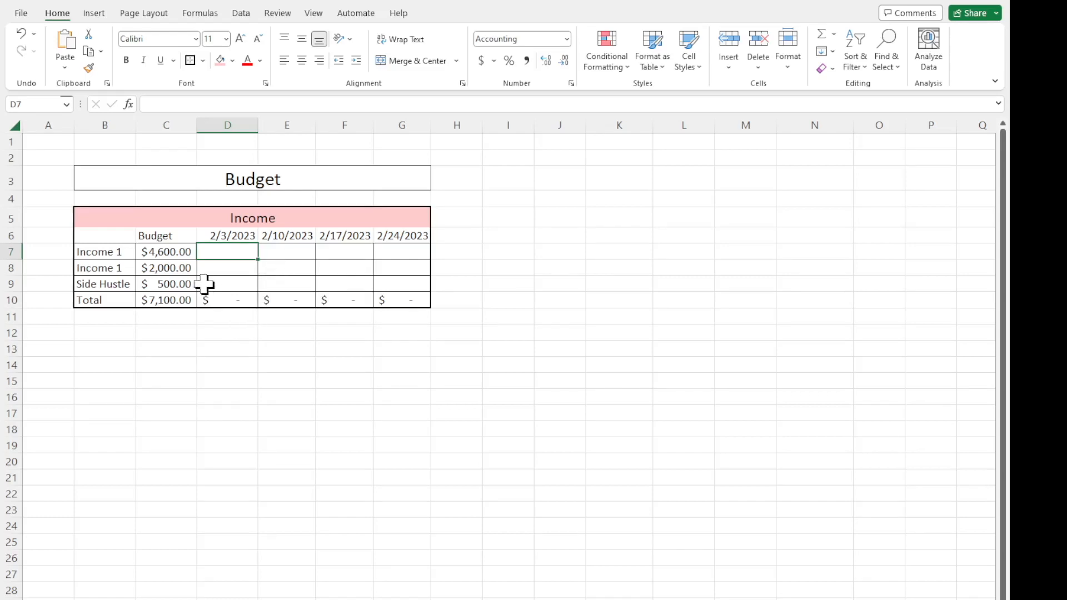
left_click(178, 253)
left_click(225, 267)
left_click(286, 267)
left_click(345, 266)
left_click(398, 269)
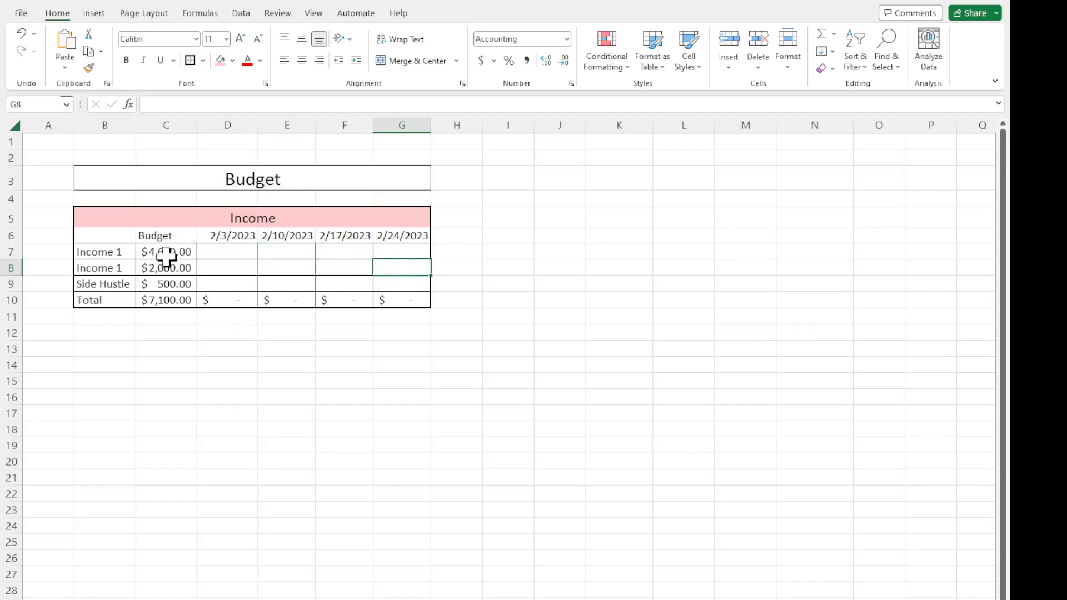
Try to paste the whole Income section B5:G10 at cell B12, and undo the paste.
left_click_drag(122, 217, 404, 298)
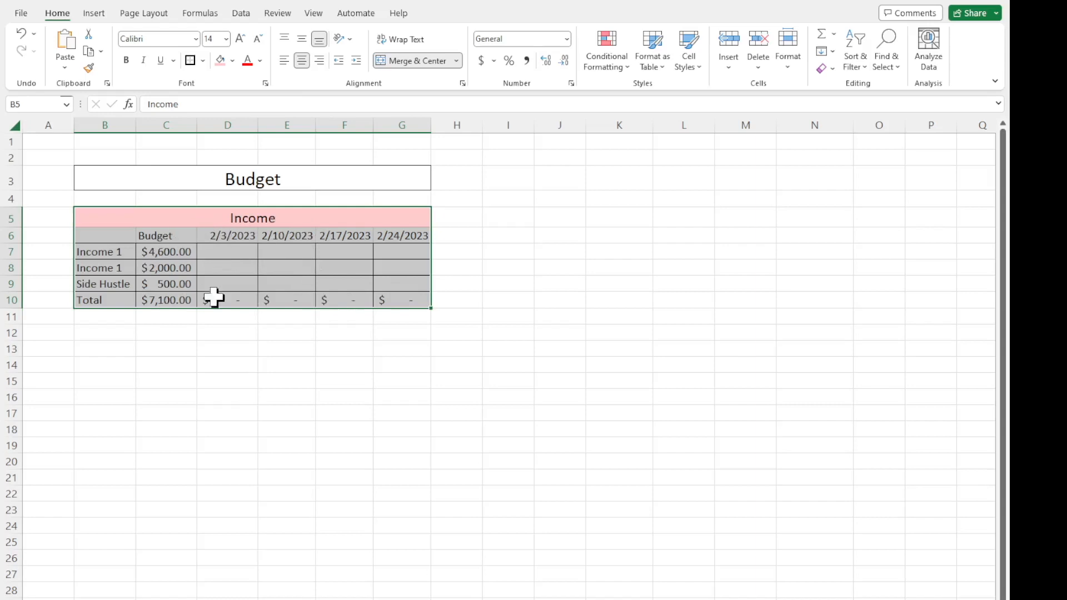
key("ctrl+c")
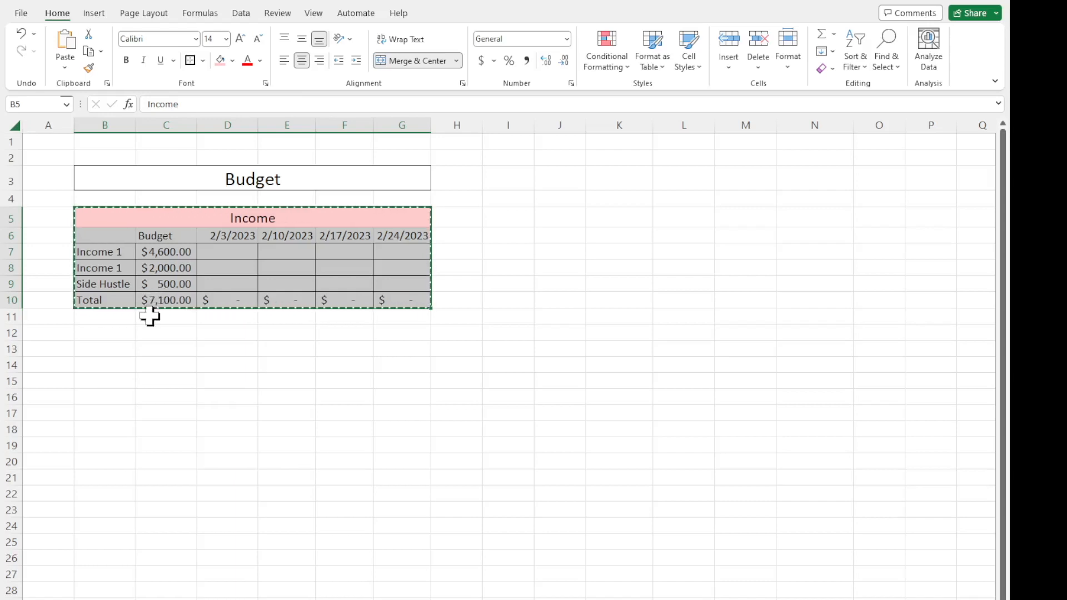
left_click(126, 337)
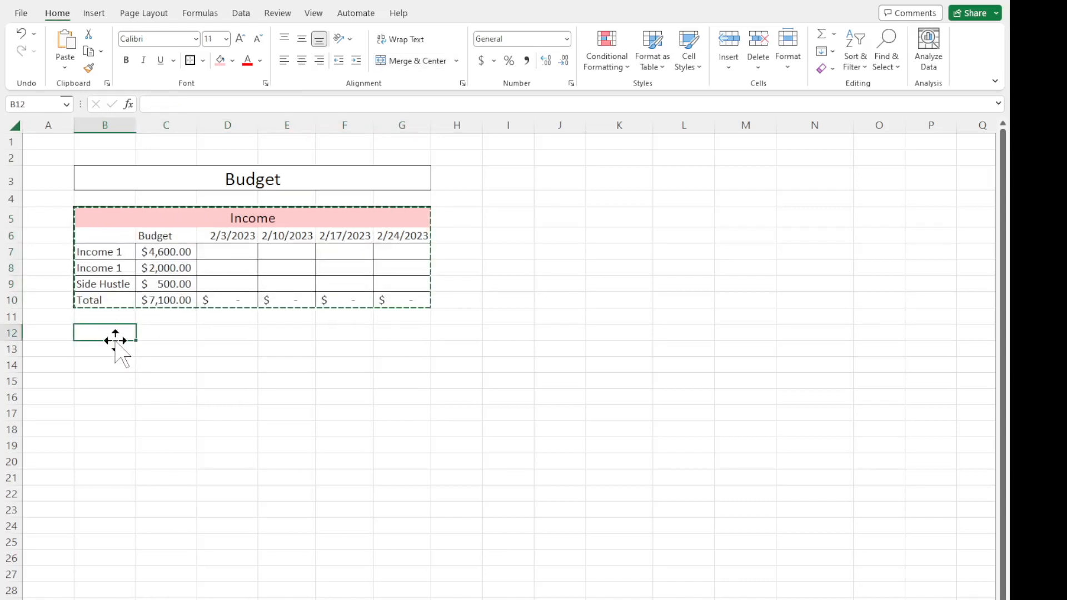
key("ctrl+v")
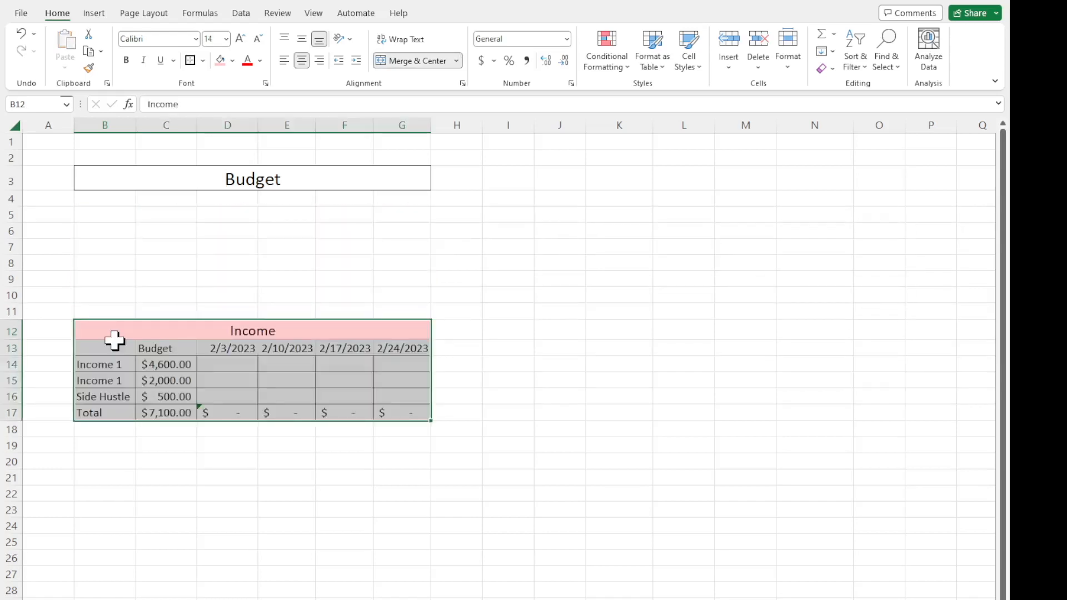
left_click(22, 32)
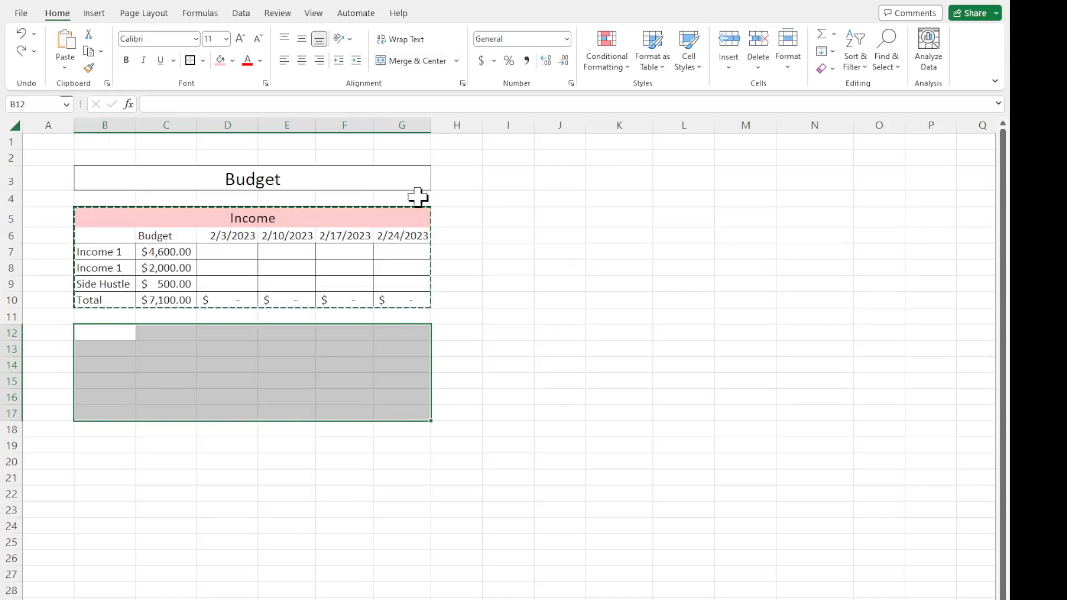
left_click(597, 220)
key("ctrl+c")
left_click(143, 283)
left_click_drag(95, 213, 405, 300)
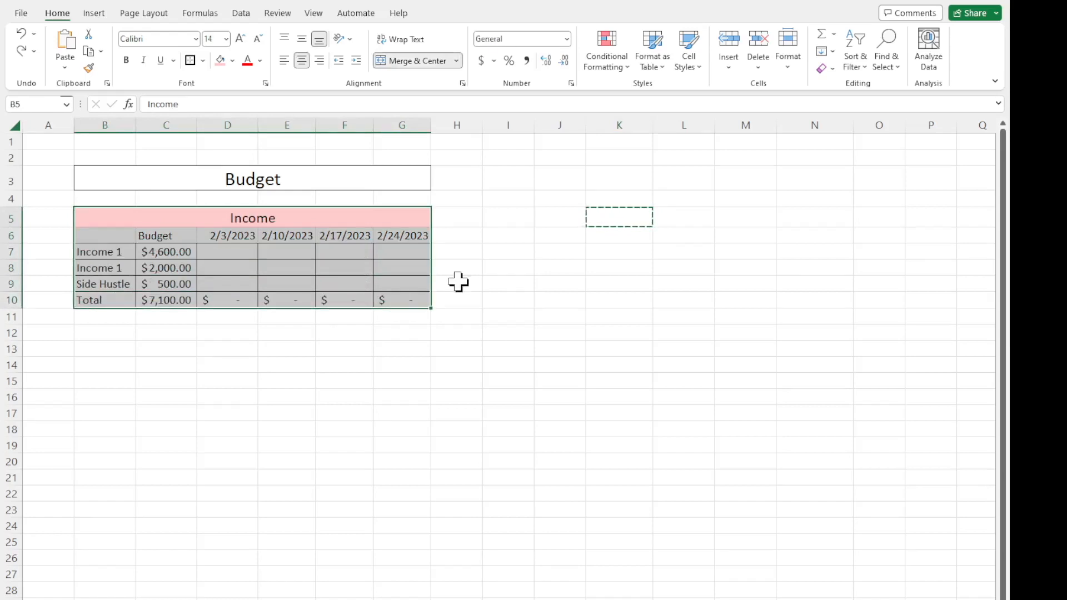
double_click(576, 251)
Copy the whole Income section B5:G10 and paste the duplicate starting at cell B12.
left_click_drag(90, 220, 352, 293)
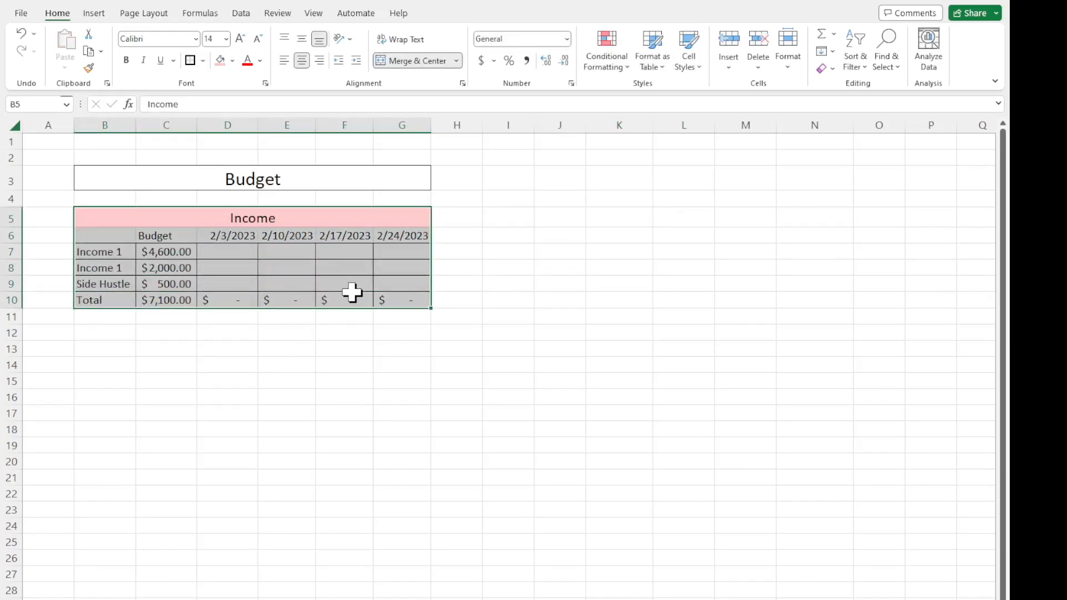
key("ctrl+c")
left_click(103, 336)
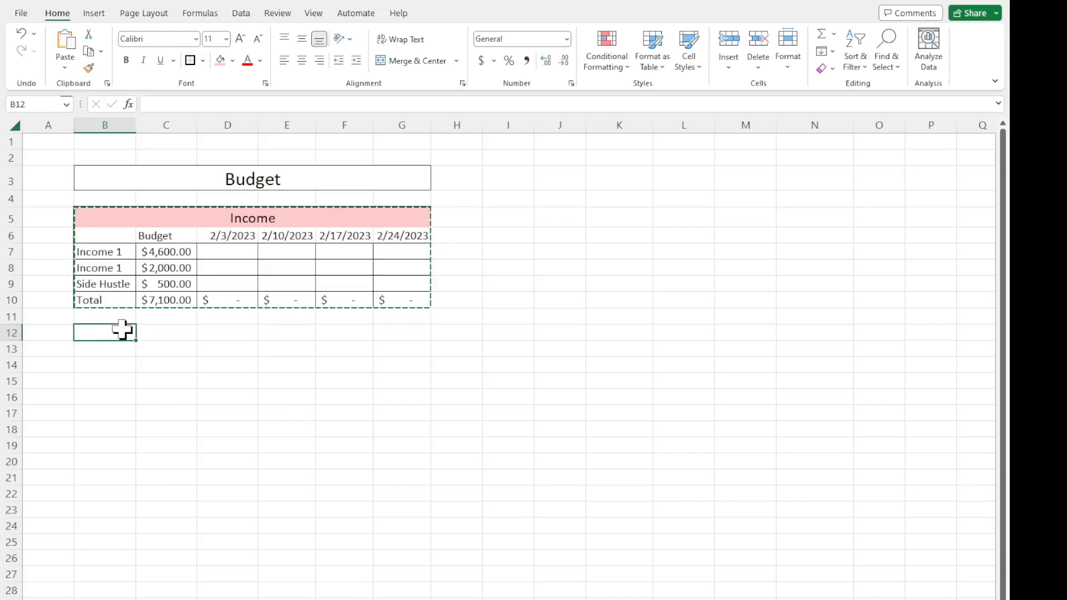
key("ctrl+v")
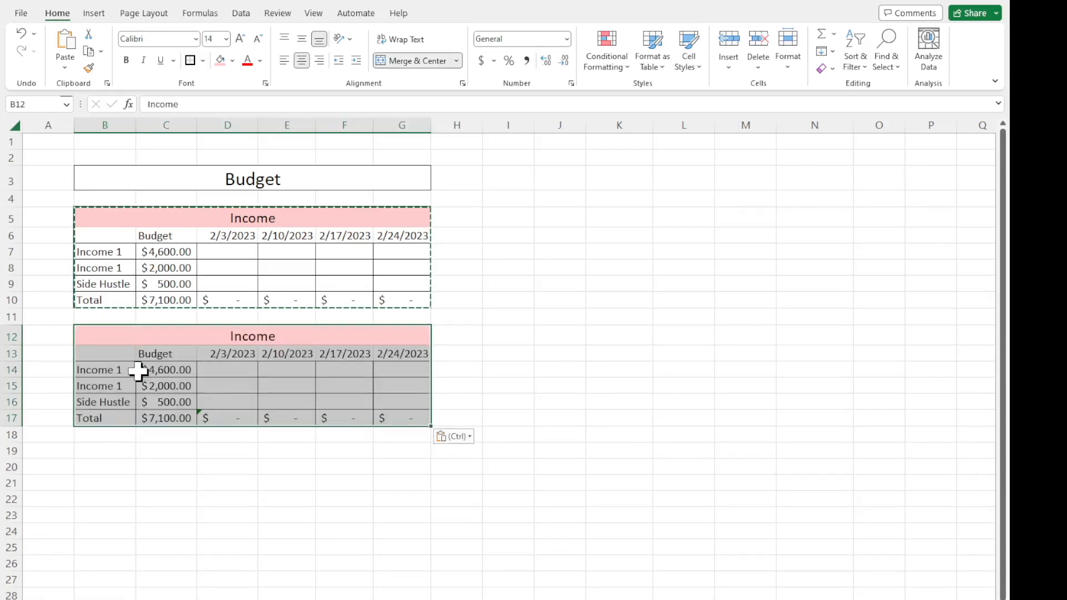
double_click(215, 451)
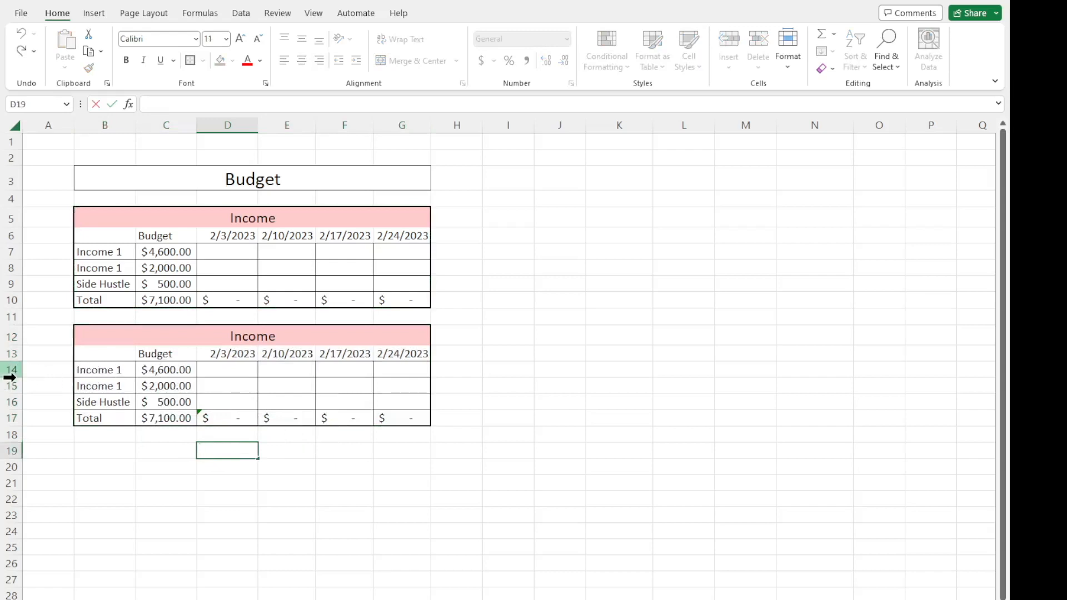
Insert eleven blank rows between the date row and the first income row of the duplicated section.
left_click_drag(10, 371, 11, 400)
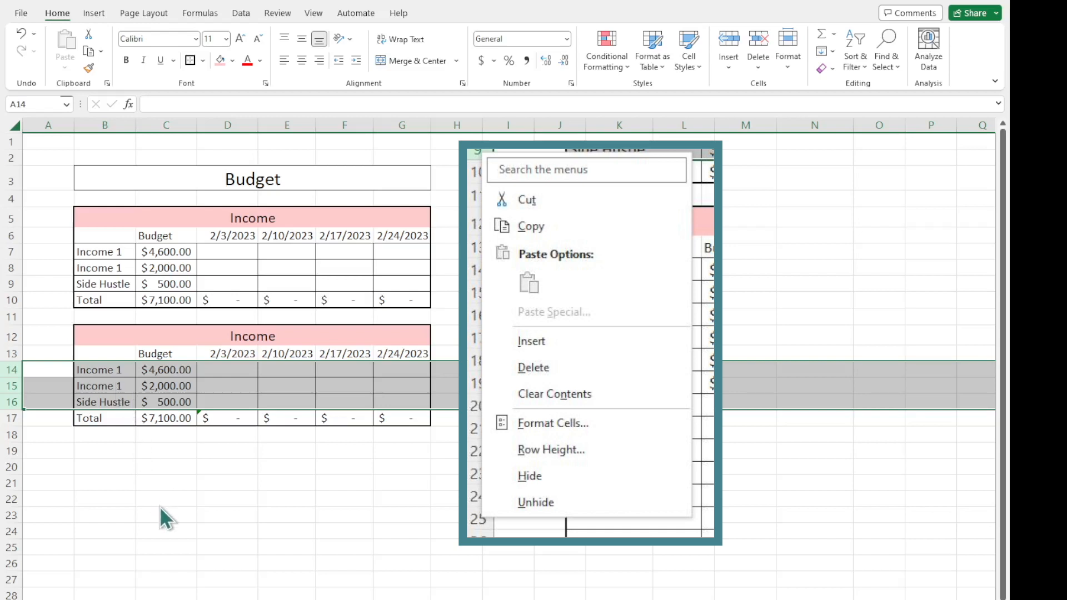
left_click(40, 386)
left_click_drag(7, 372, 11, 405)
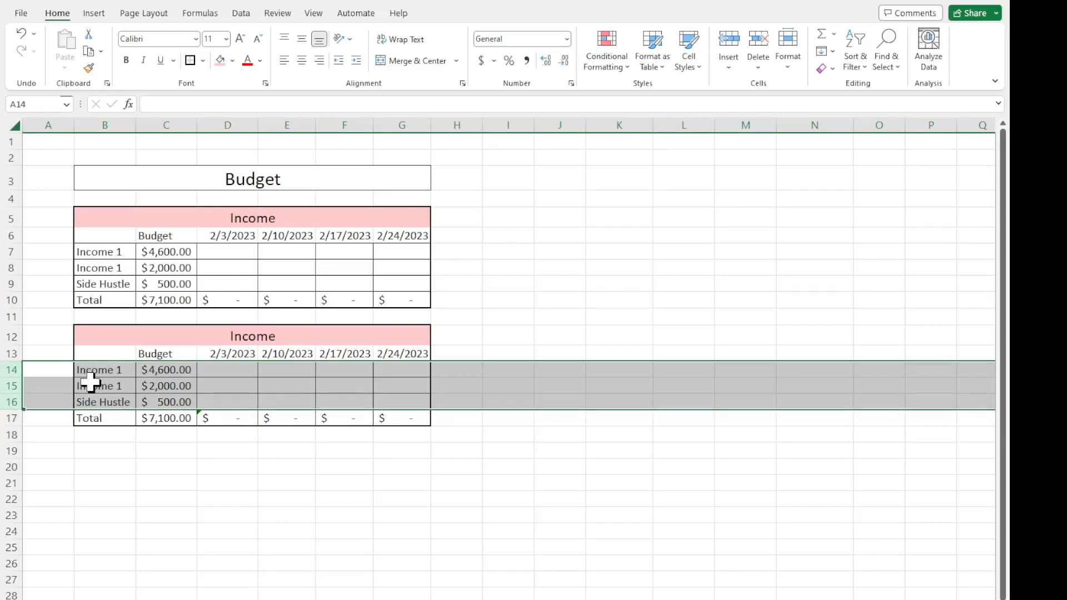
key("ctrl+plus")
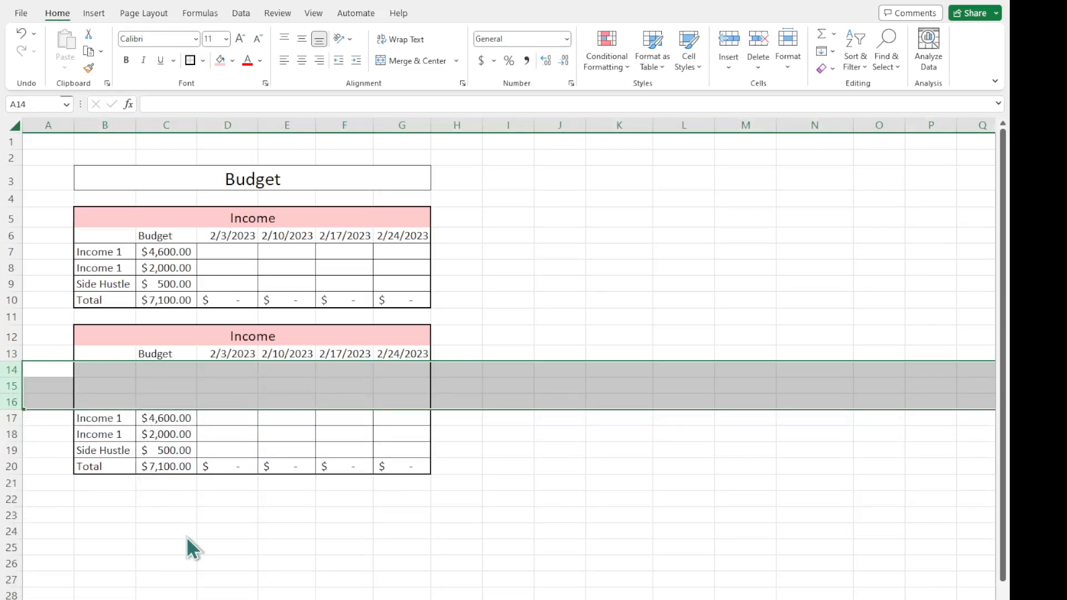
key("ctrl+plus")
left_click(185, 396)
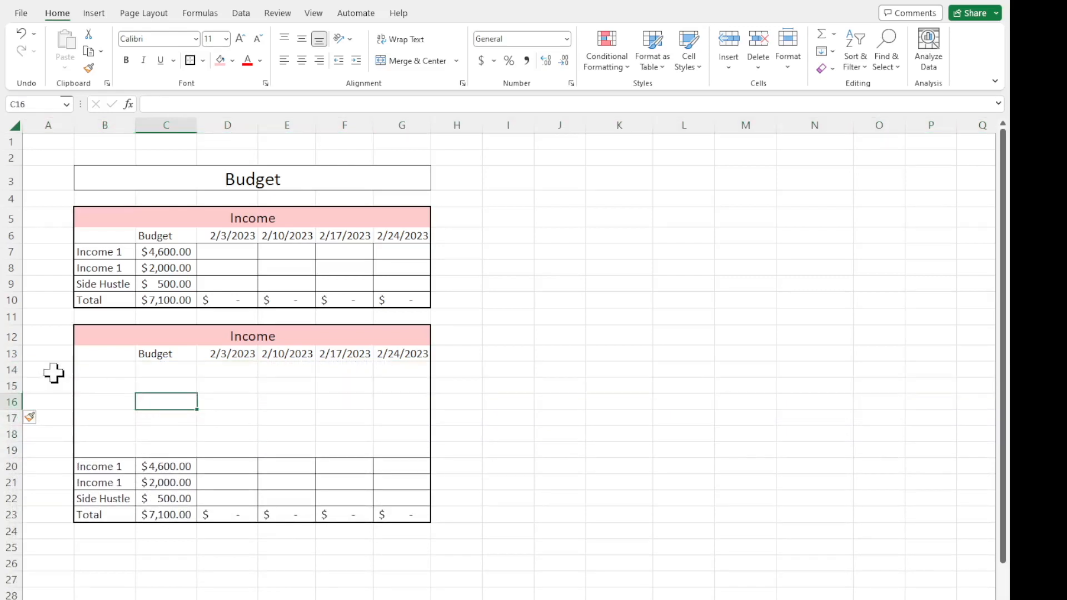
left_click_drag(16, 386, 17, 450)
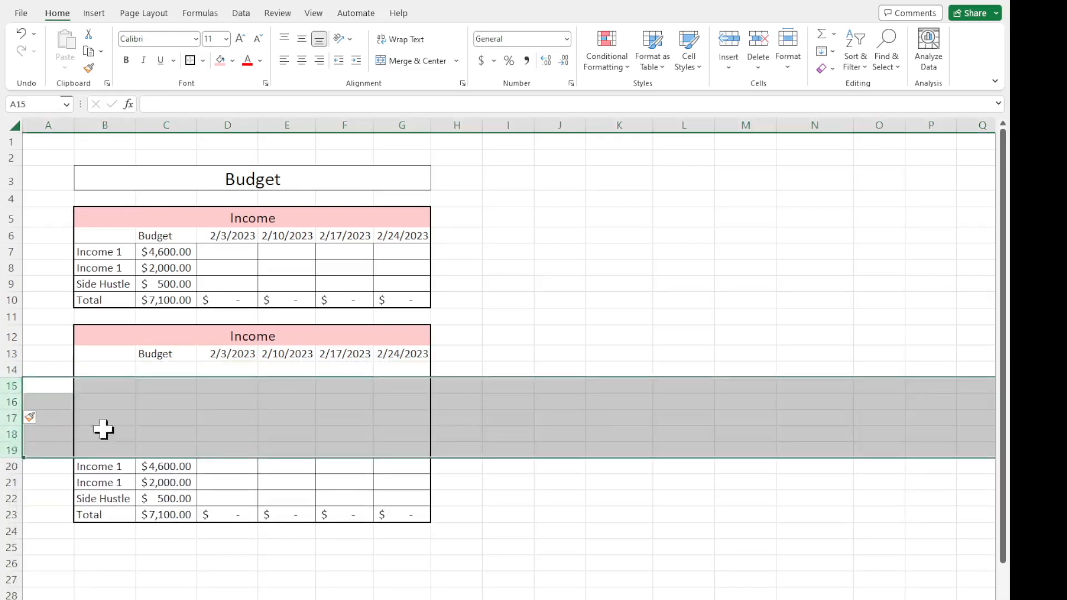
key("ctrl+plus")
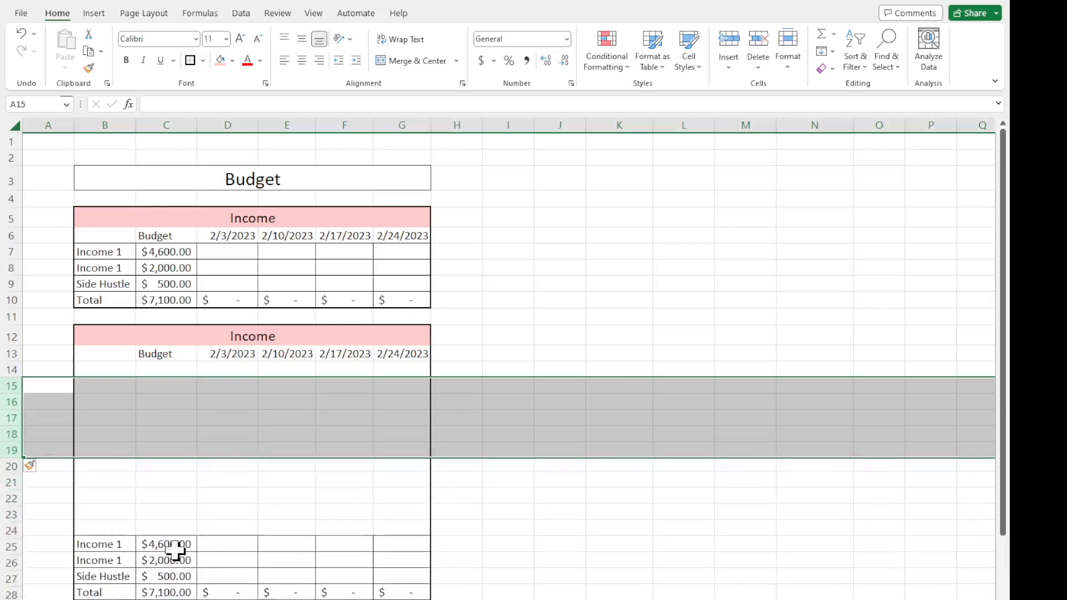
left_click(220, 516)
Rename the heading of the duplicated section in B12 to "Expenses".
scroll(219, 463, "down", 1)
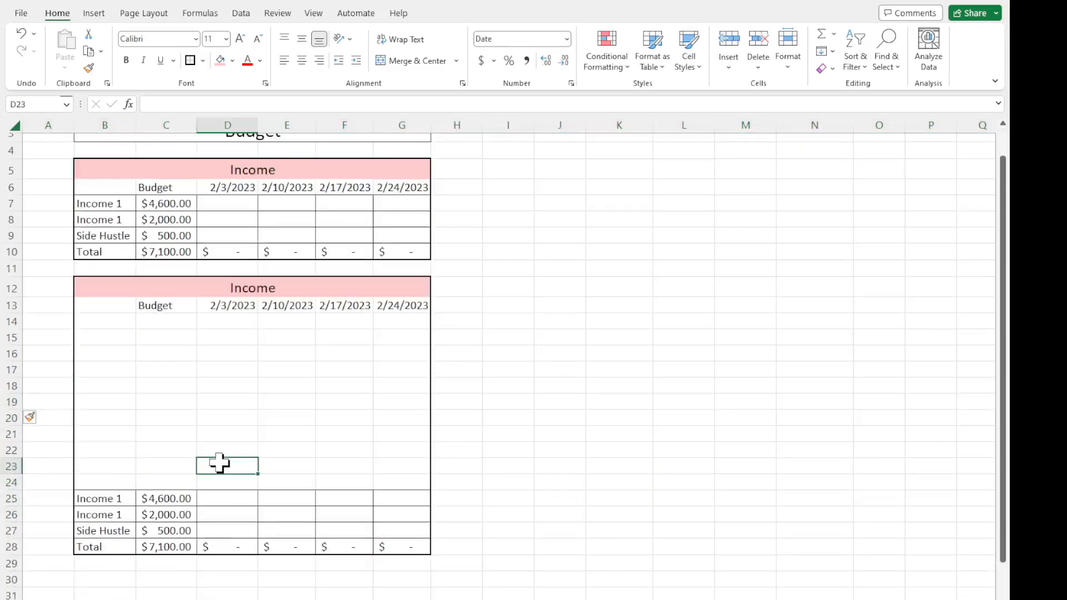
left_click(200, 285)
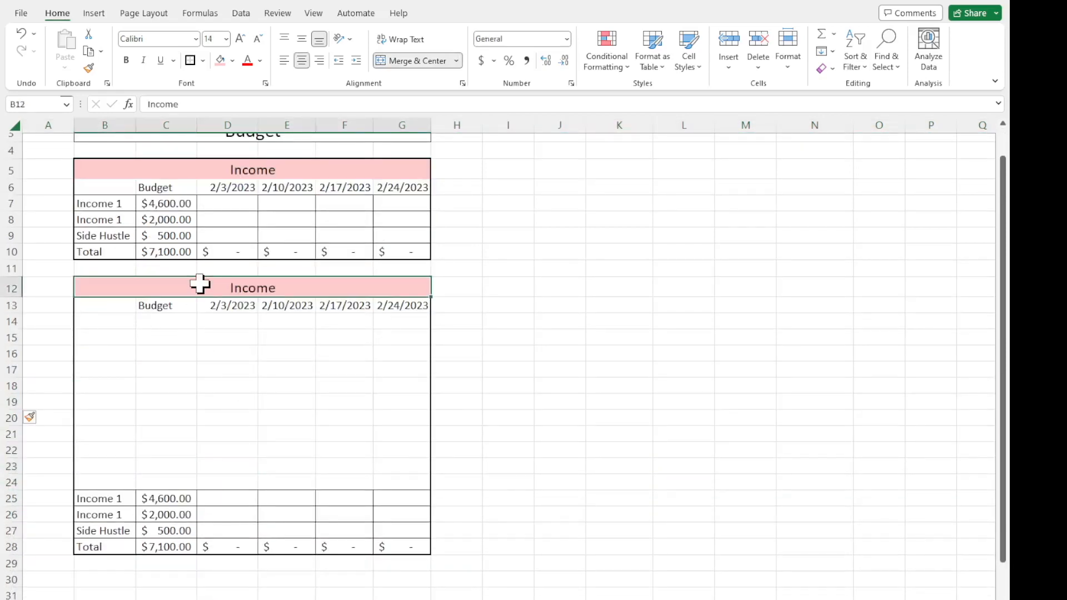
left_click_drag(186, 105, 139, 108)
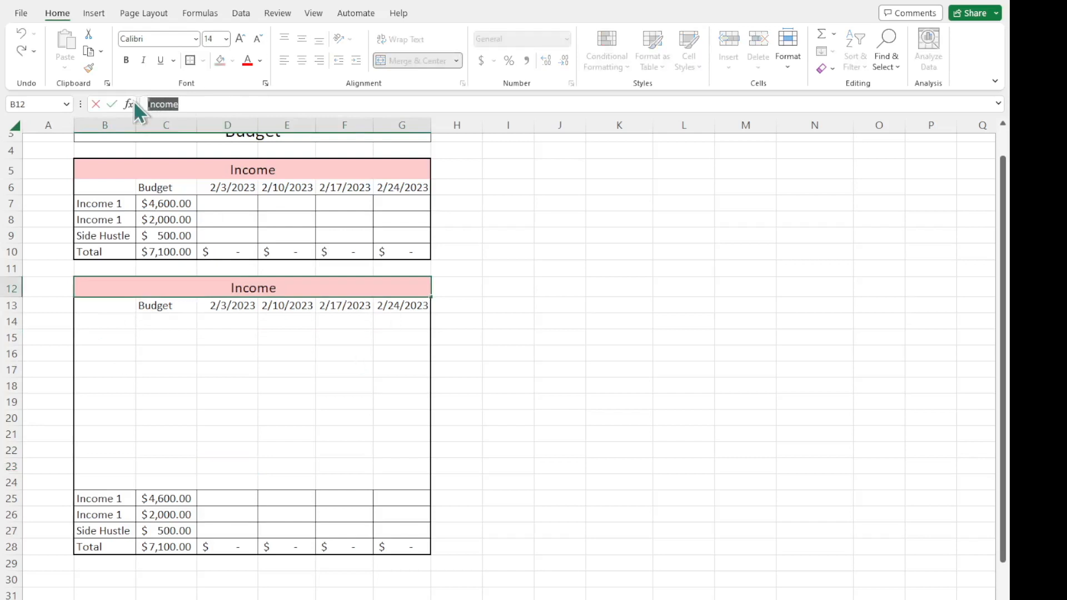
type("Expenses")
key("Return")
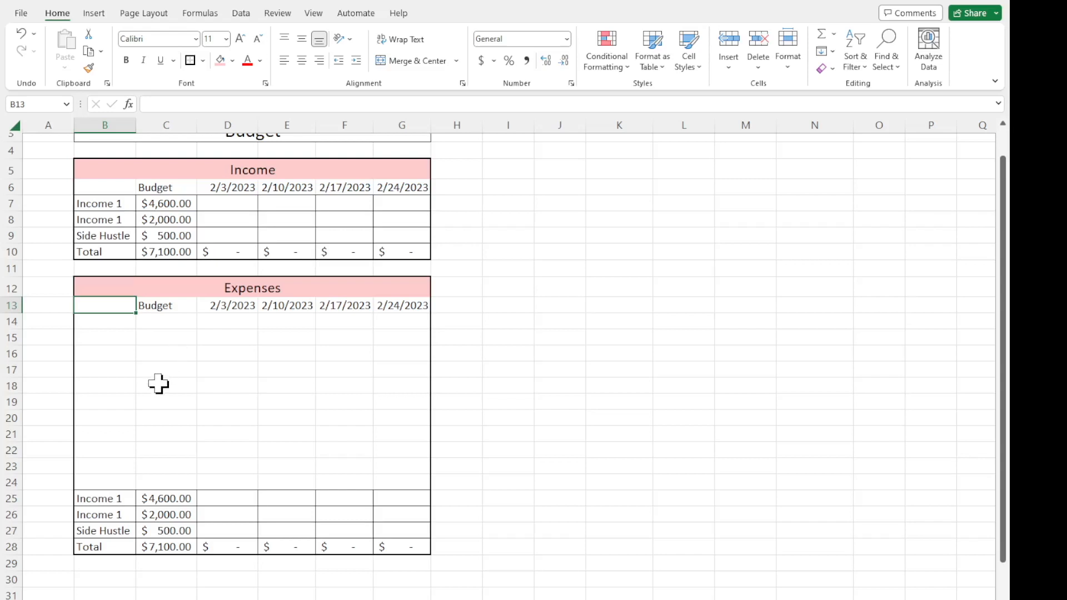
left_click_drag(99, 280, 351, 542)
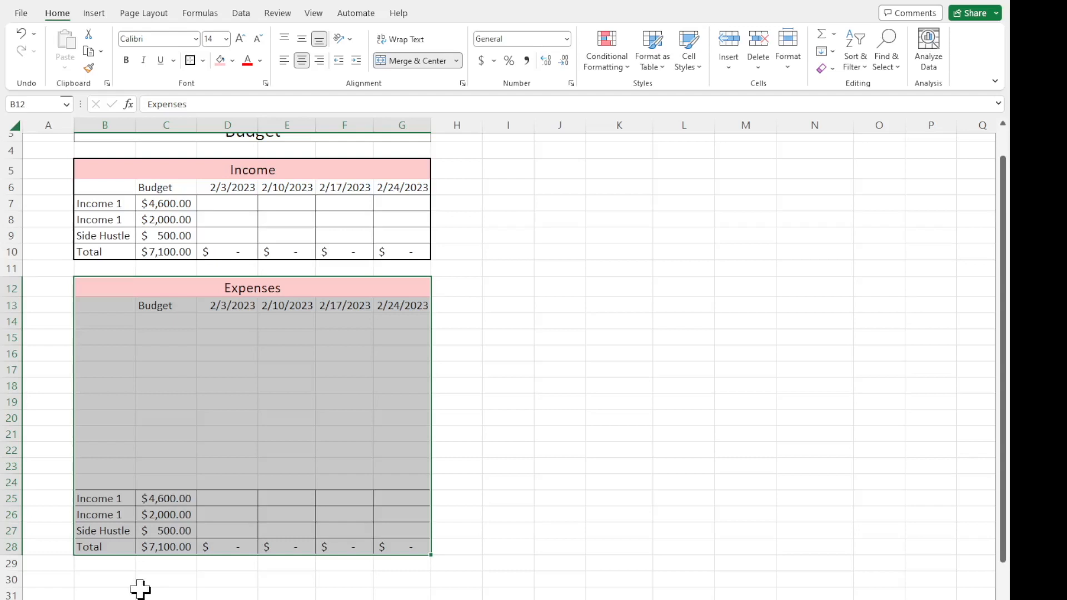
left_click(207, 406)
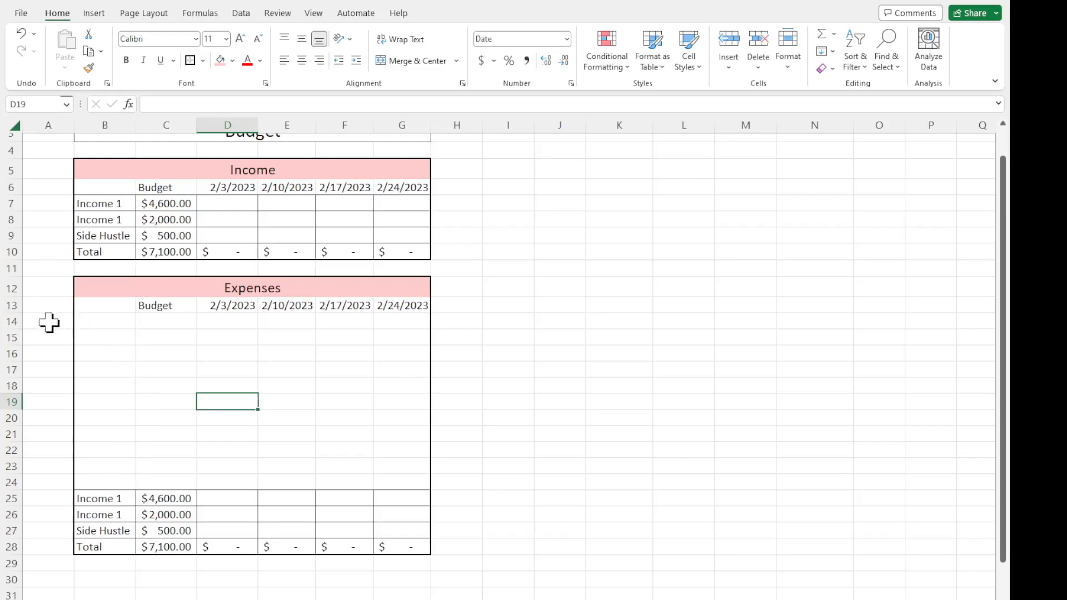
left_click_drag(13, 322, 12, 467)
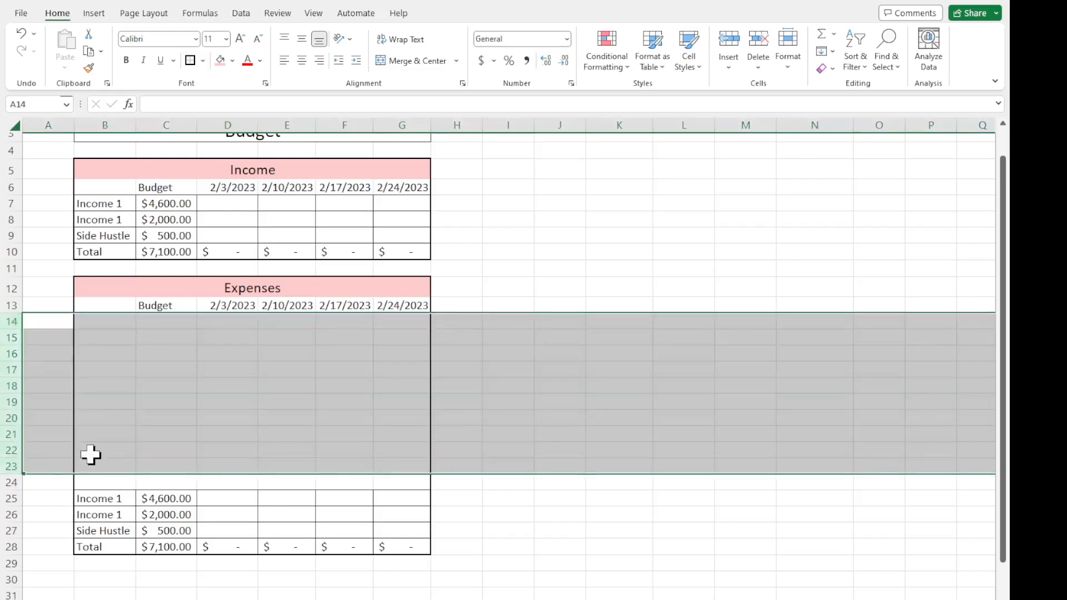
left_click(182, 402)
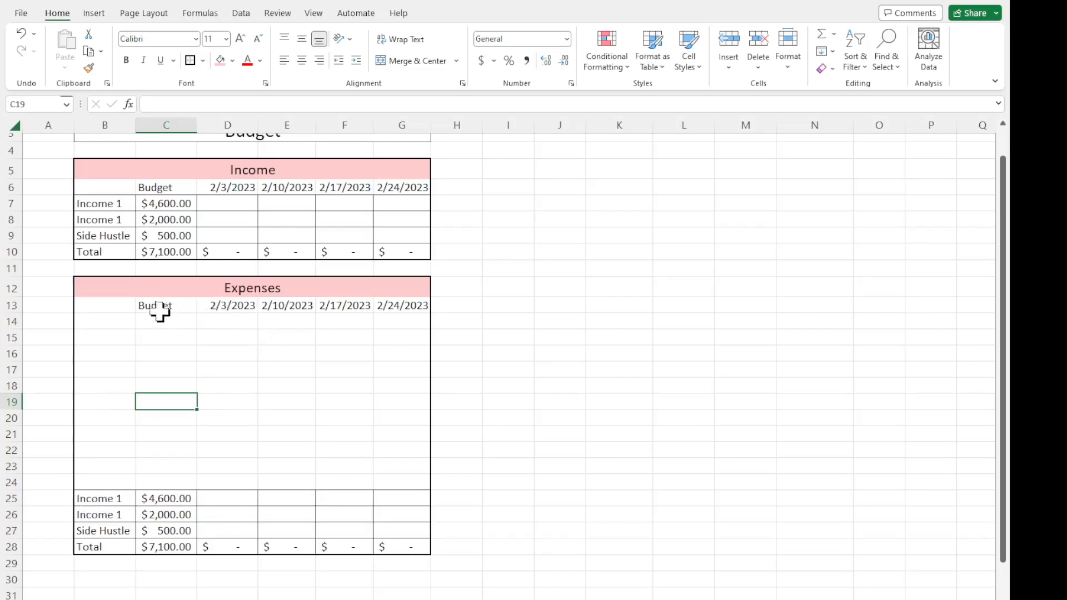
left_click_drag(122, 309, 387, 305)
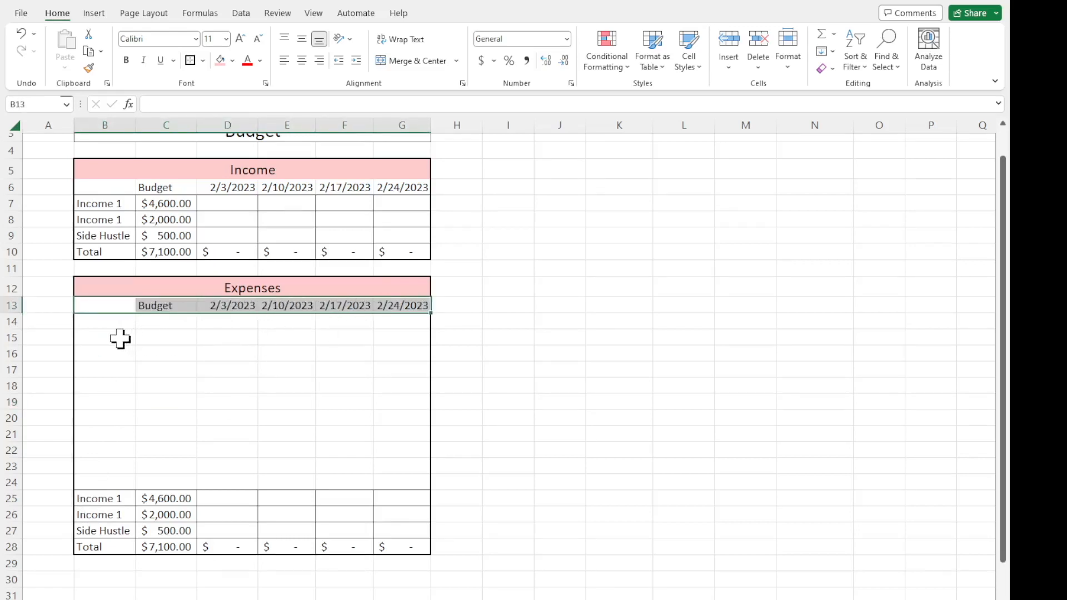
Fill the bordered row B25:G25 of the Expenses section upward through row 14 to carry its cell borders over.
left_click_drag(106, 500, 383, 496)
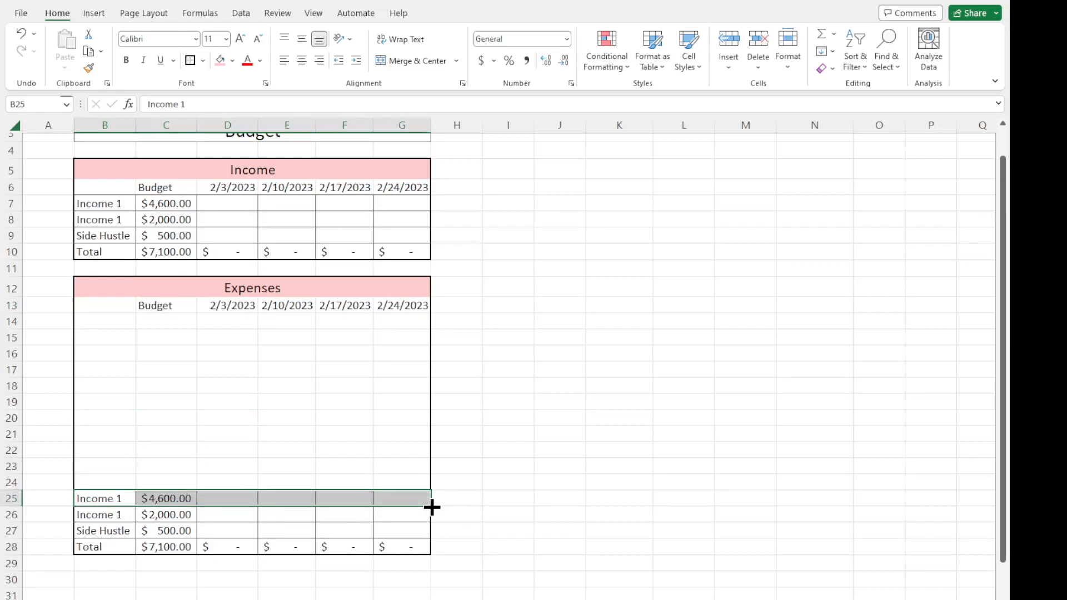
left_click_drag(119, 500, 391, 499)
left_click_drag(433, 504, 431, 318)
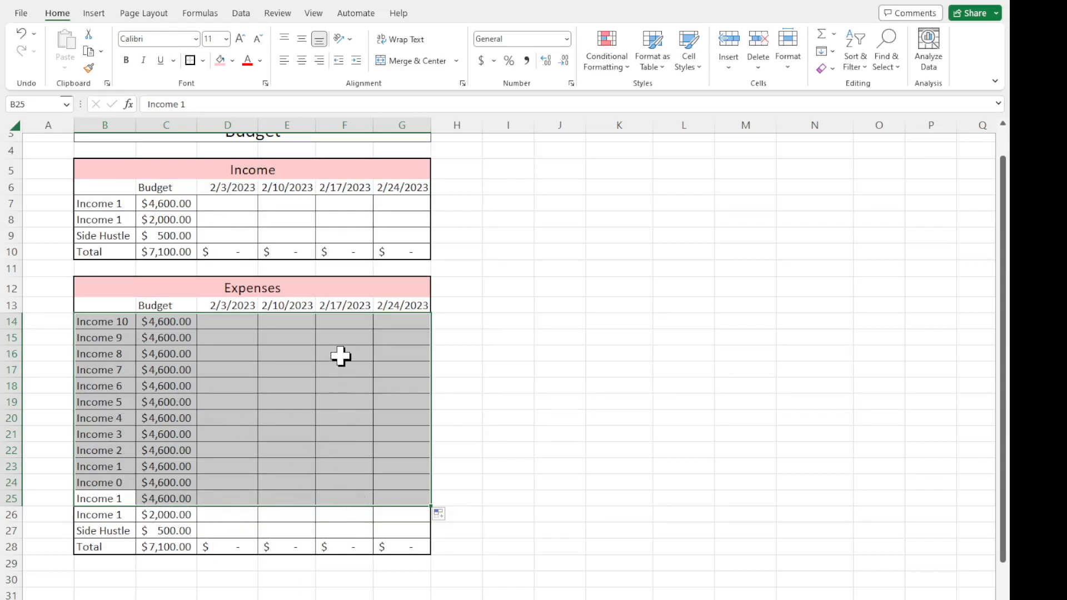
Clear the copied income labels and budget amounts from B14:C27 in the Expenses section.
left_click(245, 424)
left_click_drag(120, 322, 153, 525)
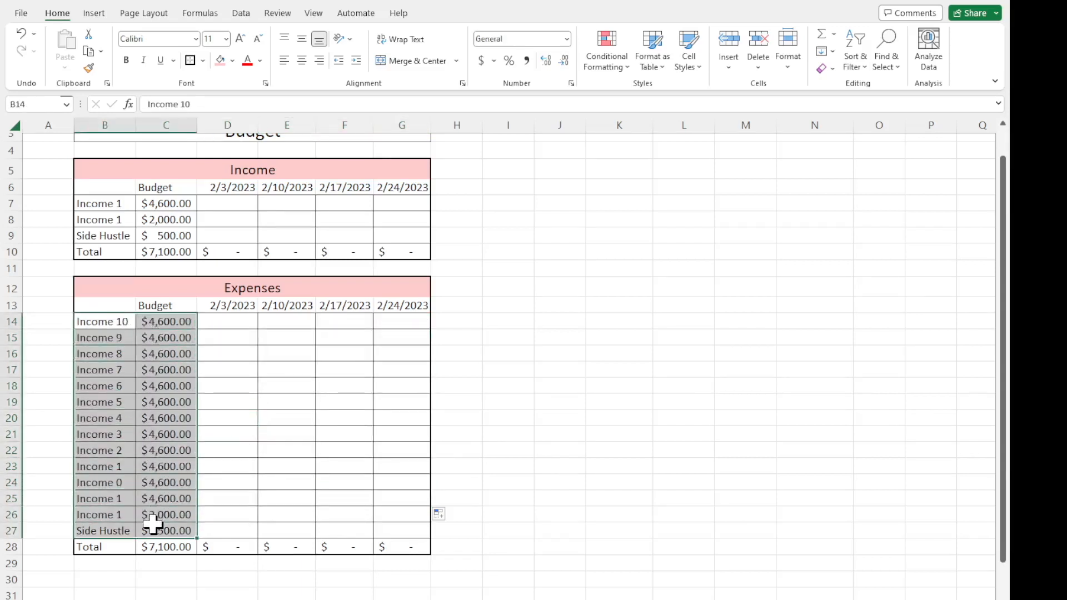
key("Delete")
left_click(303, 449)
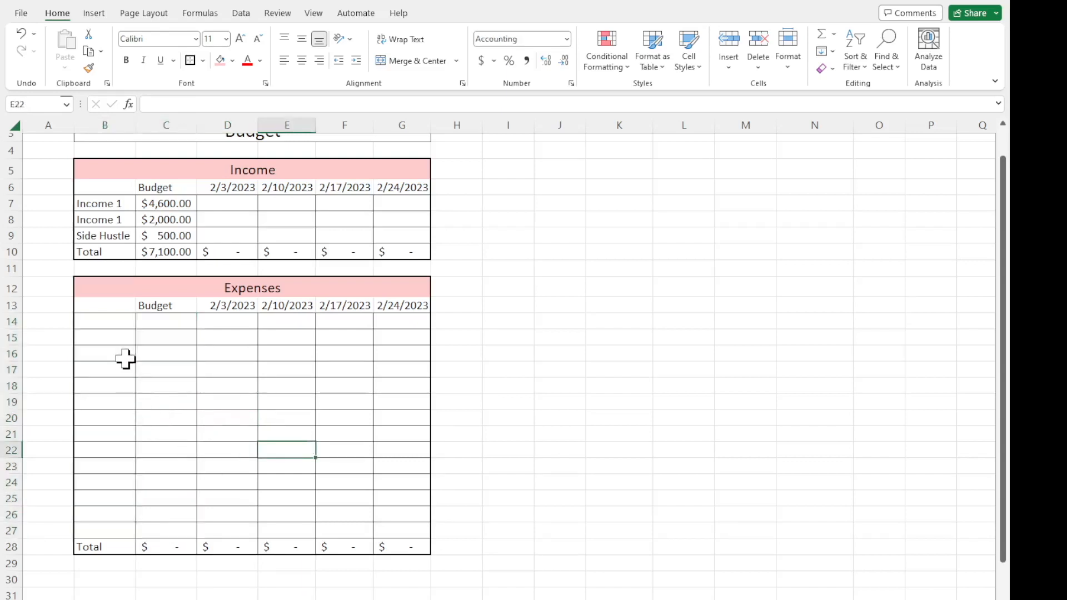
Enter the expense labels Rent, Energy and Water in cells B14 to B16.
left_click(111, 328)
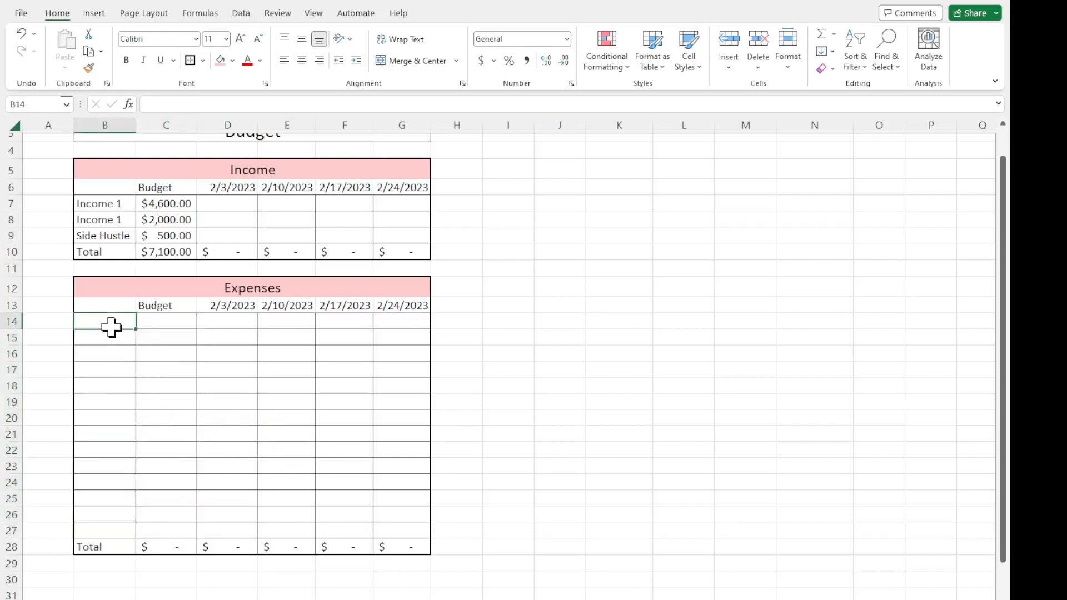
type("R")
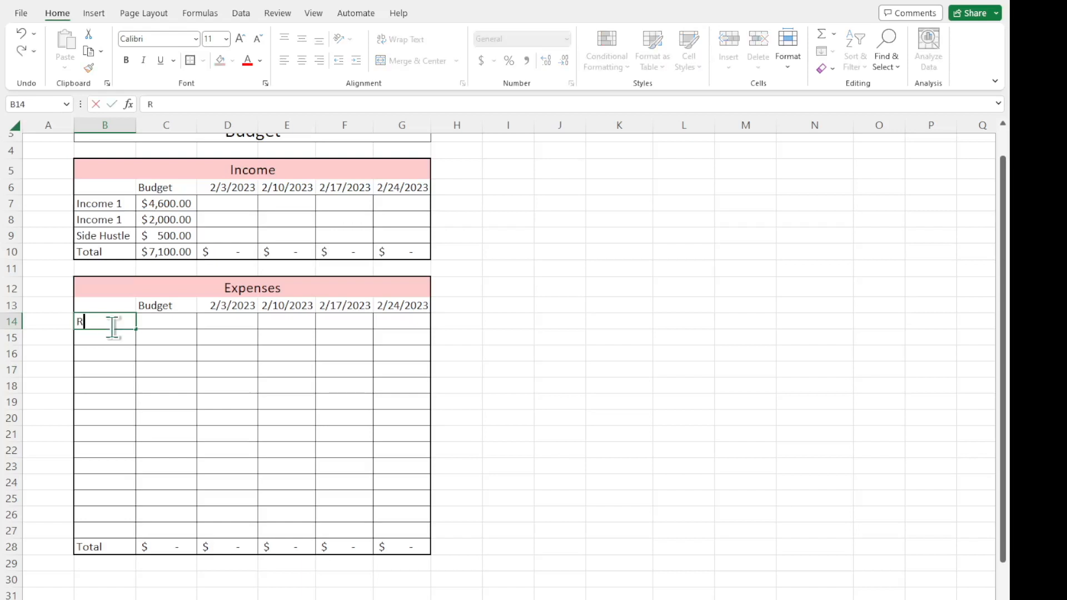
type("ent")
key("Return")
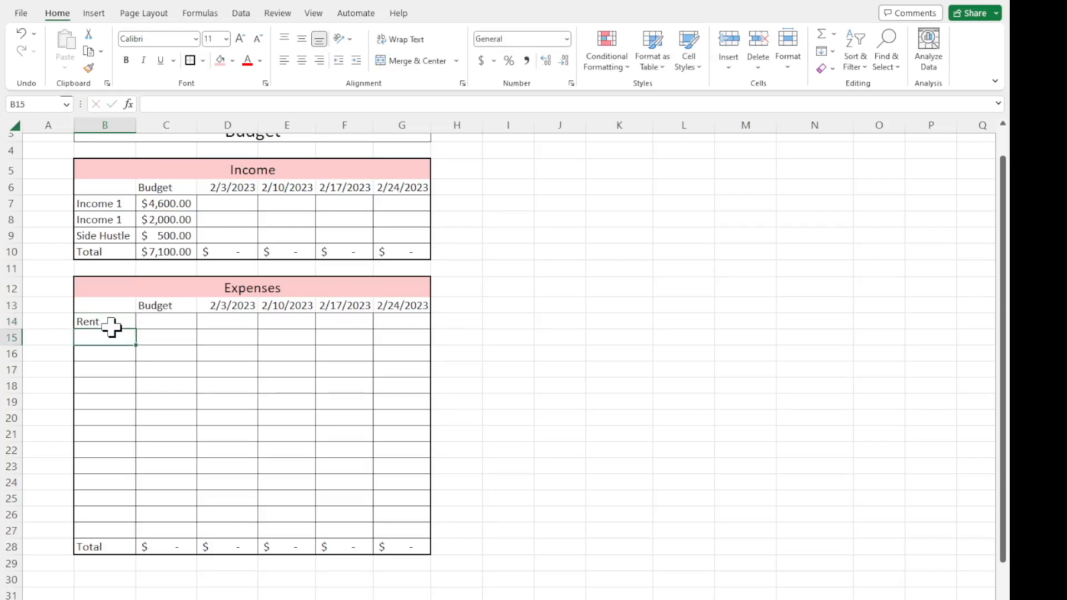
type("Energy")
key("Return")
type("Water")
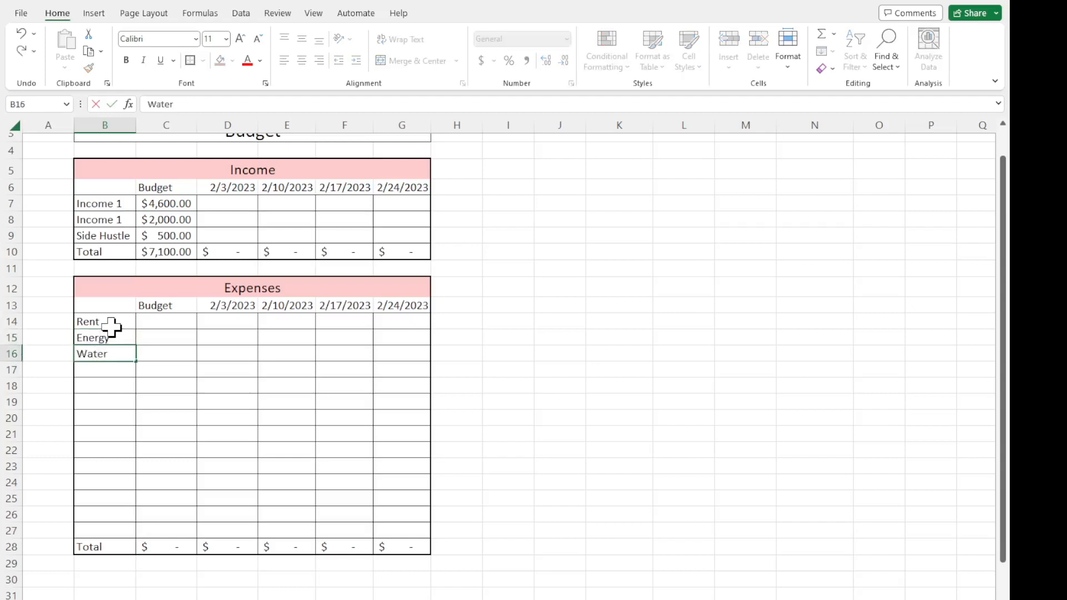
key("Return")
Enter the expense labels Gas, Insurance and Phone in cells B17 to B19.
type("Gas")
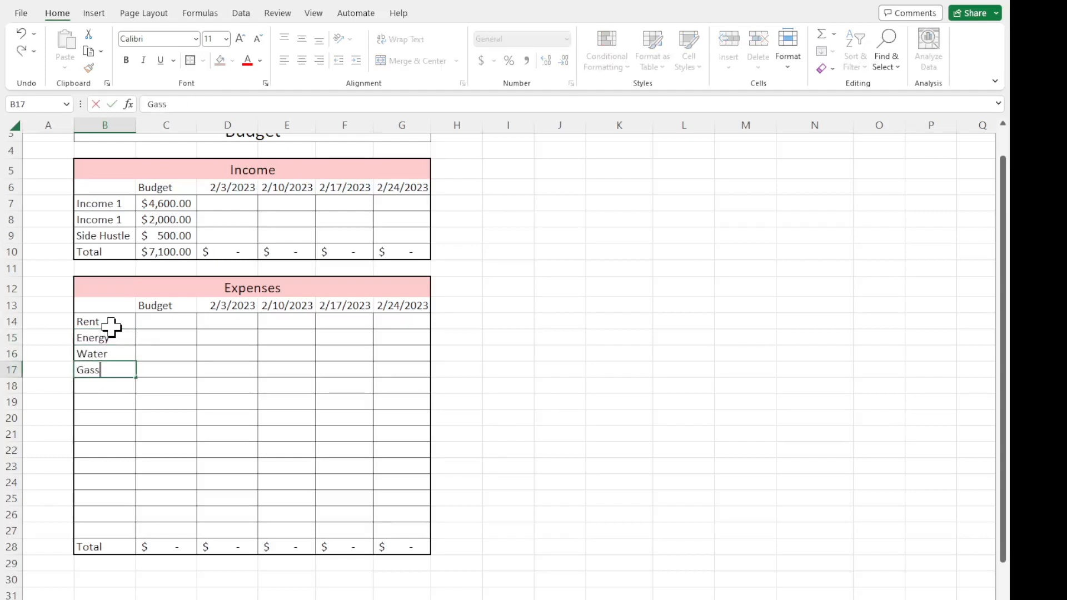
key("Return")
type("Insuran")
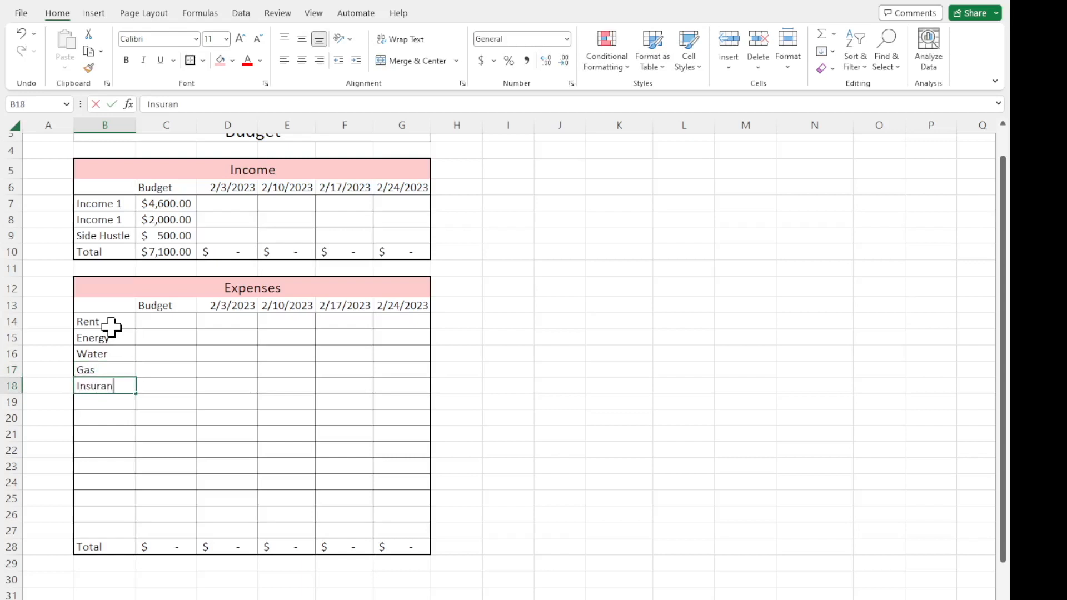
type("ce")
key("Return")
type("Phone")
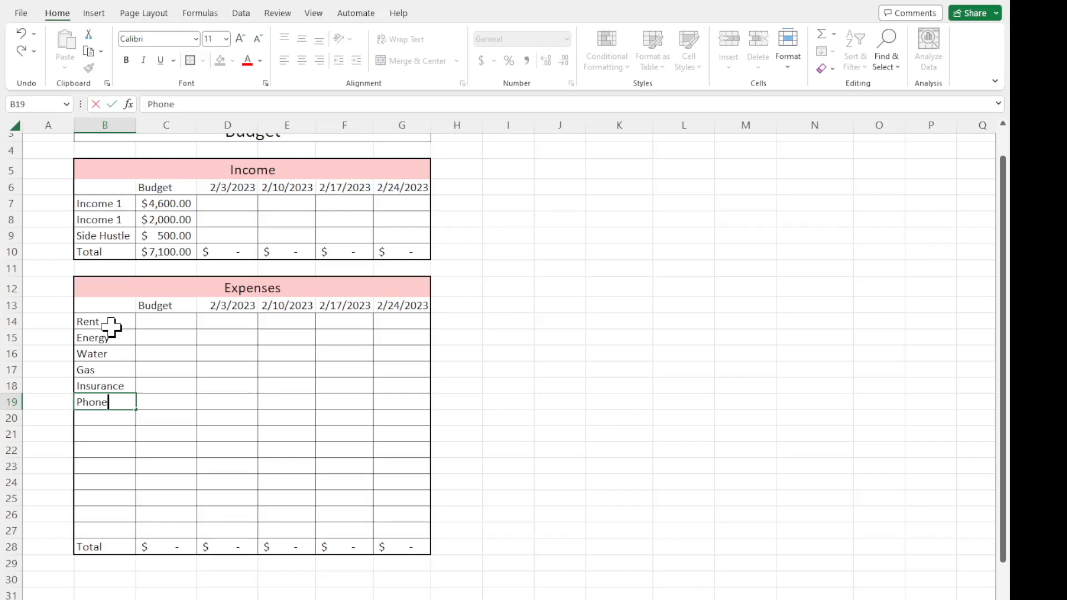
left_click(115, 467)
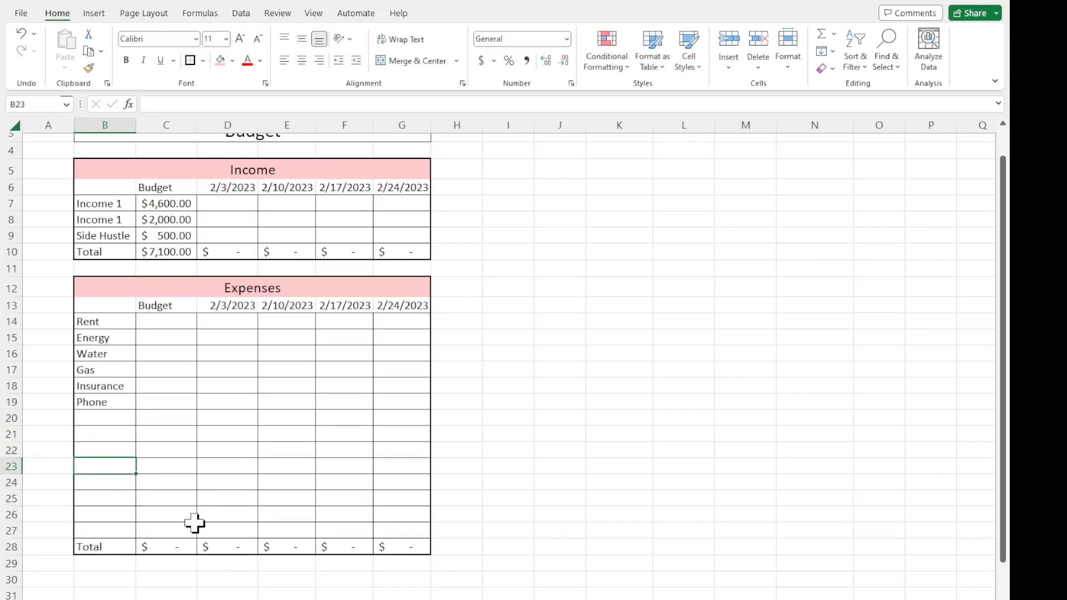
Extend the Budget total formula in C28 to =SUM(C14:C27) so it covers all expense rows.
left_click(177, 549)
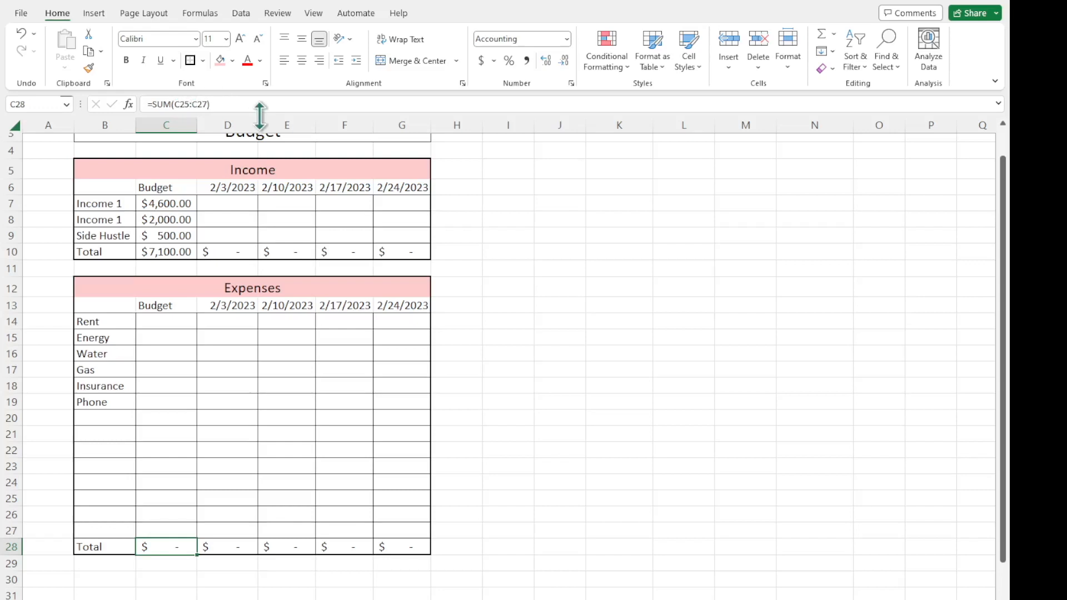
left_click(221, 104)
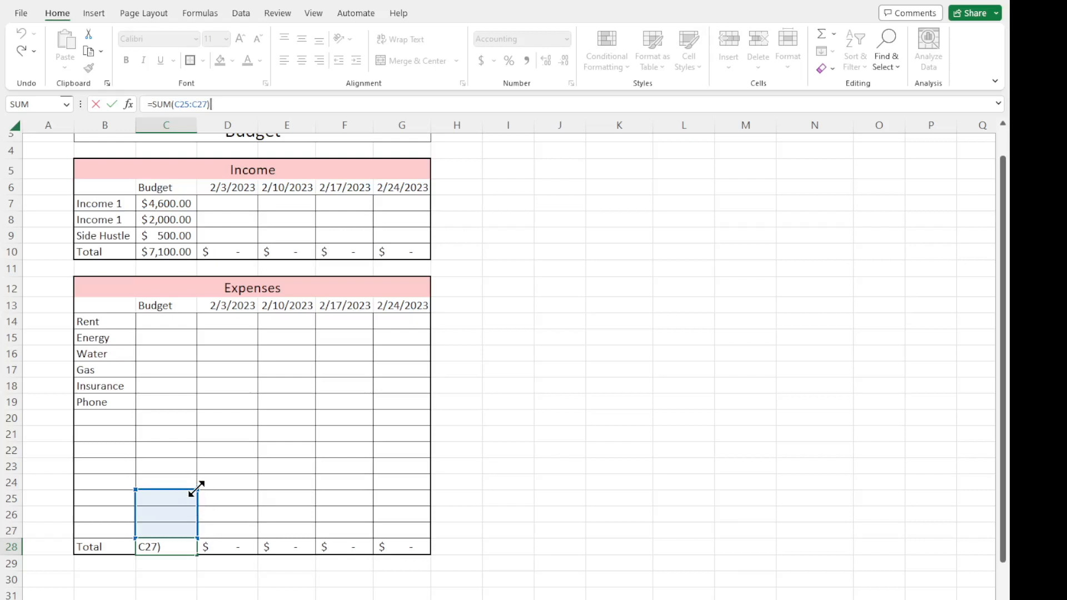
left_click_drag(197, 488, 189, 315)
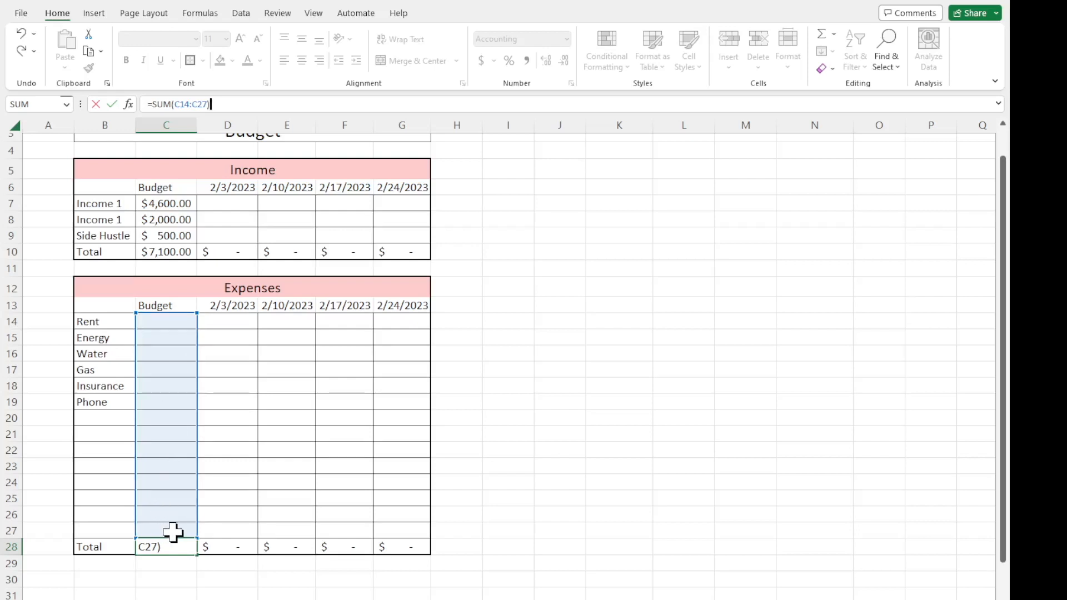
key("Return")
Enter a test budget amount of 100 for Energy in C15 to check the expense total.
left_click(156, 336)
type("100")
key("Return")
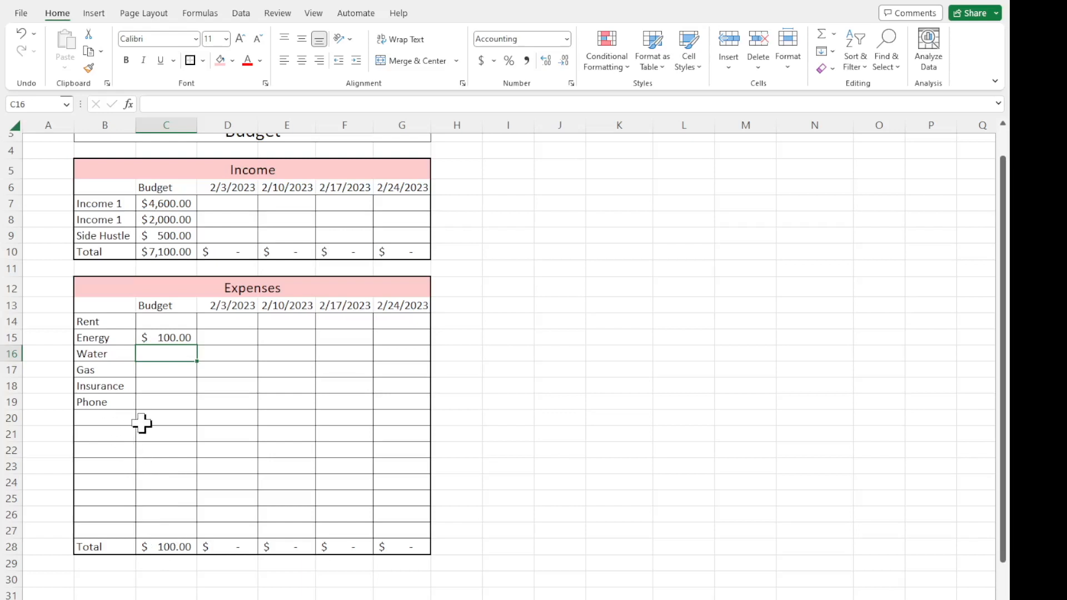
Examine the blank expense rows 20 to 27 and the cell range covered by the total formula in C28.
left_click_drag(112, 421, 116, 527)
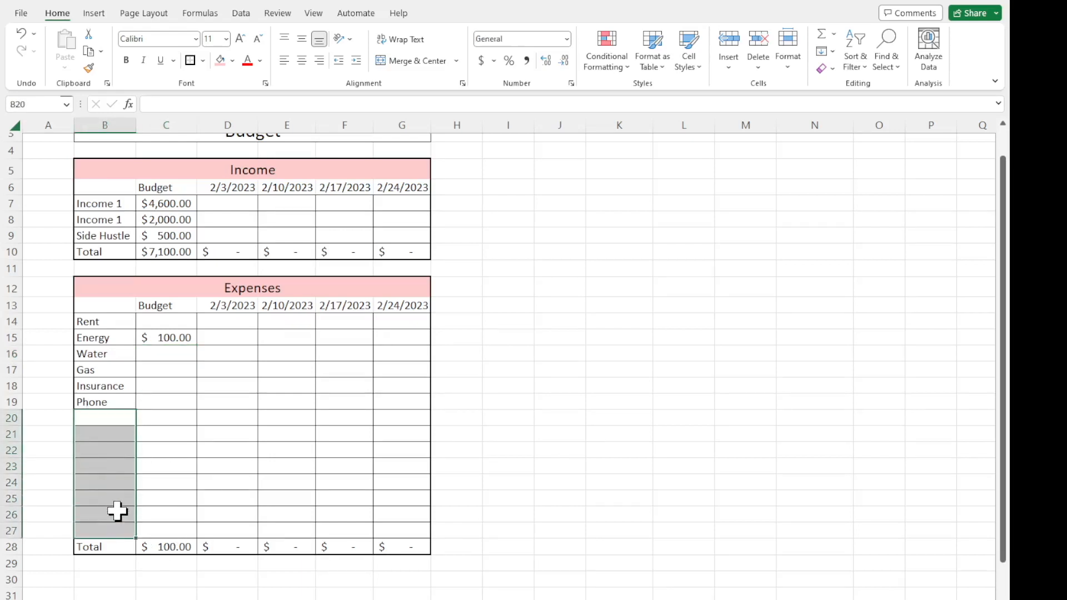
left_click_drag(149, 421, 157, 533)
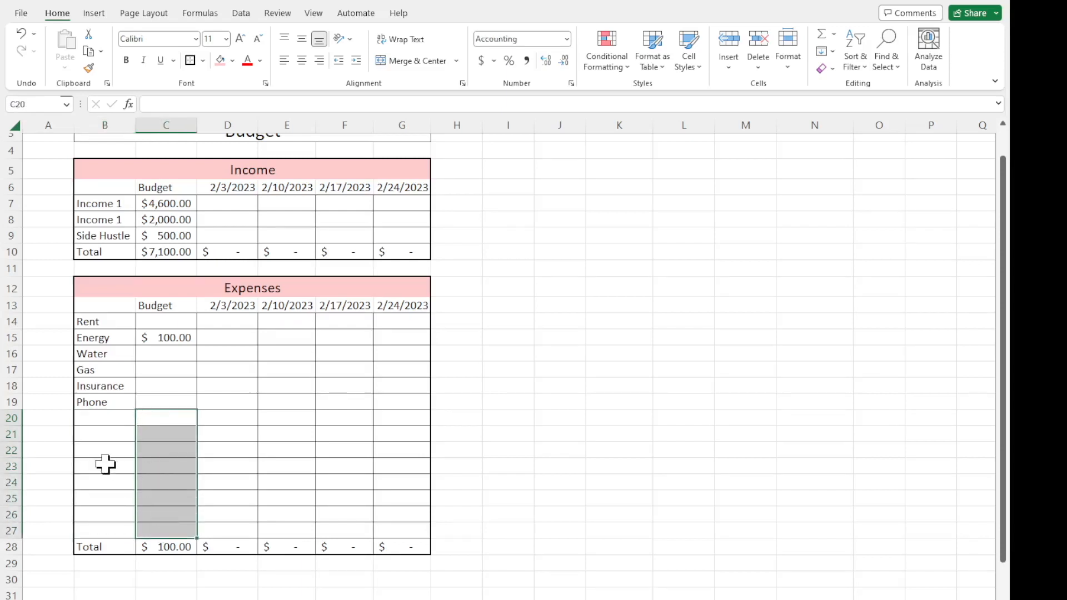
left_click(165, 326)
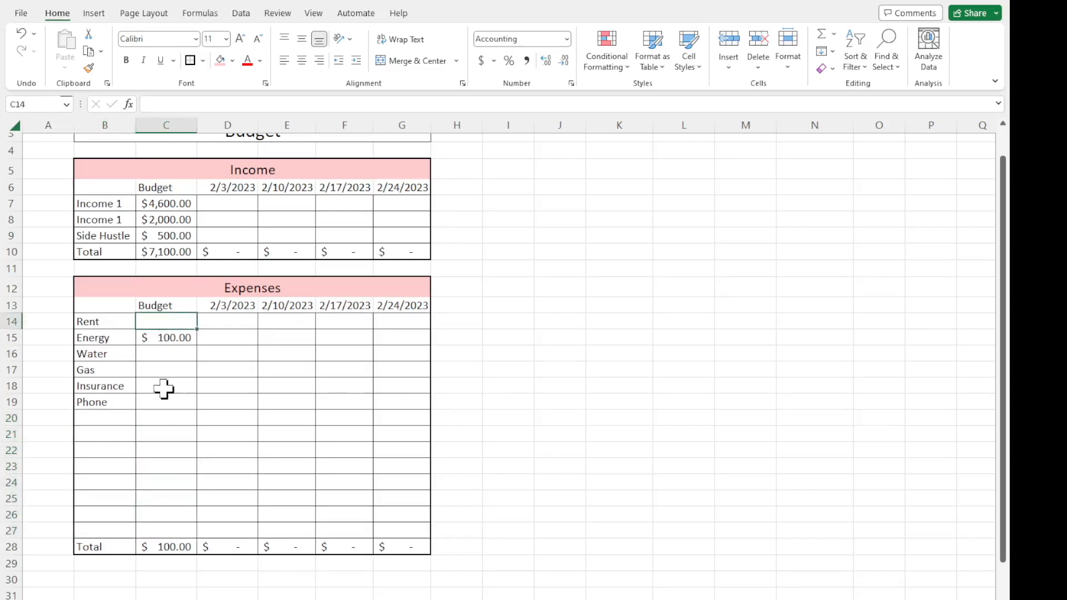
left_click(176, 546)
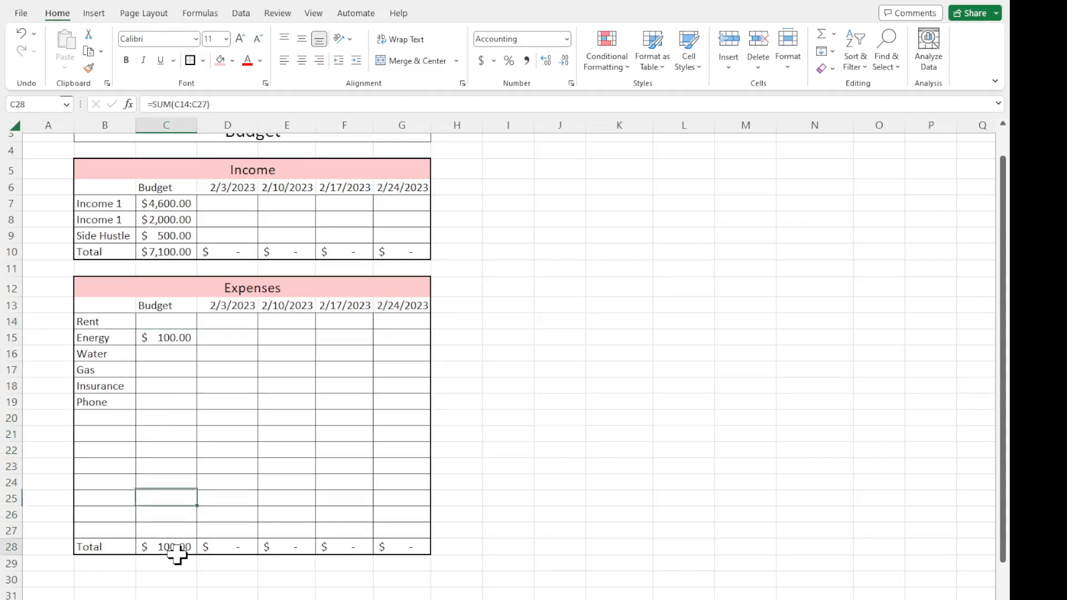
left_click(231, 104)
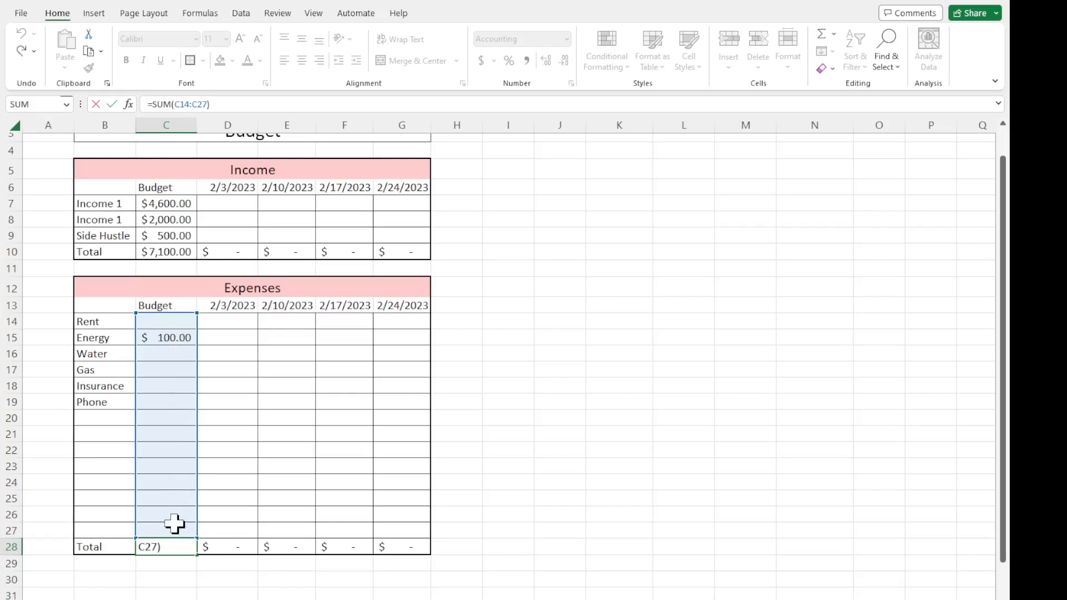
Add a test expense labelled Animals in B25 with a budget amount of 5 in C25.
left_click(108, 502)
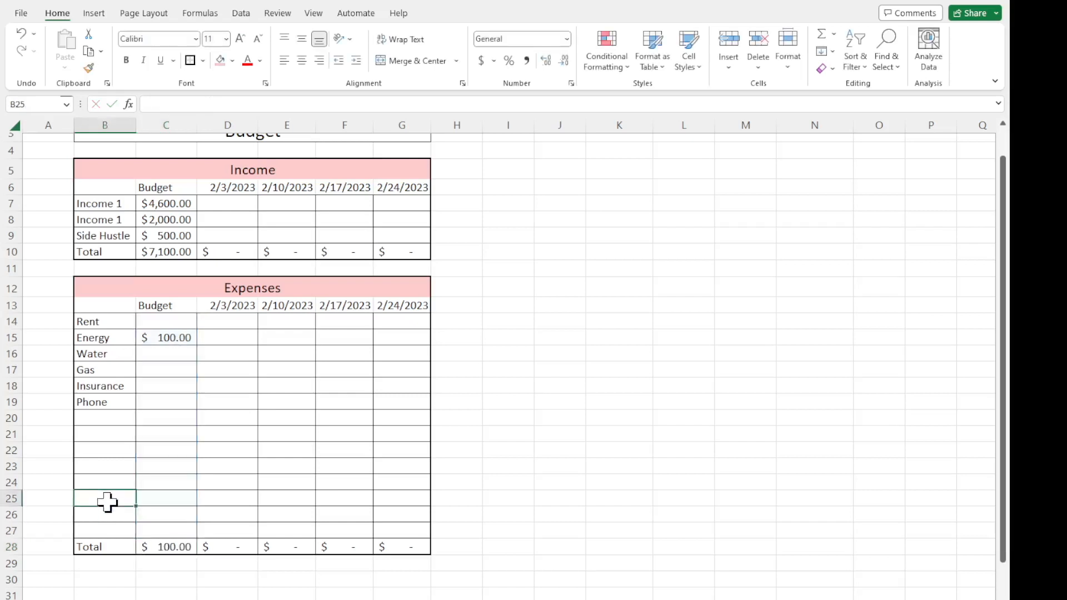
type("Animals")
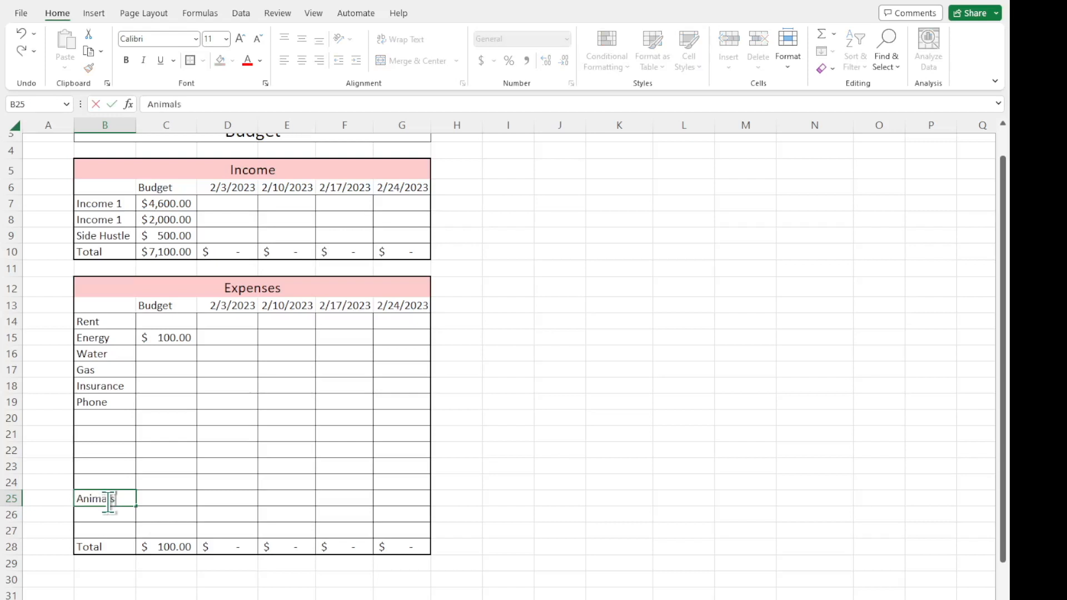
key("Tab")
type("5")
key("Return")
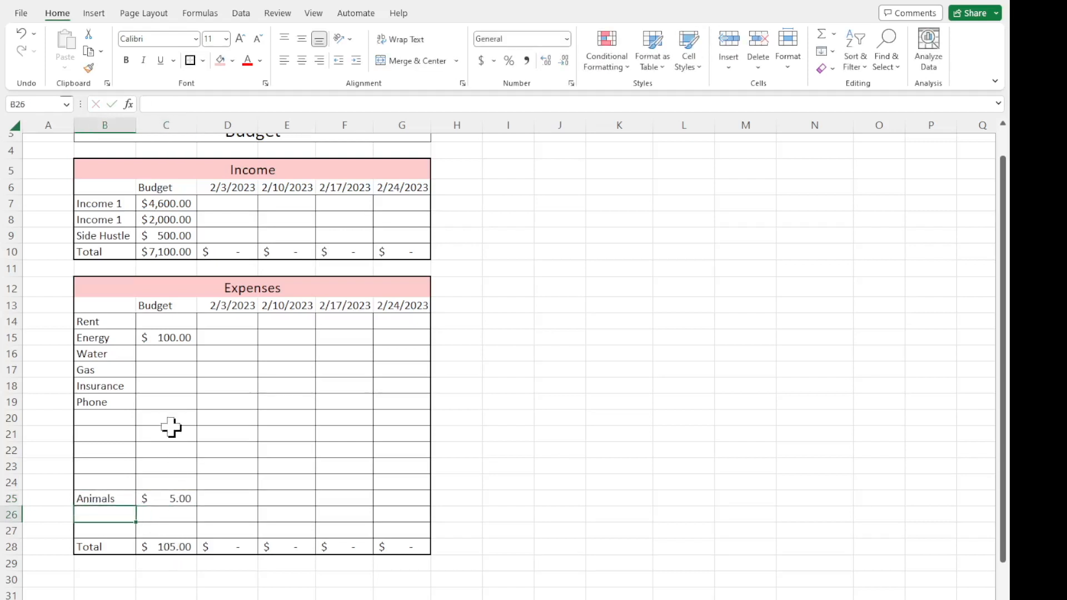
Clear the test budget amounts from C15:C26 and the Animals label from B25.
left_click_drag(174, 337, 178, 517)
key("Delete")
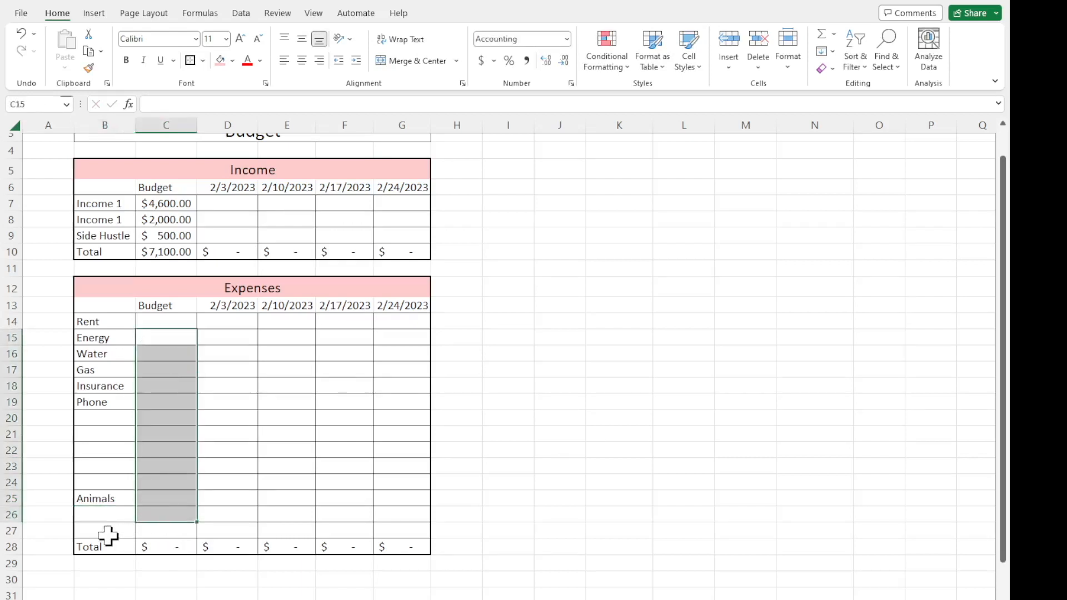
left_click(99, 492)
key("Delete")
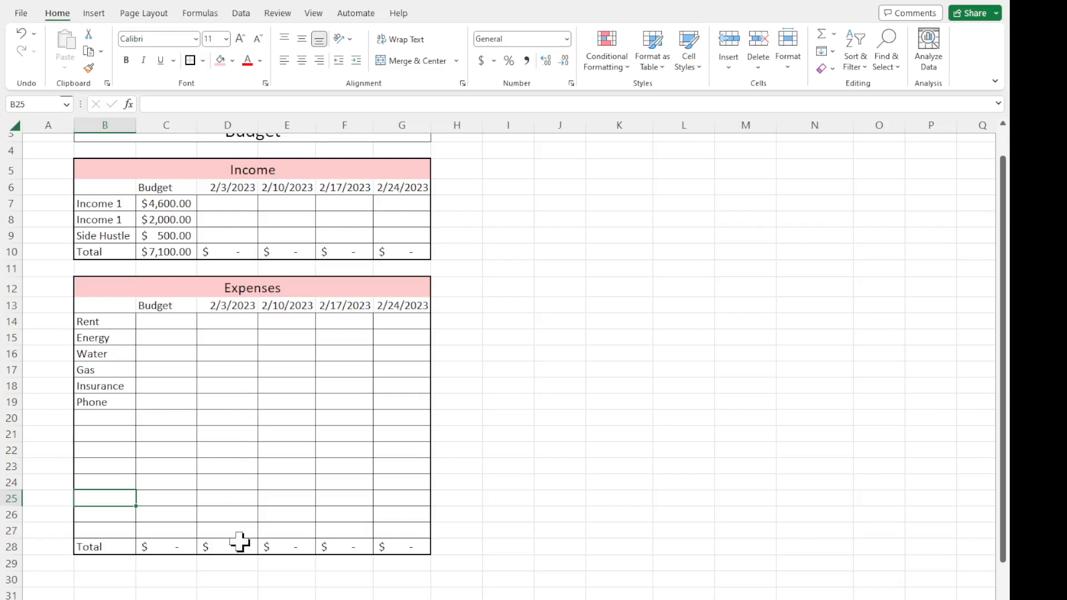
Copy the total formula =SUM(C14:C27) from C28 across D28:G28 in the Expenses table.
left_click(183, 549)
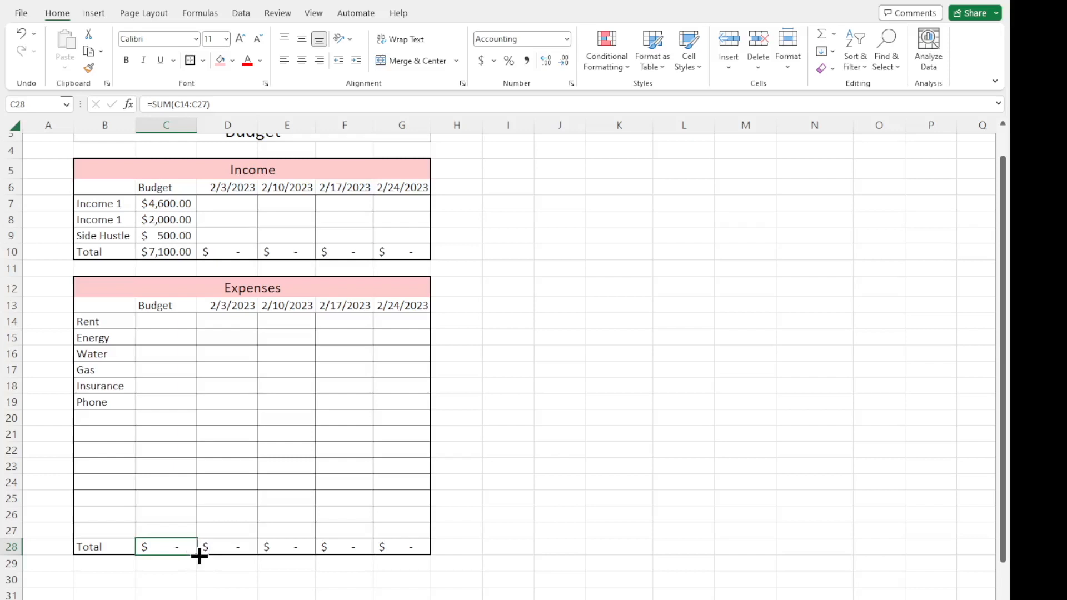
left_click_drag(199, 556, 409, 554)
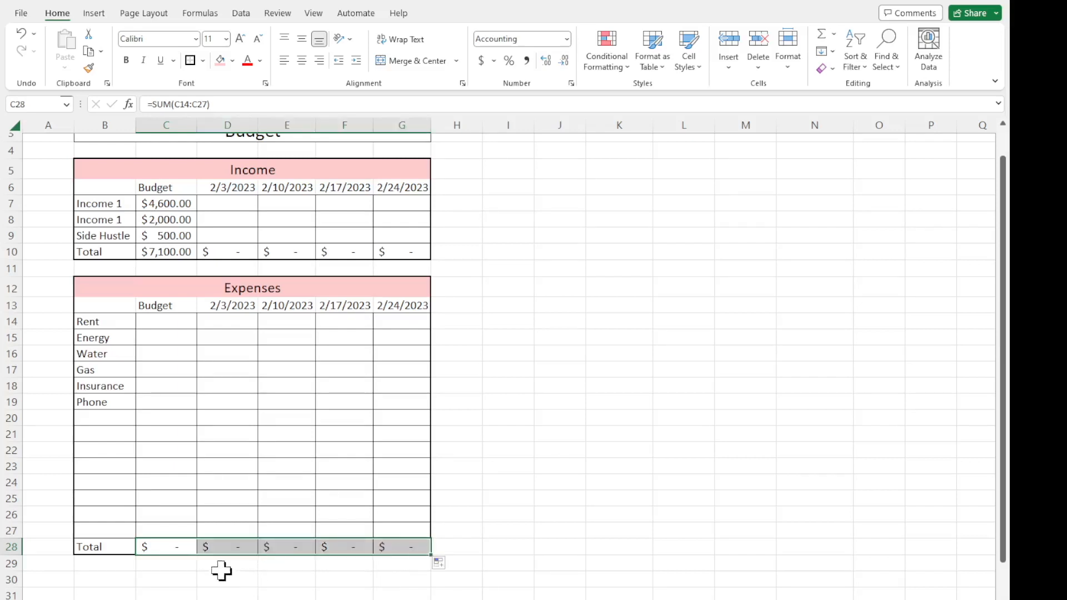
left_click(309, 550)
left_click(338, 549)
left_click(296, 341)
left_click(211, 388)
left_click_drag(231, 448, 343, 415)
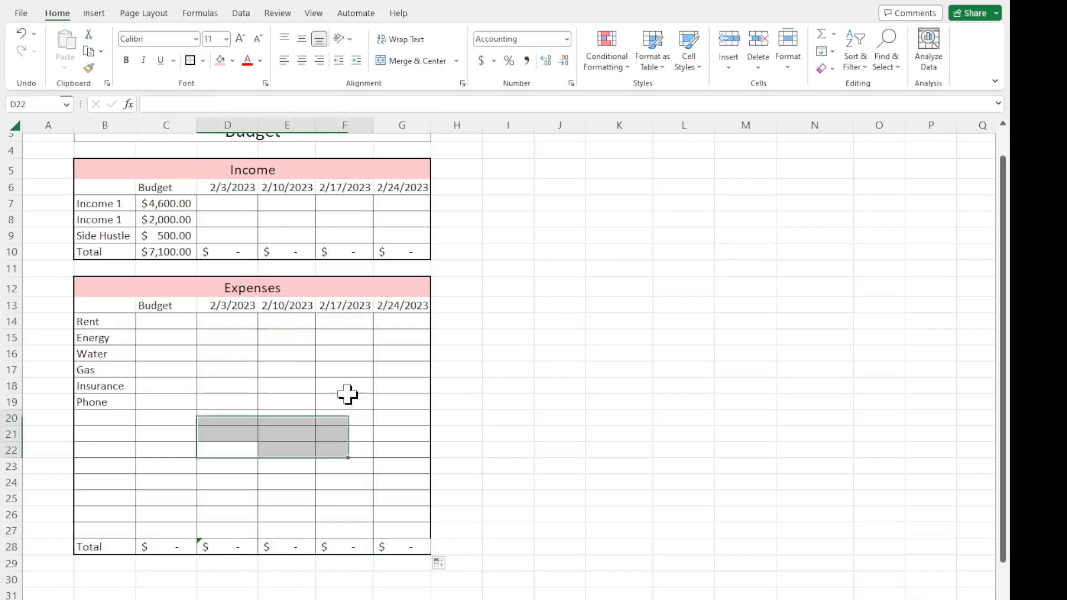
left_click(360, 428)
Ignore the error flagged on the expense total formula in D28.
left_click(307, 548)
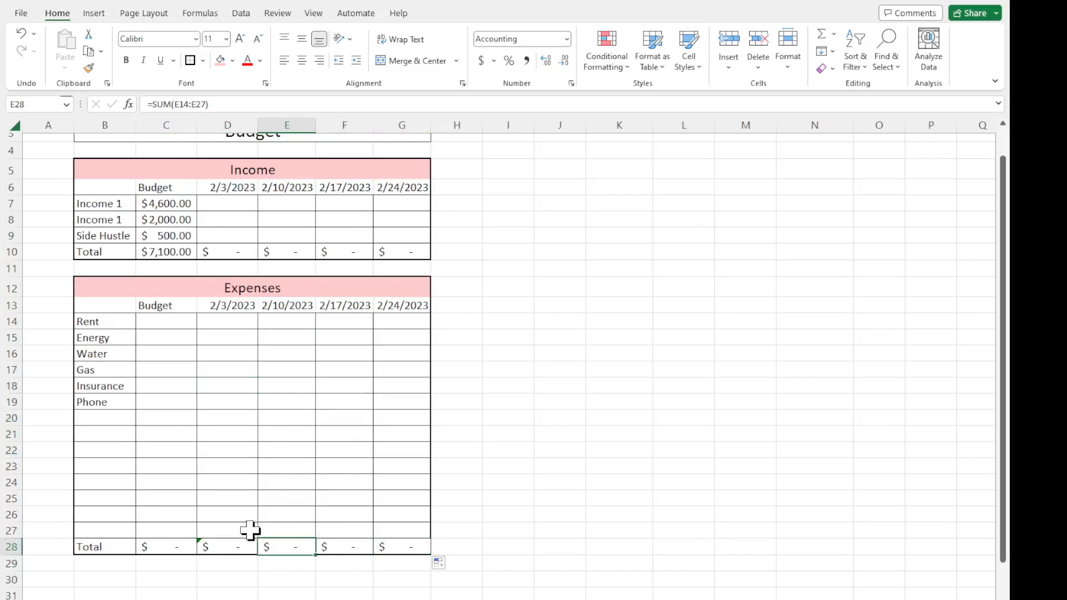
left_click(220, 547)
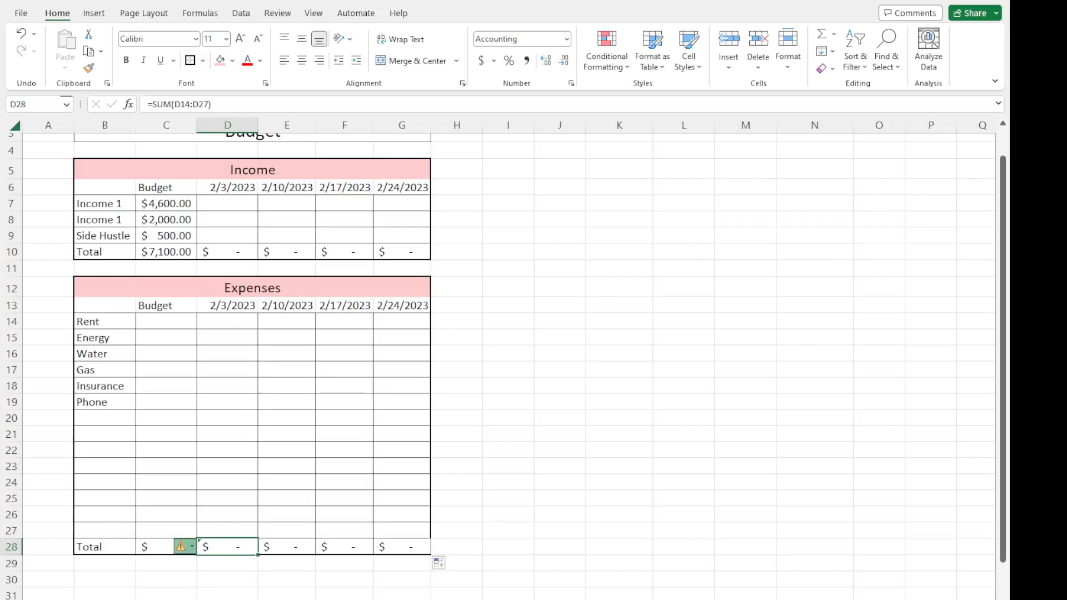
left_click(214, 593)
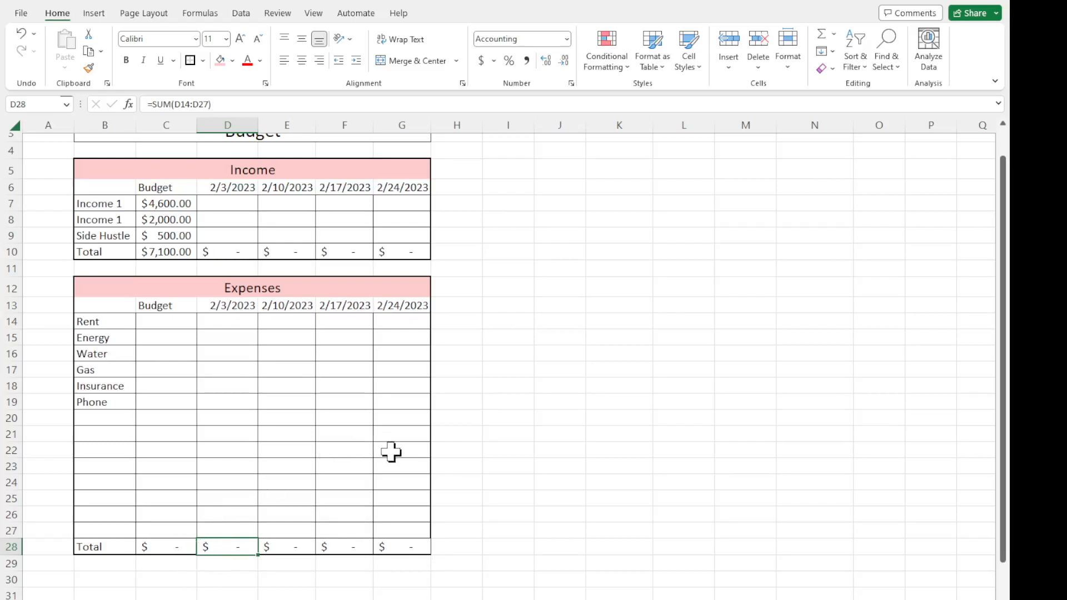
left_click(457, 449)
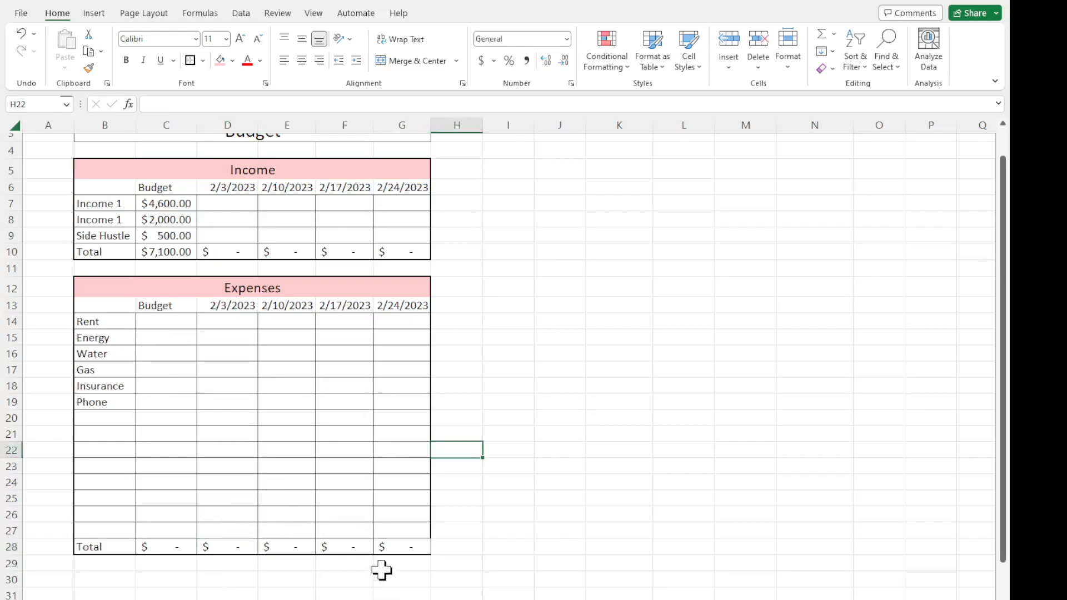
left_click(149, 547)
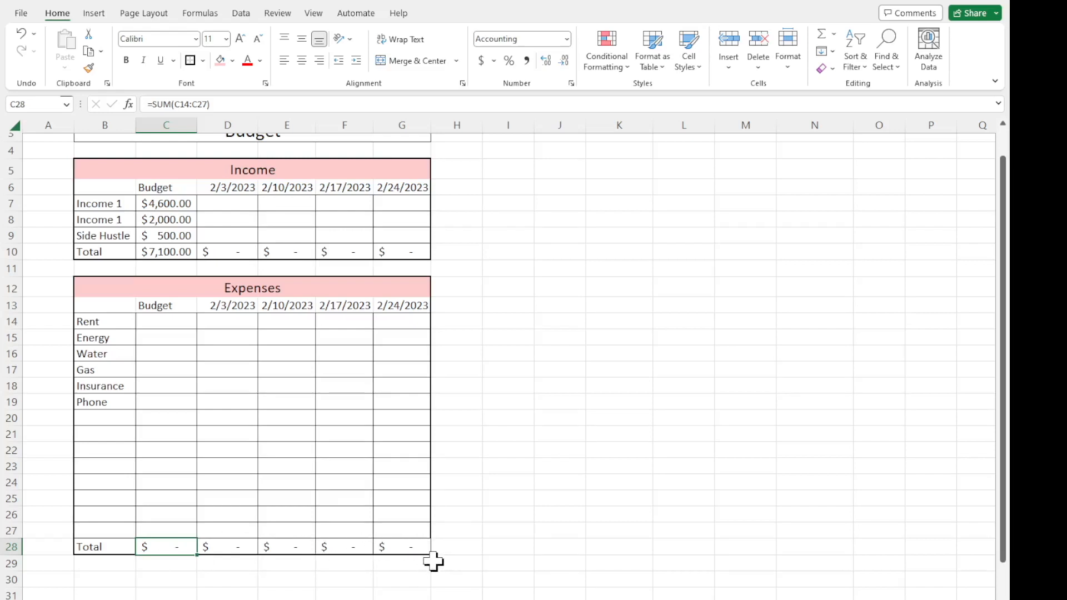
left_click(121, 480)
left_click_drag(100, 286, 404, 550)
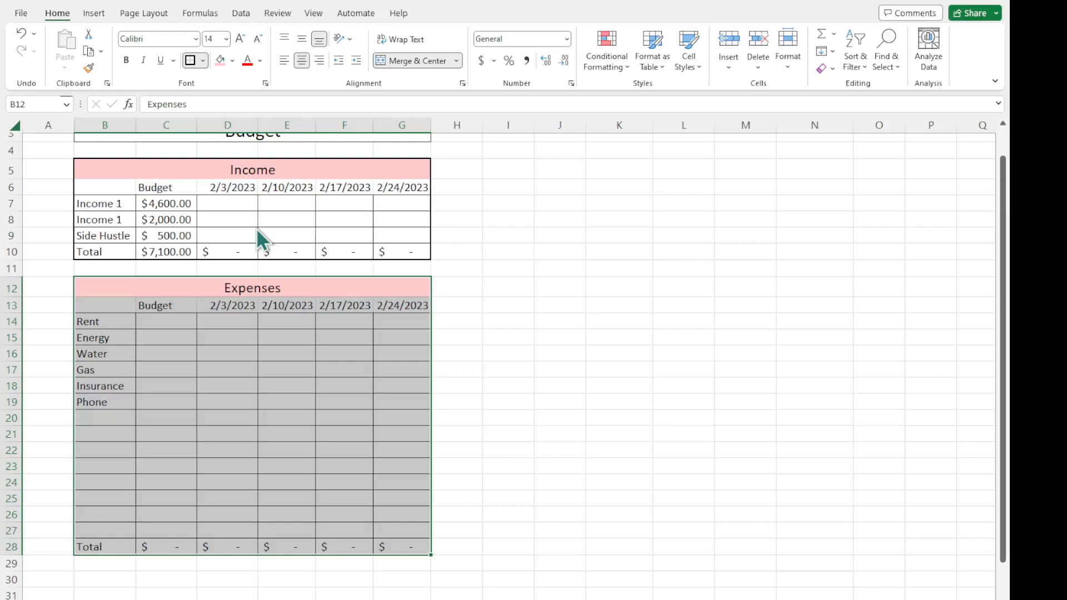
left_click(443, 332)
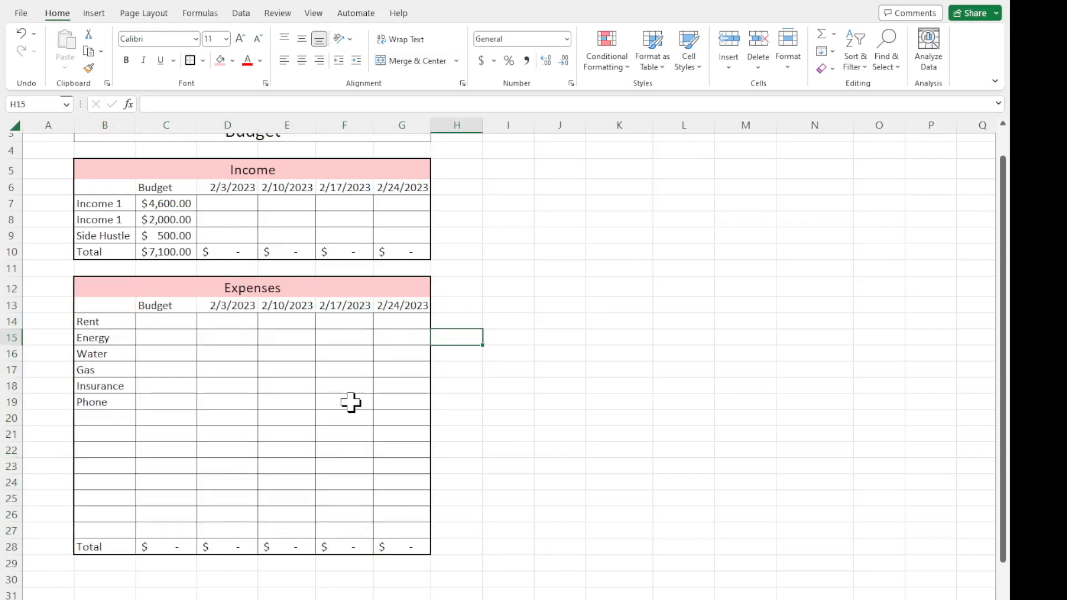
Reduce the font size of the Budget and date headers in C13:G13 and C6:G6 to 10.
scroll(351, 402, "down", 1)
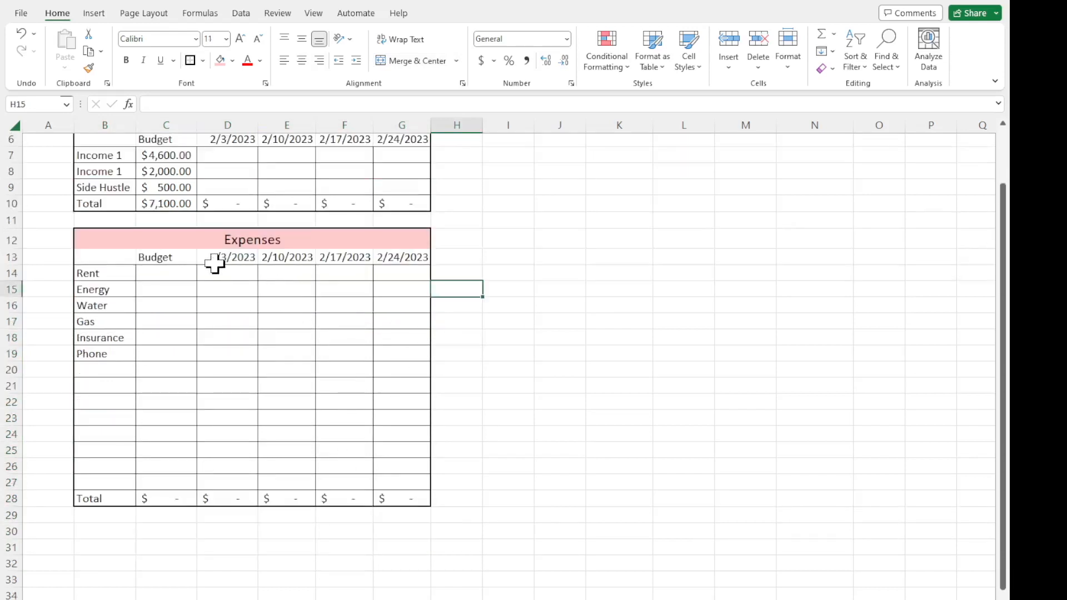
left_click_drag(167, 261, 424, 257)
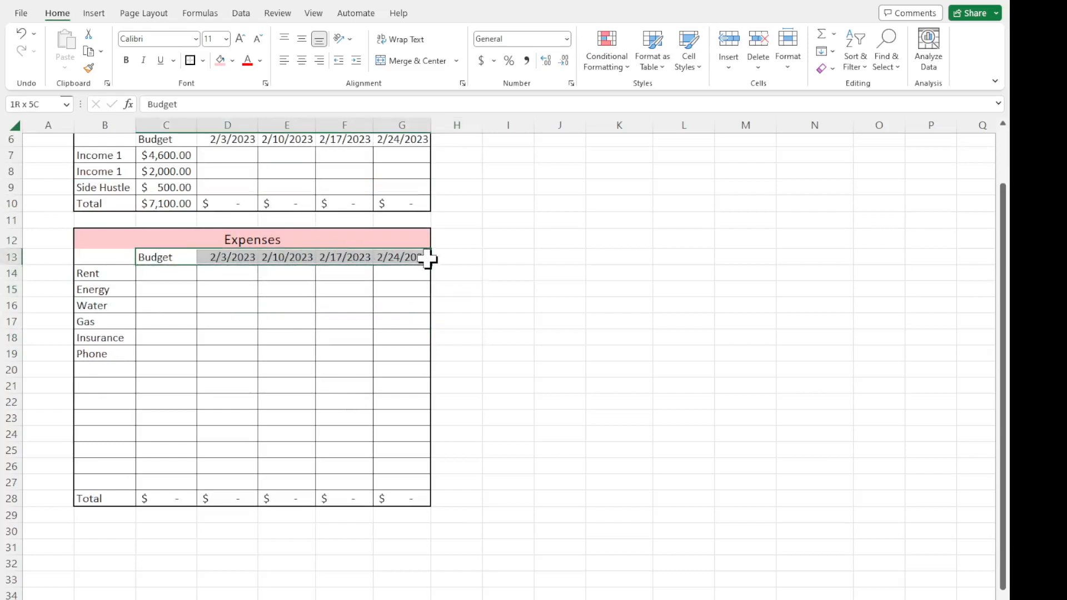
left_click(258, 38)
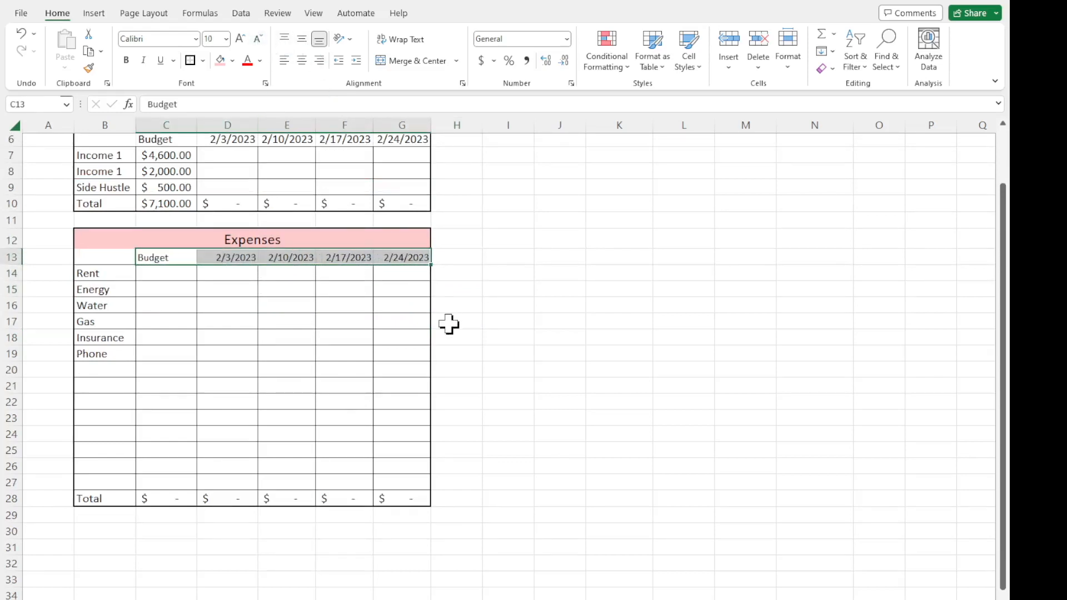
left_click(448, 322)
scroll(449, 323, "up", 1)
left_click_drag(178, 188, 389, 191)
left_click(258, 39)
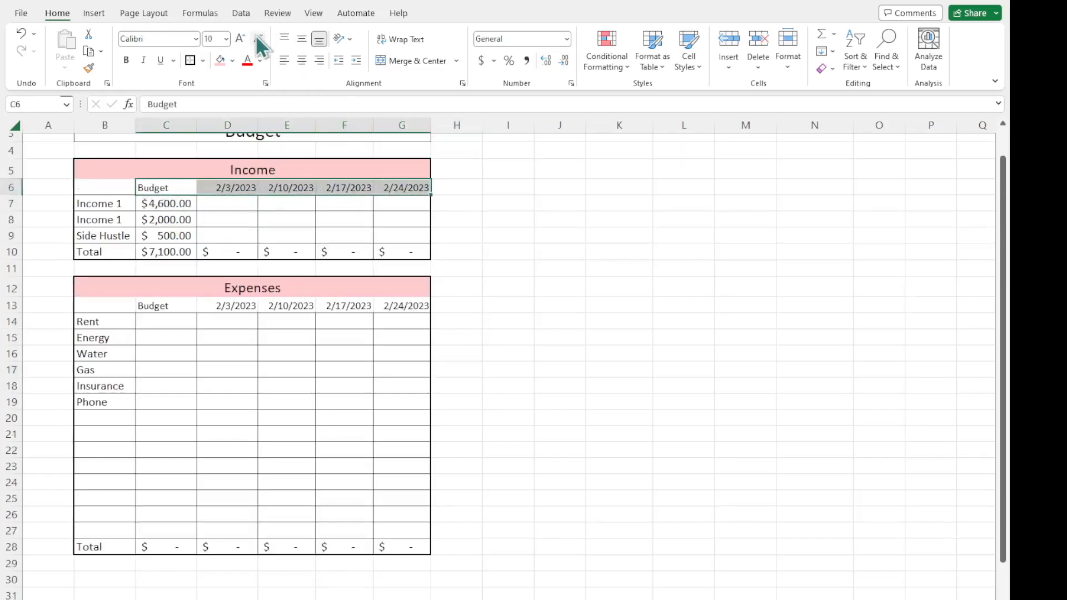
left_click(398, 352)
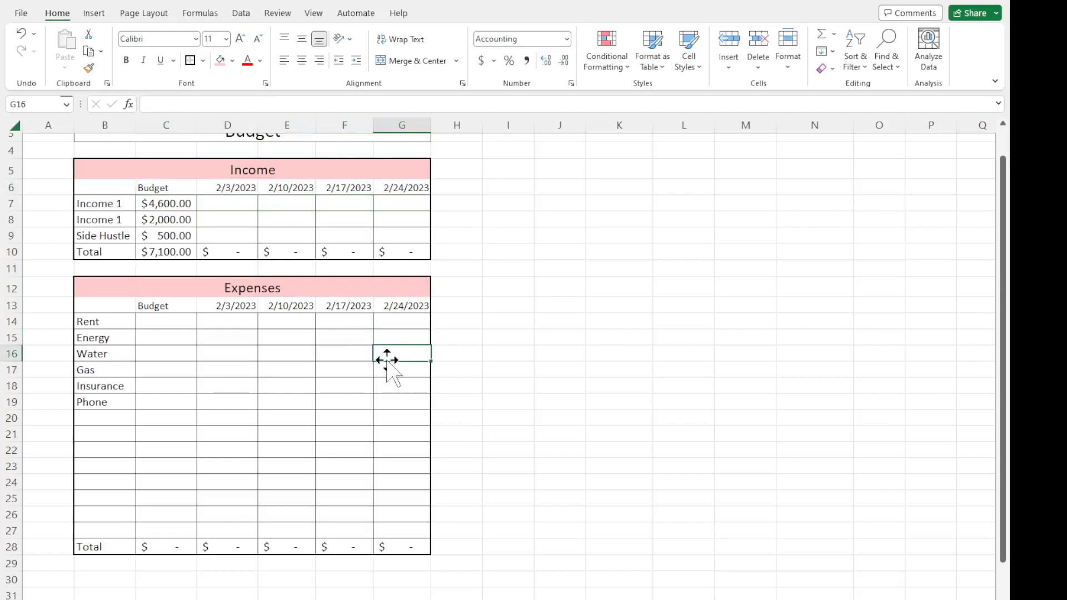
left_click(292, 385)
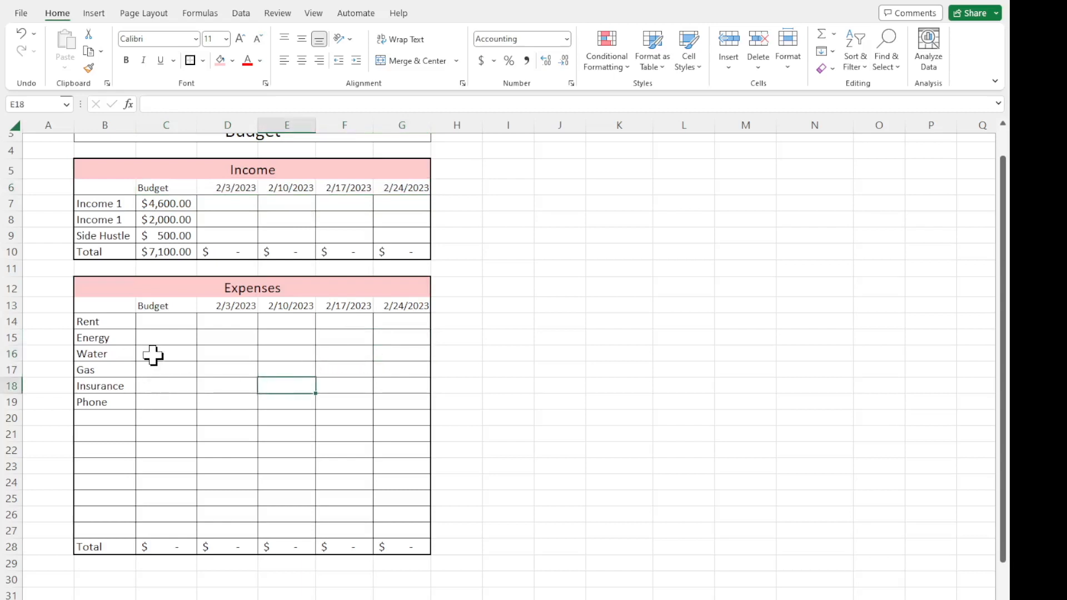
Copy the whole Expenses table B12:G28 and paste it below, starting at B30.
mouse_move(120, 295)
left_mouse_down()
mouse_move(241, 305)
mouse_move(365, 508)
mouse_move(372, 547)
left_mouse_up()
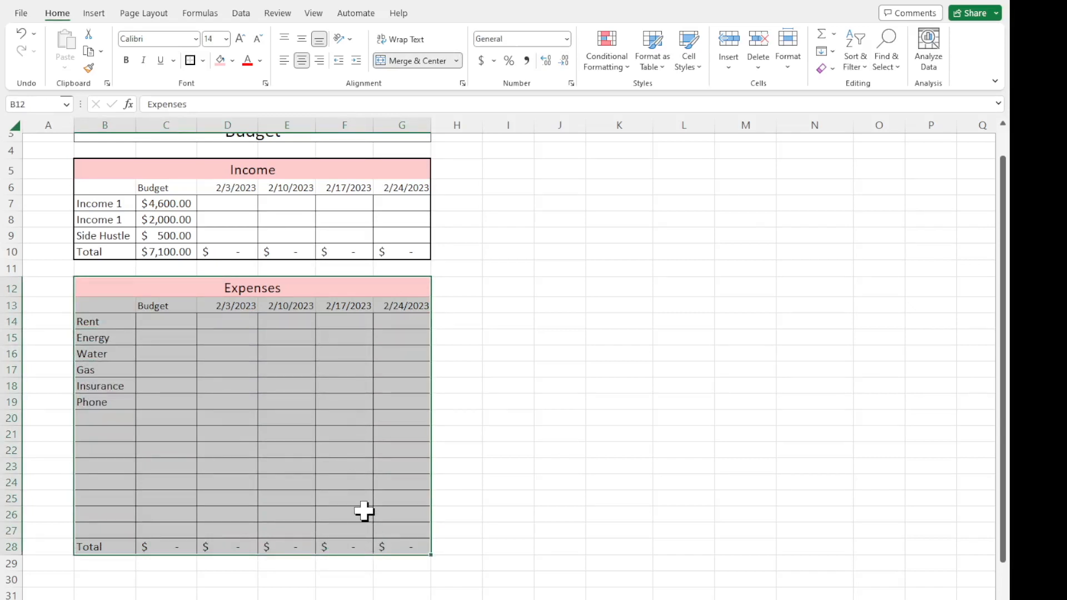
key("ctrl+c")
left_click(129, 580)
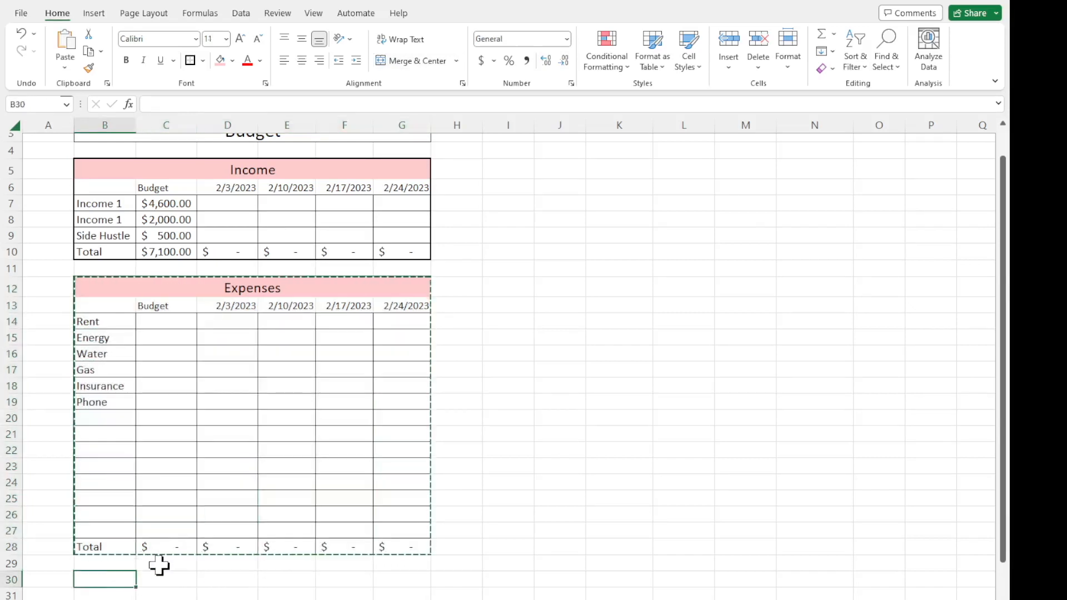
key("ctrl+v")
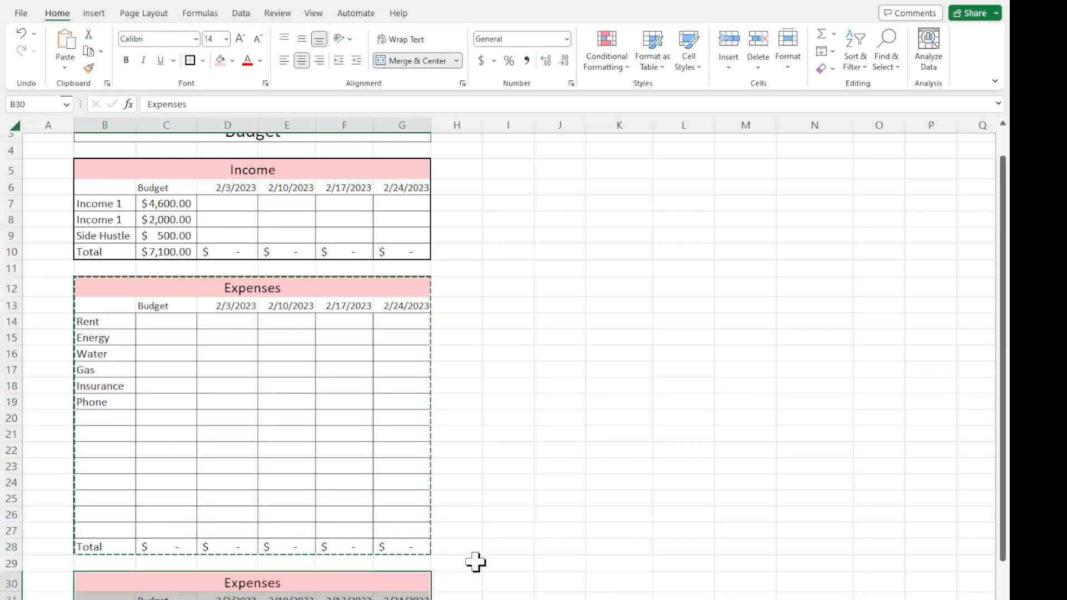
double_click(469, 583)
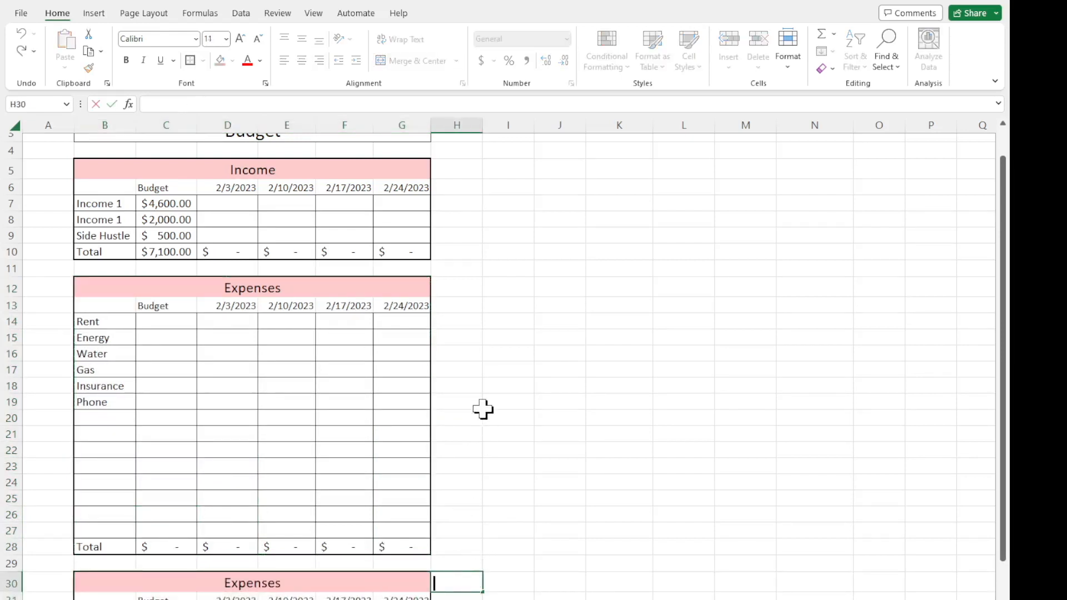
Change the title of the copied table in B30 to Cash Envelopes.
scroll(483, 409, "down", 3)
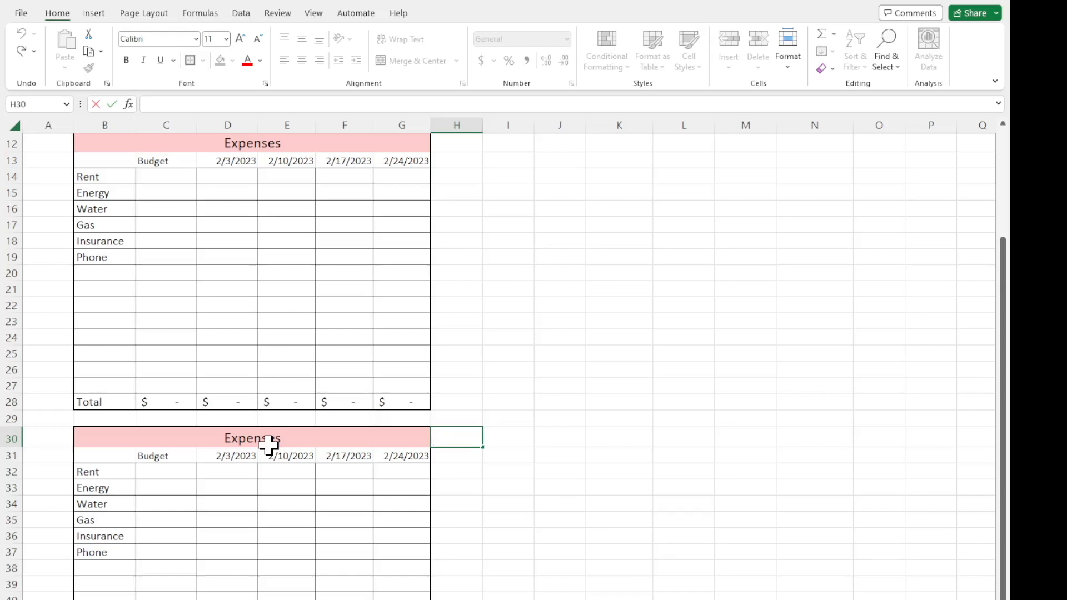
left_click(269, 445)
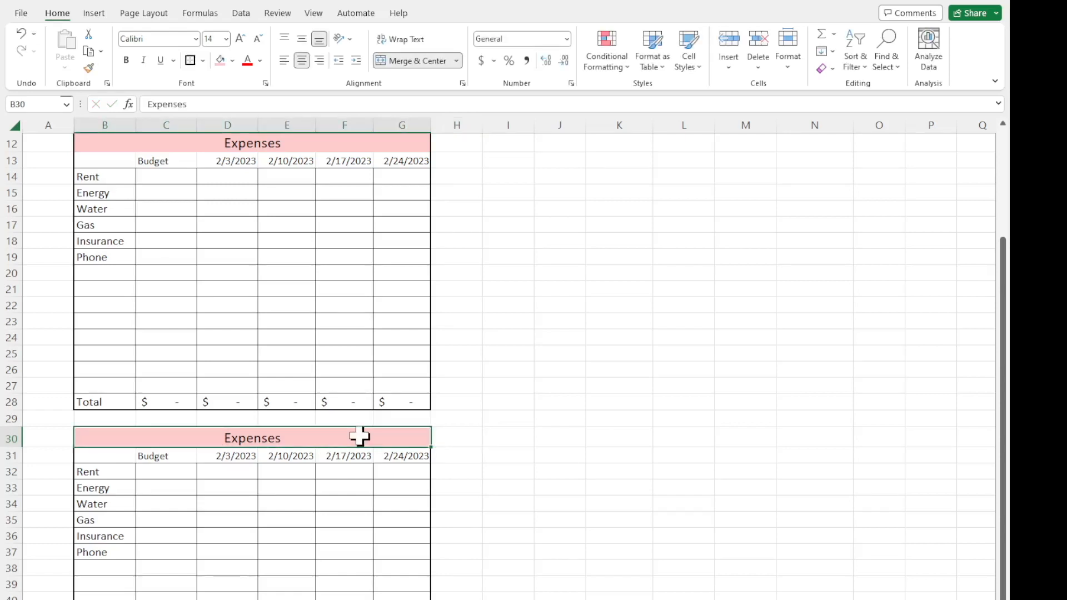
type("Cash Envelopes")
key("Return")
scroll(359, 437, "up", 4)
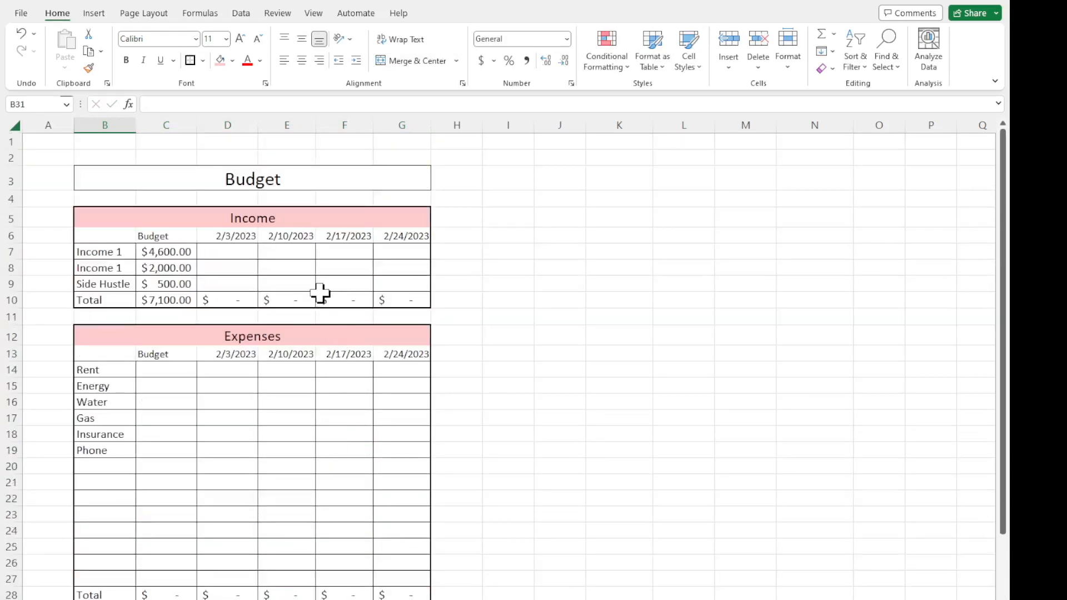
scroll(314, 334, "down", 2)
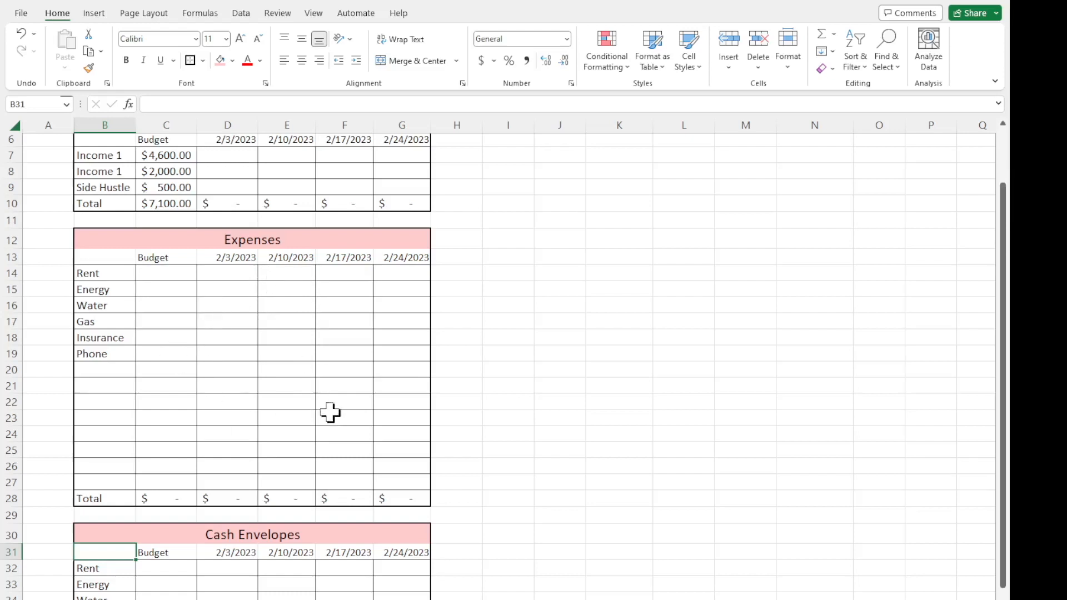
scroll(213, 427, "down", 7)
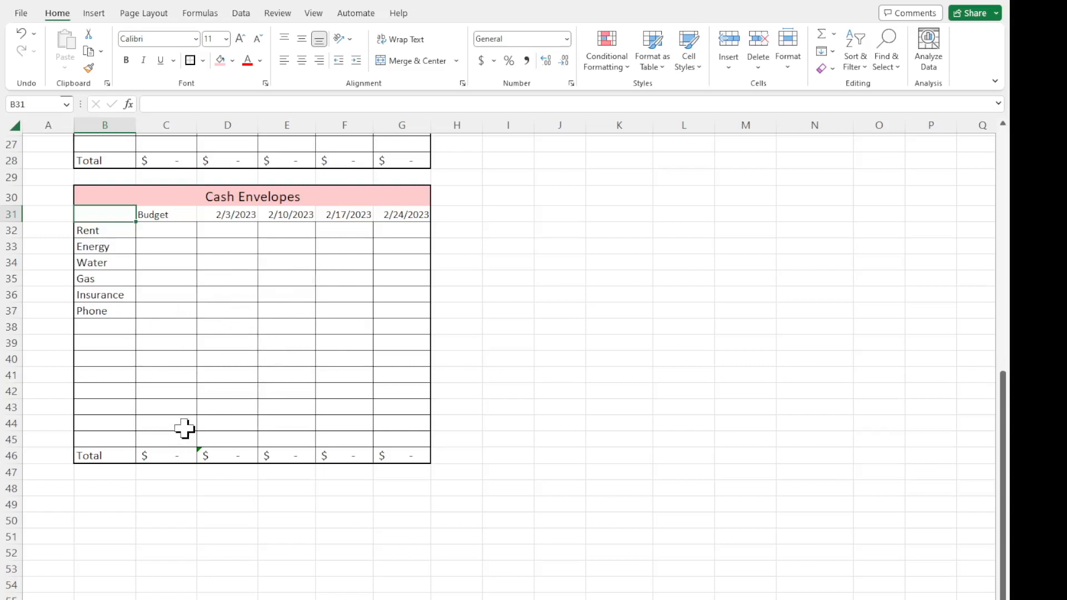
Replace the first four Cash Envelopes labels in B32:B35 with Groceries, Gas, Baby and Animals.
left_click(96, 231)
type("Groceries")
key("Return")
type("Gas")
key("Return")
type("Ba")
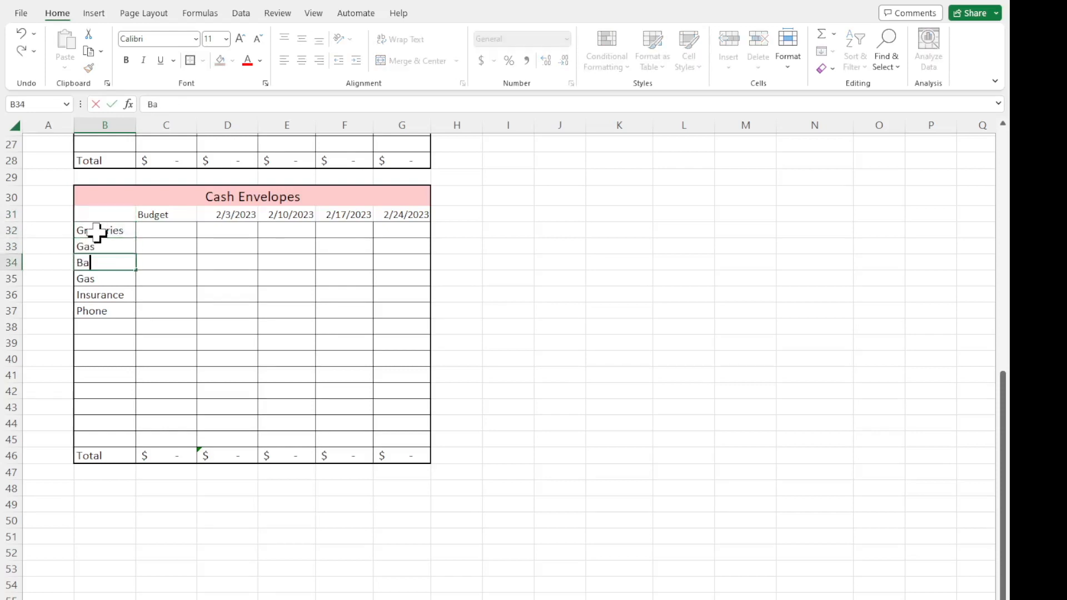
type("by")
key("Return")
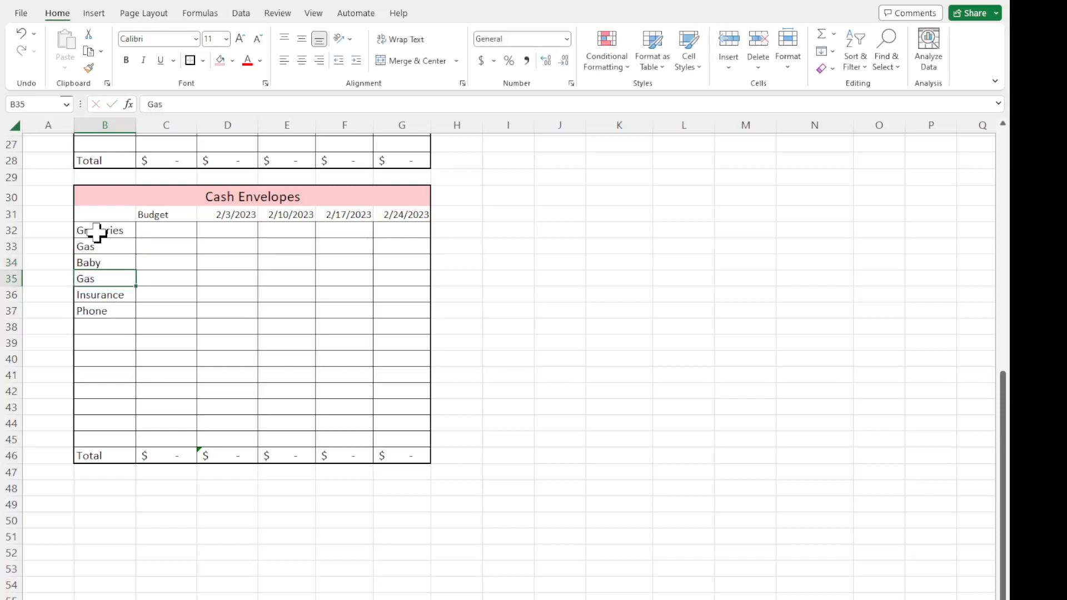
type("Animal")
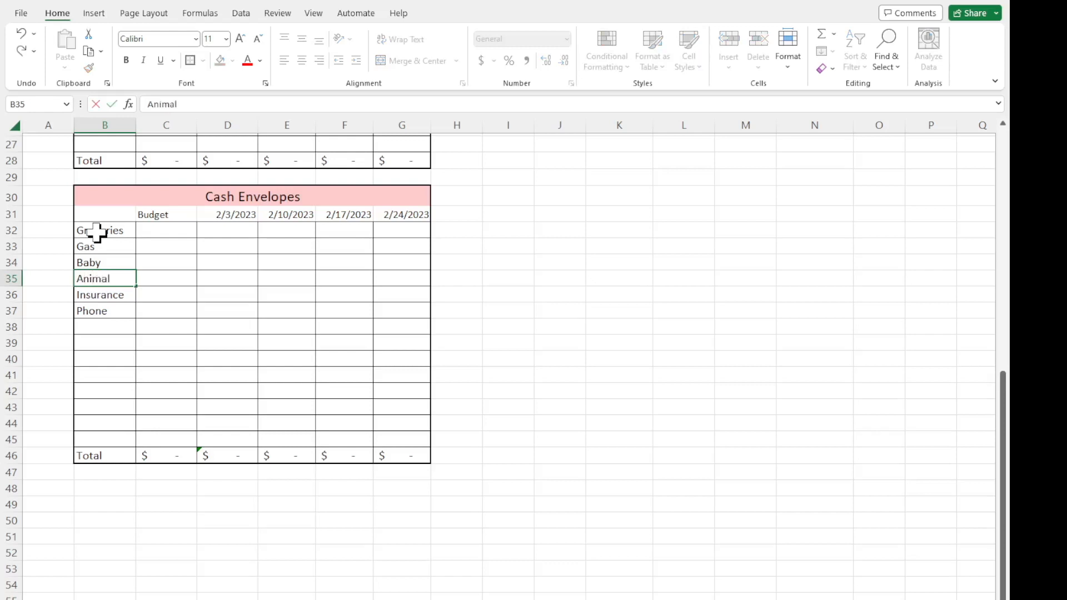
key("Return")
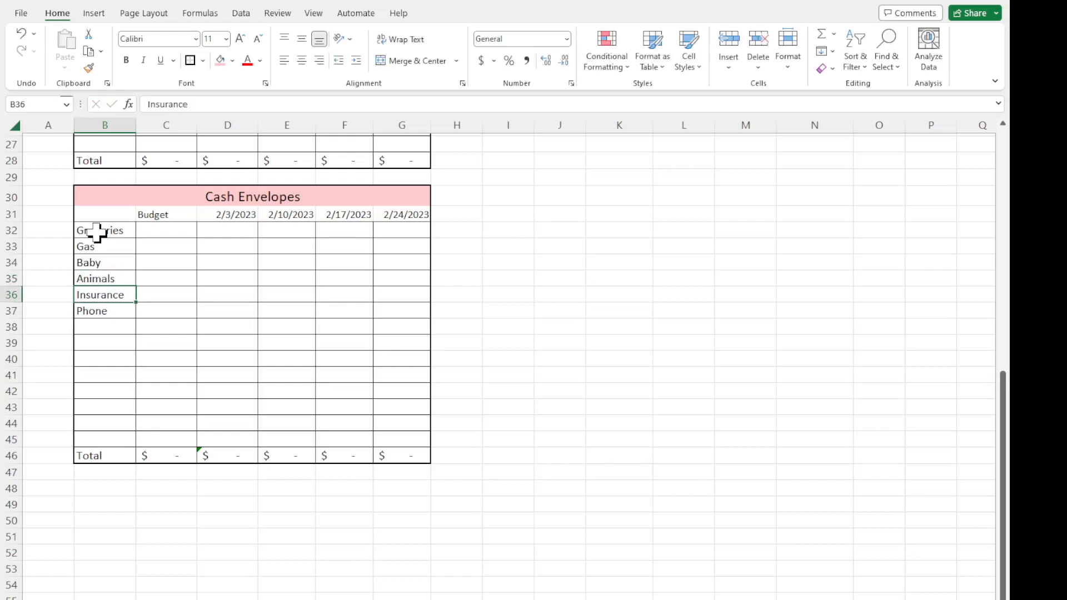
Clear the Insurance and Phone labels in B36:B37 and enter Misc and Dining Out instead.
key("Delete")
key("Down")
key("Delete")
key("Up")
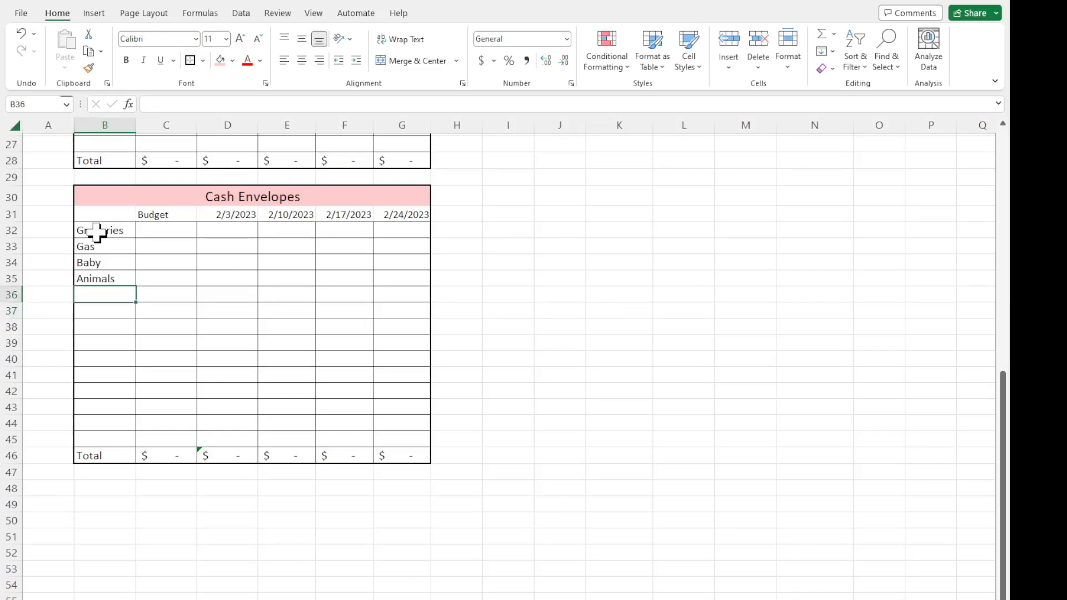
type("M")
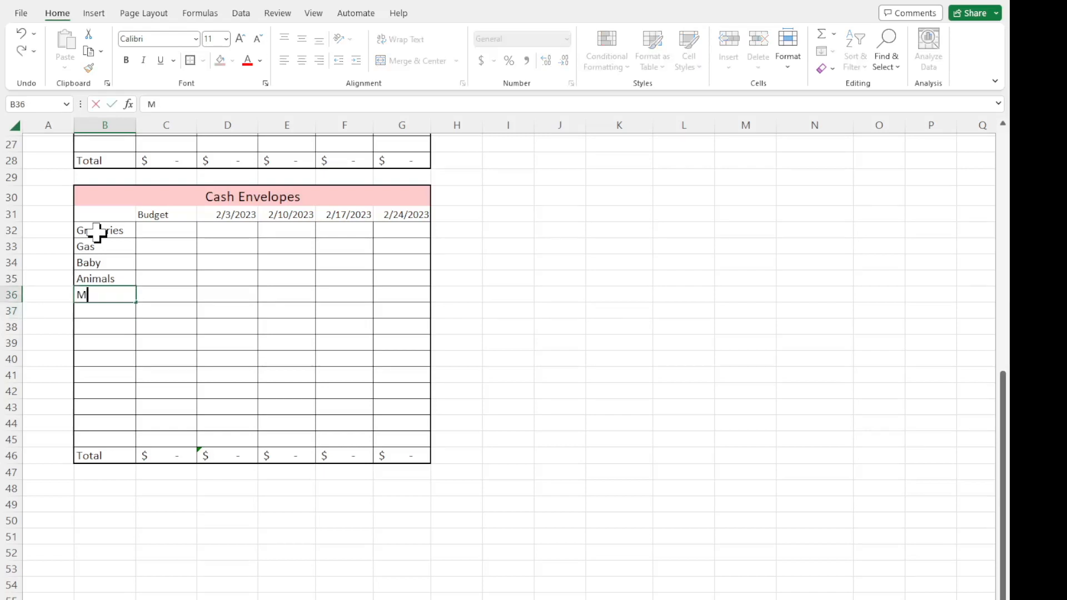
key("Return")
type("Dining Out")
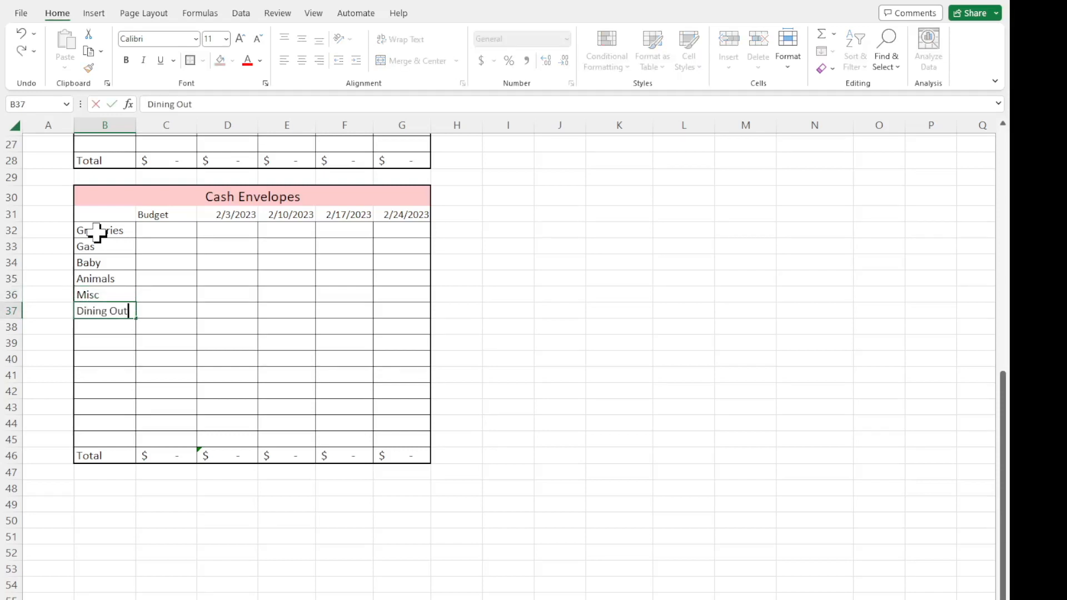
key("Return")
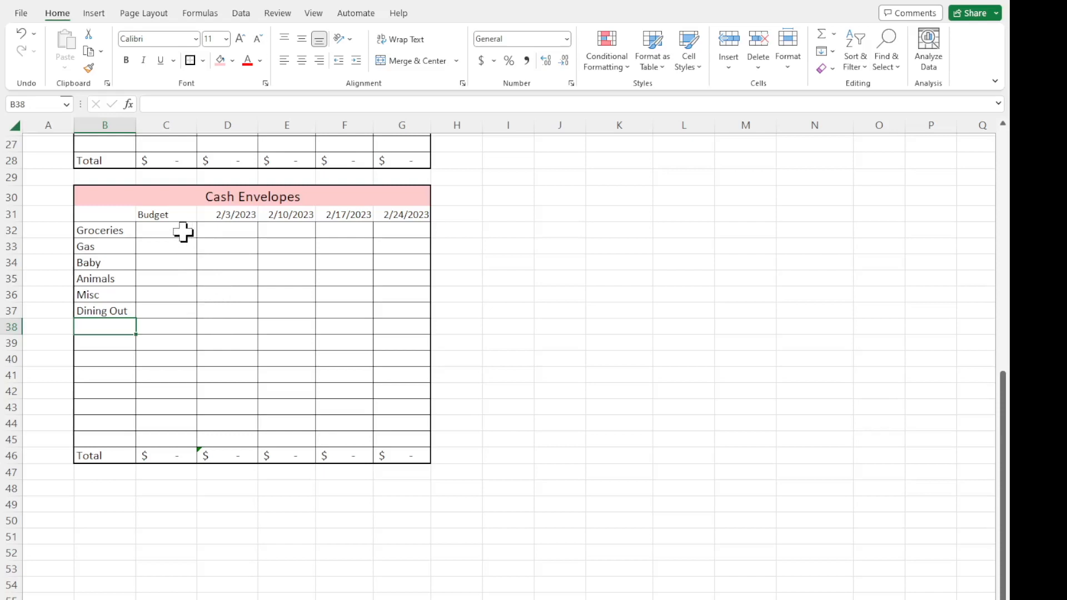
Ignore the error flagged on the Cash Envelopes total formula in D46.
left_click(242, 457)
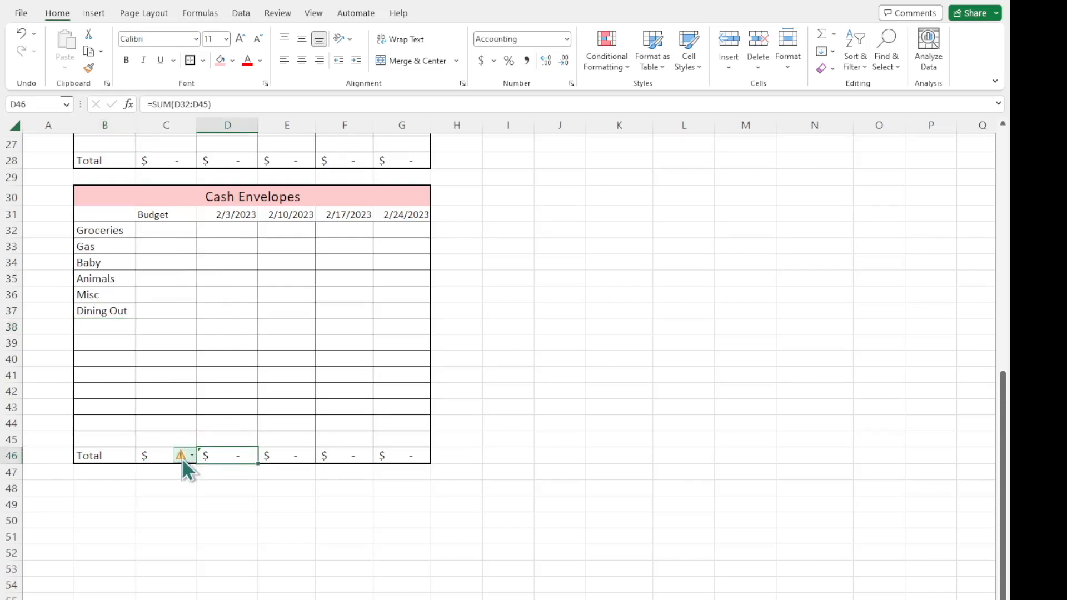
left_click(269, 309)
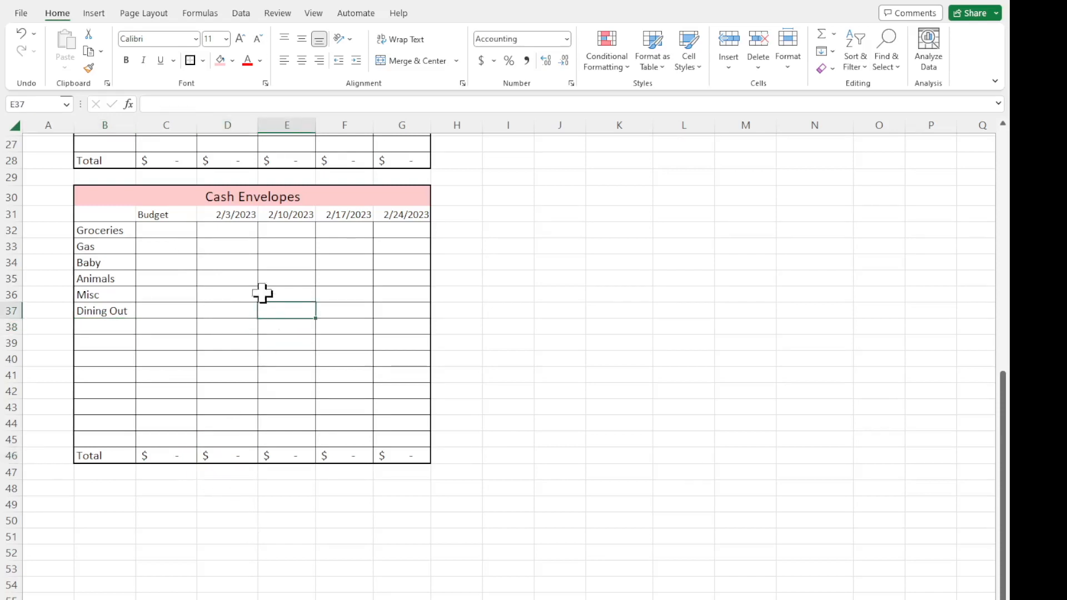
Check the cell ranges summed by the Cash Envelopes total formulas in C46 and D46.
left_click(184, 234)
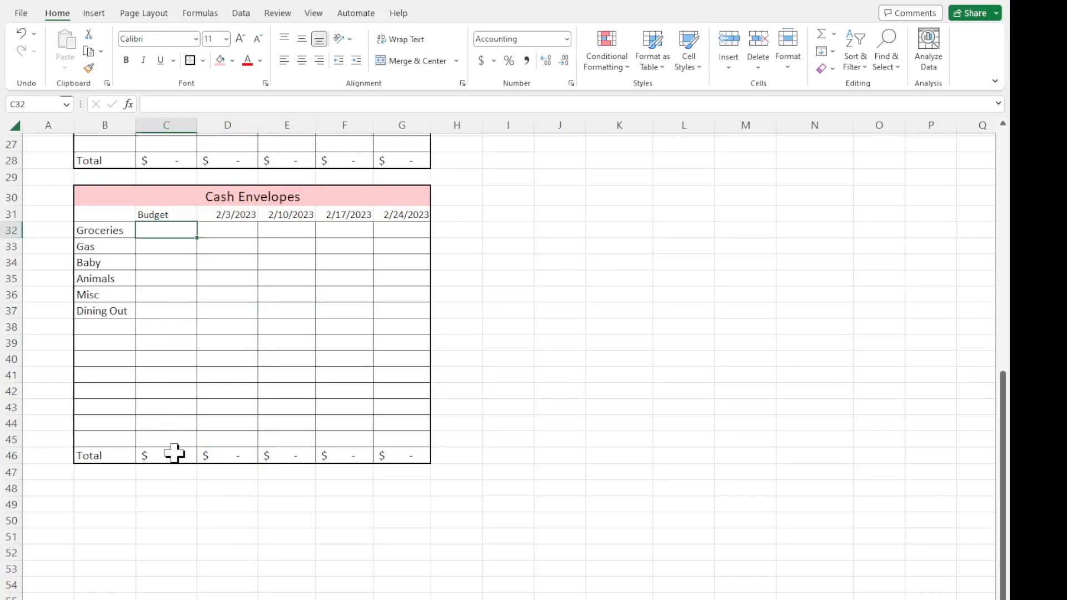
left_click(173, 455)
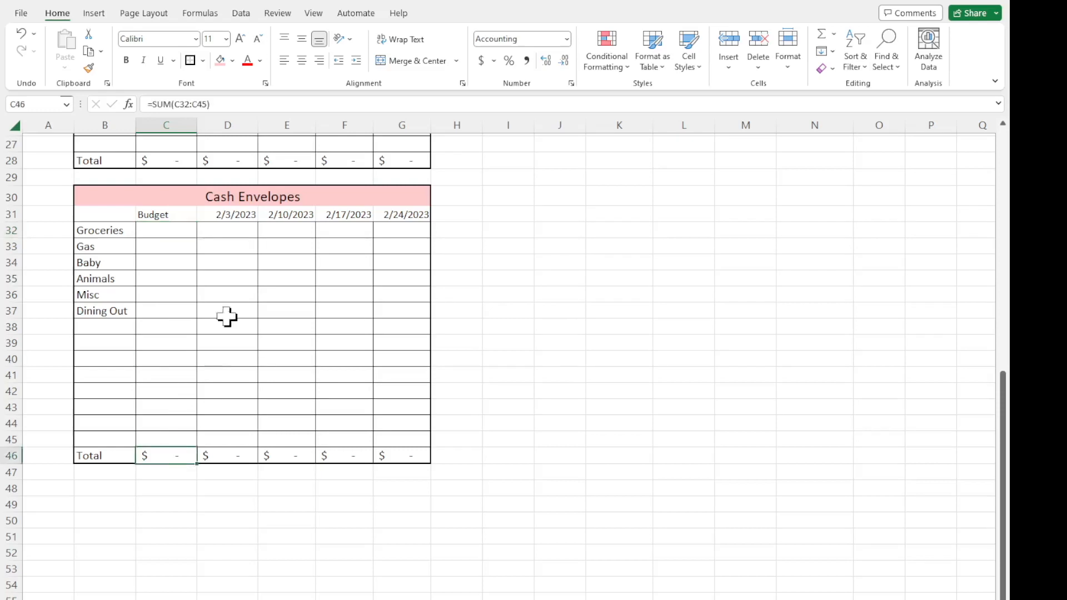
left_click(241, 105)
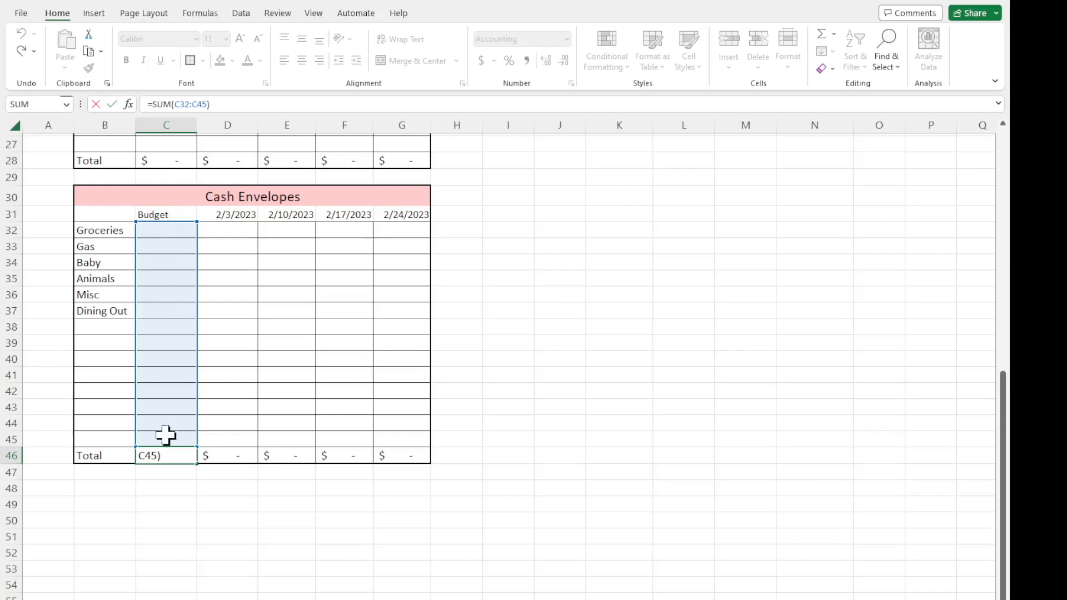
key("Return")
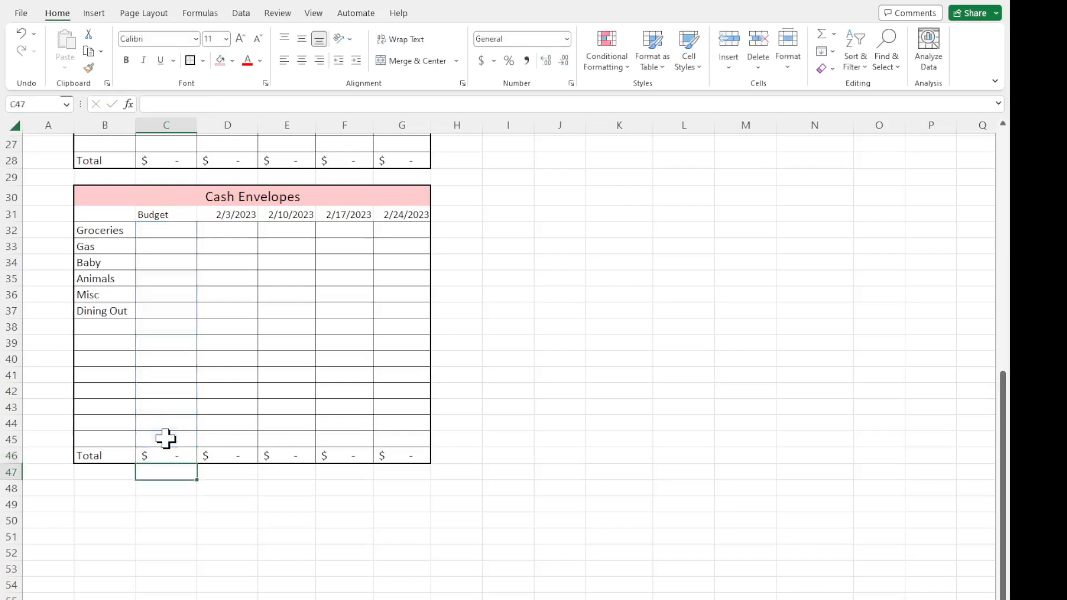
left_click(220, 453)
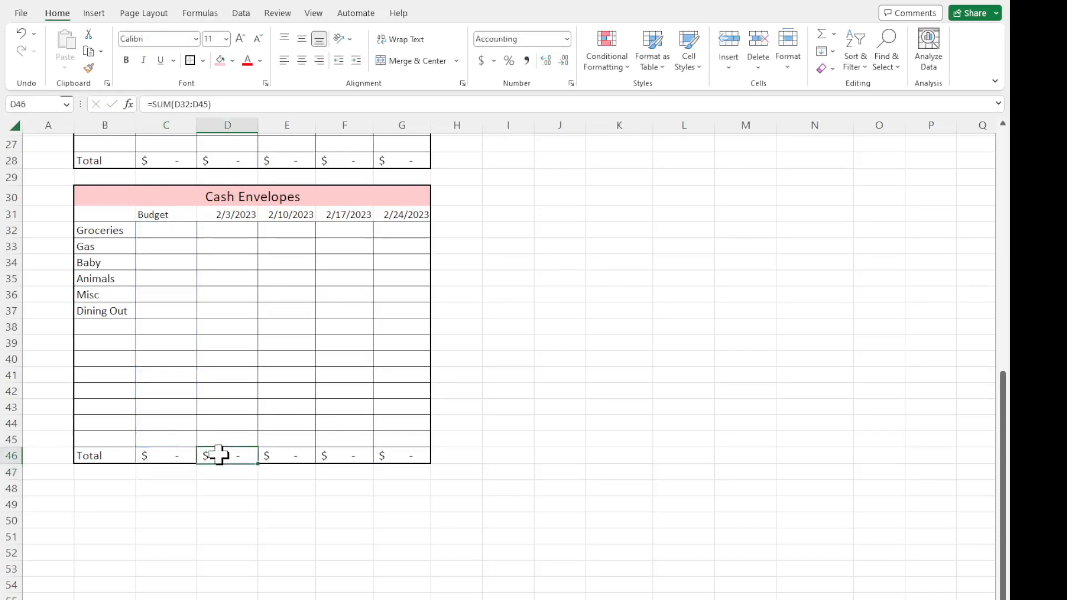
left_click(293, 104)
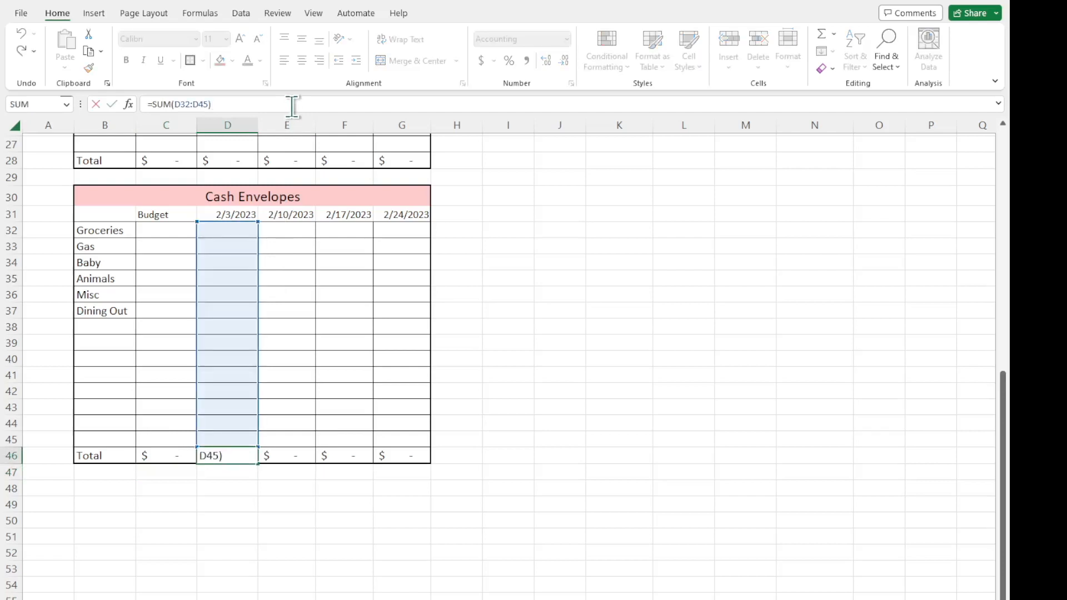
key("Return")
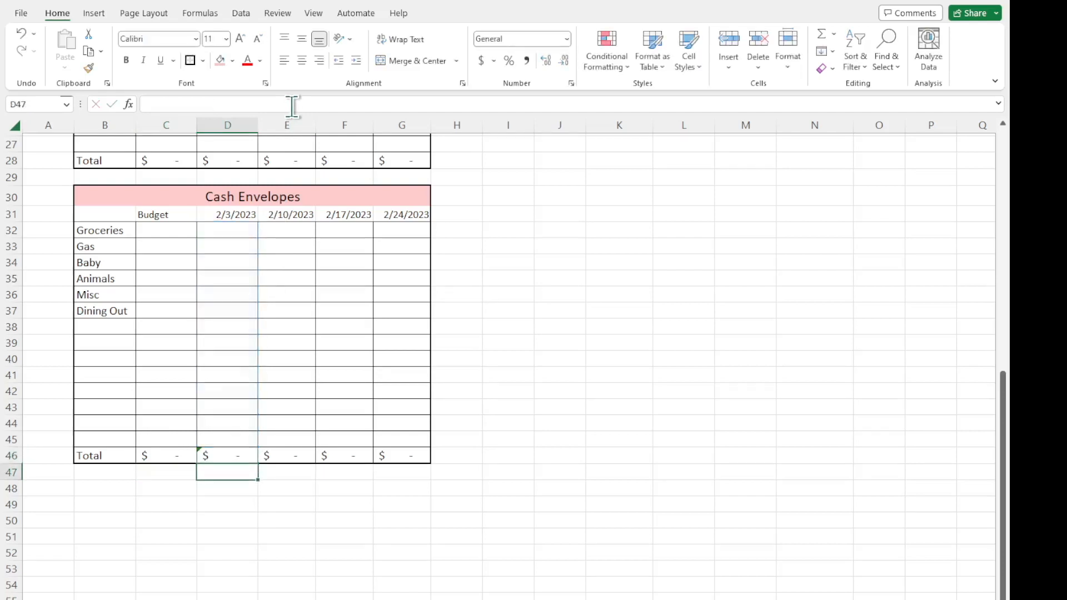
Ignore the error flagged again on the total formula in D46.
left_click(294, 279)
left_click(343, 264)
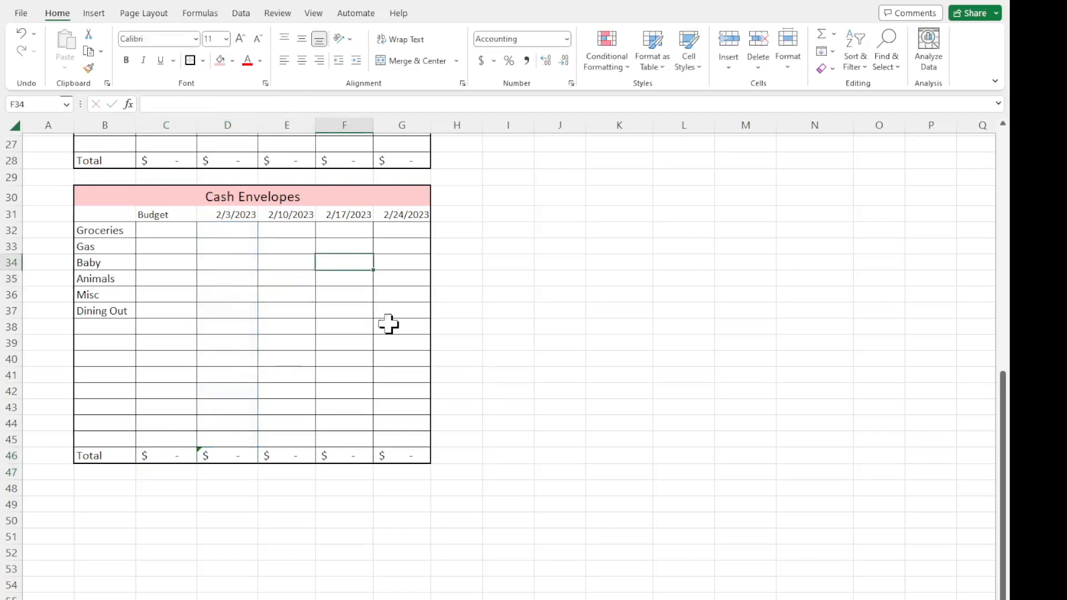
left_click(389, 326)
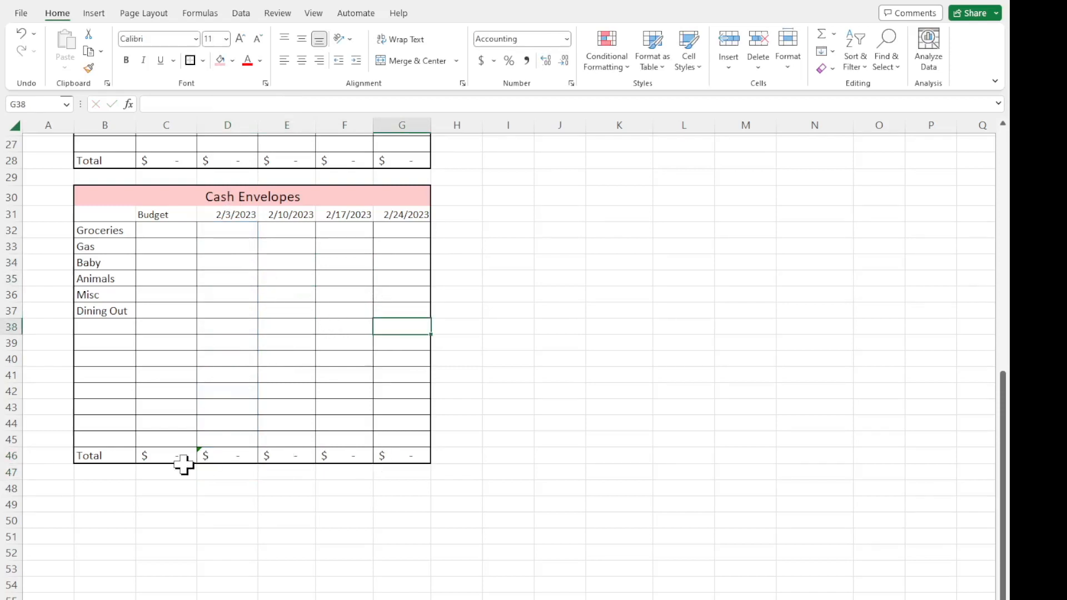
left_click(219, 457)
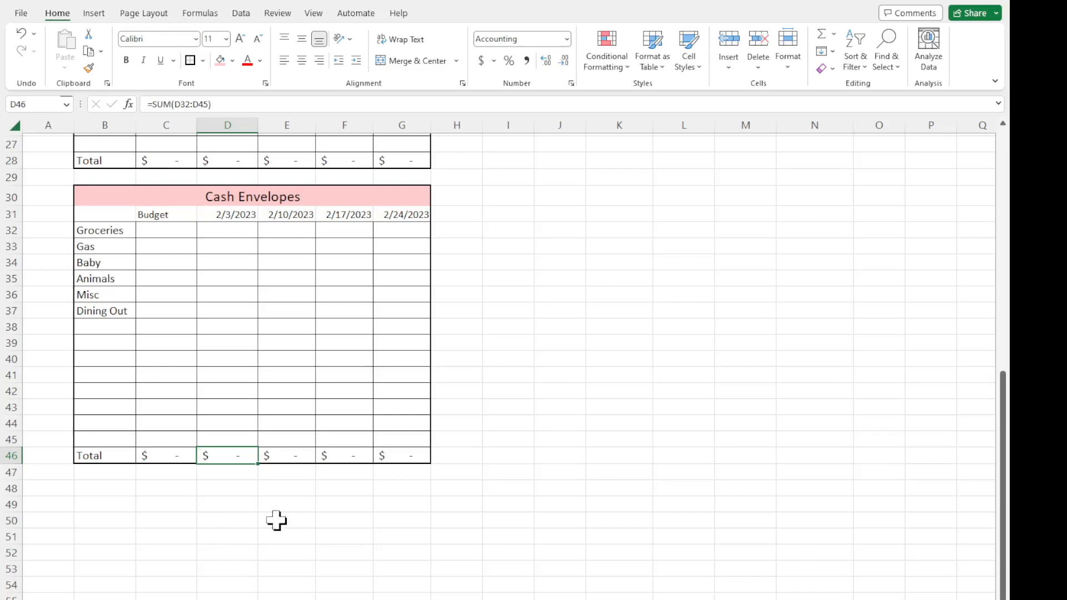
left_click(303, 519)
Enter Cash Envelopes budget amounts of 400 for Groceries in C32 and 200 for Gas in C33.
left_click(159, 228)
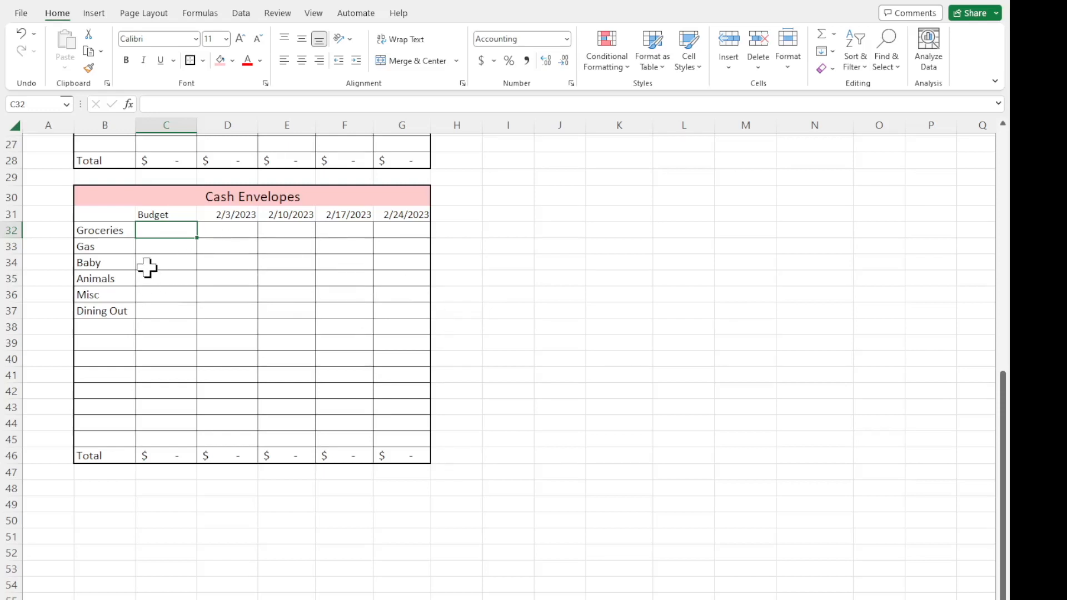
type("400")
key("Return")
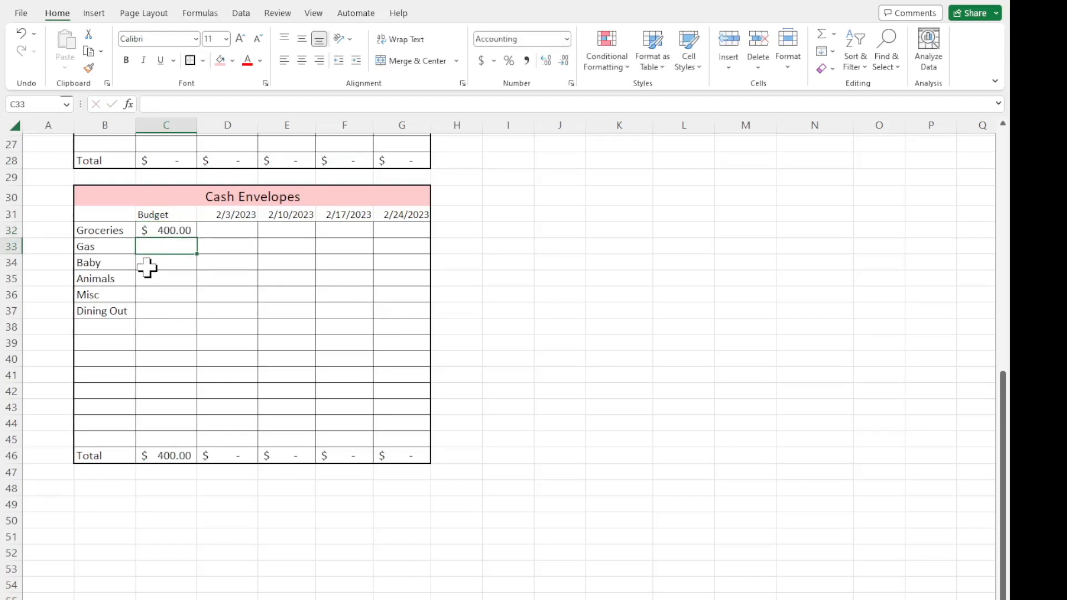
type("50")
key("BackSpace")
type("200")
key("Return")
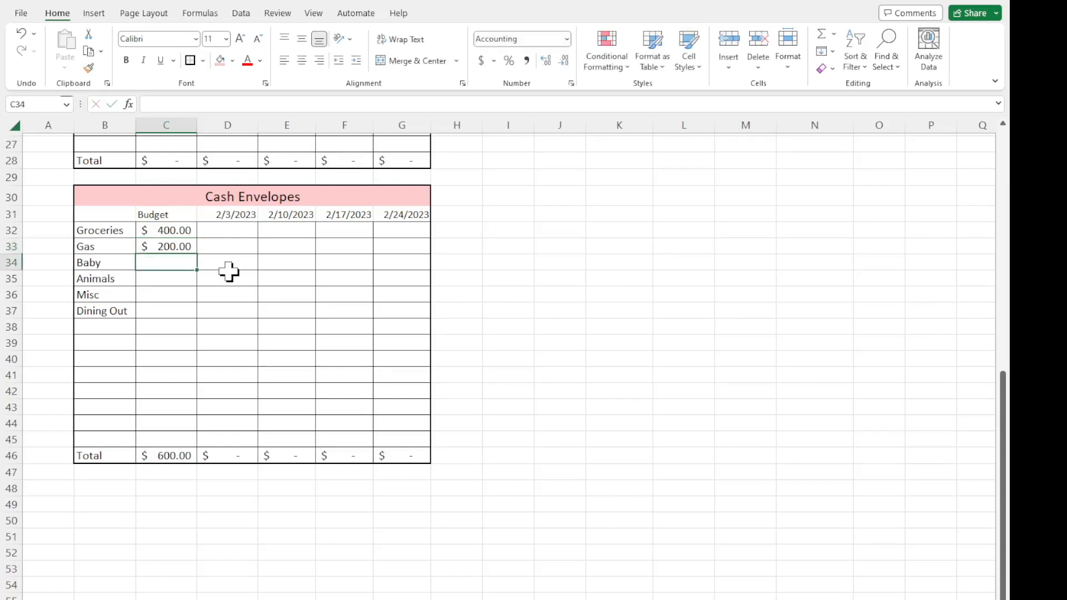
Enter a budget of 200 each for Baby, Animals, Misc and Dining Out in C34:C37 and check the budget total.
type("200")
key("Return")
type("200")
key("Return")
type("200")
key("Return")
type("200")
key("Return")
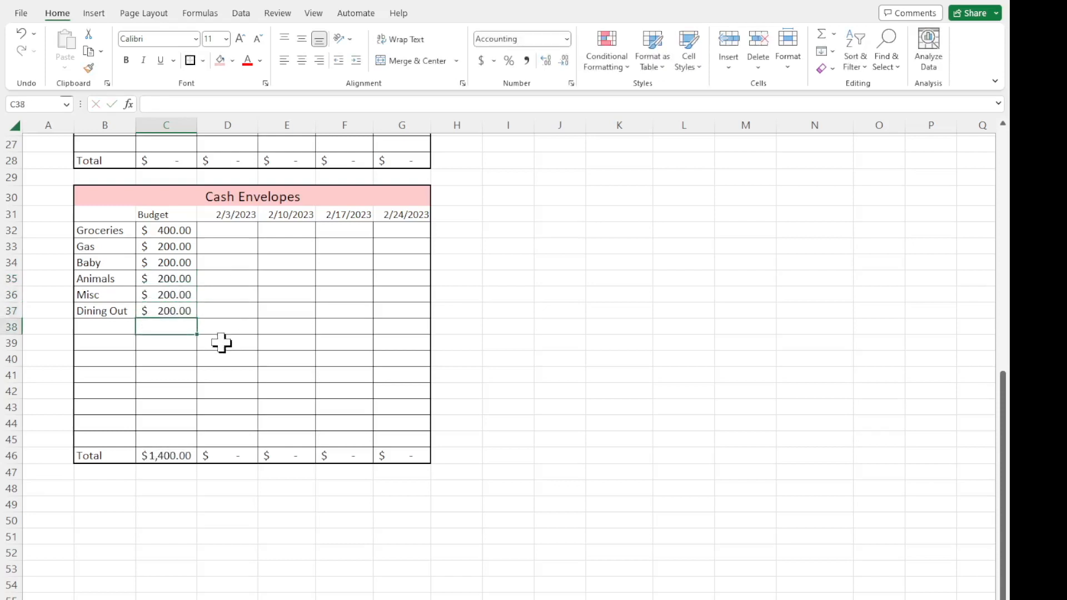
left_click(178, 457)
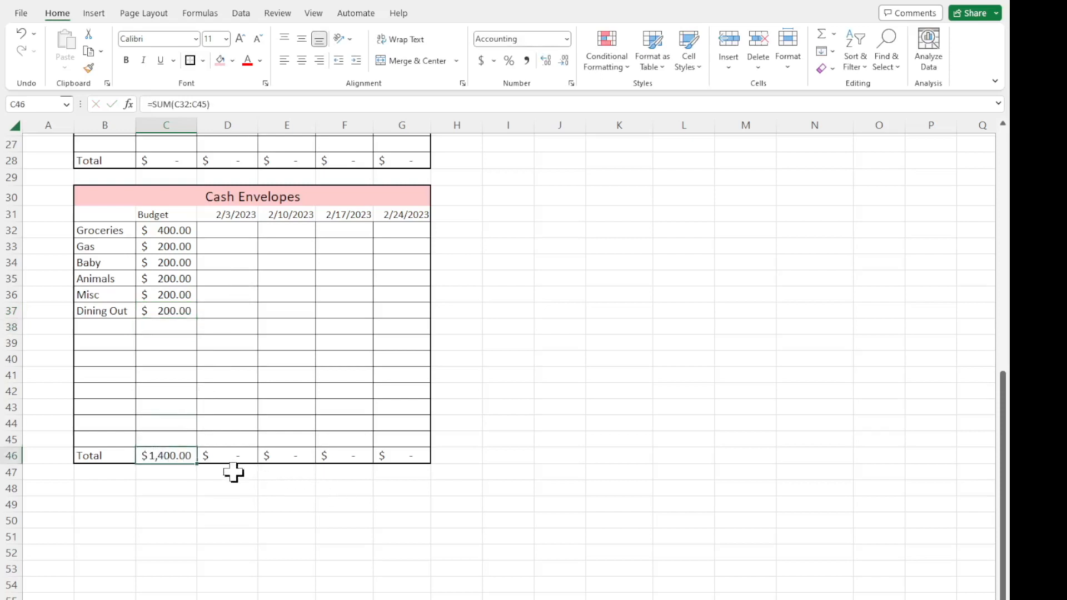
Enter Expenses budget amounts in C14:C17: 1500 for Rent, 150 for Energy, 50 for Water and 50 for Gas.
scroll(210, 465, "up", 7)
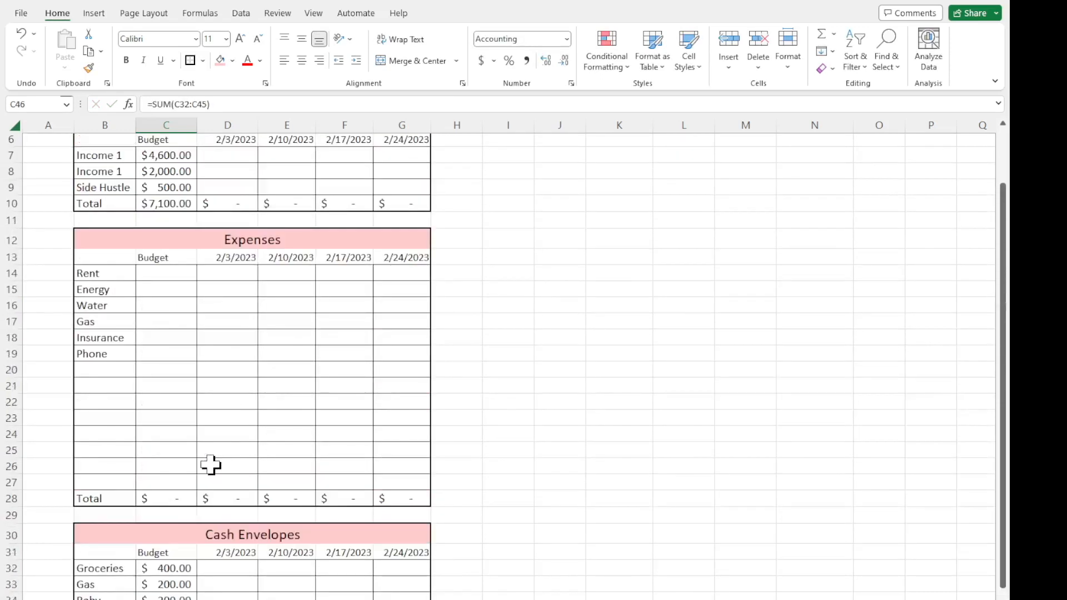
left_click(159, 261)
left_click(159, 274)
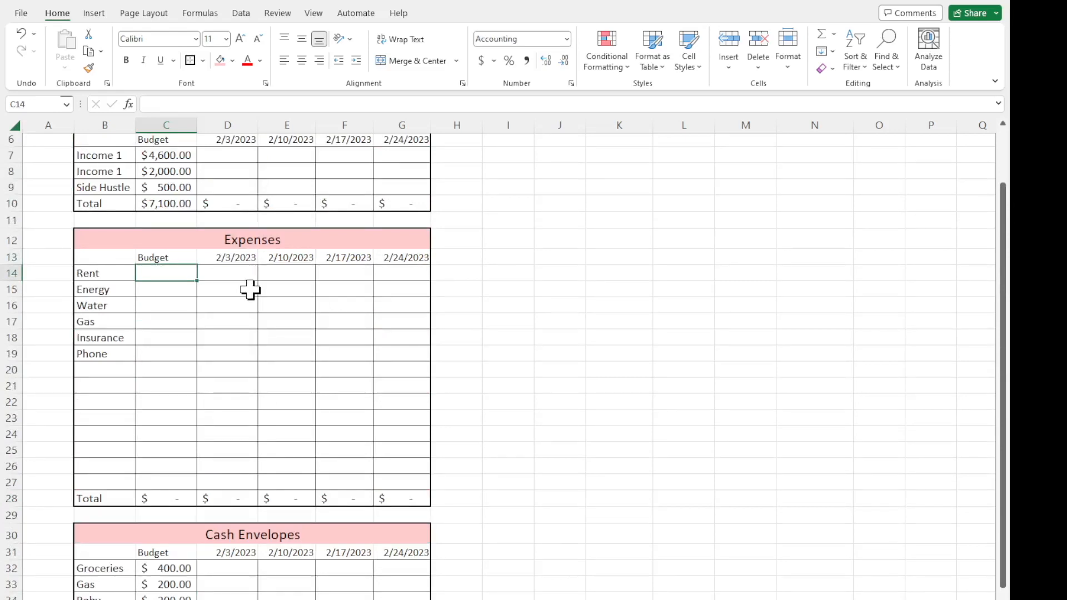
type("1500")
key("Return")
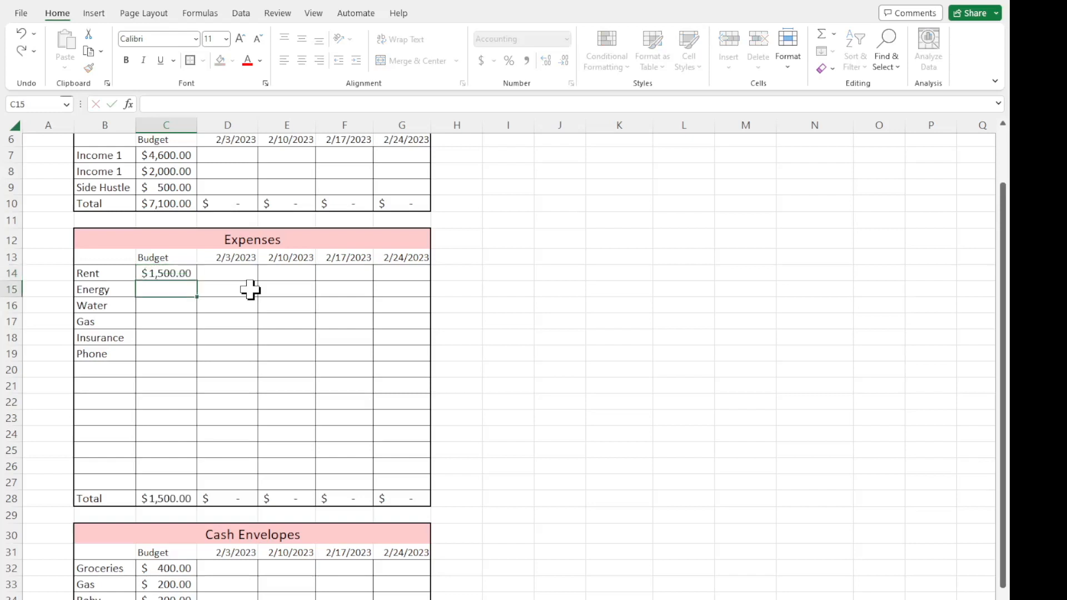
type("150")
key("Return")
type("50")
key("Return")
type("50")
key("Return")
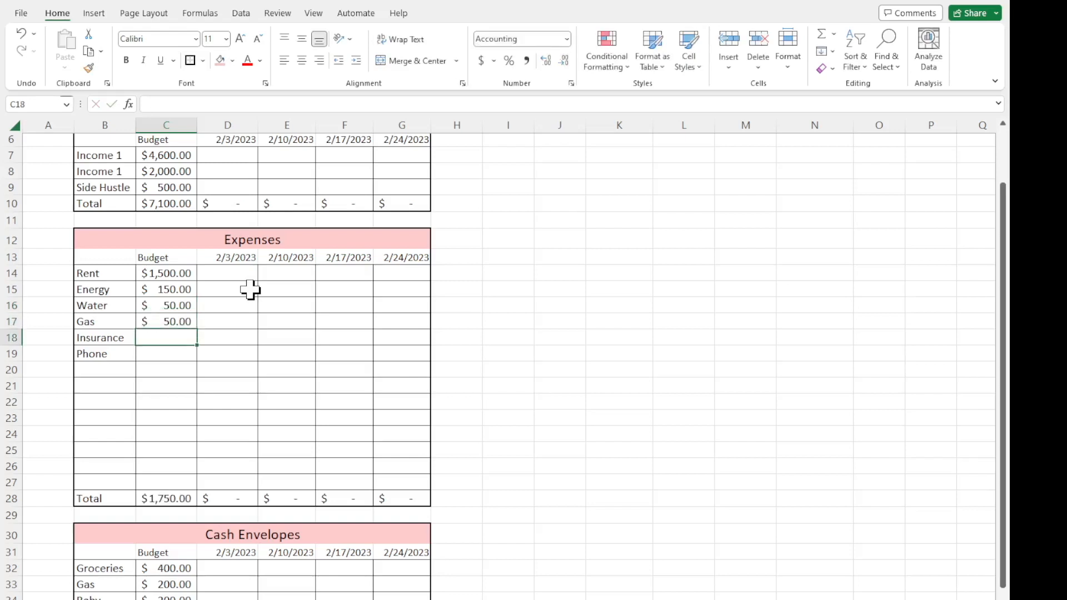
Enter Expenses budgets of 200 for Insurance and 150 for Phone, and check the total in C28.
type("200")
key("Return")
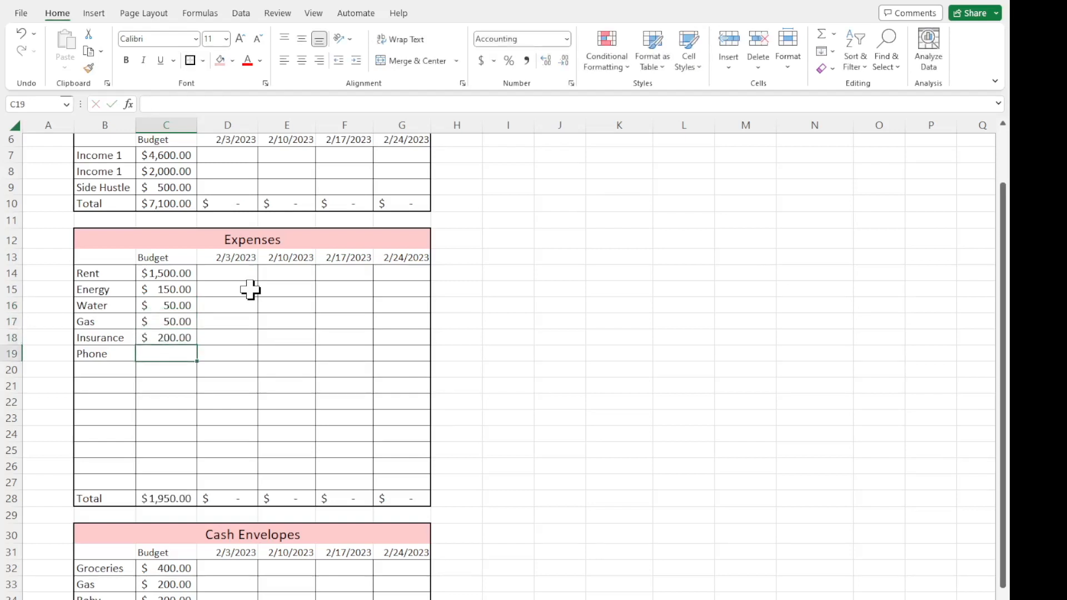
type("150")
key("Return")
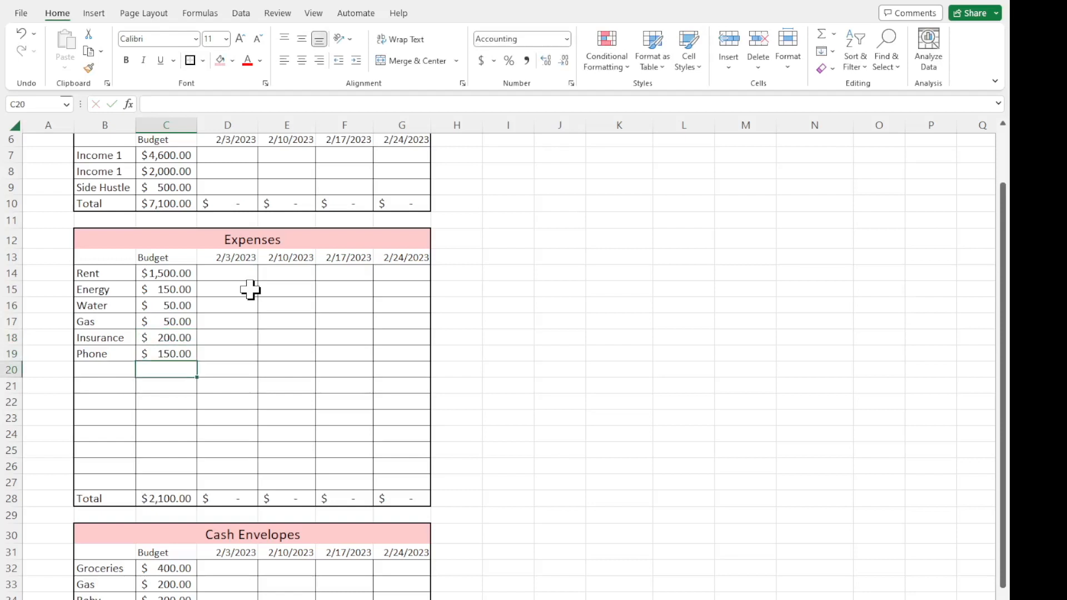
left_click(179, 498)
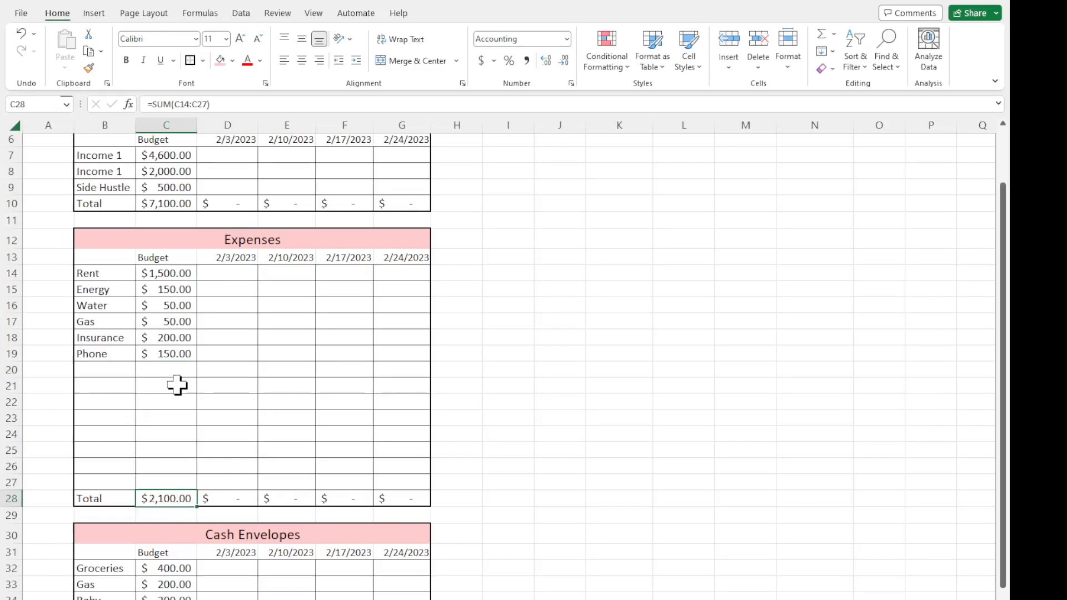
Copy the whole Cash Envelopes table, B30:G46, and paste it below starting at B48.
scroll(177, 386, "down", 5)
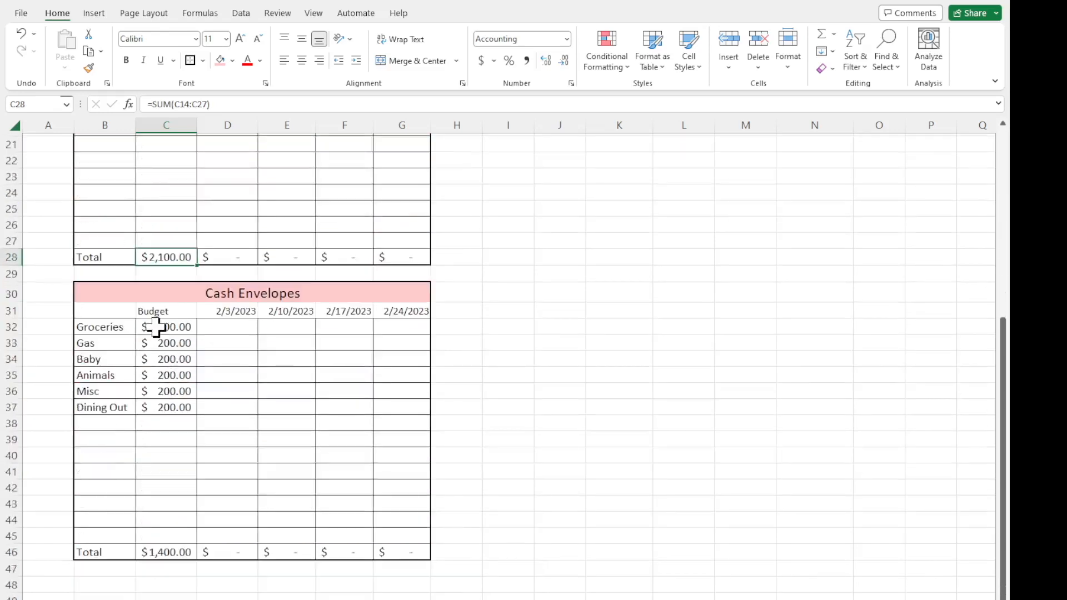
left_click(157, 473)
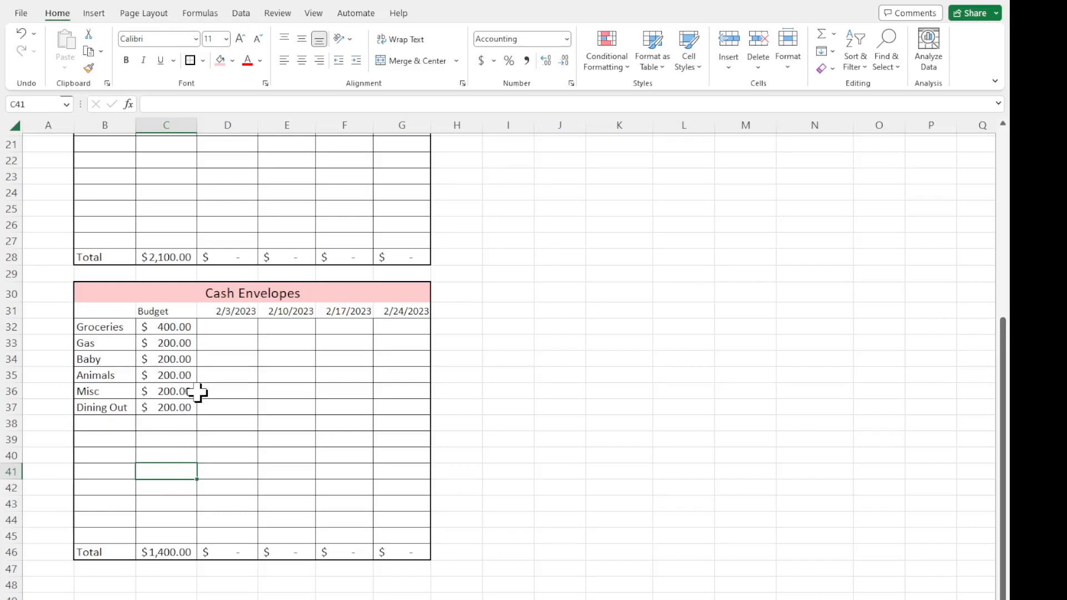
scroll(199, 392, "up", 6)
scroll(198, 393, "down", 10)
scroll(199, 393, "up", 2)
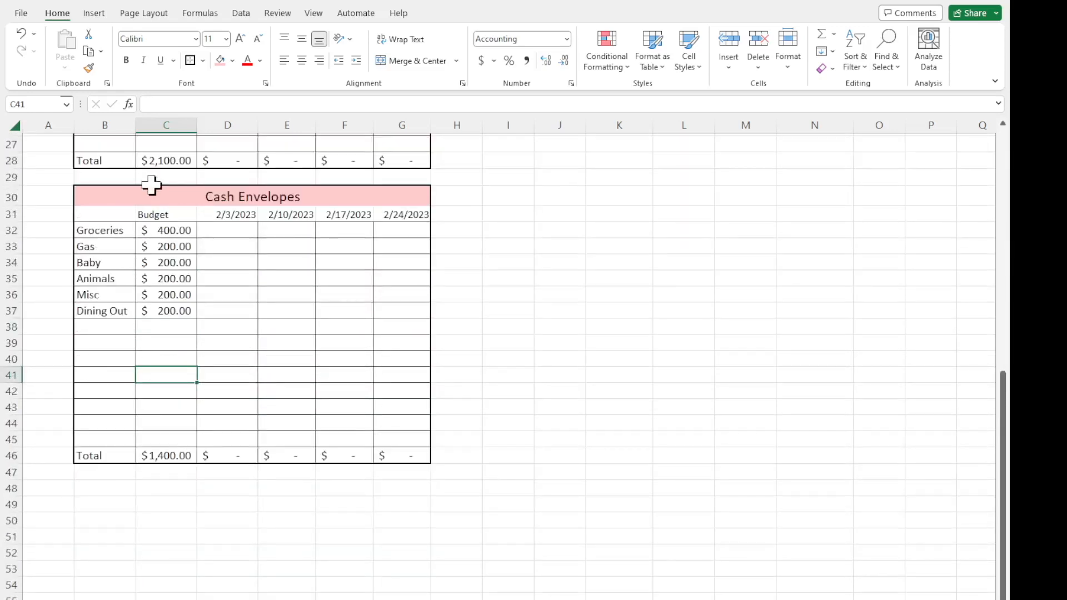
left_click_drag(115, 198, 377, 457)
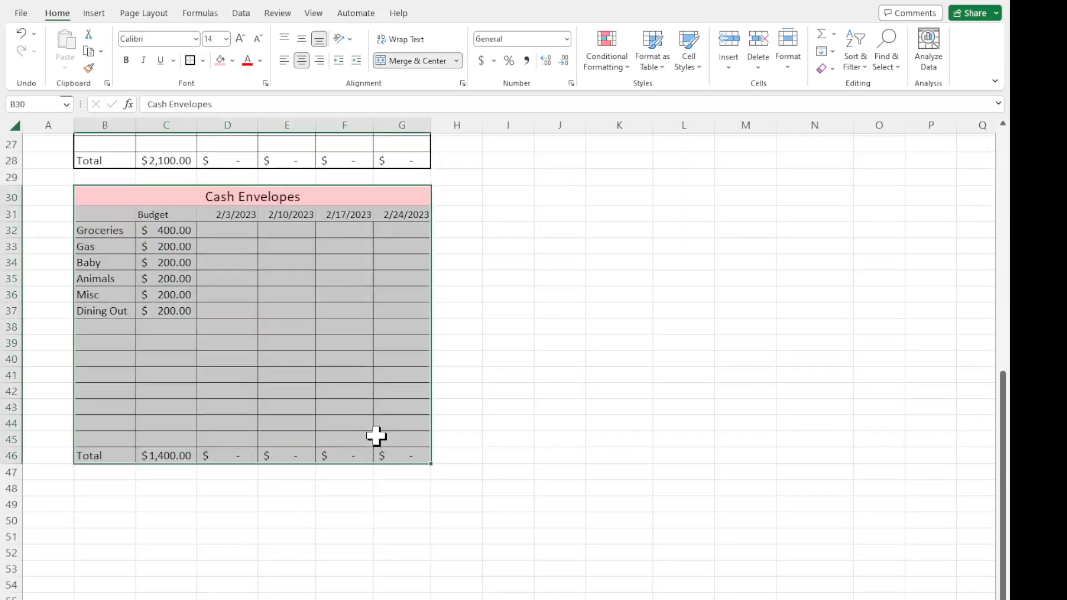
key("ctrl+c")
left_click(108, 491)
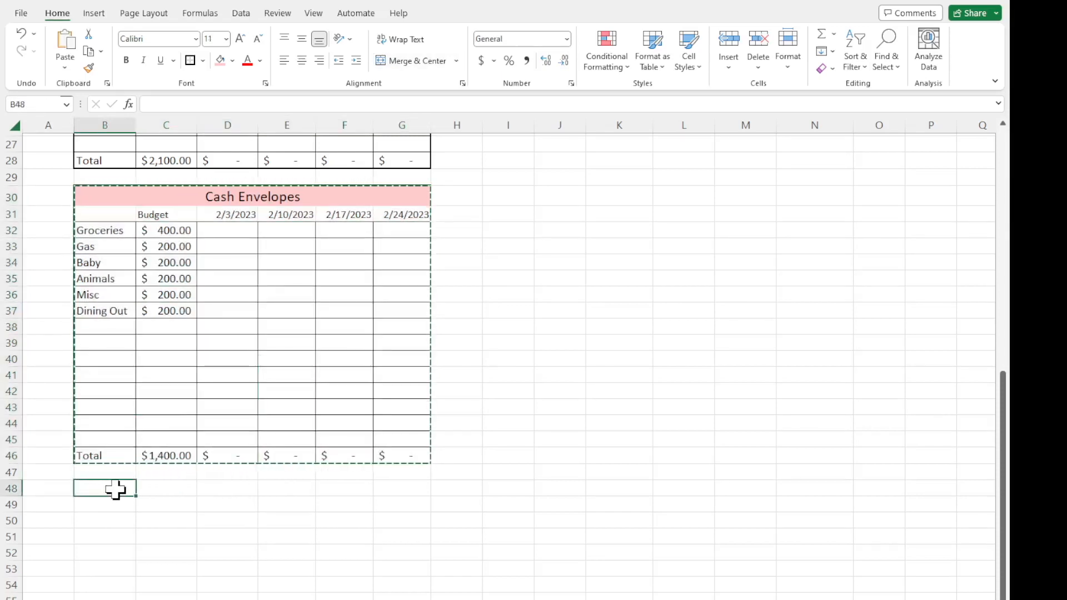
key("ctrl+v")
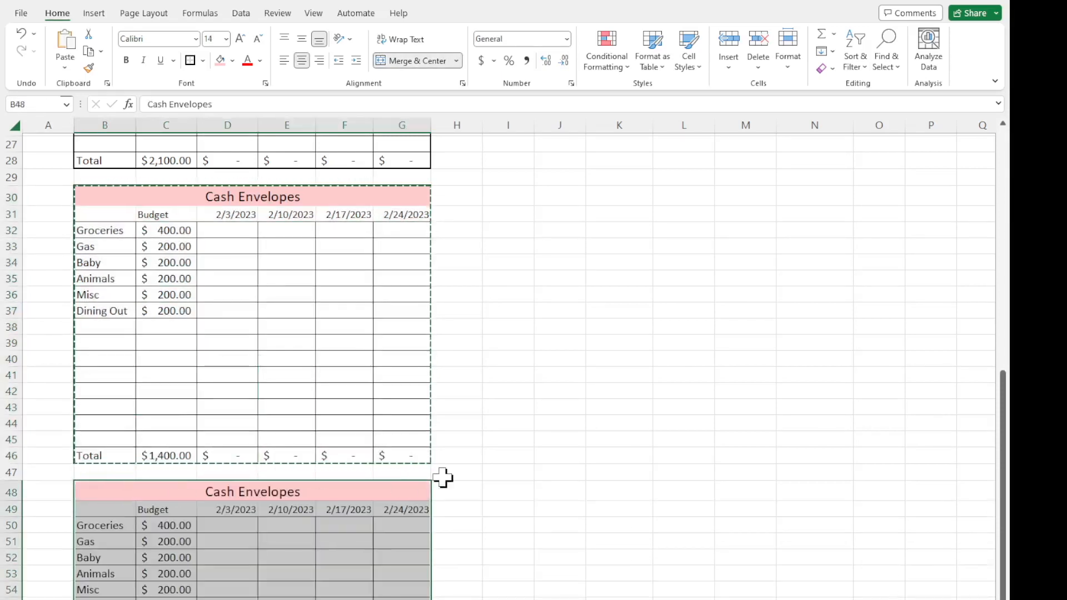
double_click(475, 473)
Change the title of the pasted table in B48 to Sinking Funds.
scroll(526, 410, "down", 4)
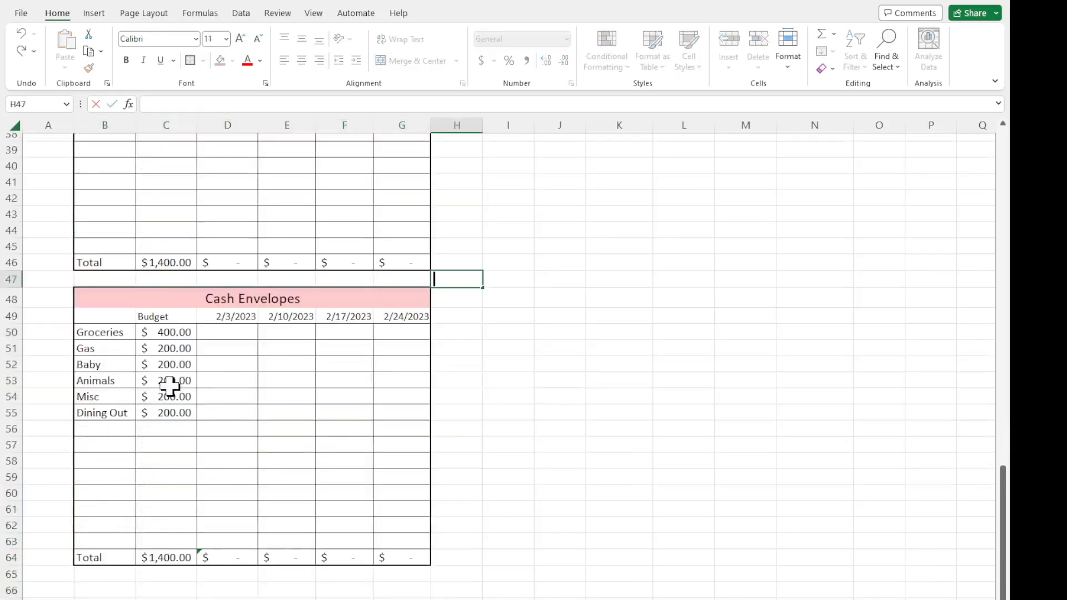
left_click(223, 301)
type("S")
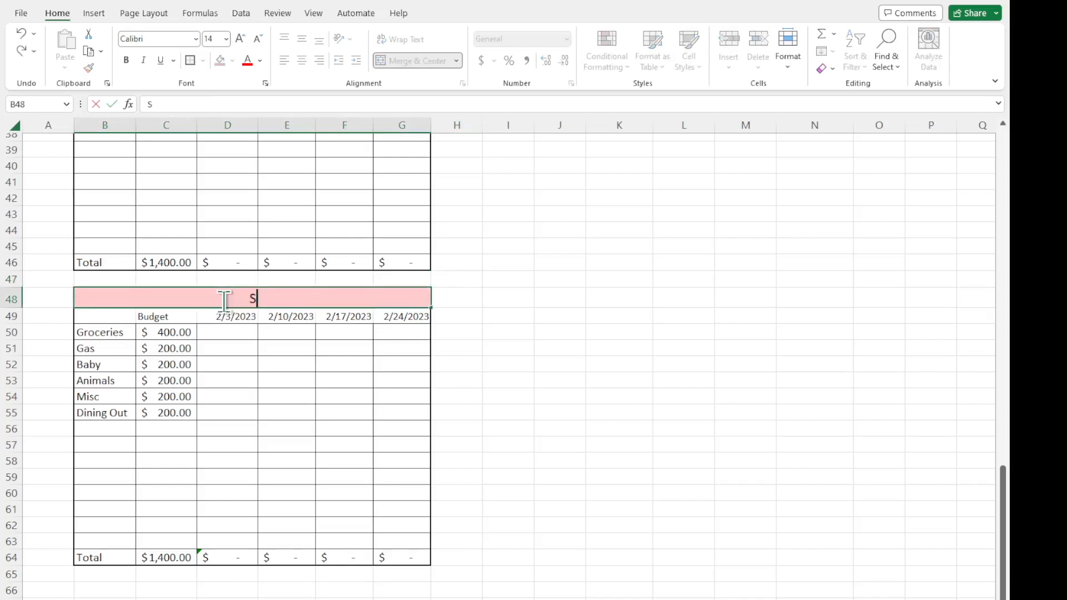
type("inking Funds")
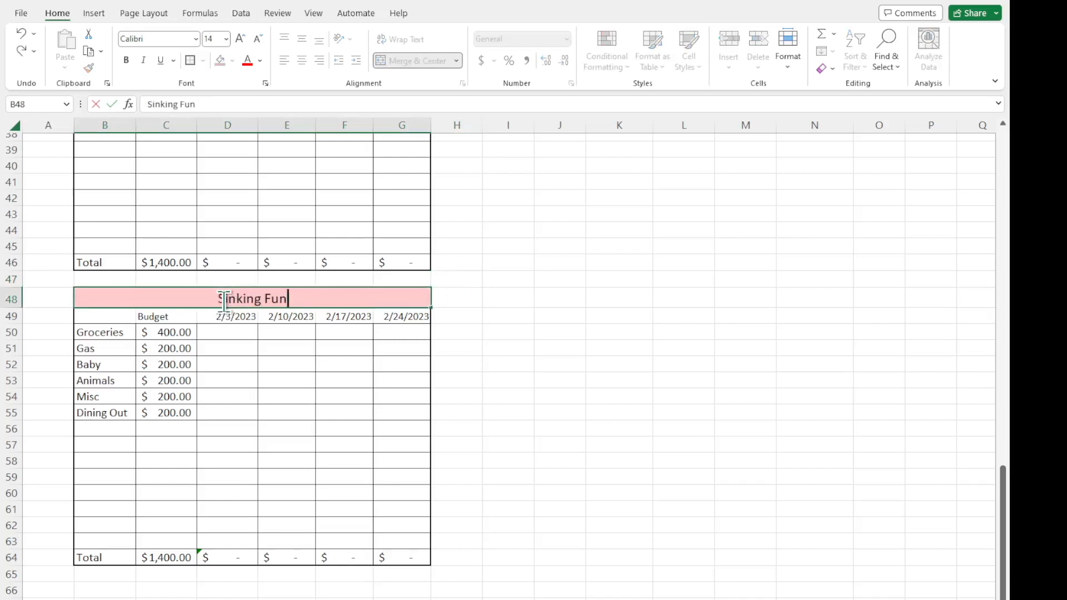
key("Return")
Replace the first three Sinking Funds labels in B50:B52 with Christmas, Birthday and Anniversary.
left_click(125, 335)
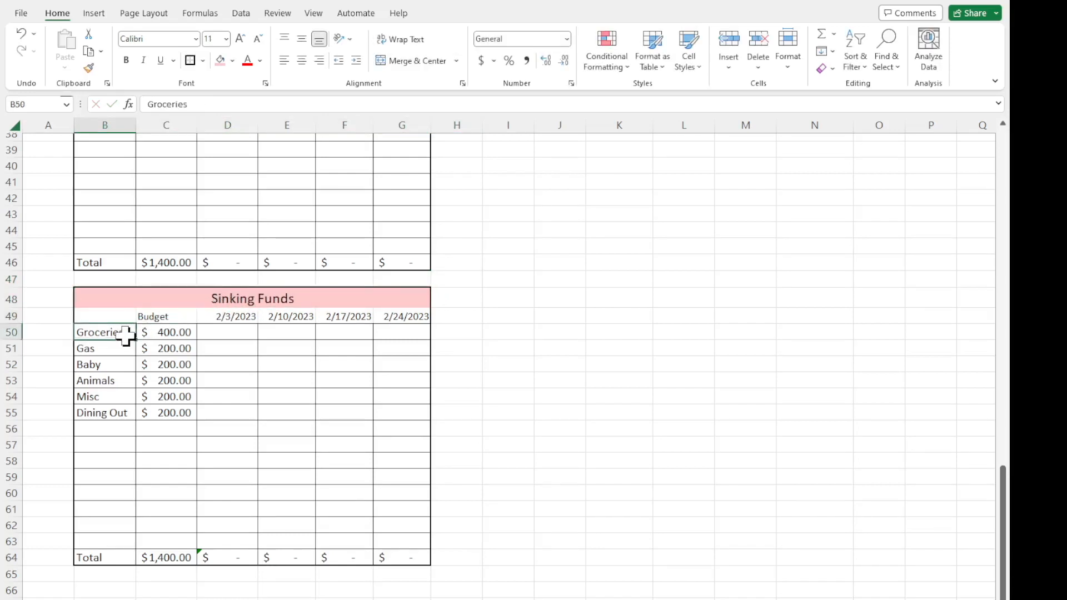
type("Christmas")
key("Return")
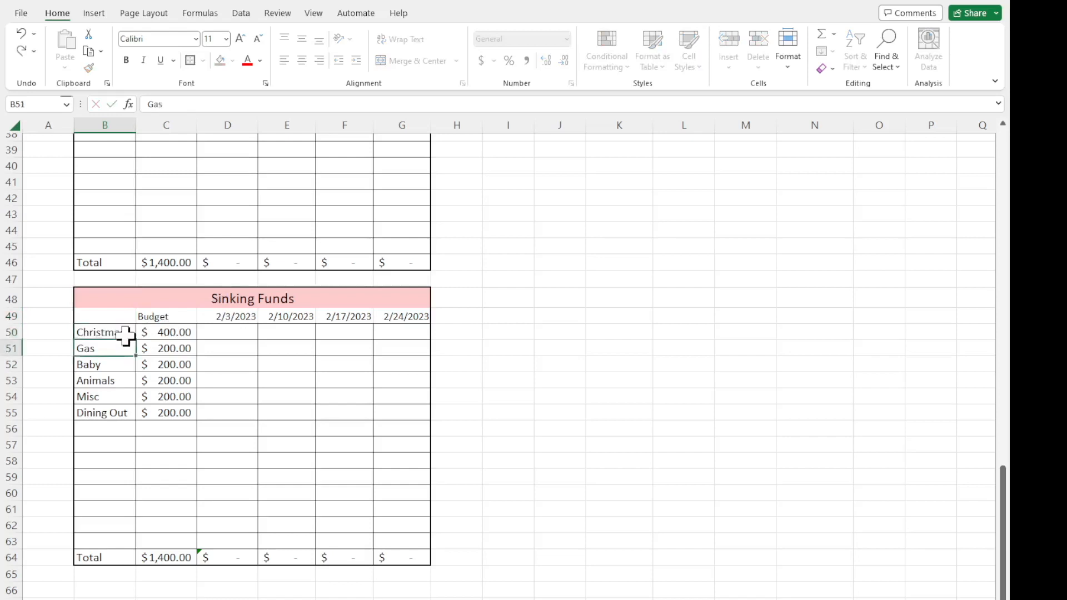
type("Birthday")
key("Return")
type("Anni")
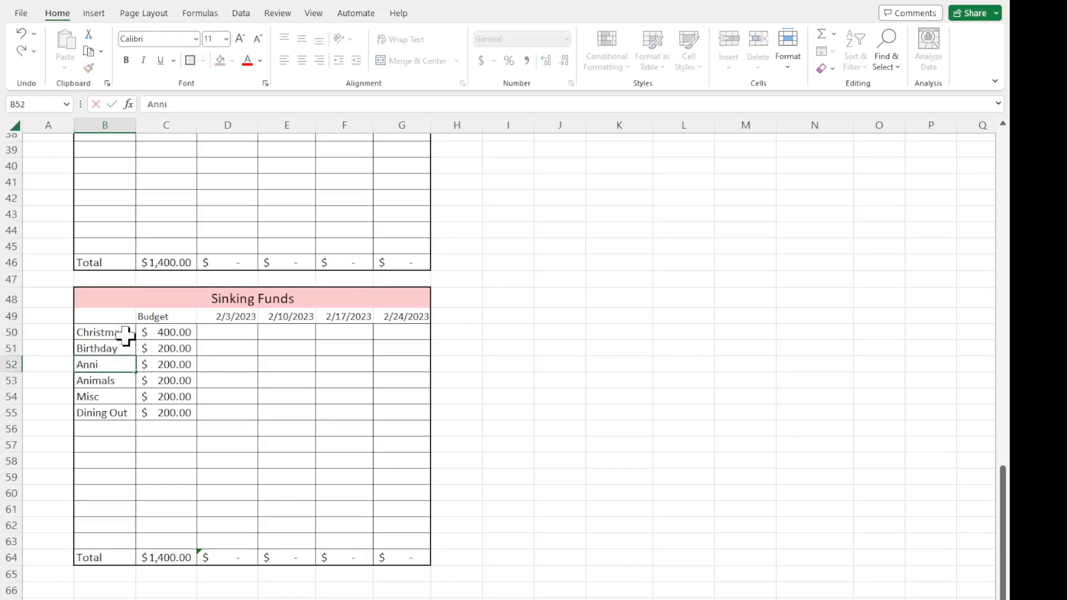
type("eersary")
key("Return")
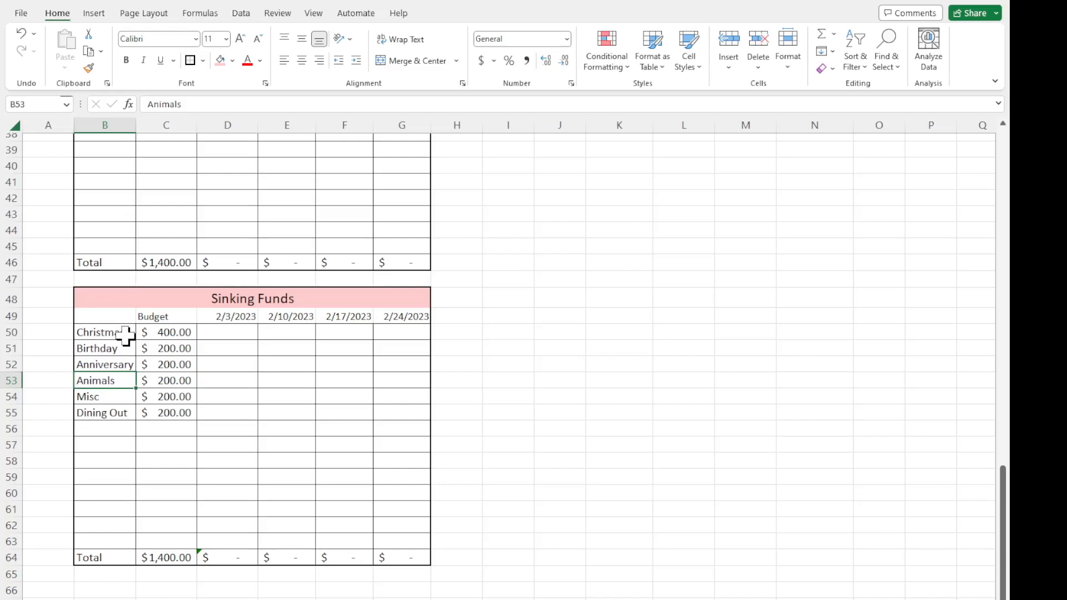
Replace the remaining copied Sinking Funds labels in B53:B55 with Vacation, Hair and Car Maint.
type("Vacation")
key("Return")
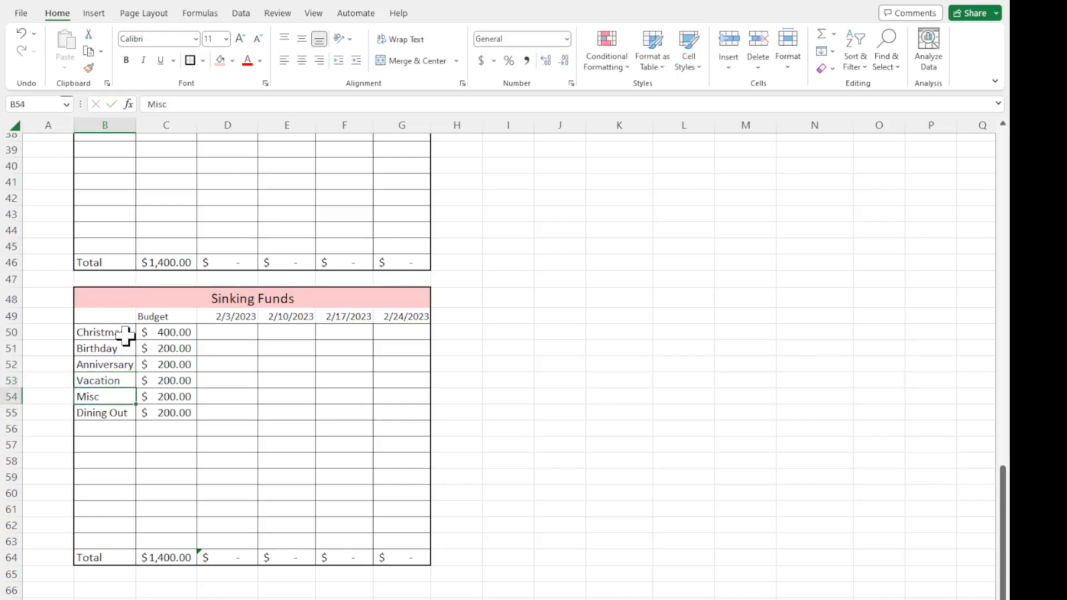
type("Hair")
key("Return")
type("Car Ma")
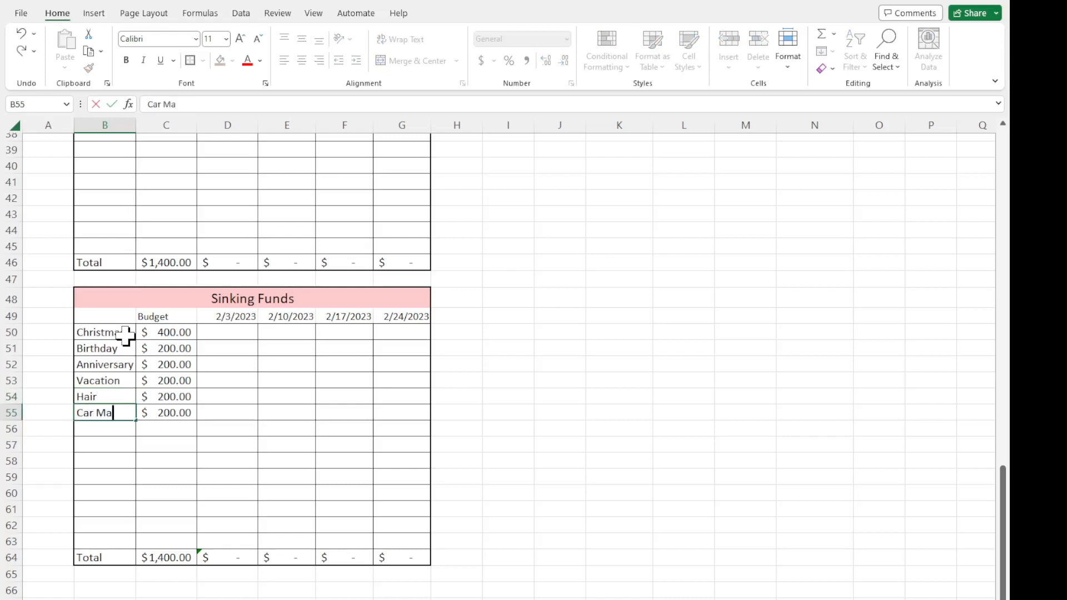
type("int")
key("Return")
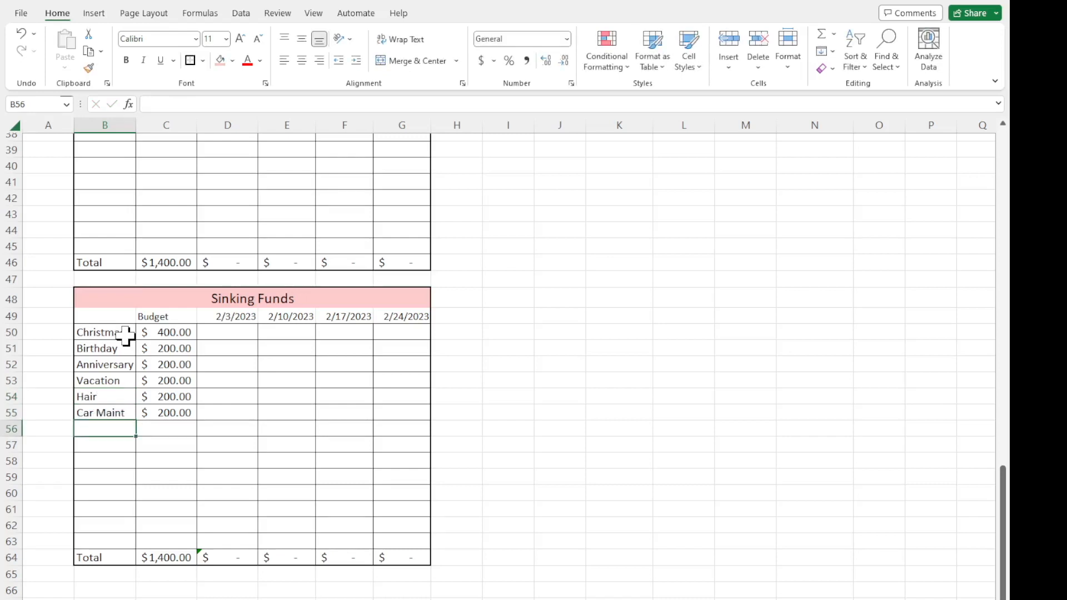
Add an Amazon Prime label in B56 and autofit column B to its contents.
type("Amazon Prim")
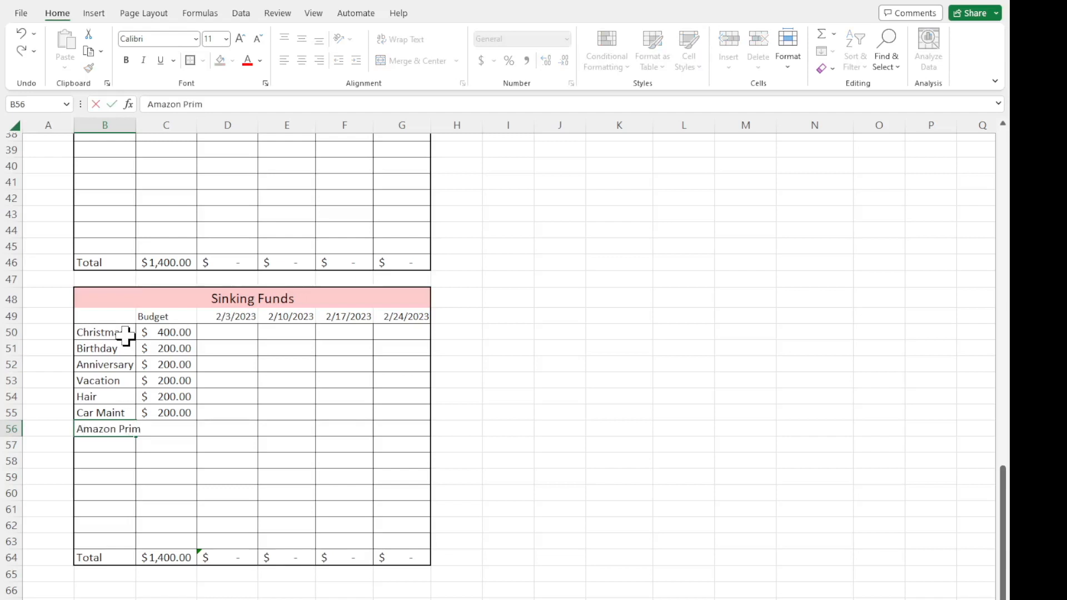
key("Return")
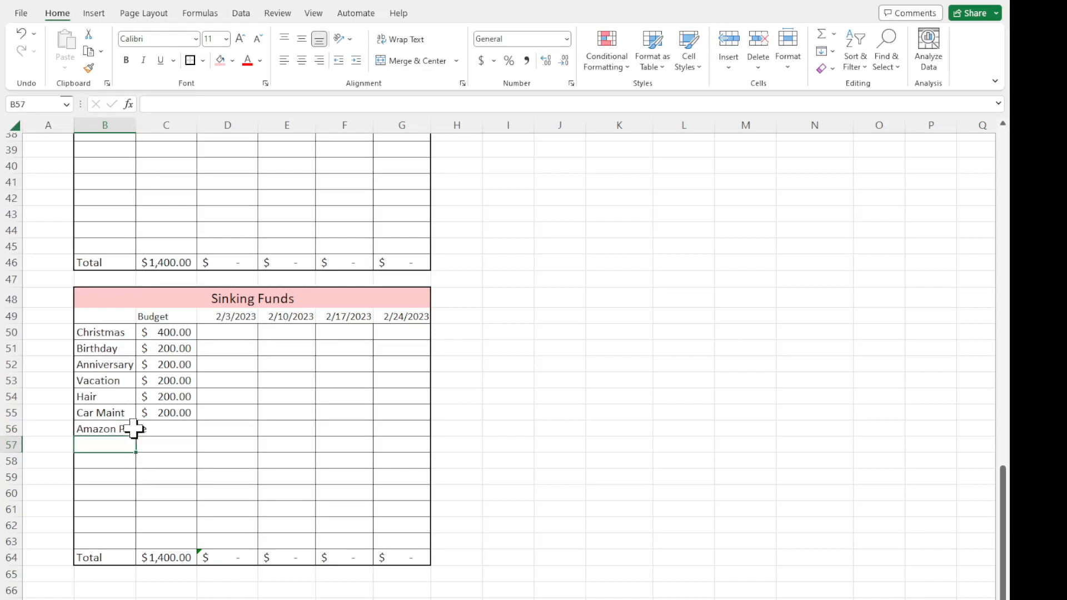
double_click(134, 128)
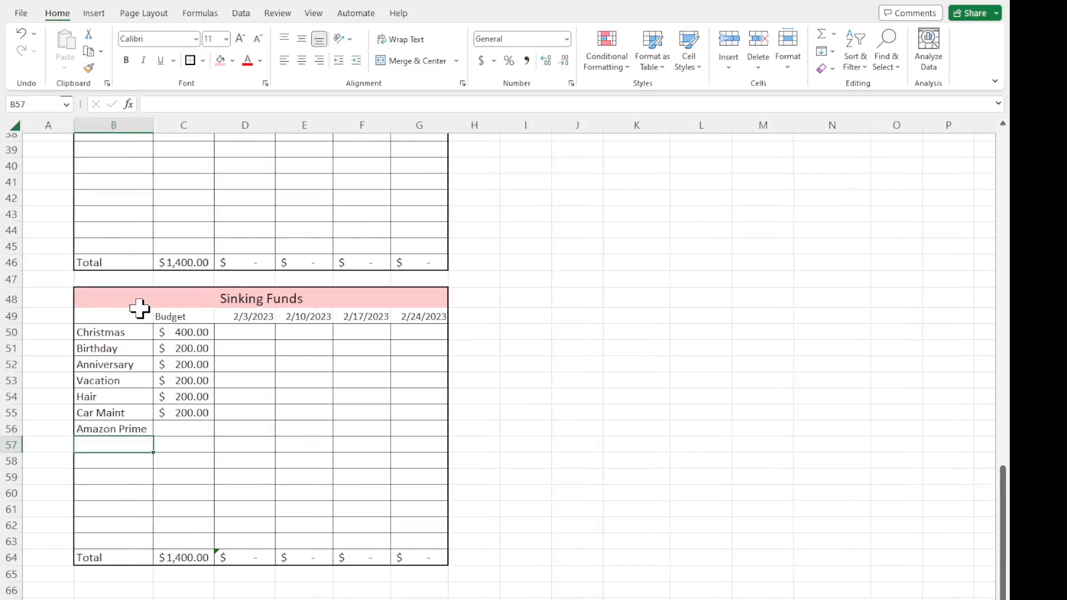
left_click(121, 431)
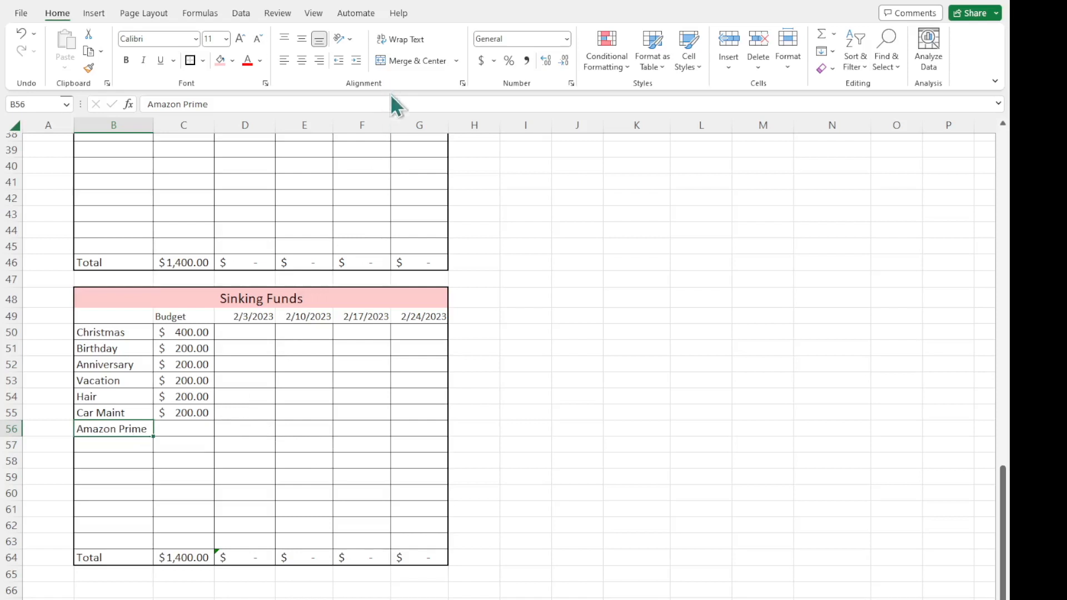
Enter the long sample text gbkjgbugbhidfgbudbgkfbgkjdf in G51 and apply Wrap Text to that cell.
left_click(436, 347)
type("gbkj")
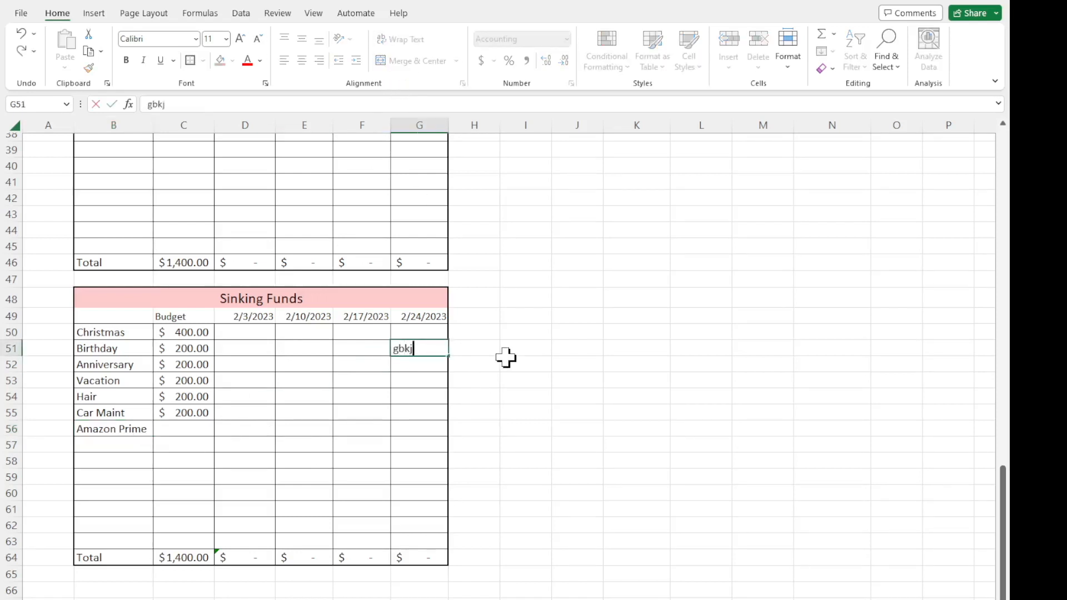
type("gbugbhidfgbudbgkfbgkjdf")
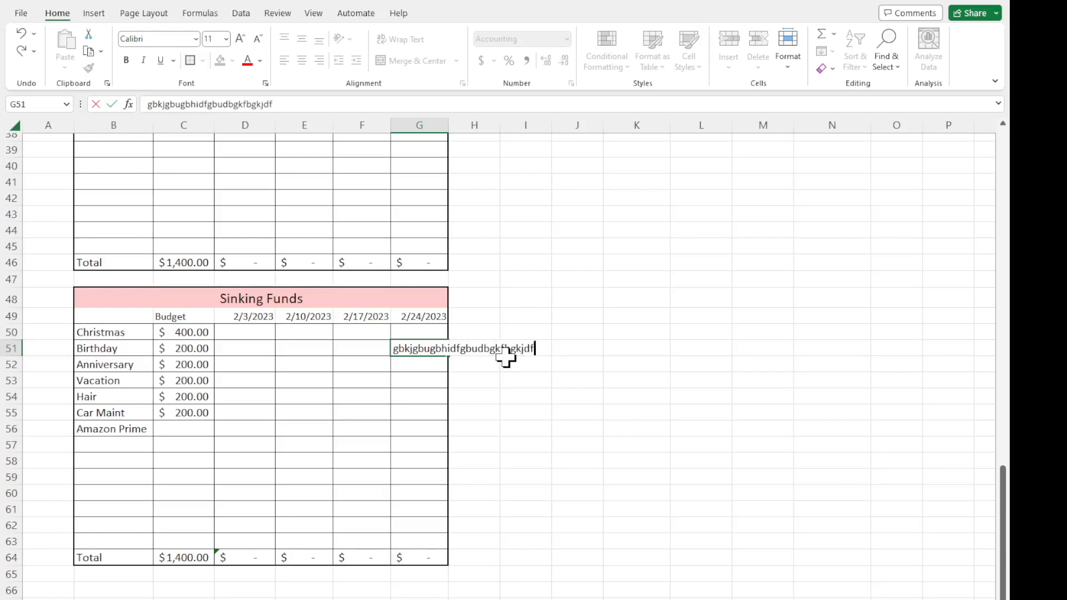
key("Return")
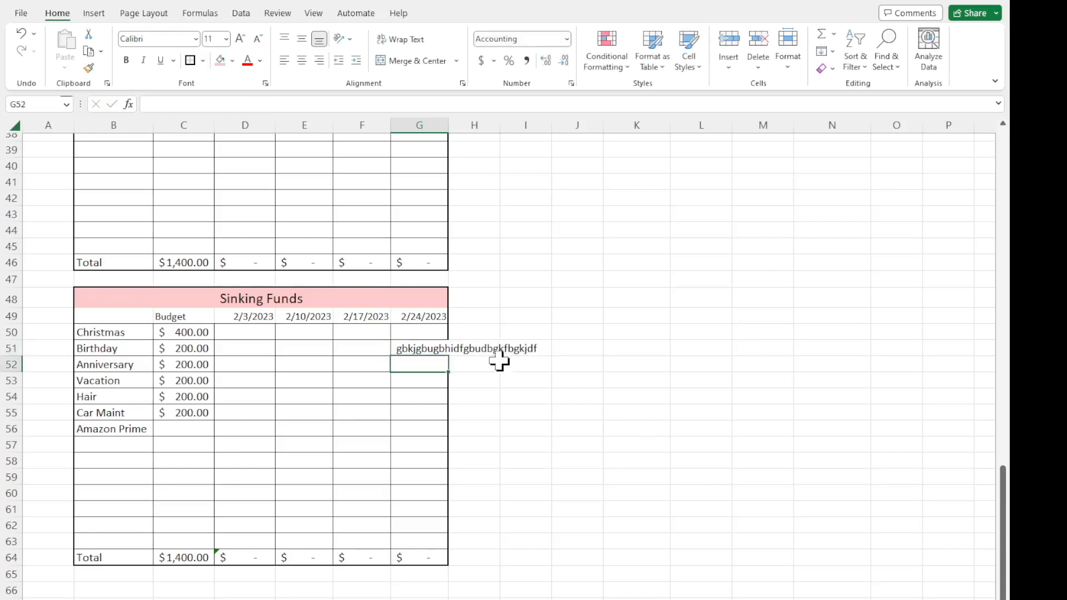
left_click(431, 349)
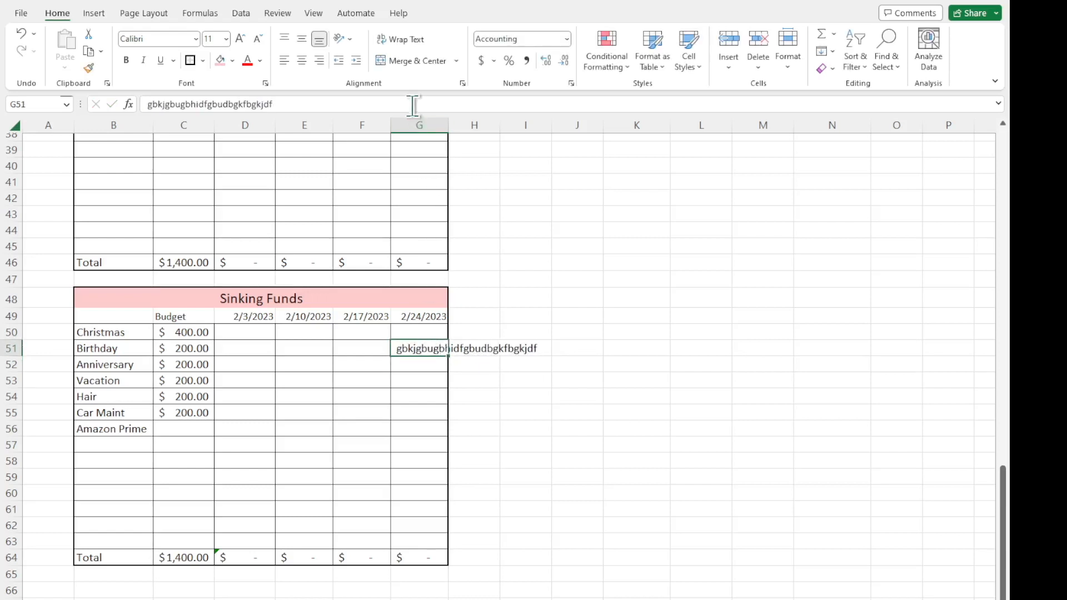
left_click(405, 38)
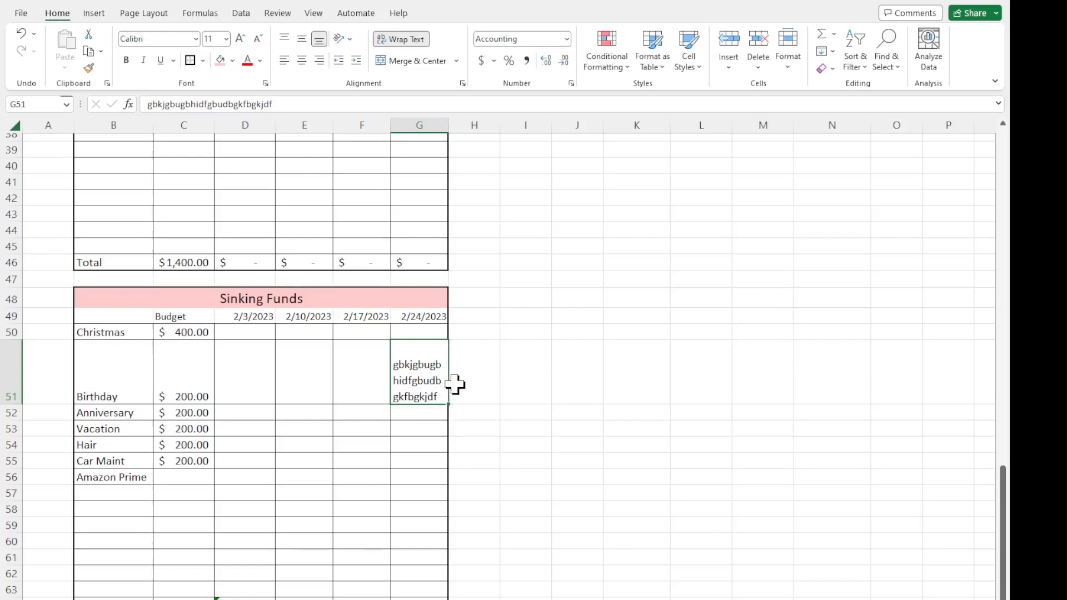
Undo the text wrapping and the sample text entry in G51.
left_click(21, 35)
left_click(20, 35)
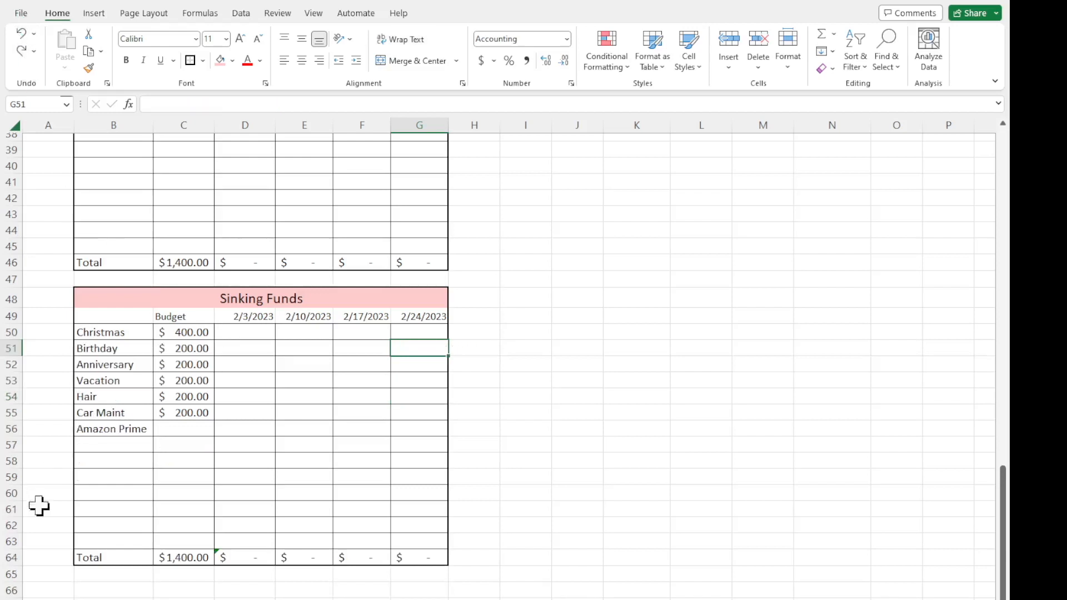
Check the SUM formulas in the Sinking Funds total row, cells C64 and D64.
left_click(156, 493)
left_click(183, 431)
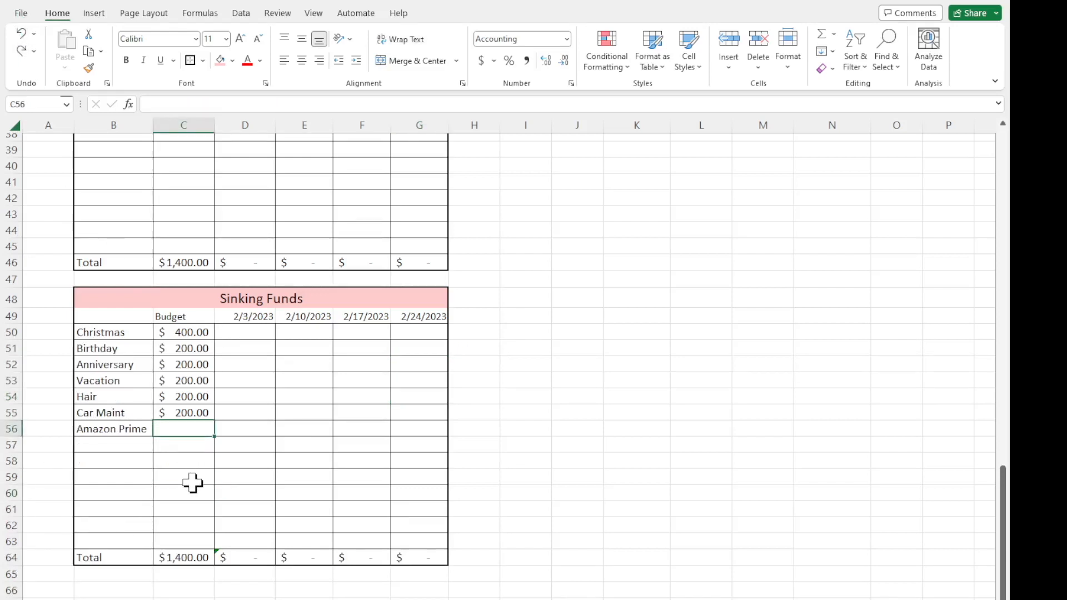
left_click(198, 560)
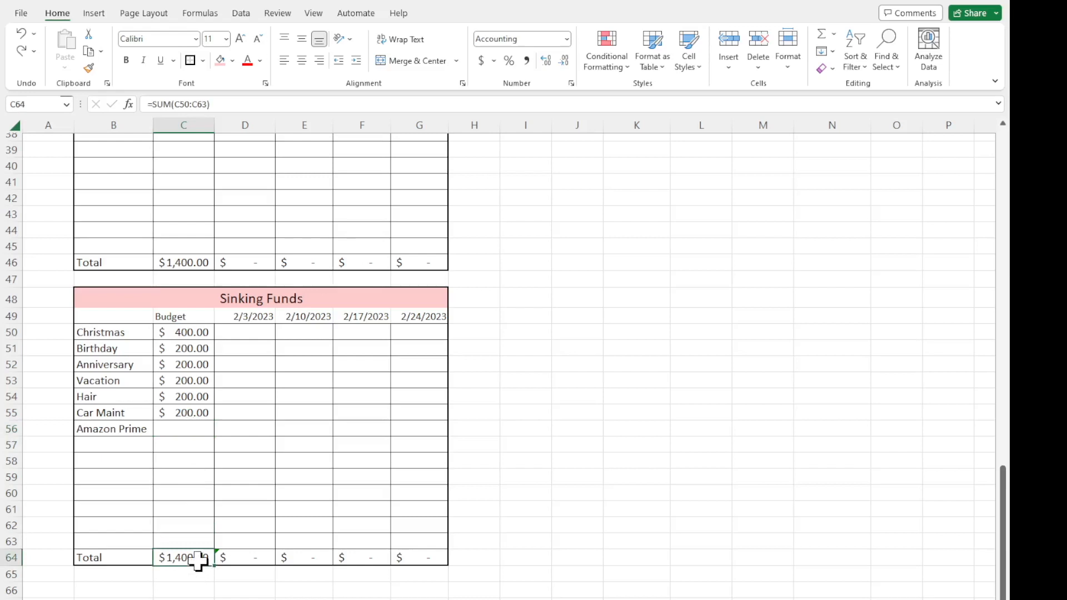
left_click(249, 102)
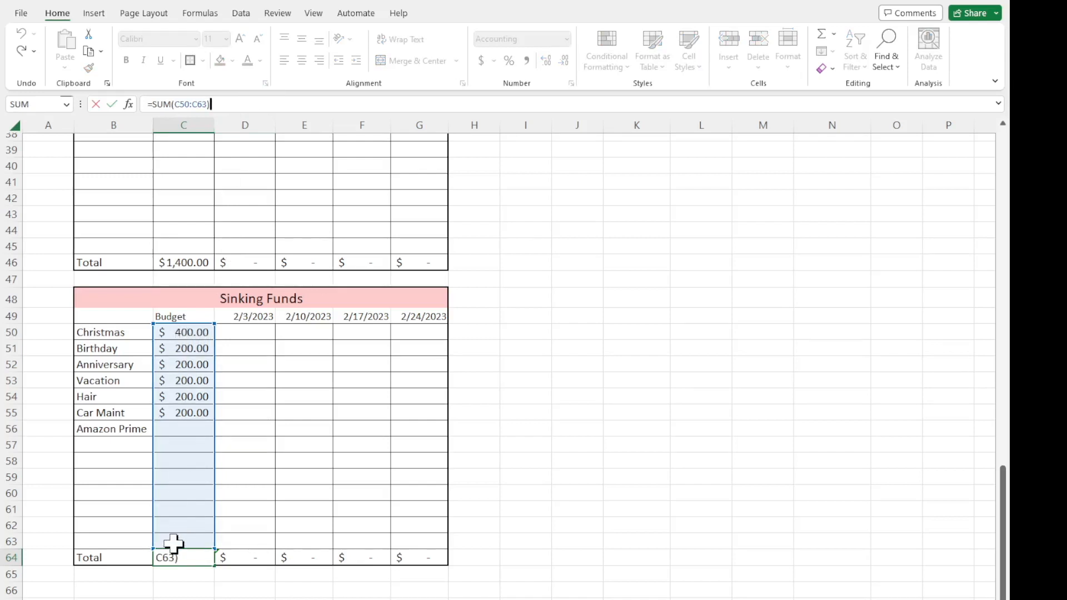
key("Return")
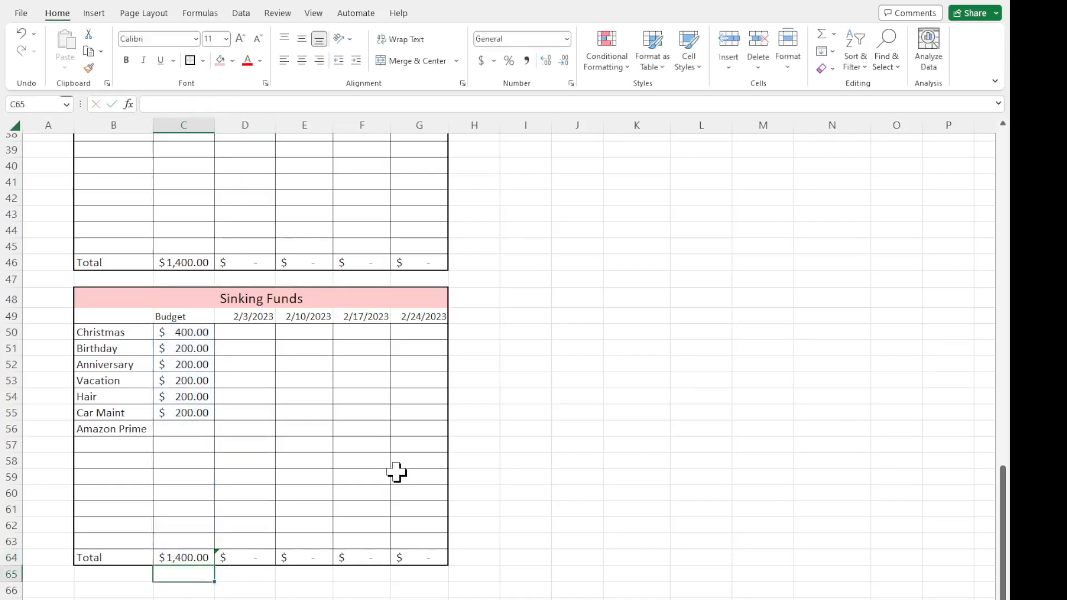
left_click(254, 556)
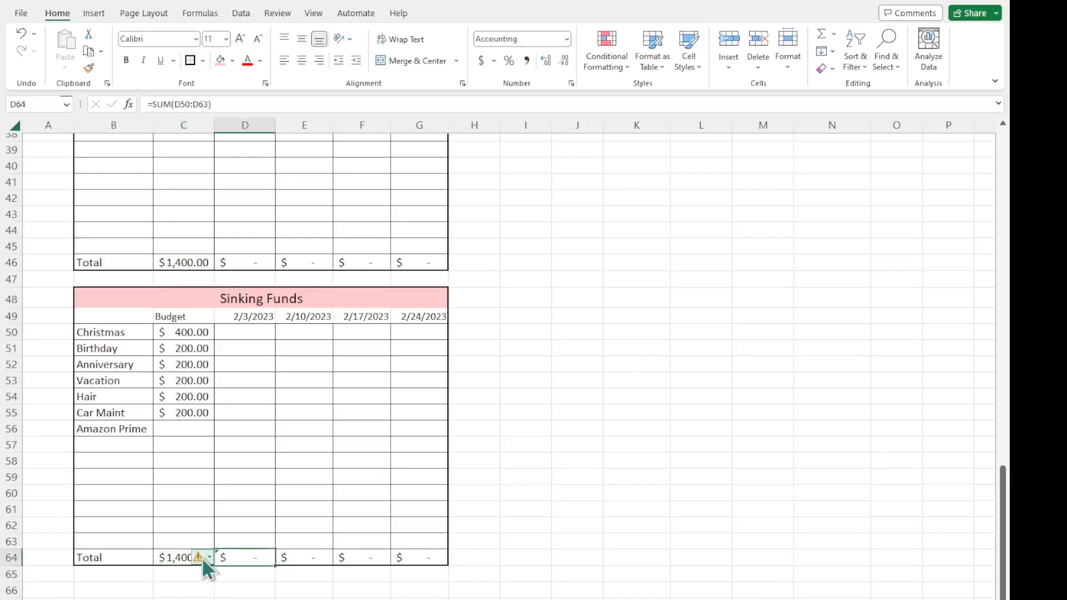
left_click(418, 598)
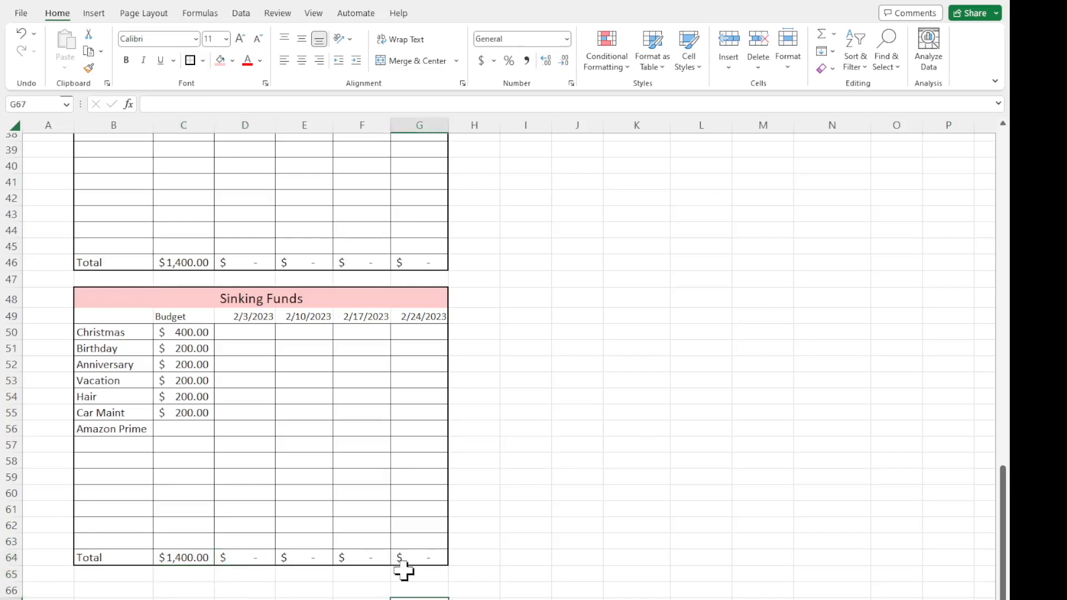
Review the dated columns and total rows of the Income, Expenses, Cash Envelopes and Sinking Funds sections.
mouse_move(260, 349)
left_mouse_down()
mouse_move(437, 453)
mouse_move(431, 478)
left_mouse_up()
left_click_drag(346, 429, 334, 414)
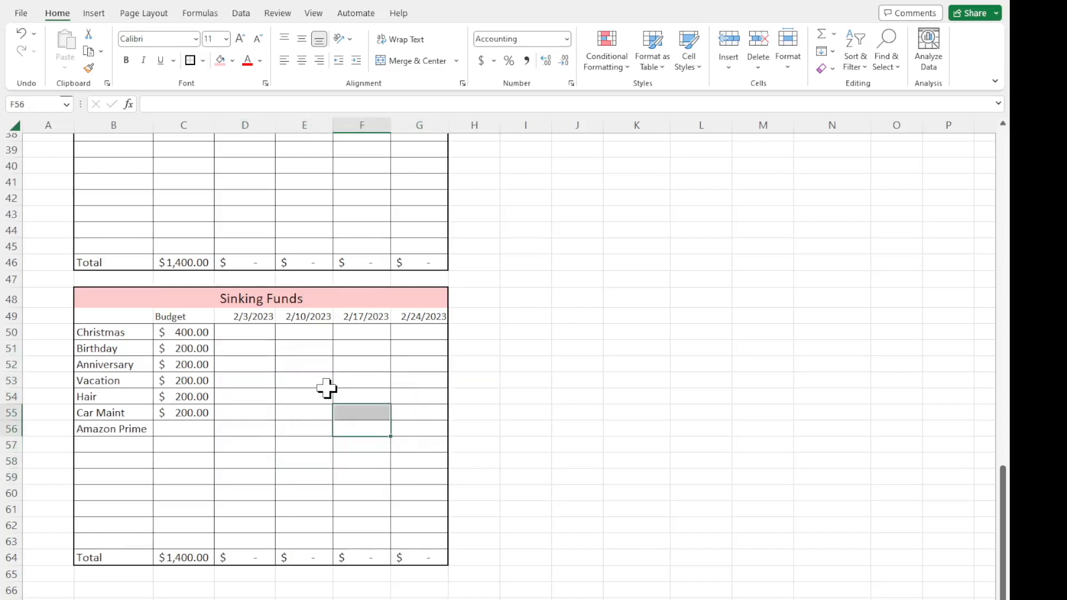
scroll(327, 388, "up", 1)
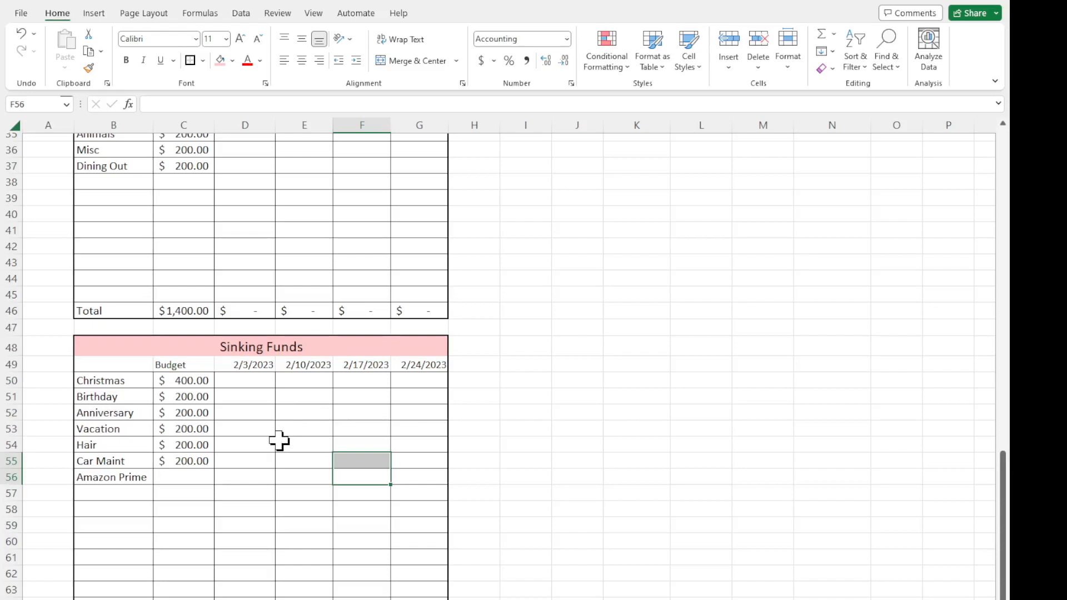
scroll(279, 440, "up", 4)
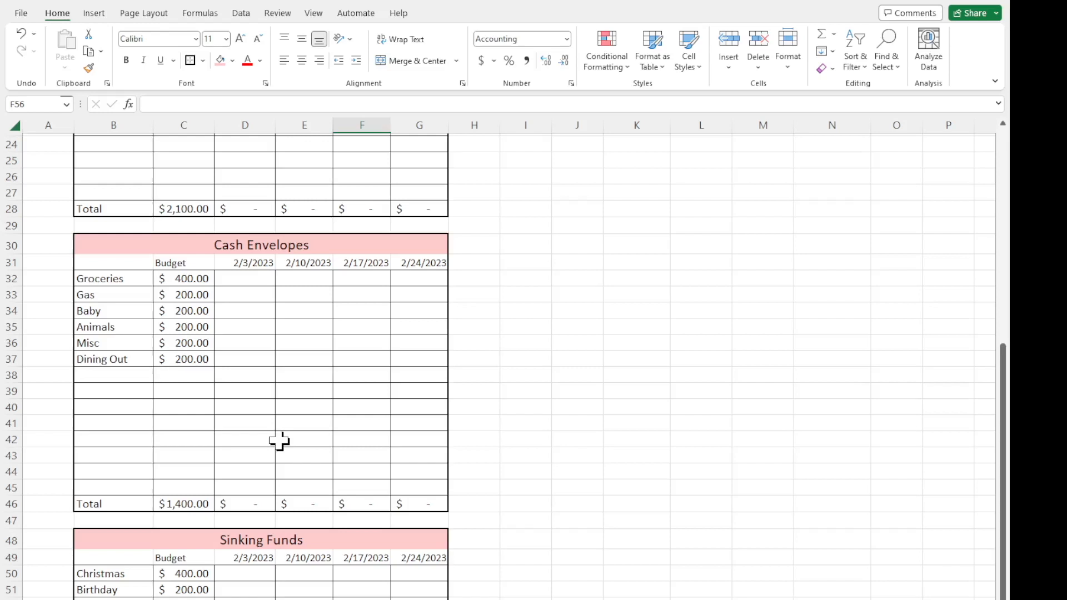
scroll(279, 441, "down", 1)
scroll(279, 441, "up", 6)
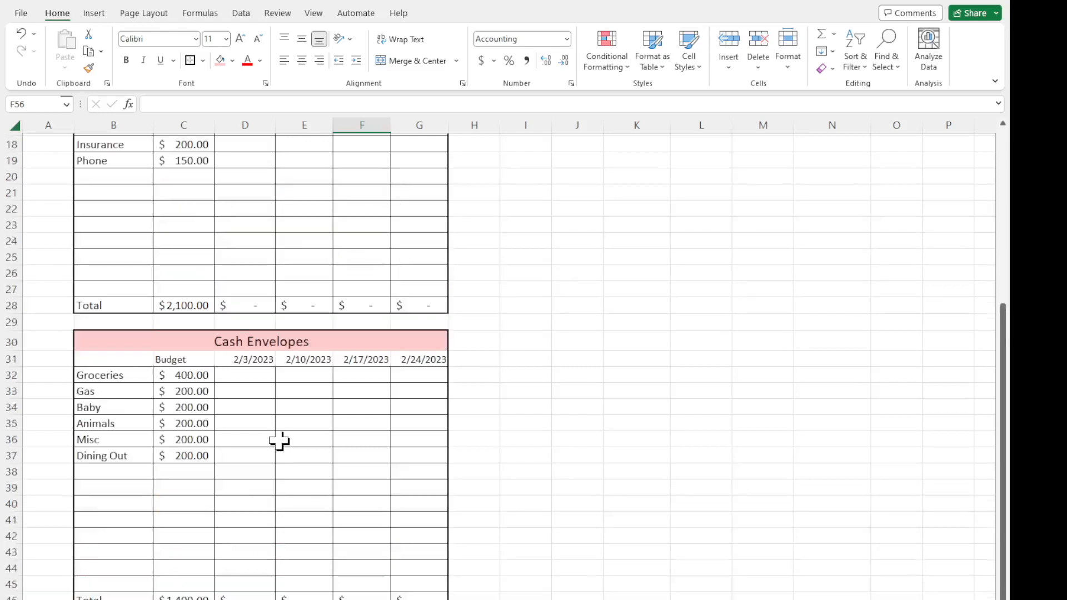
scroll(279, 441, "up", 3)
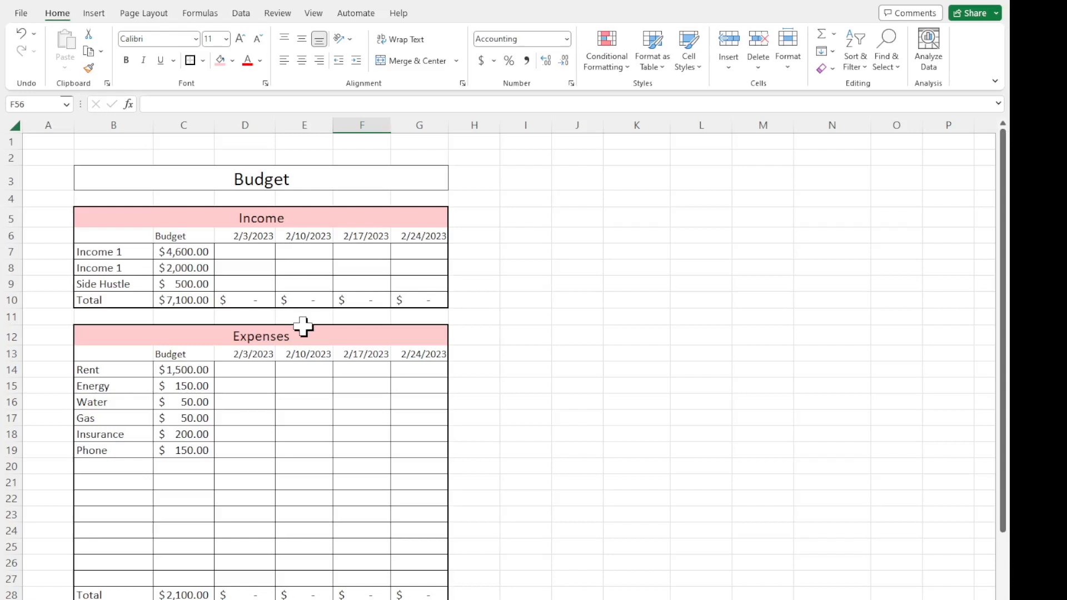
scroll(279, 477, "down", 12)
scroll(280, 477, "down", 2)
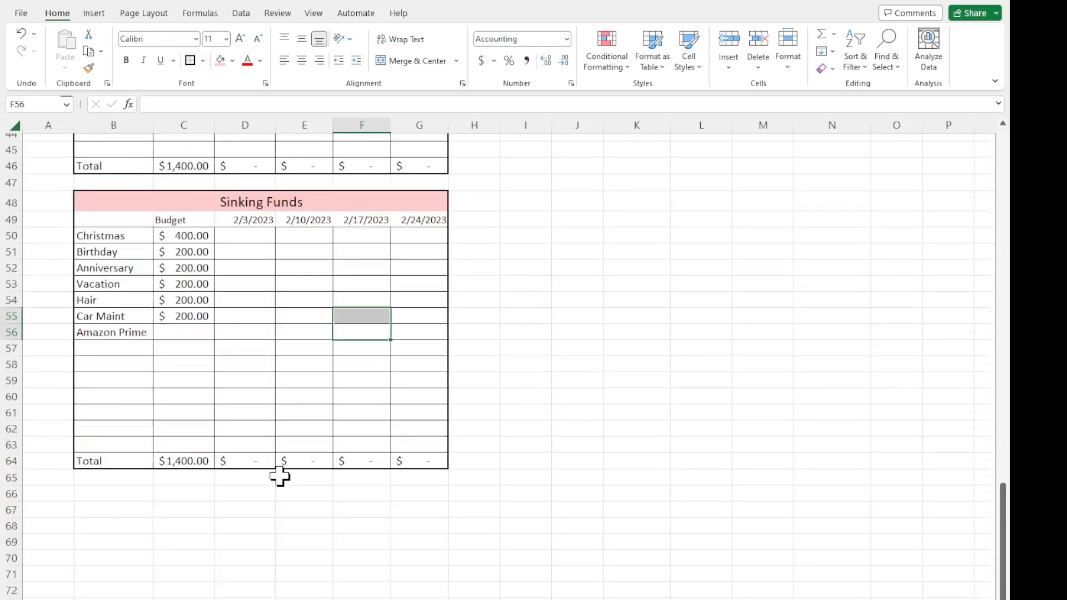
left_click(281, 493)
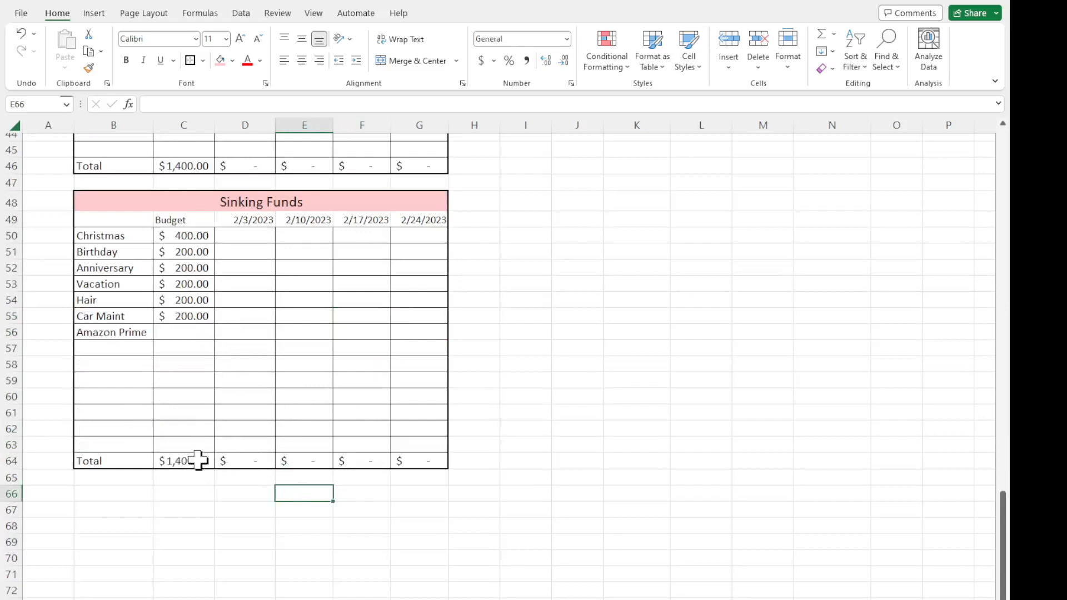
scroll(224, 371, "up", 5)
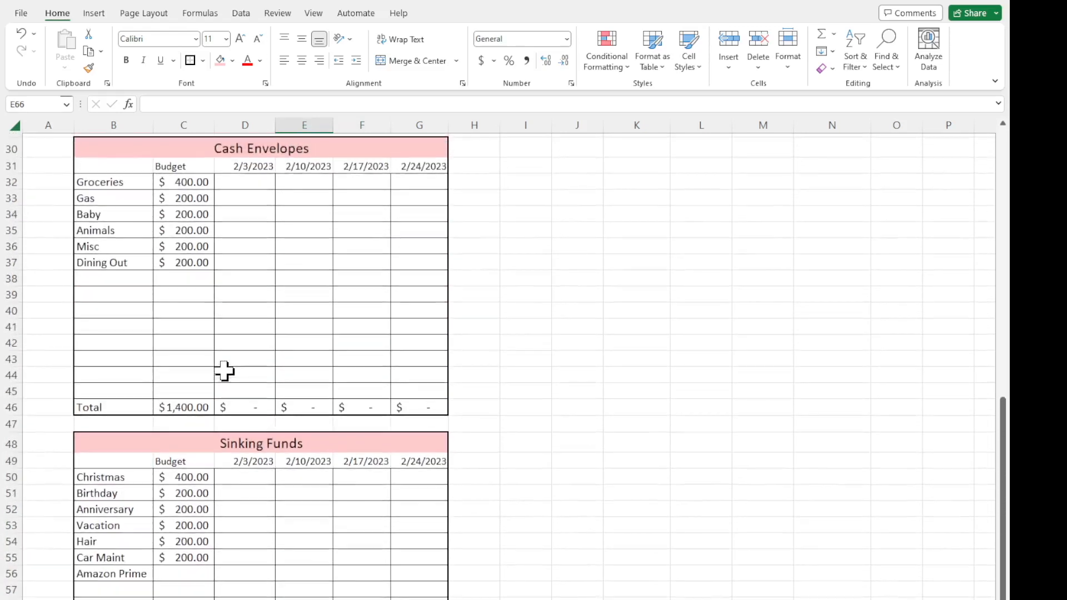
scroll(225, 371, "up", 7)
scroll(224, 372, "down", 6)
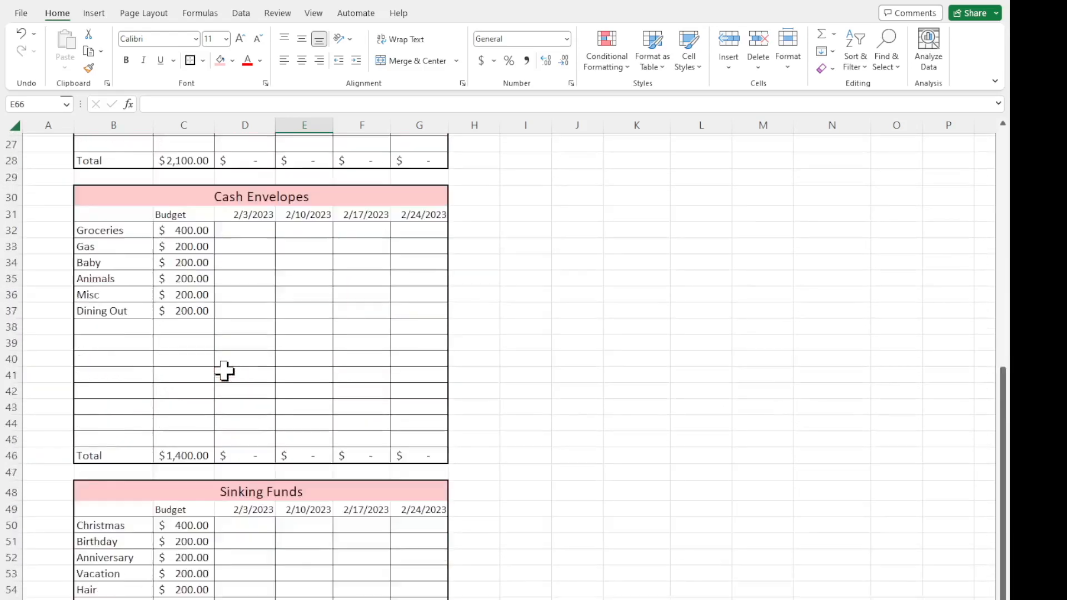
scroll(225, 371, "down", 7)
Apply all inner borders and a thick outside border to B66:G68 below the Sinking Funds section.
left_click_drag(110, 445, 417, 477)
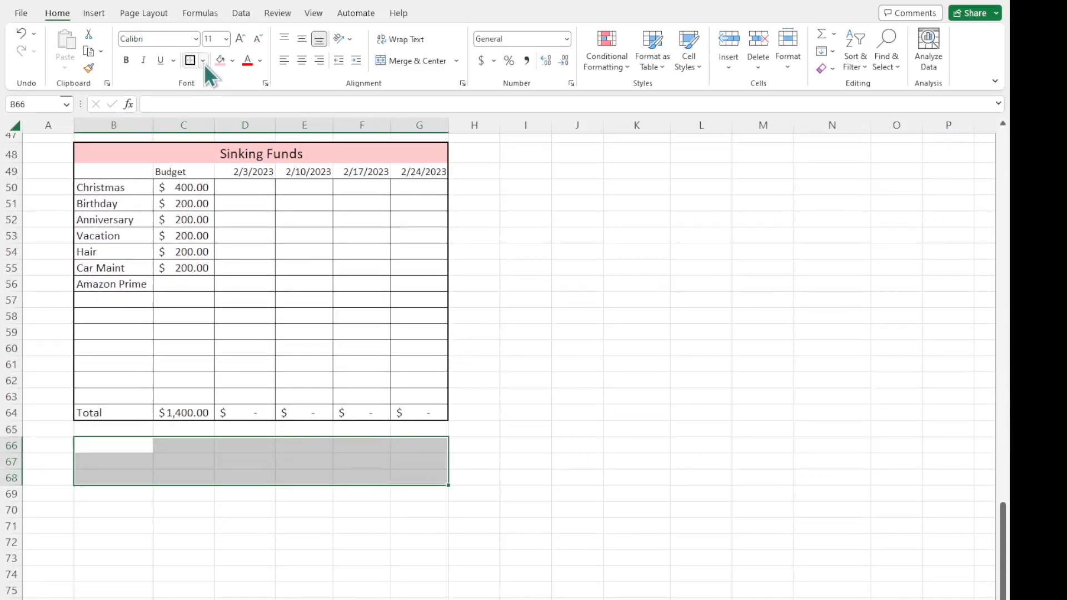
left_click(189, 60)
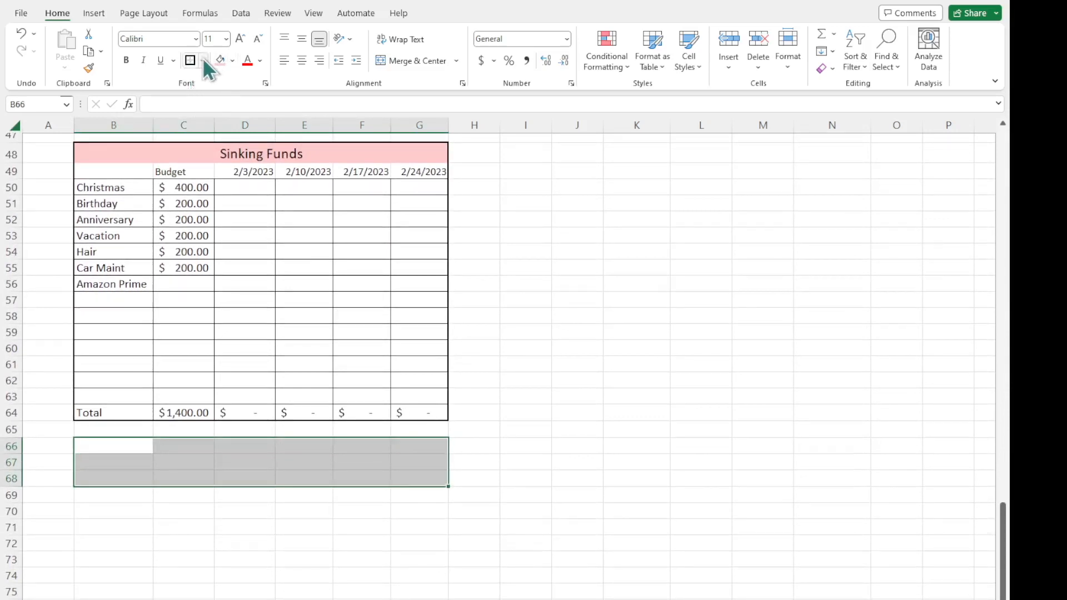
left_click(241, 190)
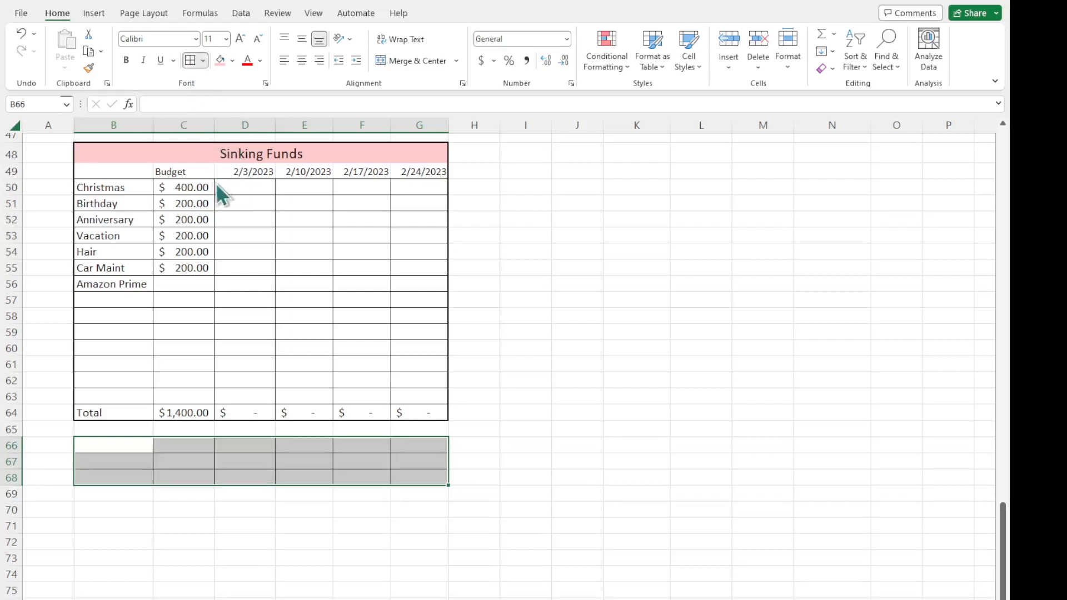
left_click(222, 230)
left_click(202, 496)
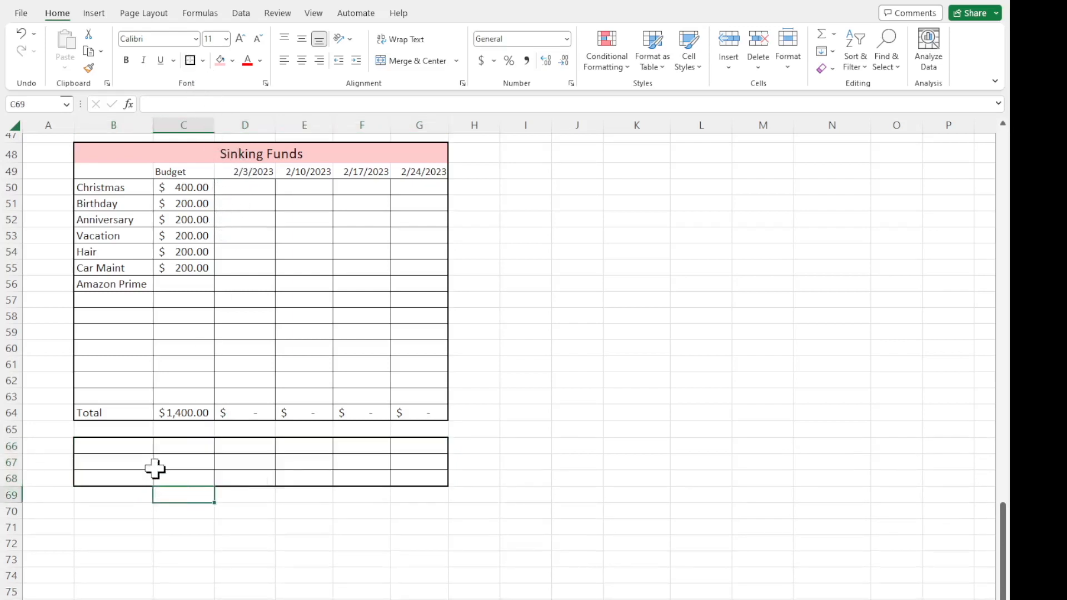
Label the first row of the new summary block Total Income in B66.
left_click(129, 448)
type("To")
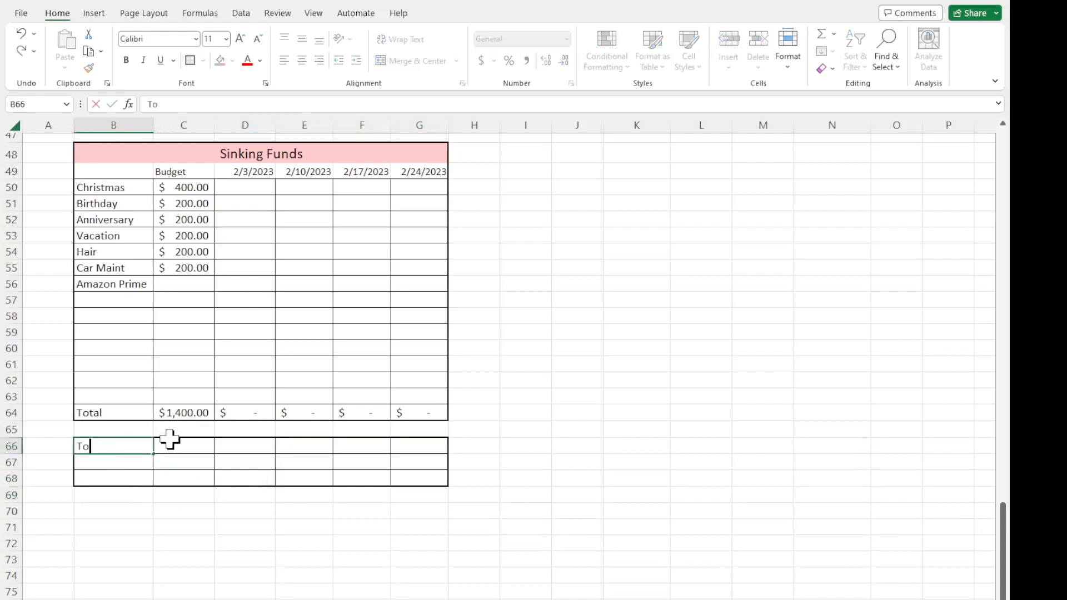
type("tal Income")
key("Return")
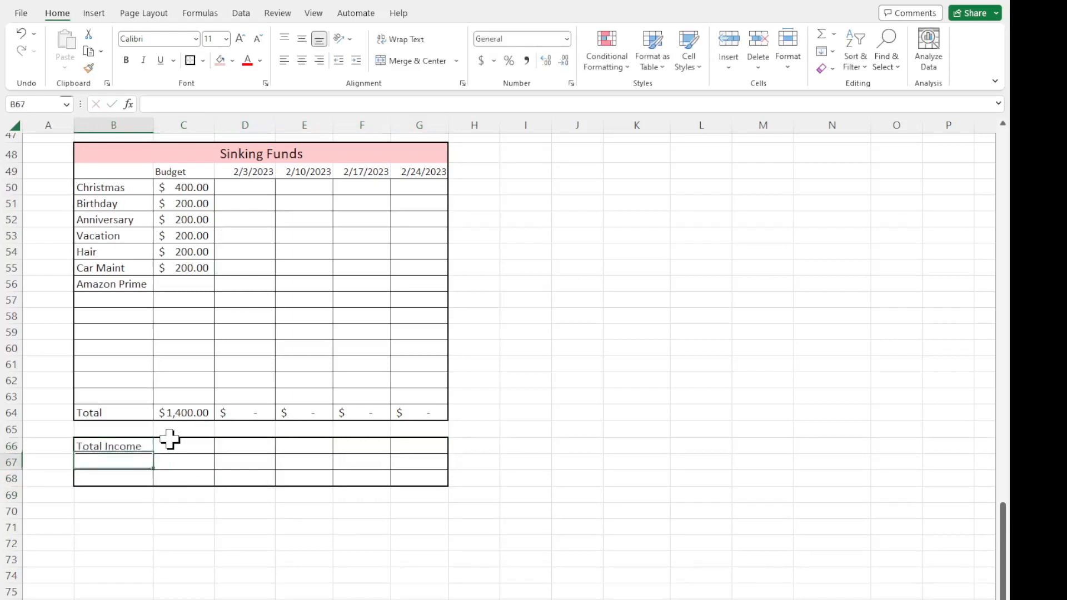
Label the remaining summary rows Total Expenses in B67 and Total Net in B68.
scroll(169, 439, "up", 15)
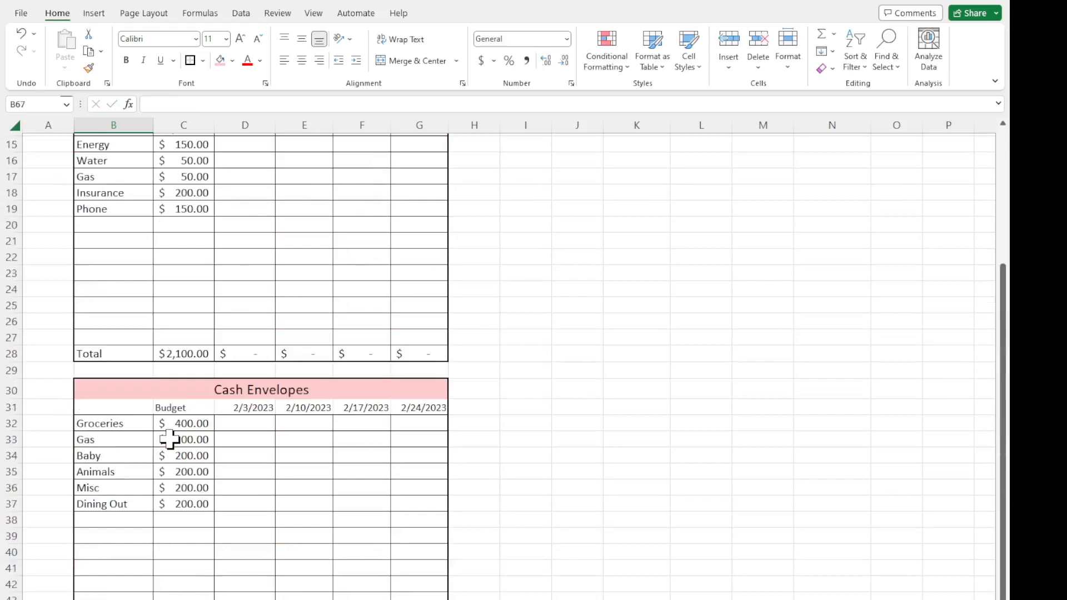
scroll(169, 440, "down", 6)
scroll(170, 439, "down", 10)
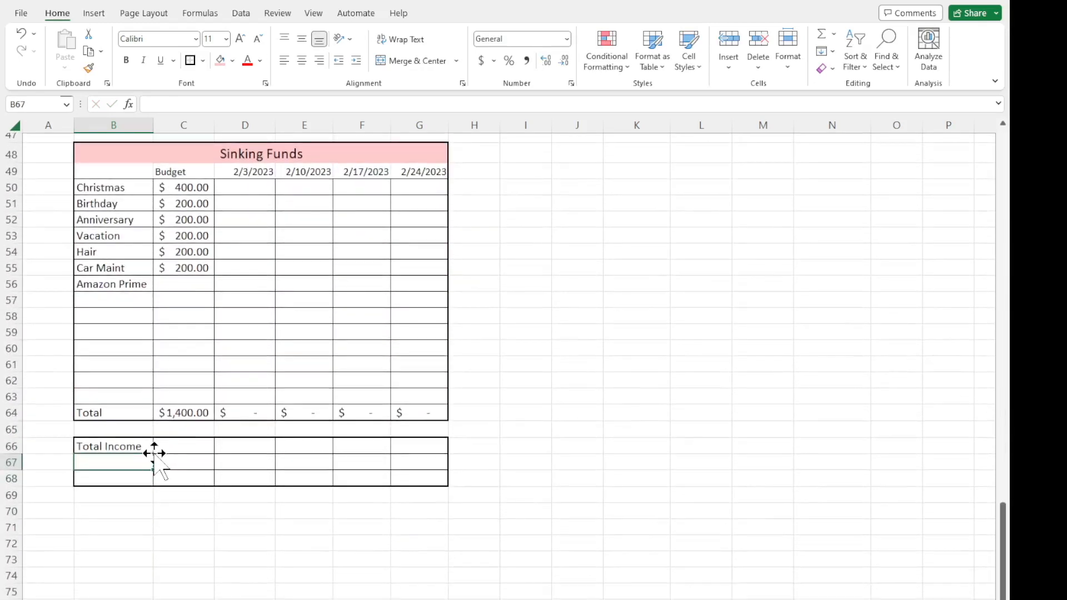
type("Total Expenses")
key("Return")
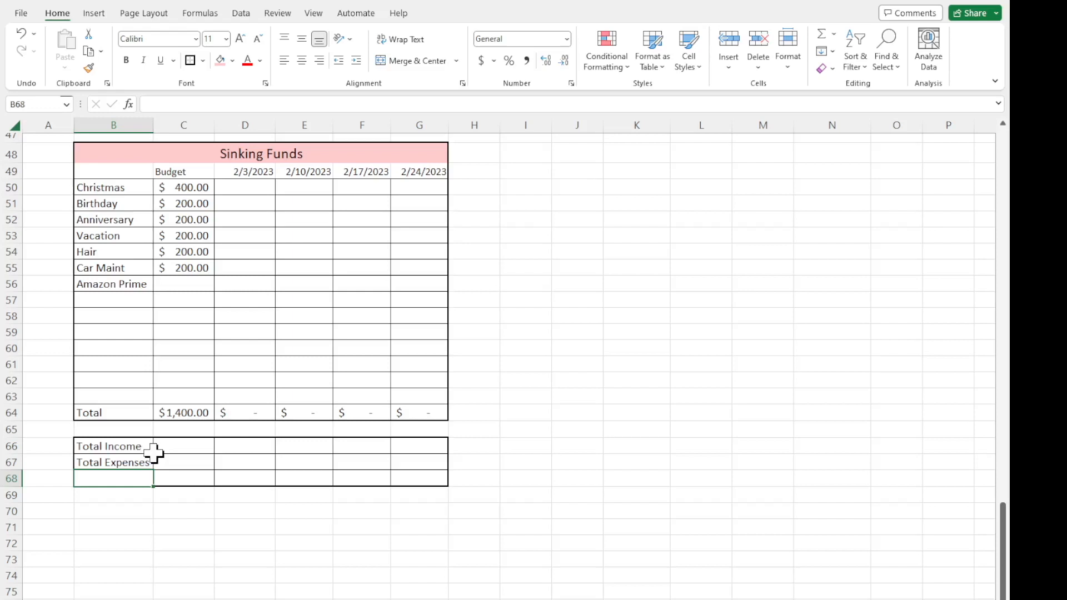
type("Total Net")
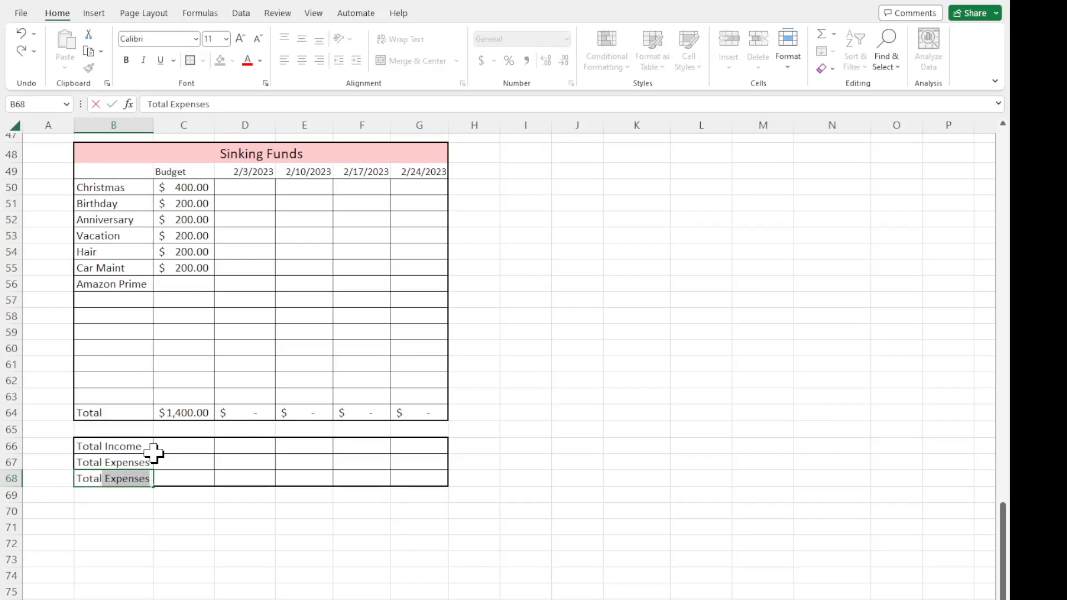
key("Return")
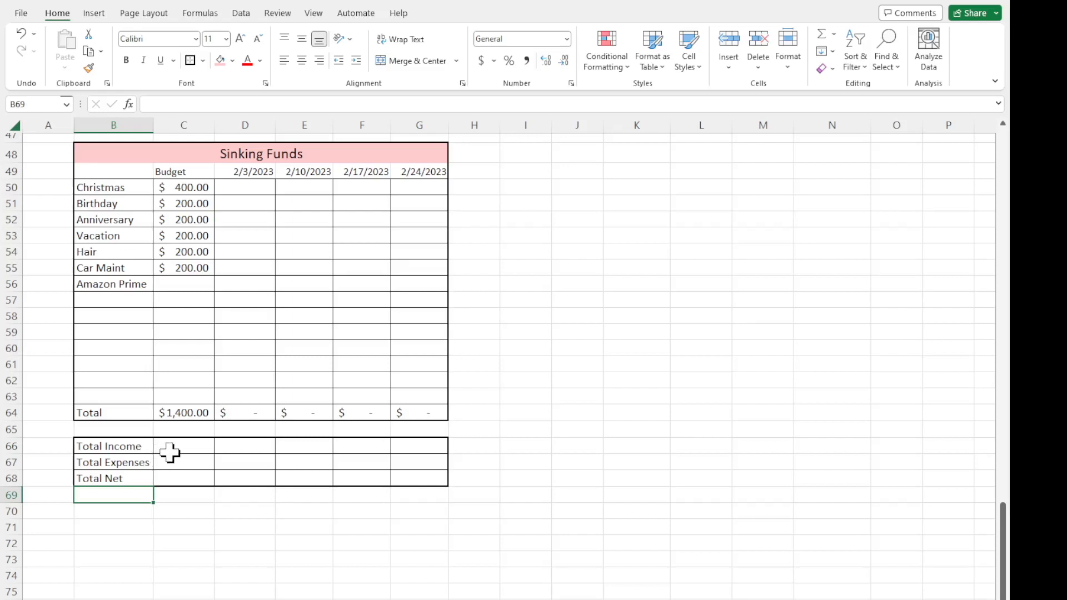
Link the Total Income budget cell C66 to the Income section's total with the formula =C10.
left_click(173, 447)
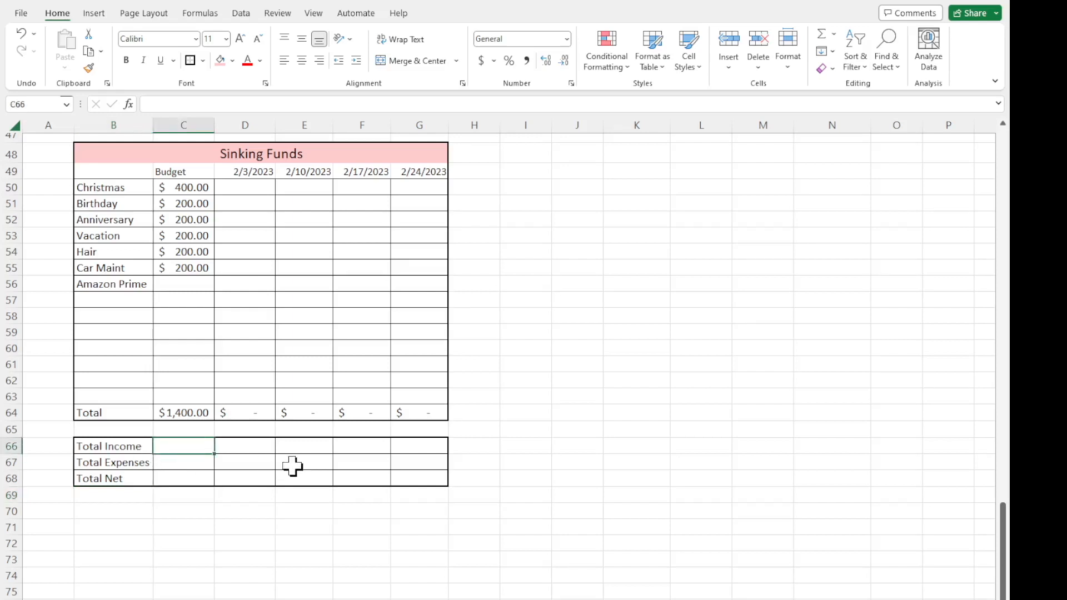
type("=")
scroll(292, 466, "up", 12)
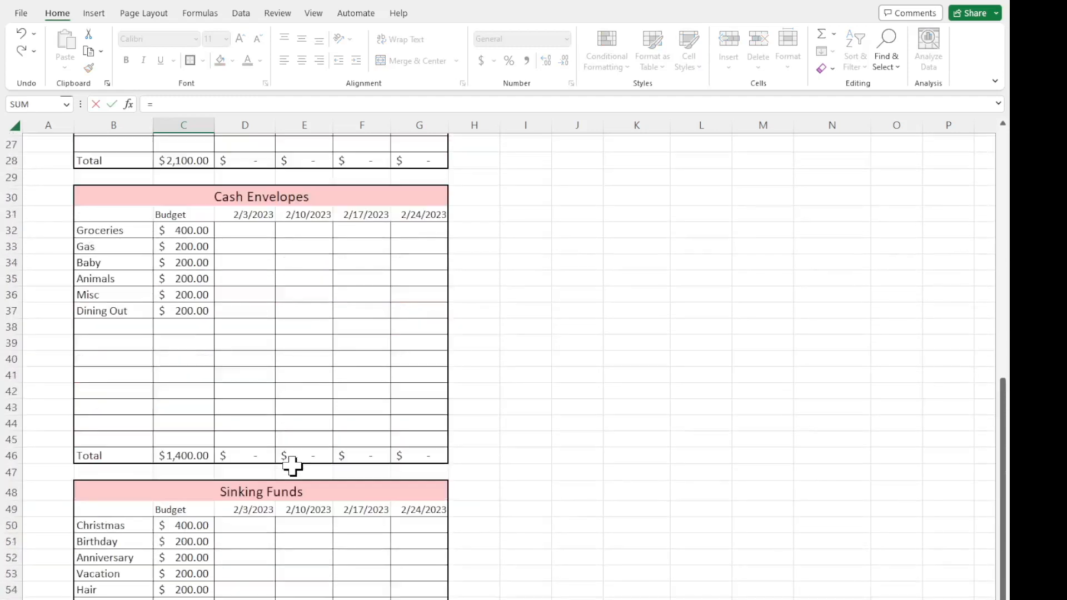
scroll(250, 412, "up", 4)
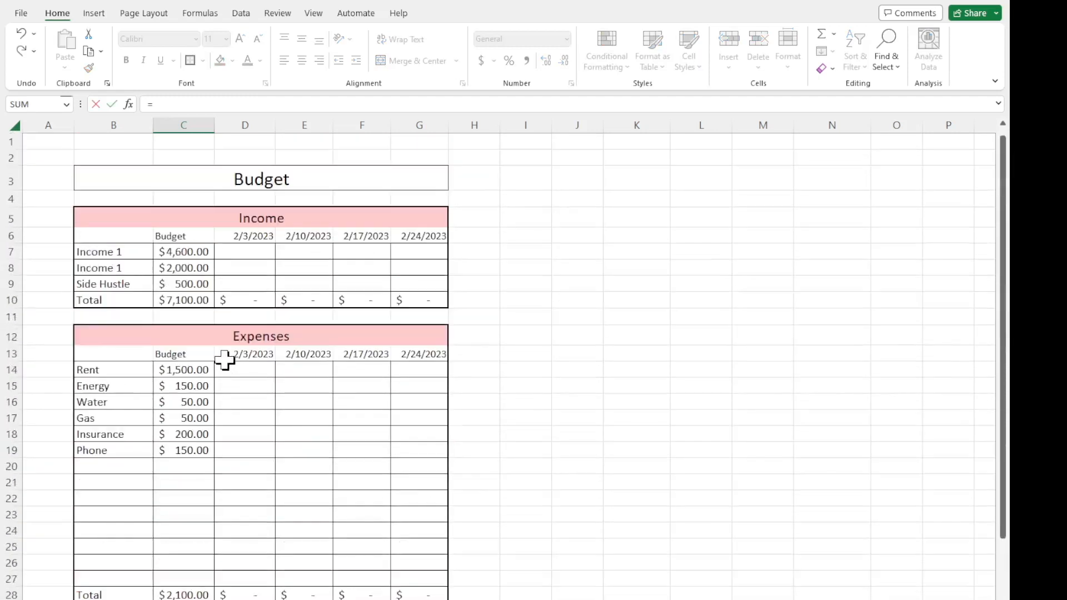
left_click(204, 300)
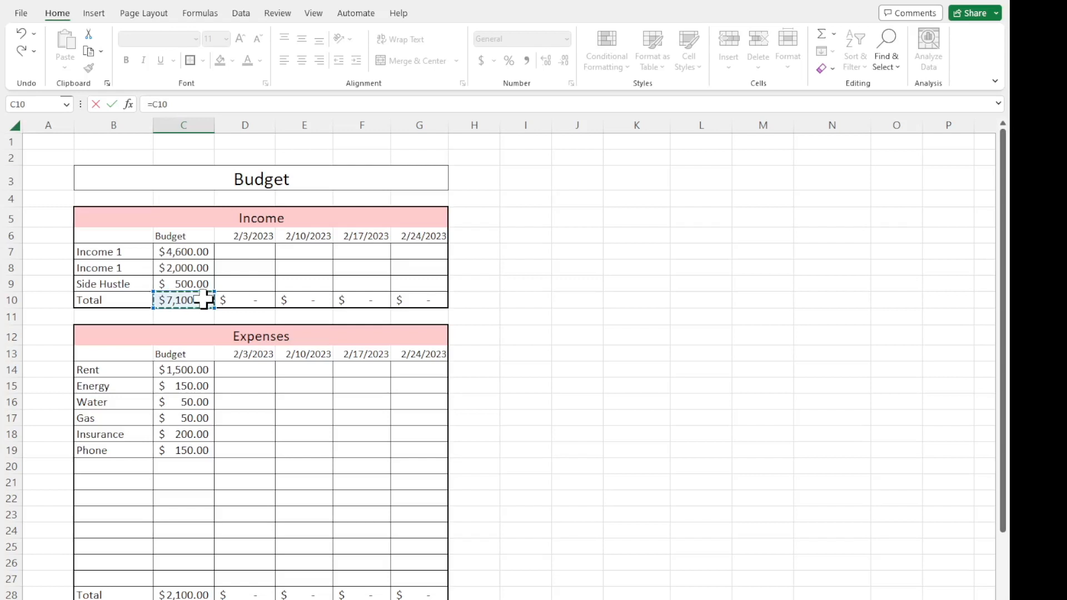
key("Return")
Check the Total Income formula in C66 and review the section totals above the summary block.
scroll(204, 300, "down", 8)
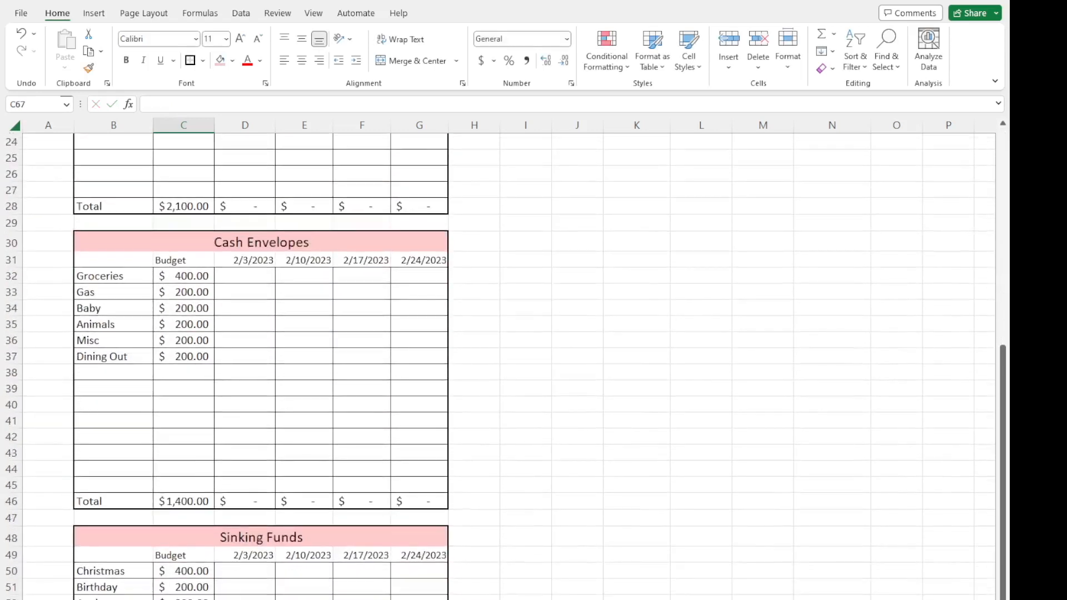
key("Up")
scroll(288, 474, "up", 7)
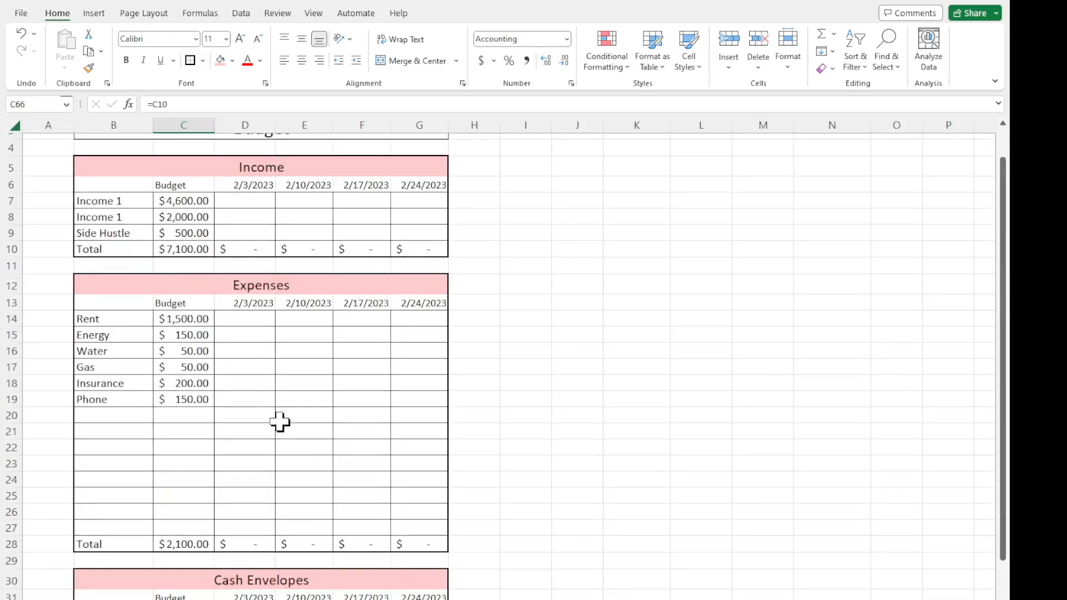
scroll(319, 476, "down", 7)
scroll(307, 528, "down", 3)
scroll(305, 536, "up", 10)
scroll(241, 245, "down", 9)
scroll(240, 245, "down", 5)
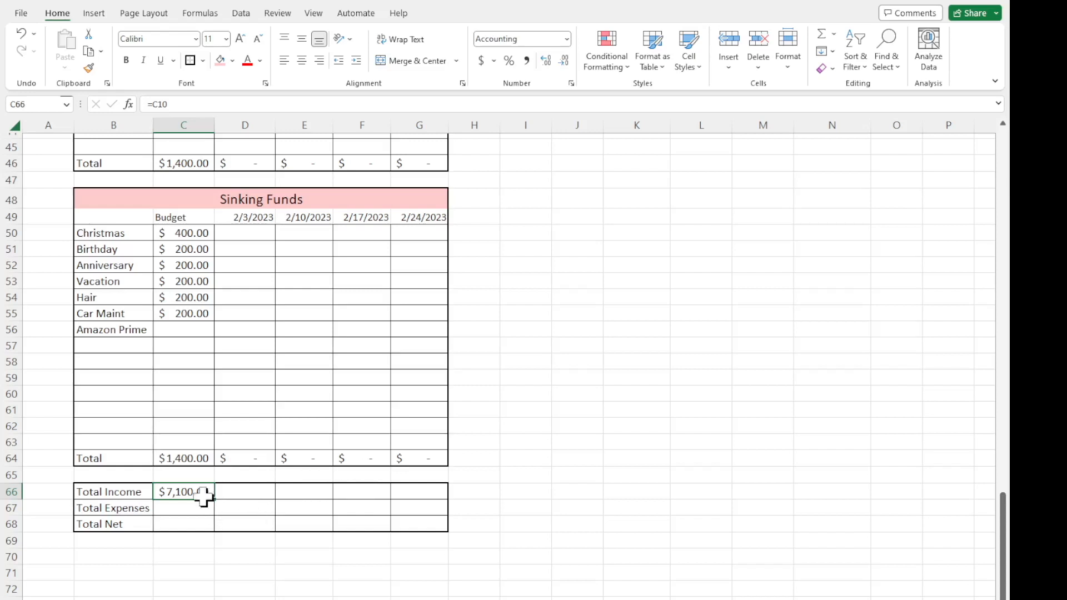
scroll(201, 497, "up", 11)
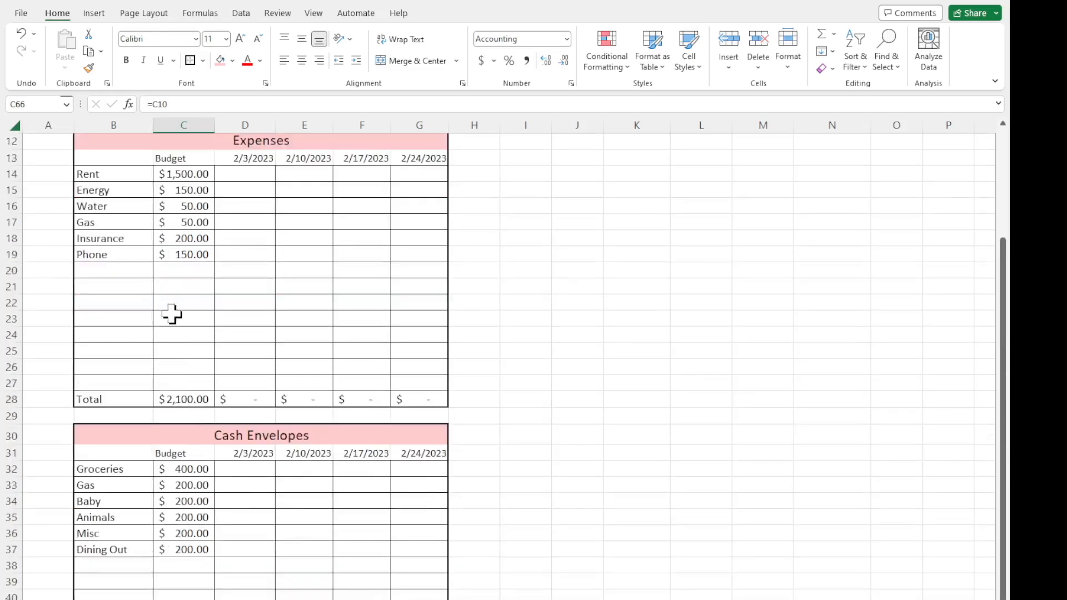
Fill the Total Income formula from C66 across D66:G66 and compare the row with the Income section's totals in C10:G10.
scroll(172, 314, "up", 3)
left_click(179, 250)
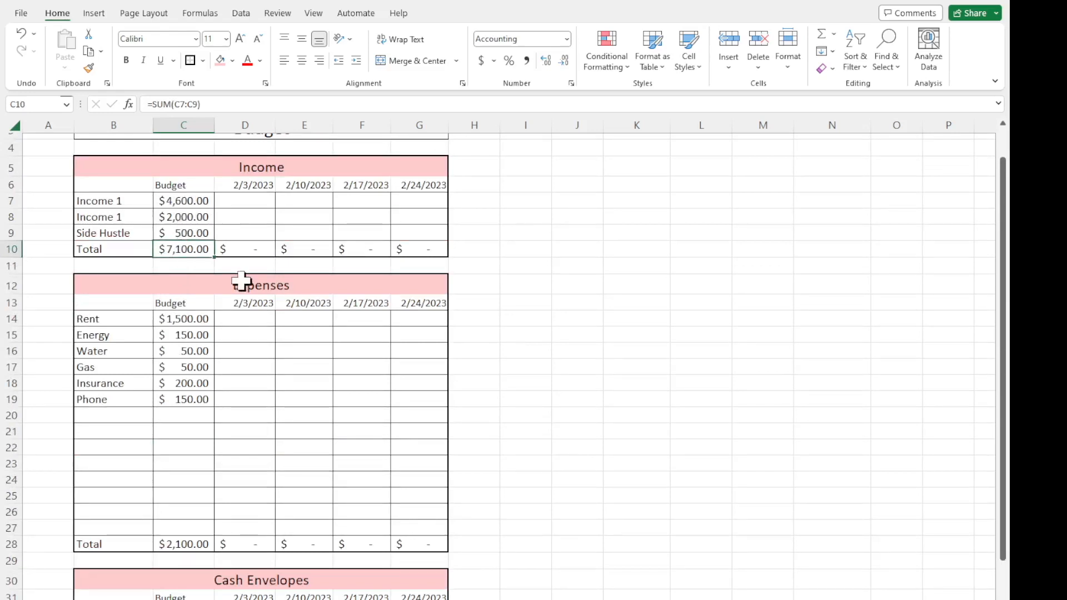
scroll(258, 319, "down", 14)
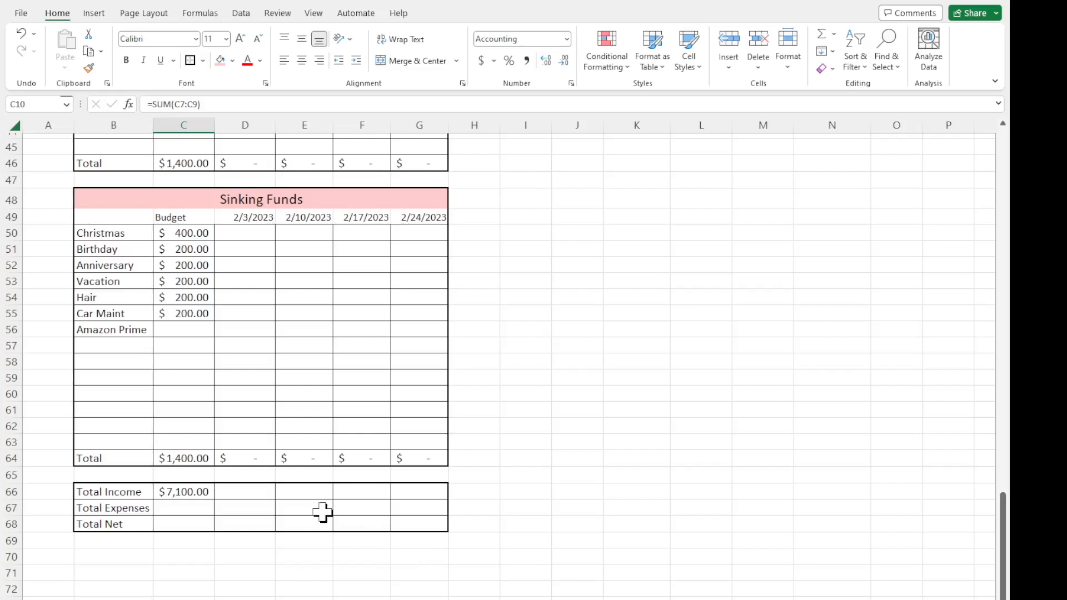
left_click(181, 495)
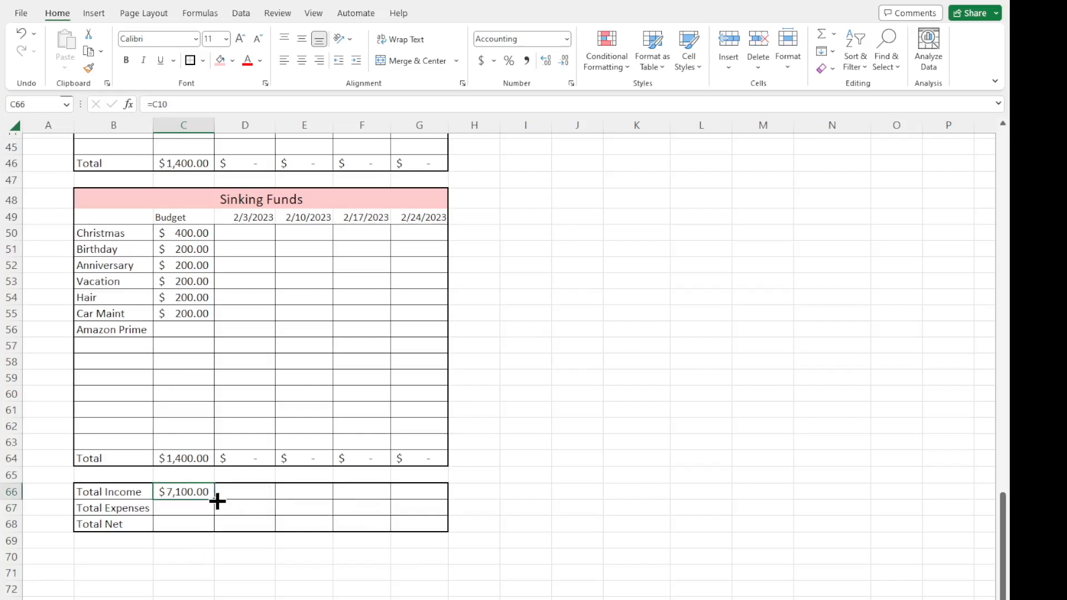
left_click_drag(217, 501, 424, 498)
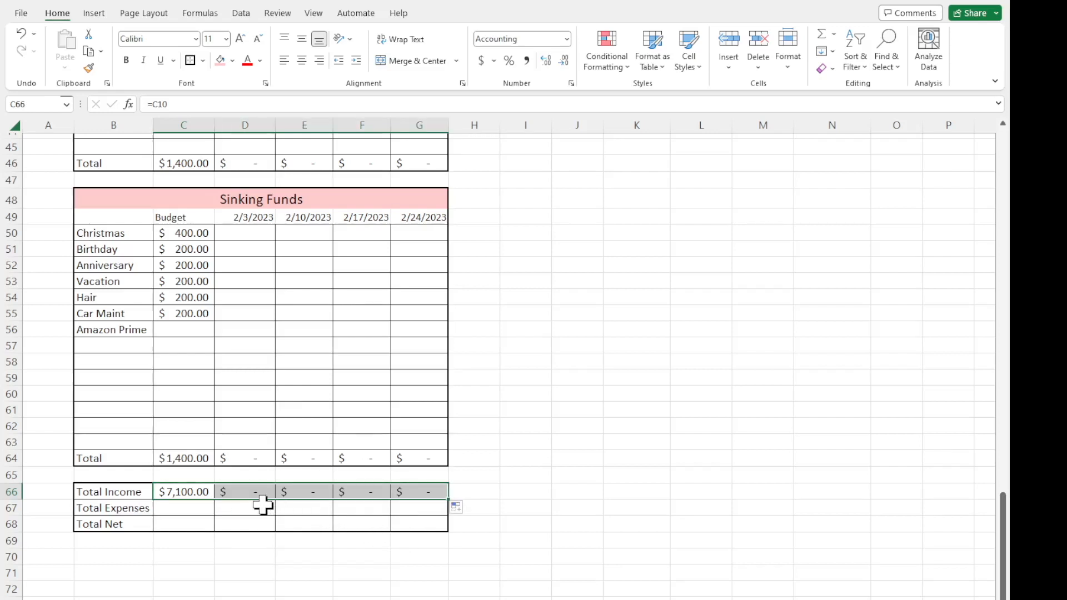
scroll(239, 505, "up", 14)
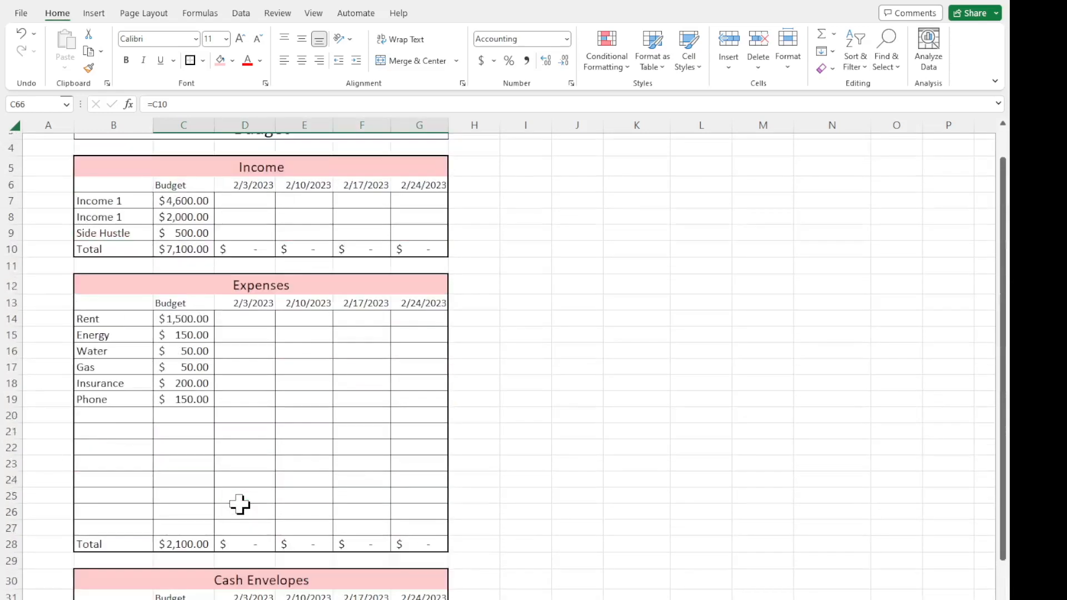
left_click_drag(187, 257, 398, 250)
scroll(398, 252, "down", 11)
scroll(398, 253, "down", 3)
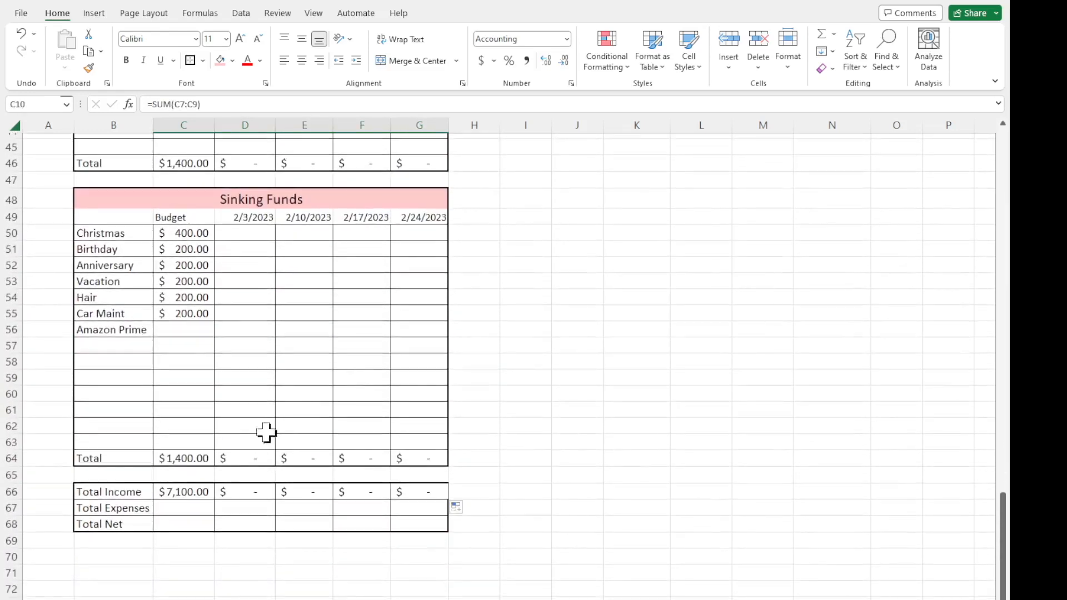
left_click_drag(183, 494, 393, 489)
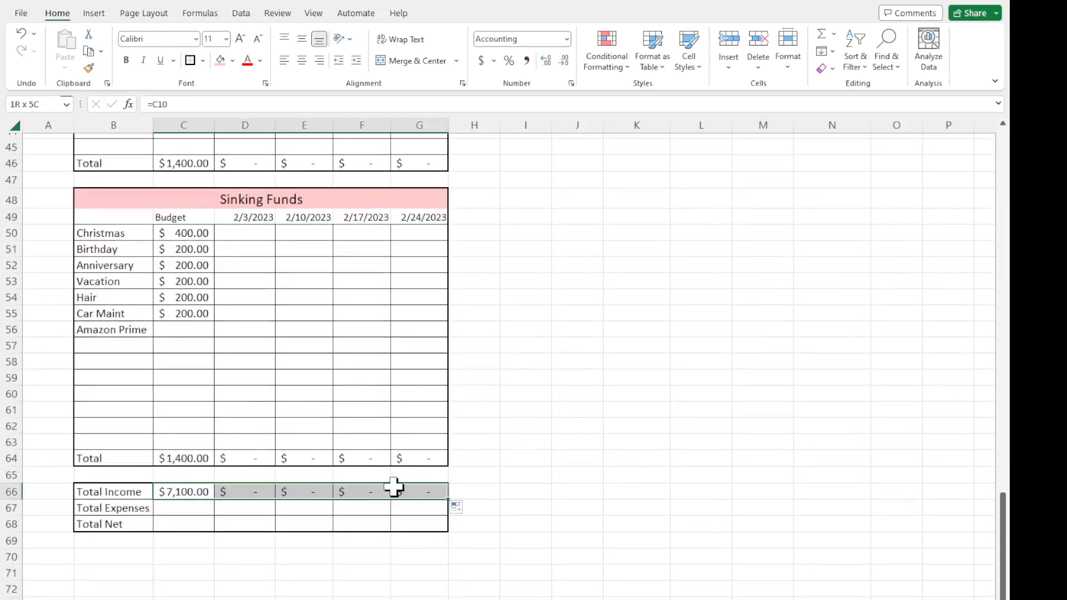
left_click(502, 465)
Add up the Expenses, Cash Envelopes and Sinking Funds budget totals in Total Expenses cell C67 with the formula =C28+C46+C64.
left_click(213, 508)
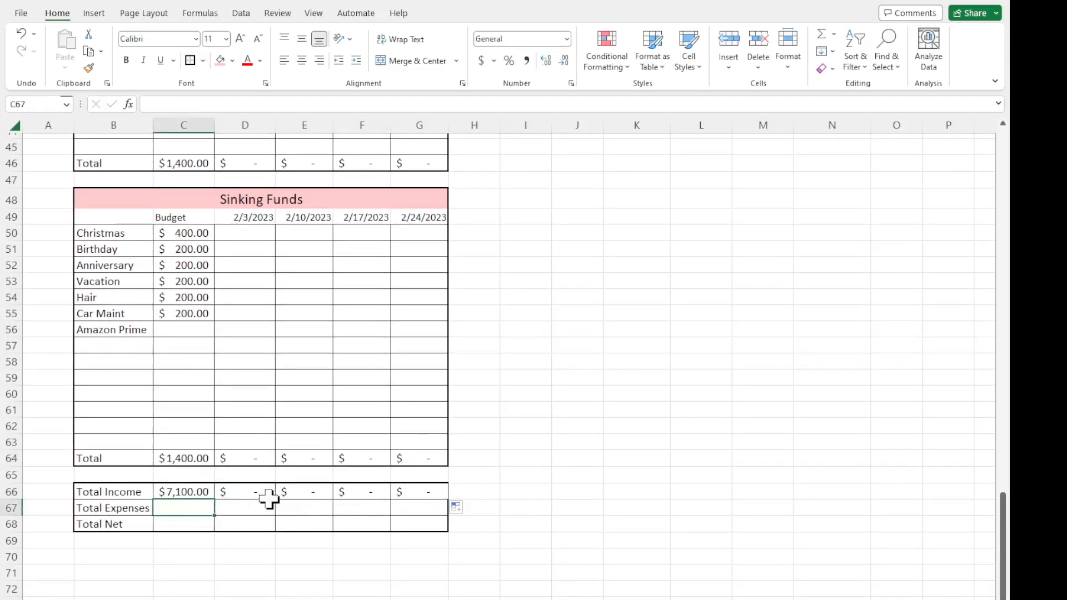
type("=")
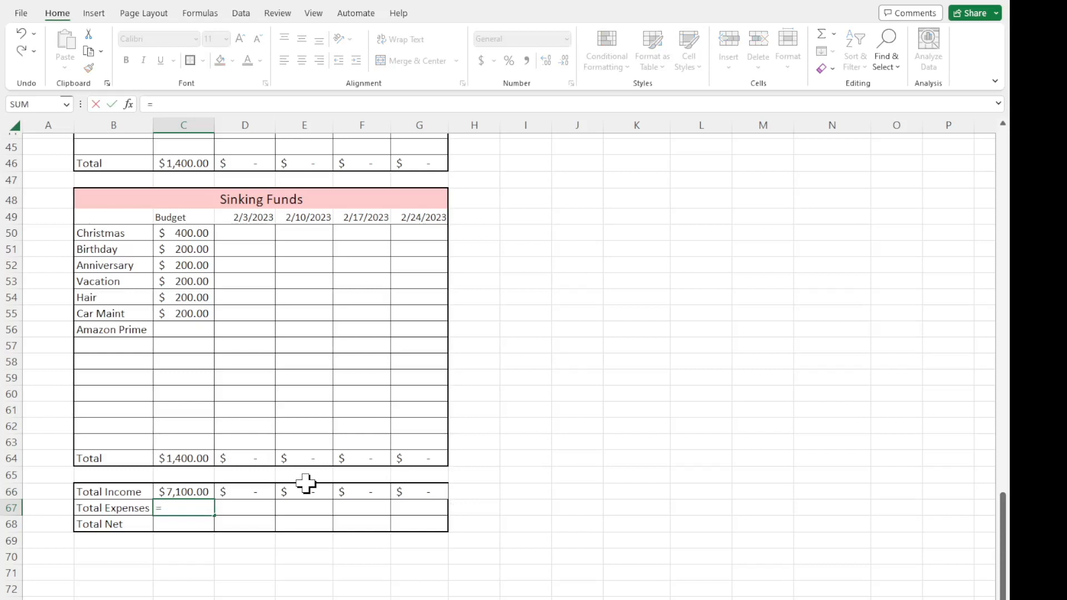
scroll(306, 484, "up", 11)
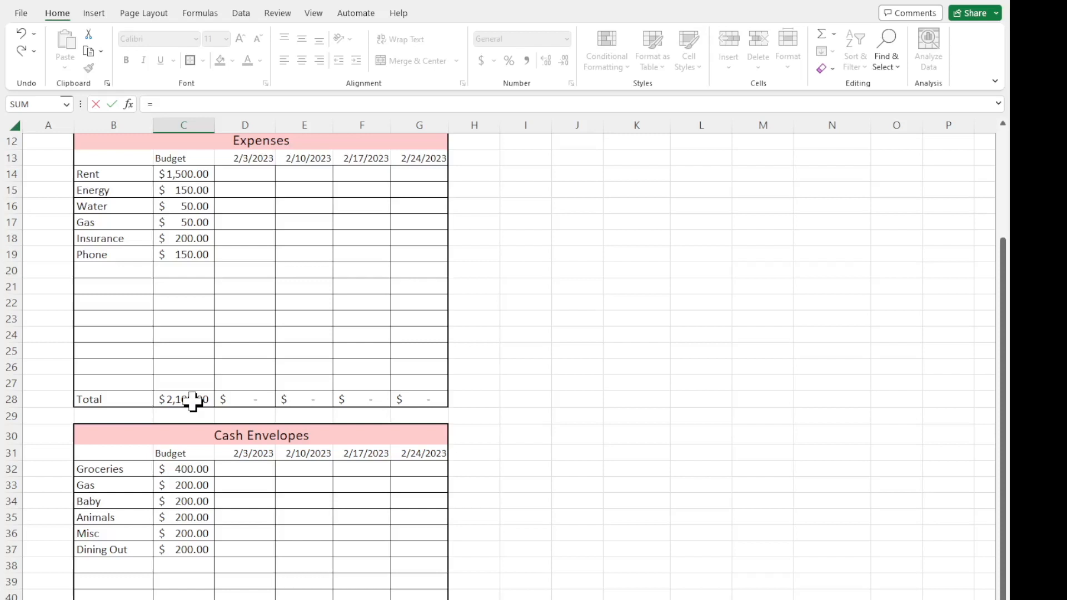
scroll(192, 400, "down", 11)
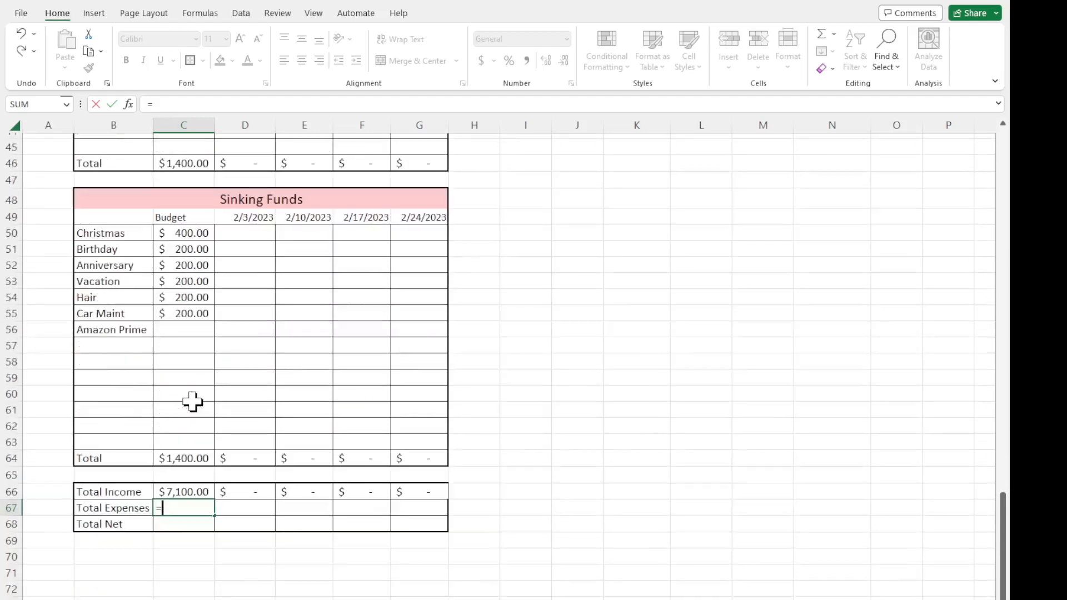
scroll(190, 460, "up", 10)
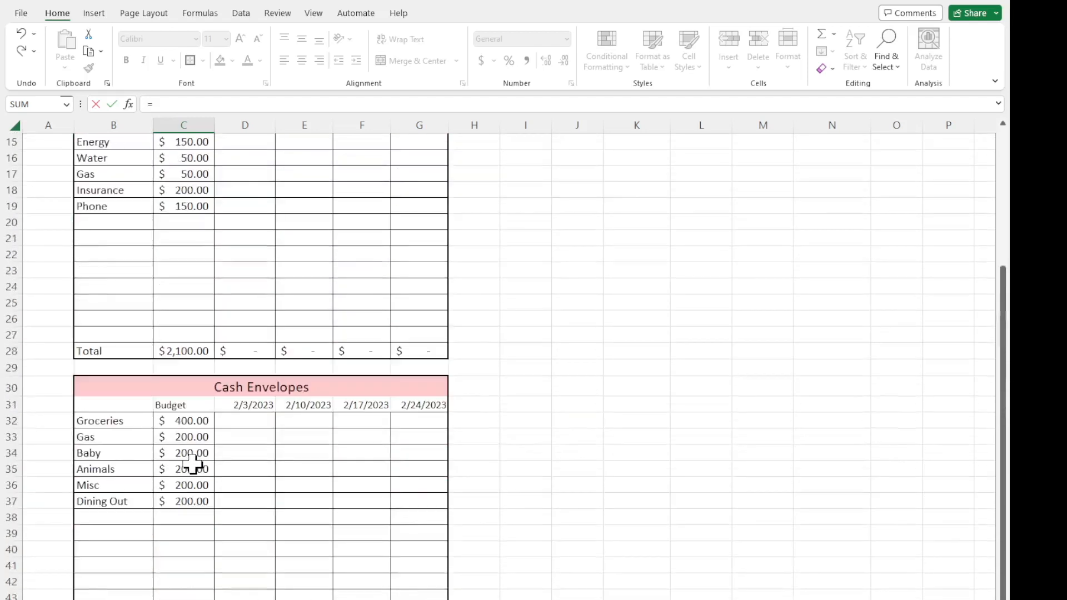
left_click(184, 352)
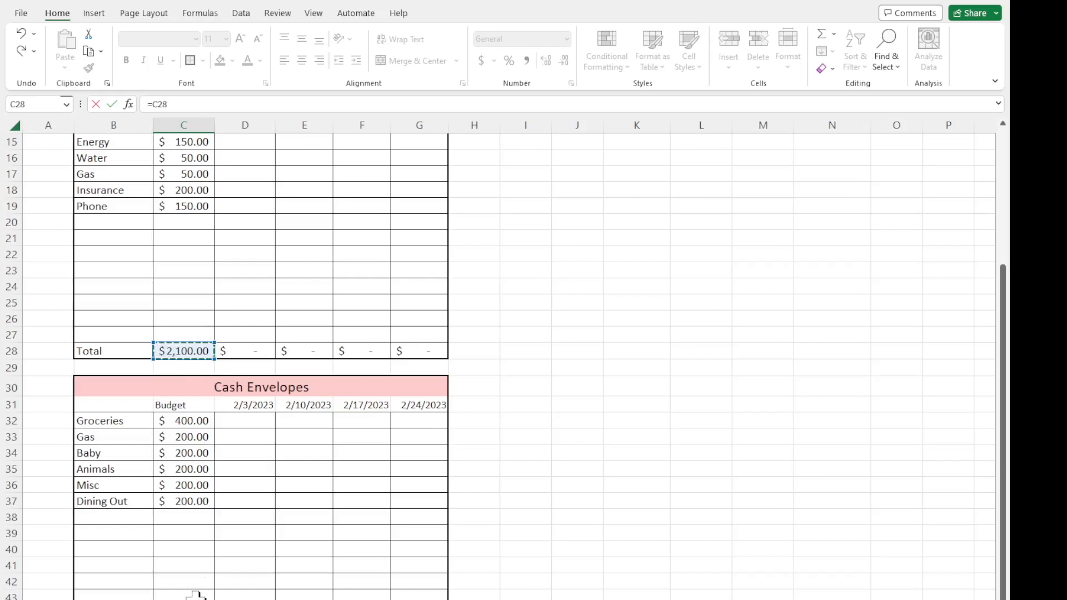
scroll(209, 555, "down", 4)
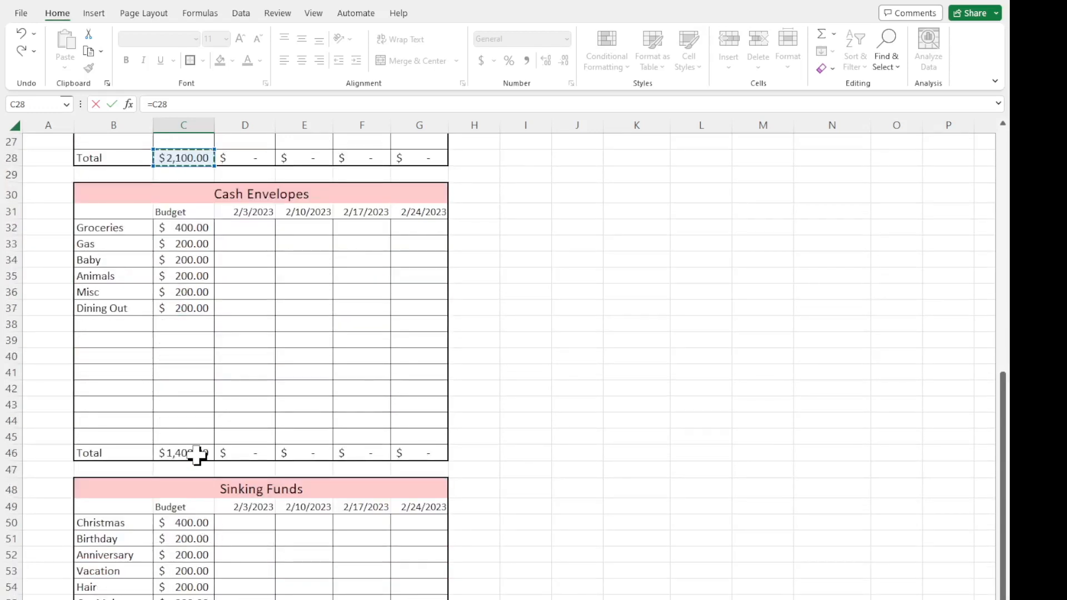
scroll(201, 305, "up", 1)
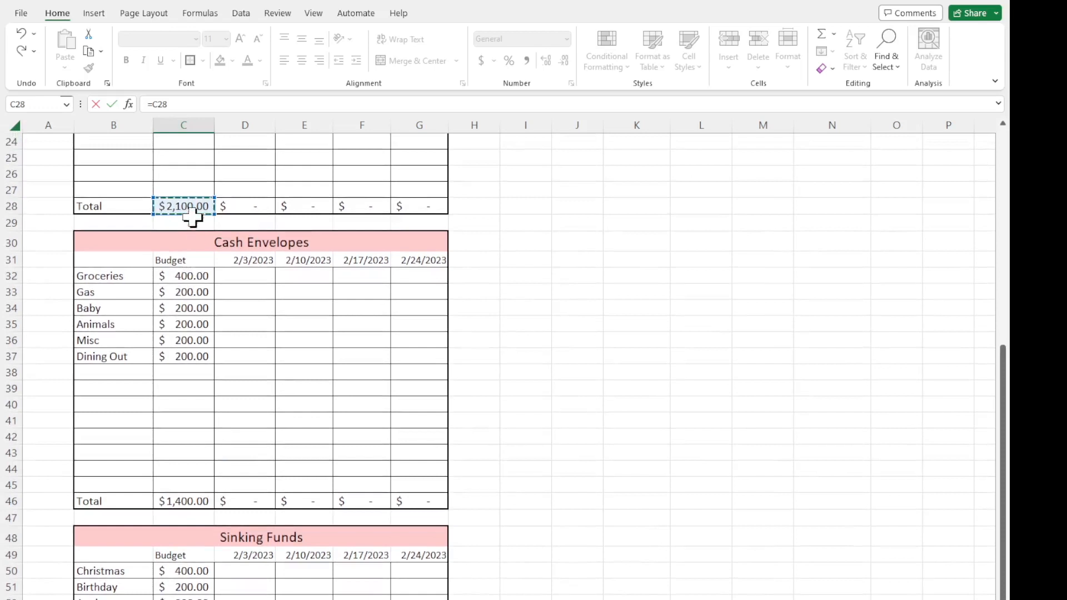
type("+")
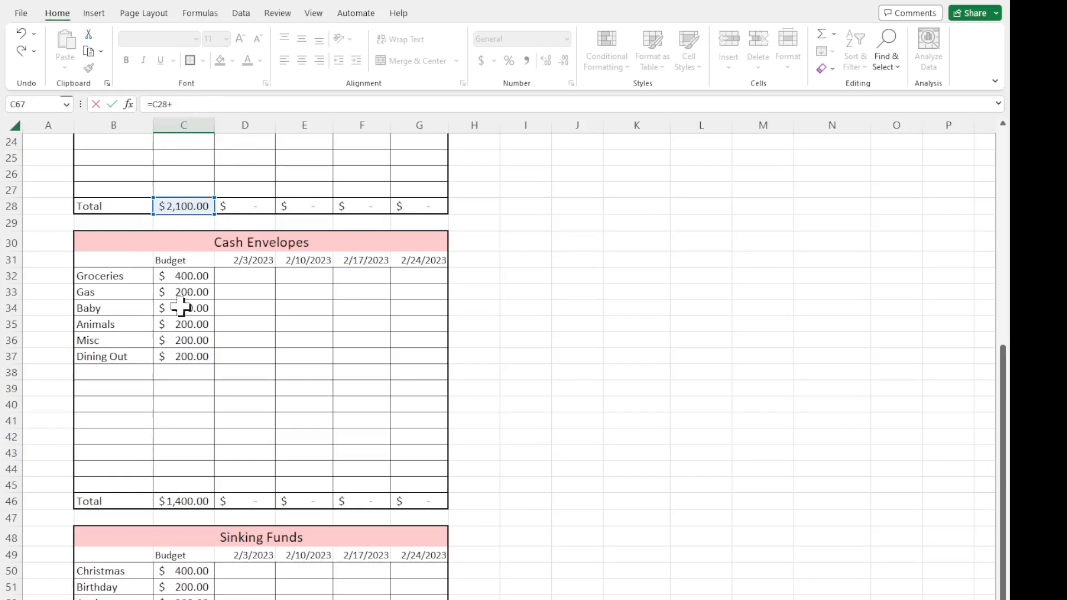
left_click(176, 503)
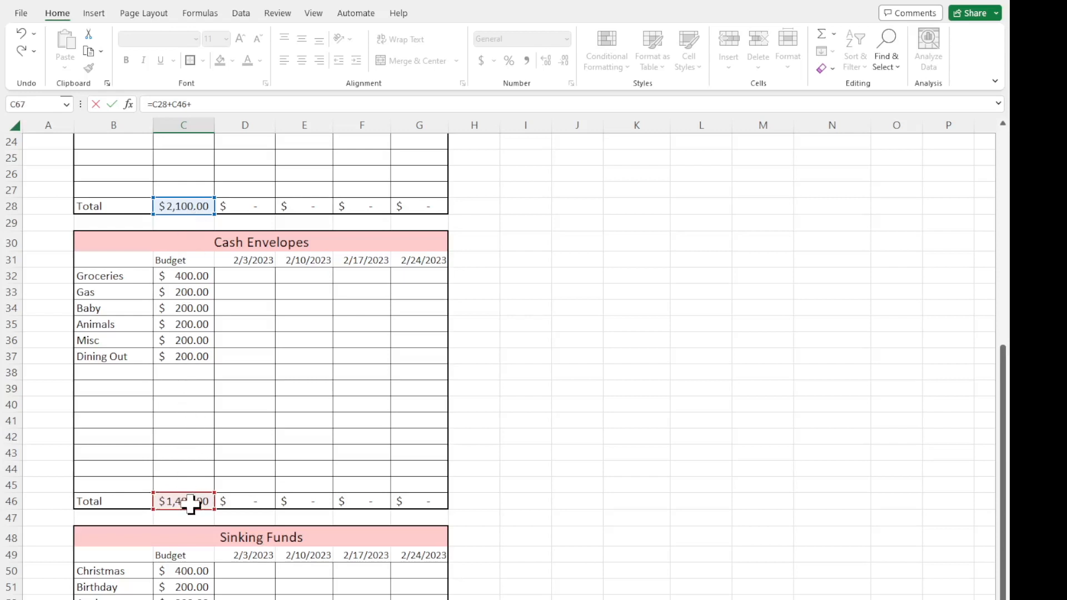
scroll(191, 504, "down", 6)
left_click(191, 508)
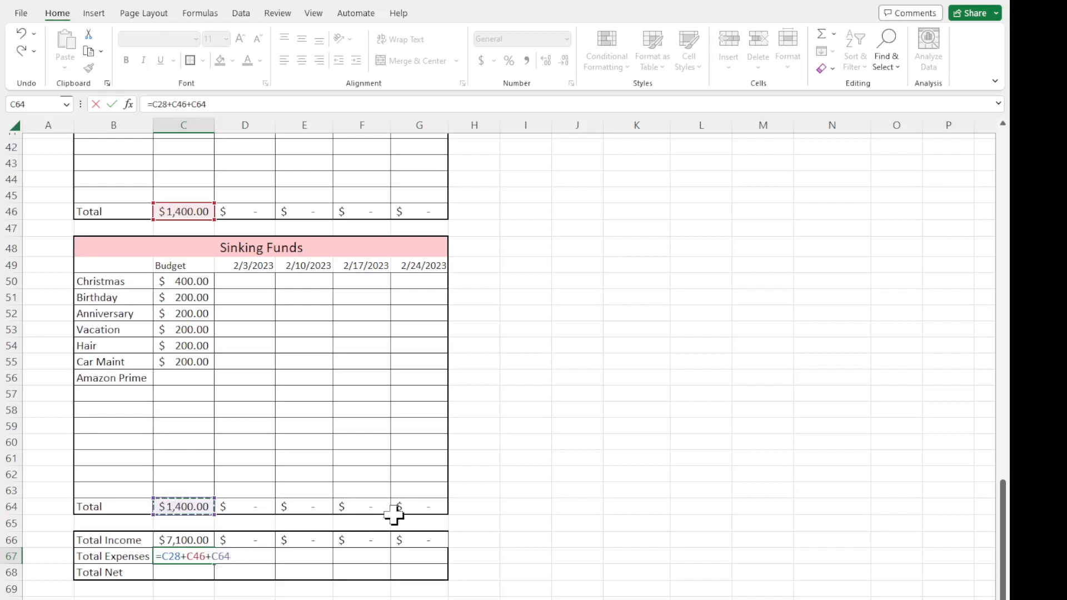
key("Return")
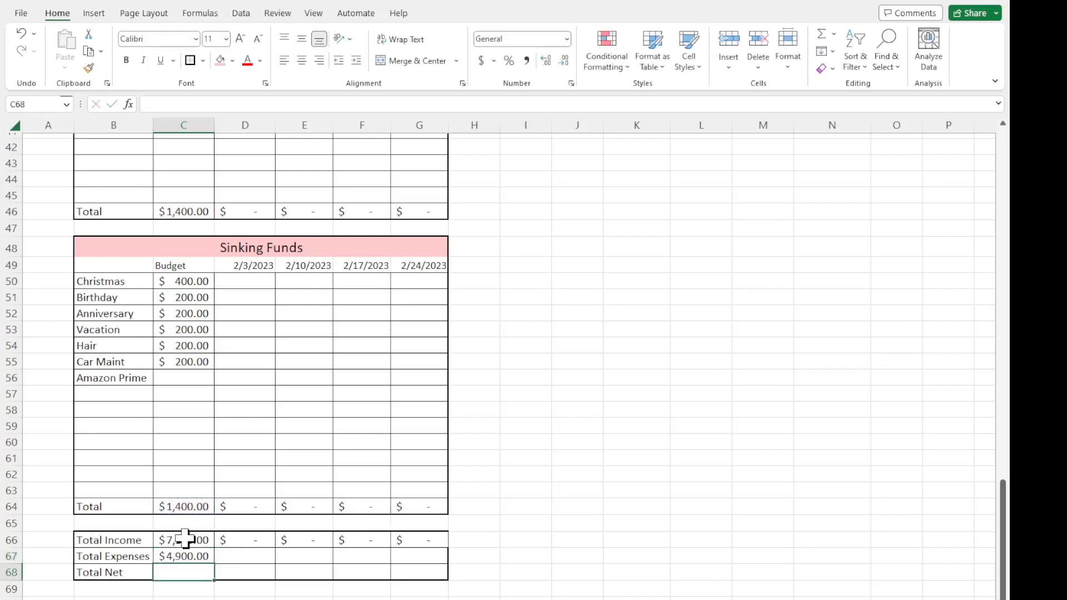
Review the section totals in C28, C46 and C64, and fill the Total Expenses formula from C67 across D67:G67.
scroll(183, 556, "up", 10)
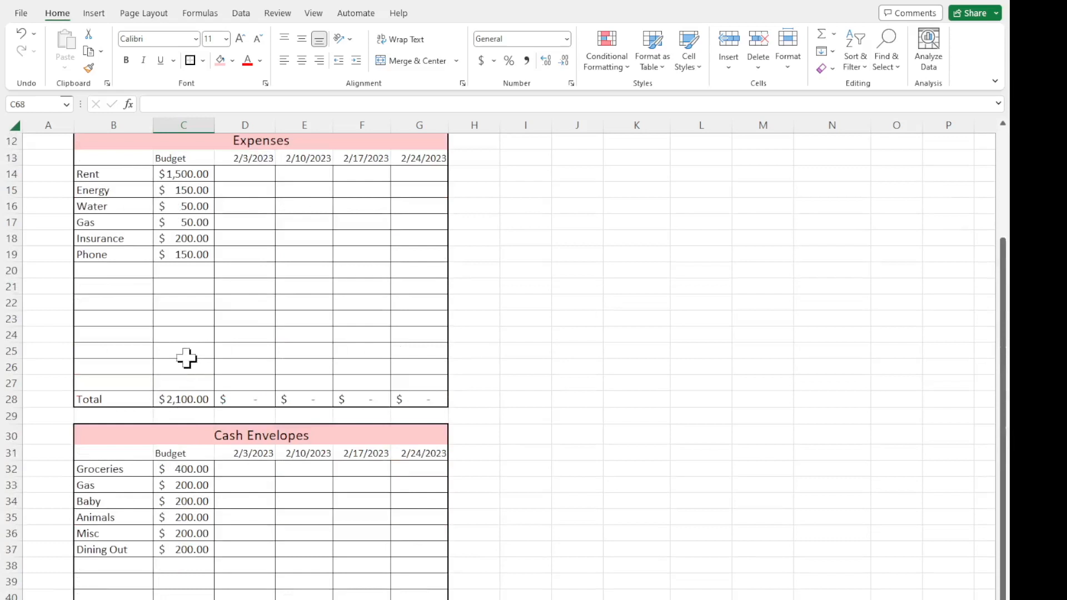
left_click(178, 405)
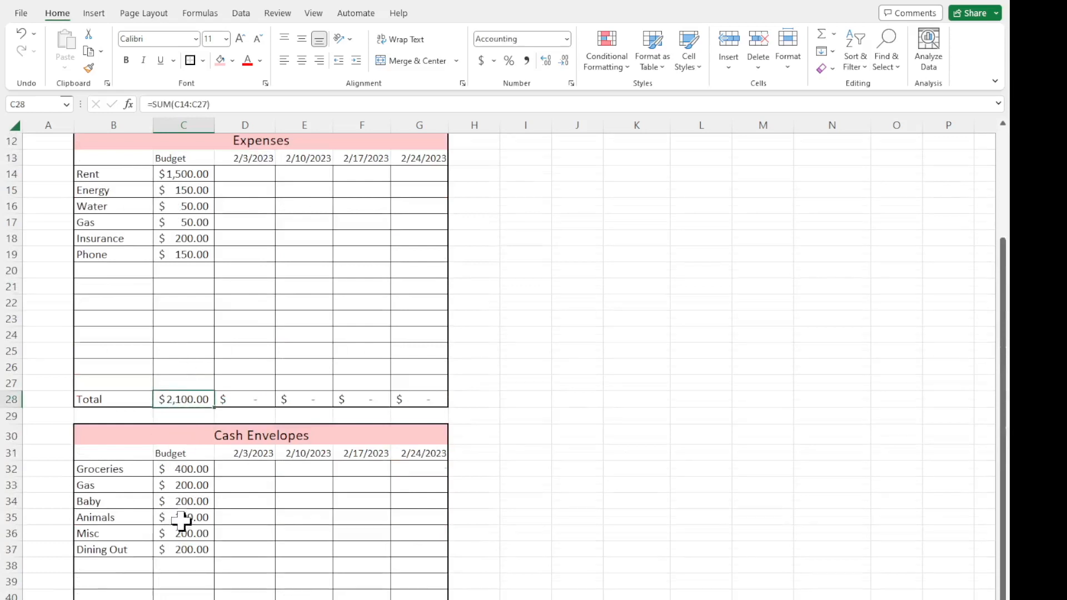
scroll(185, 519, "down", 4)
left_click(179, 503)
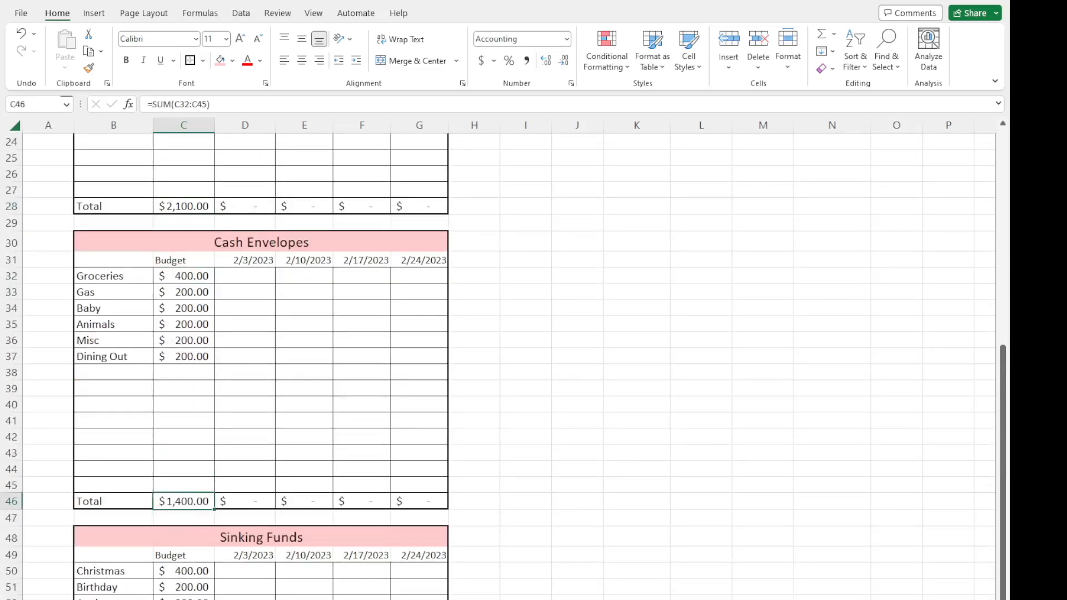
scroll(261, 361, "down", 6)
scroll(222, 559, "down", 3)
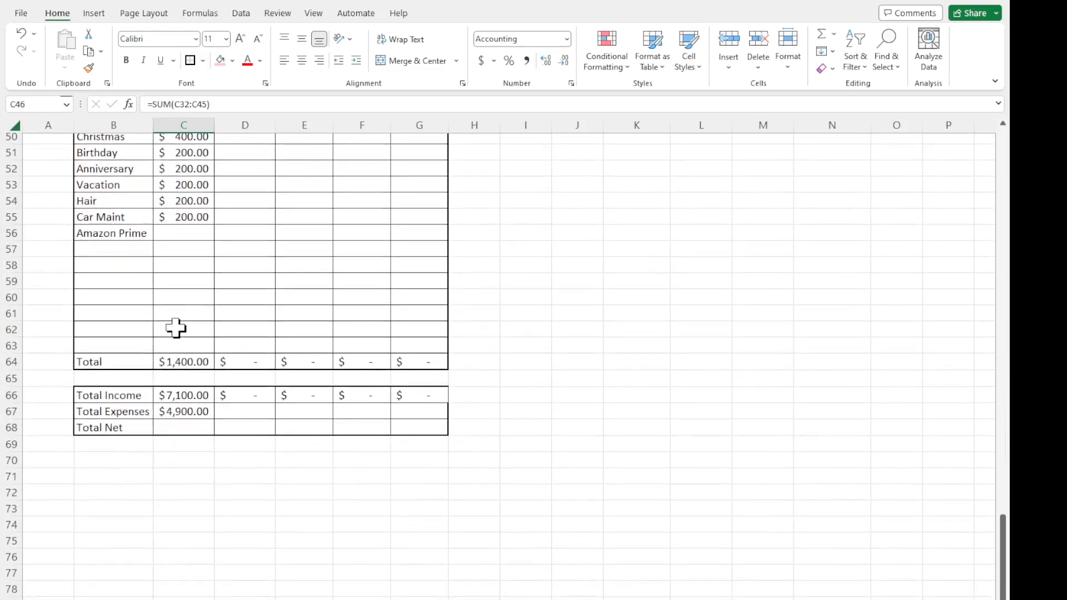
left_click(174, 364)
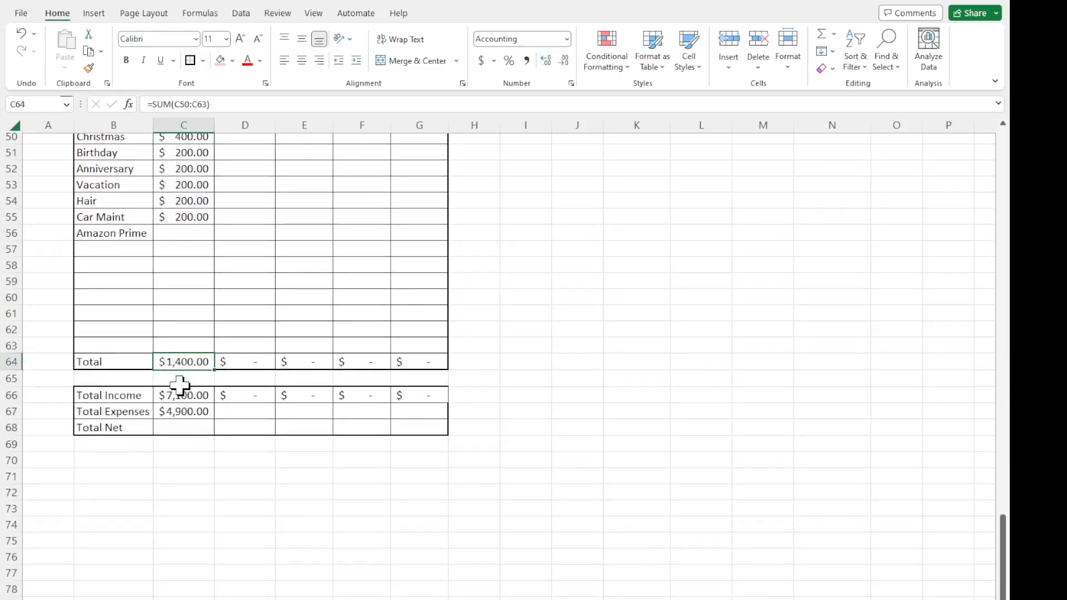
left_click(184, 412)
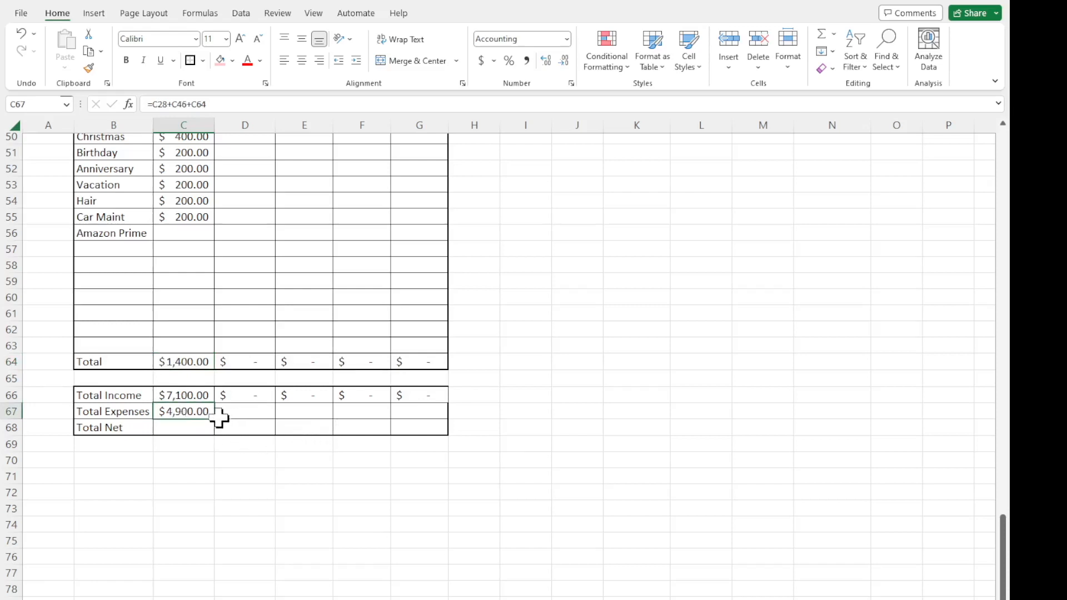
left_click_drag(216, 419, 422, 416)
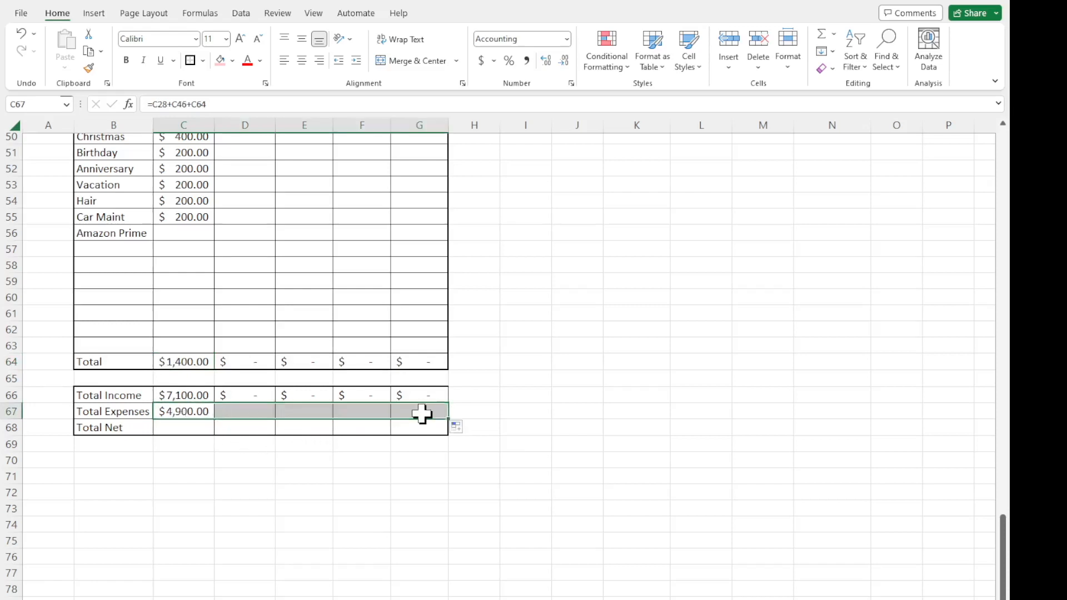
left_click(258, 415)
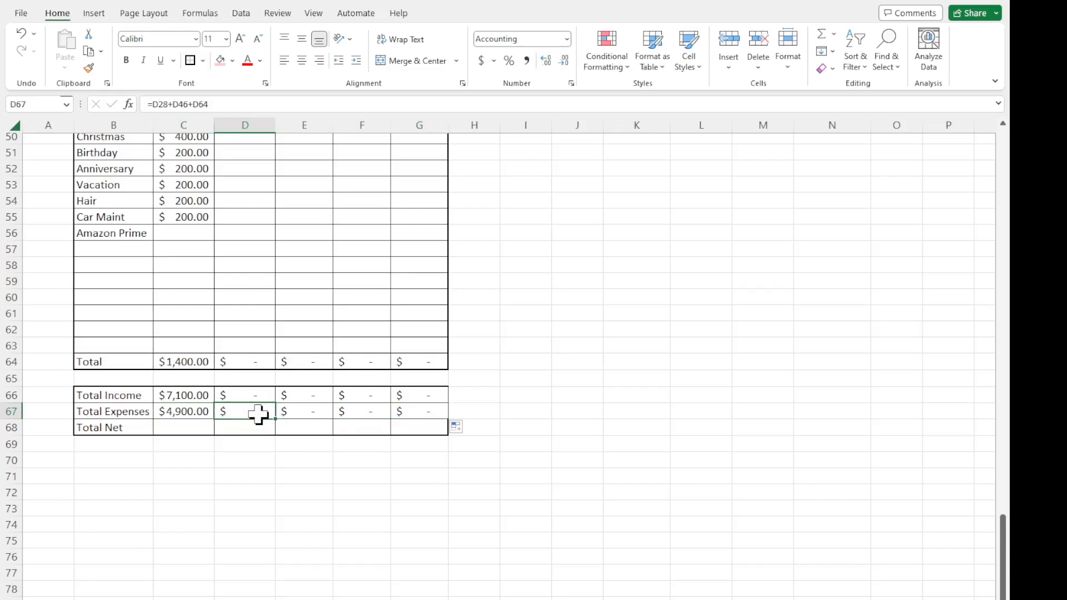
Calculate the Total Net budget in C68 by subtracting Total Expenses from Total Income with the formula =C66-C67.
left_click(203, 427)
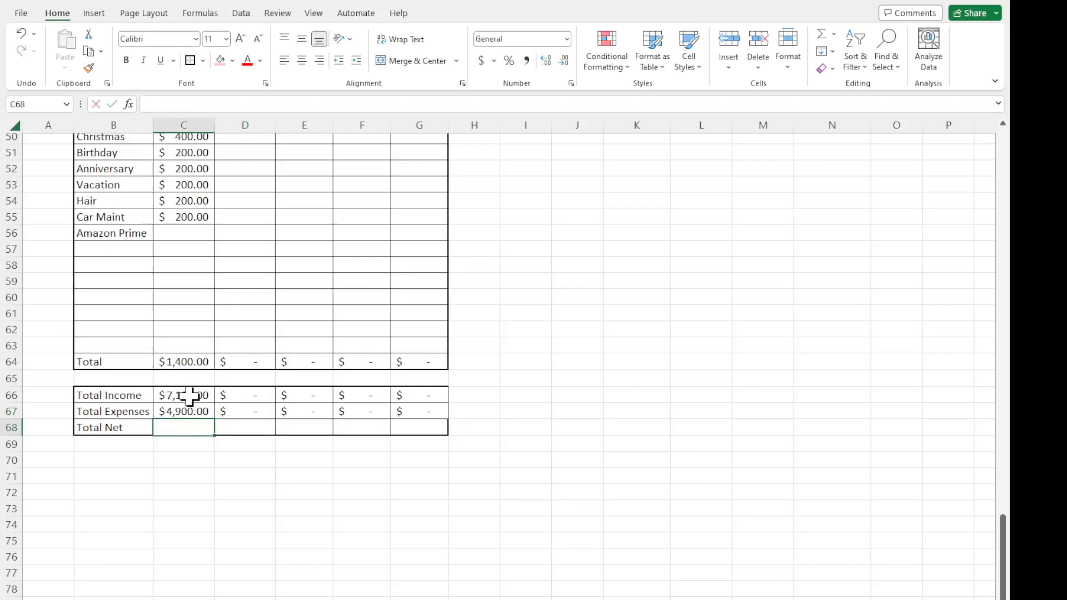
type("=")
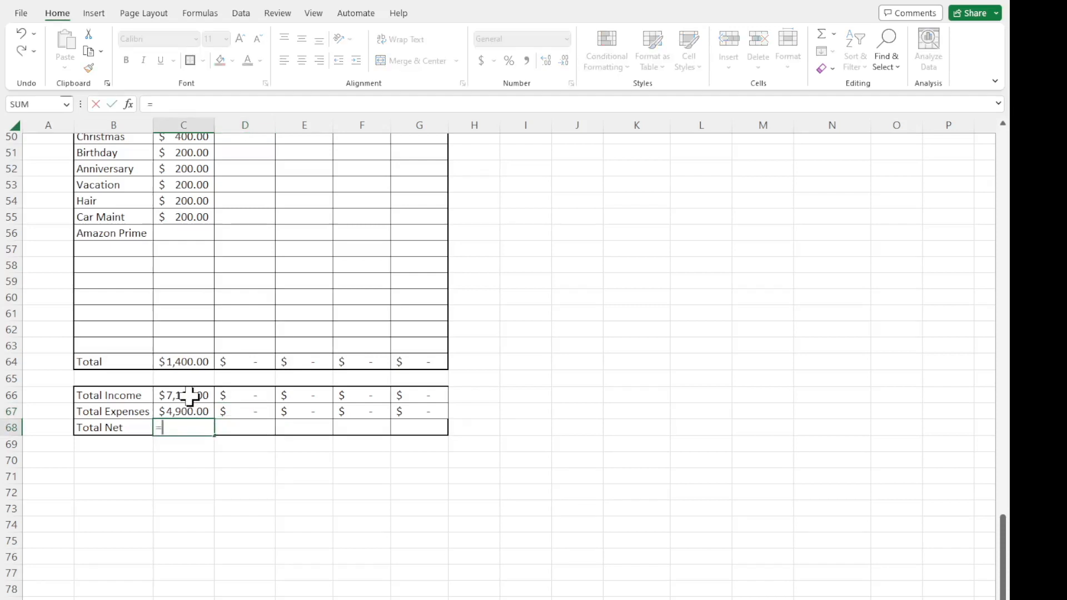
left_click(189, 395)
type("-")
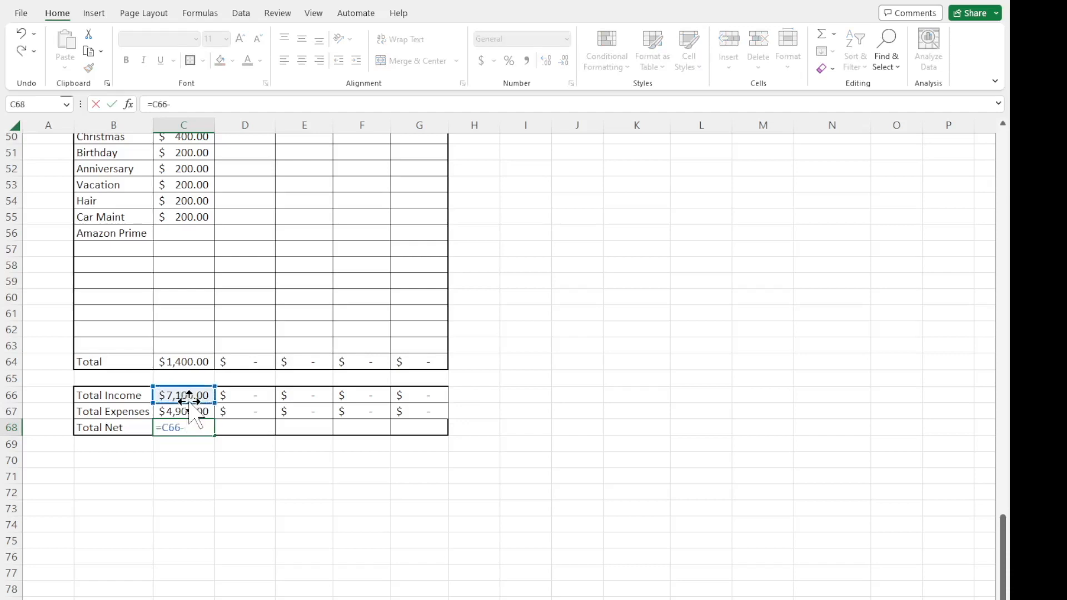
left_click(188, 411)
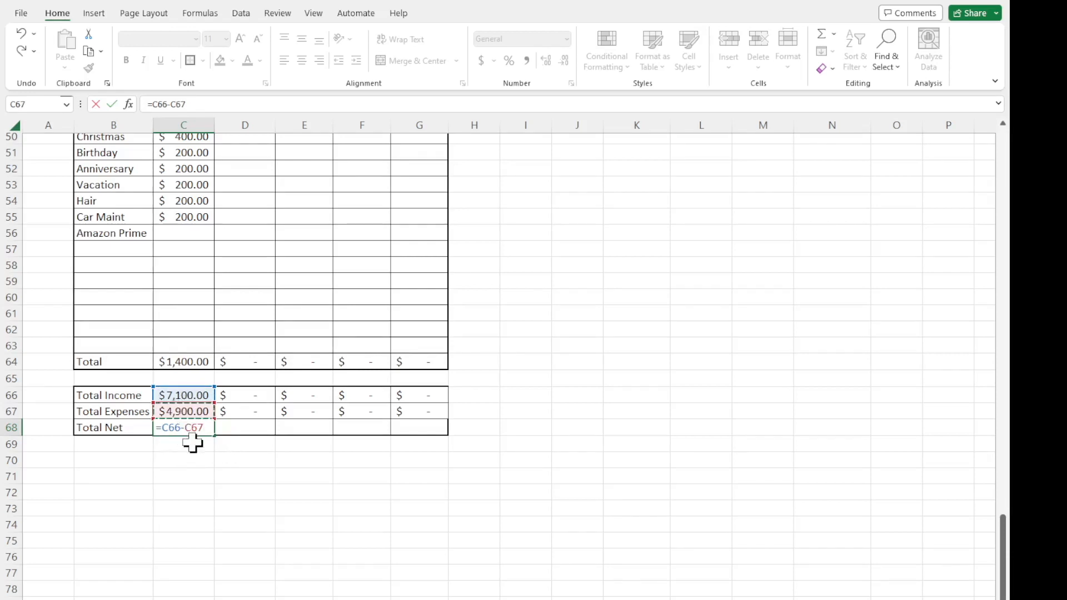
key("Return")
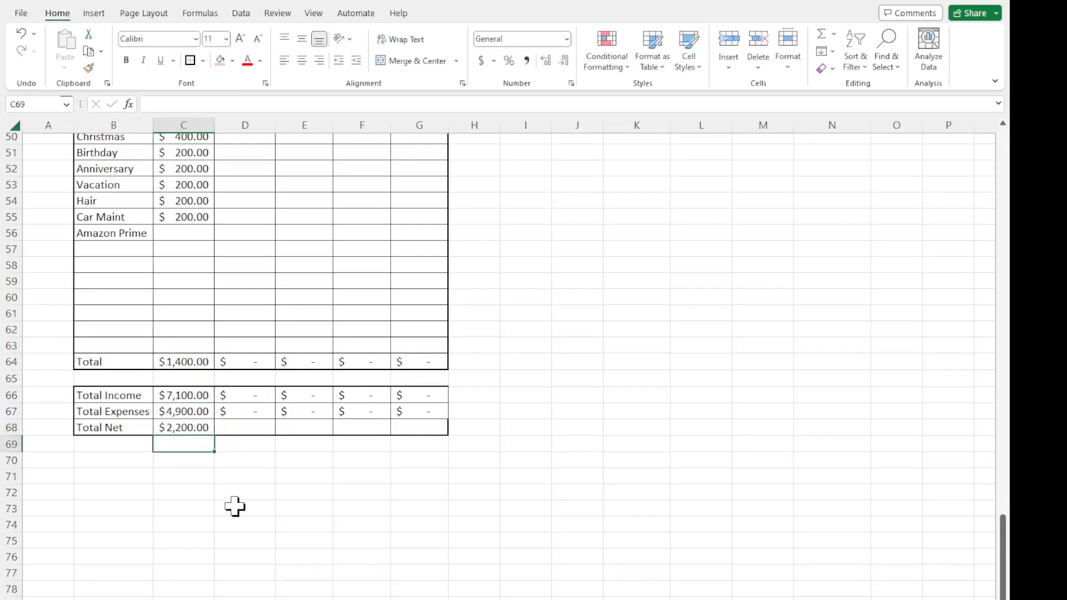
left_click(195, 428)
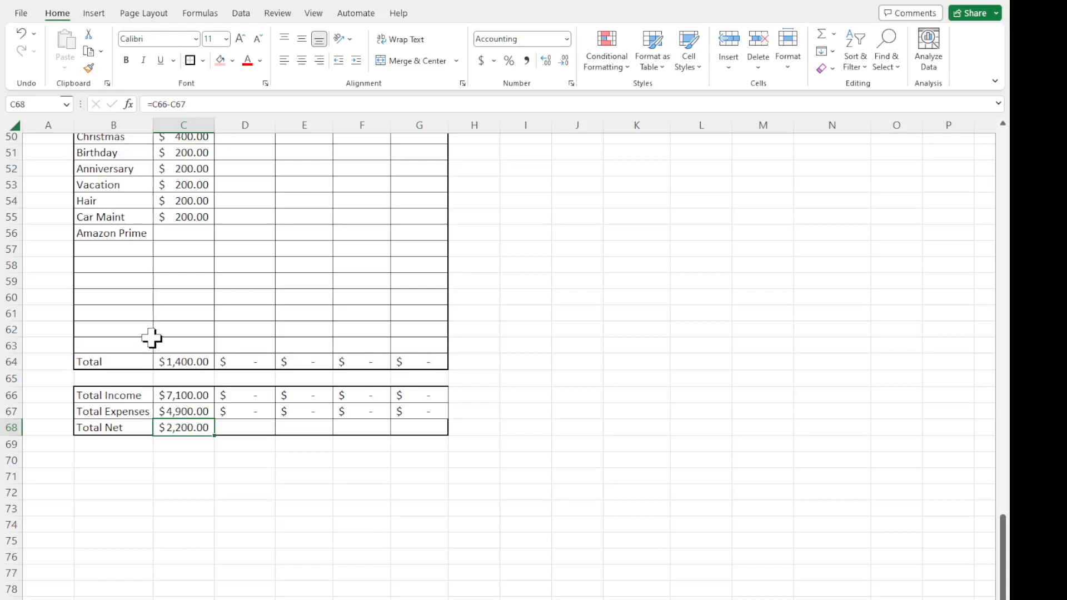
Add a Savings item in B57 of the Sinking Funds section with a budget of 200 in C57.
left_click(109, 253)
type("Savings")
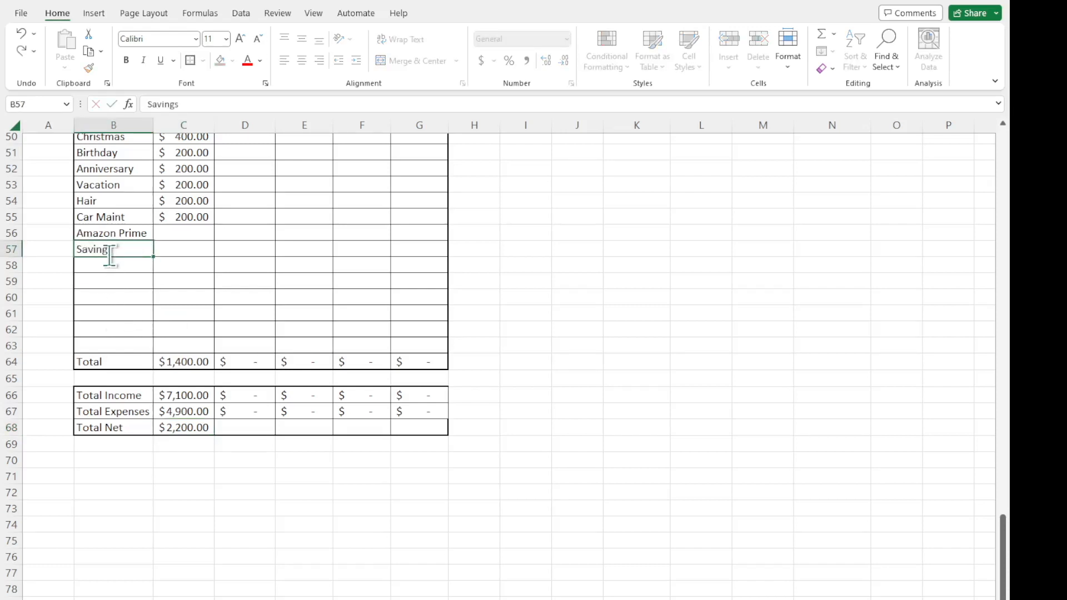
key("Tab")
type("200")
key("Return")
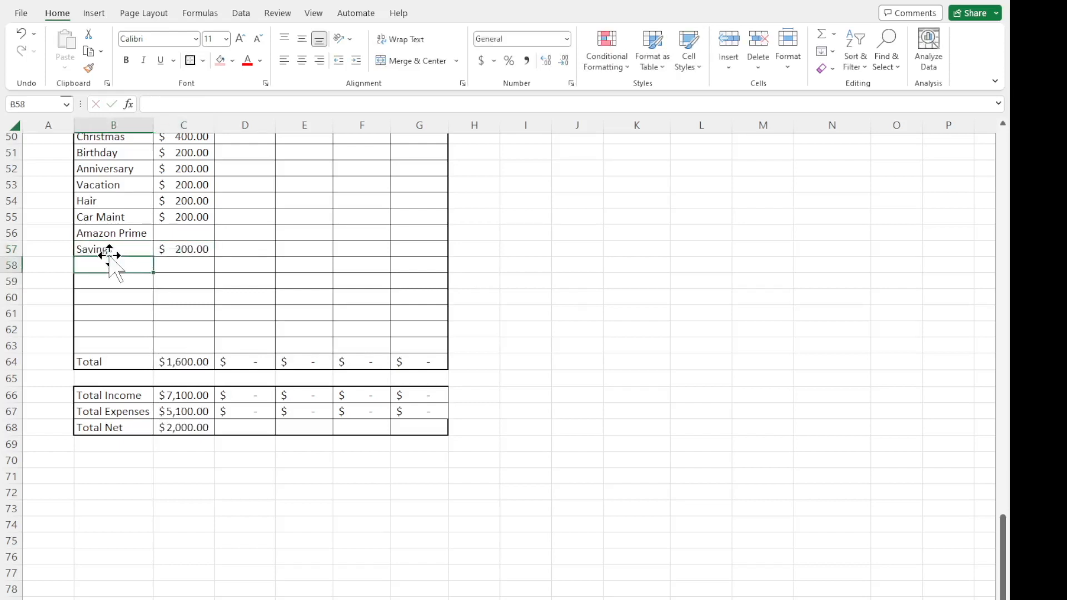
Add a Home Renovation item in B58 with a budget of 2000 in C58, and autofit column B to its text.
type("Home Renovation")
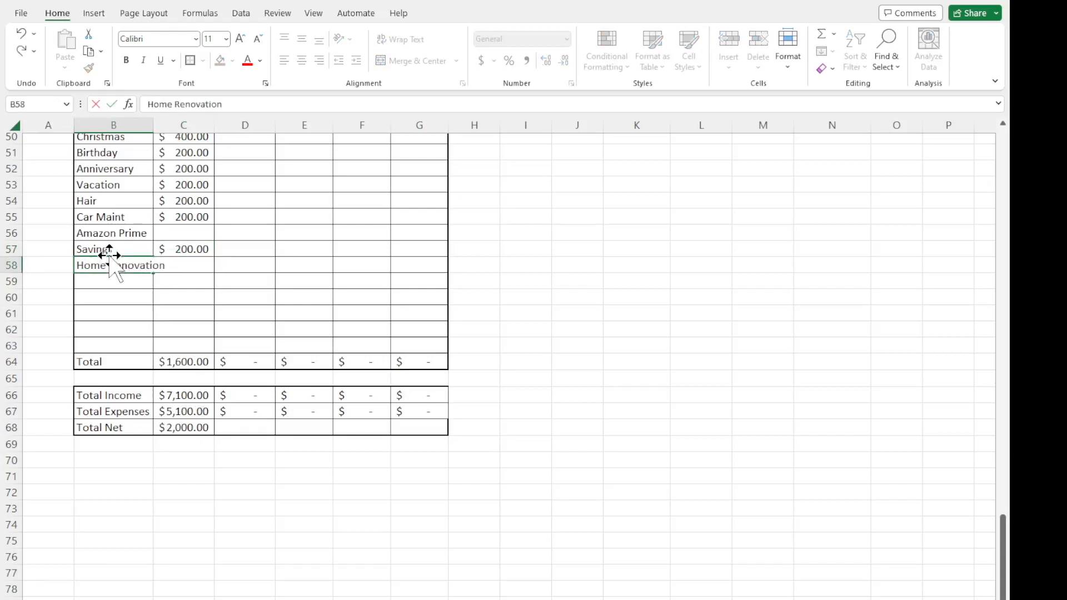
key("Return")
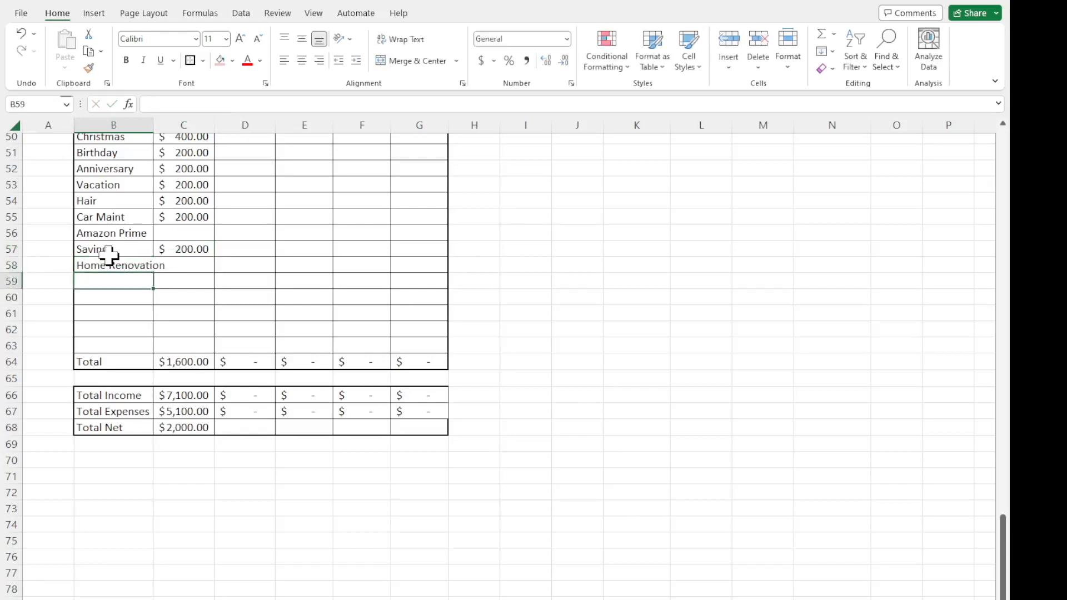
double_click(151, 131)
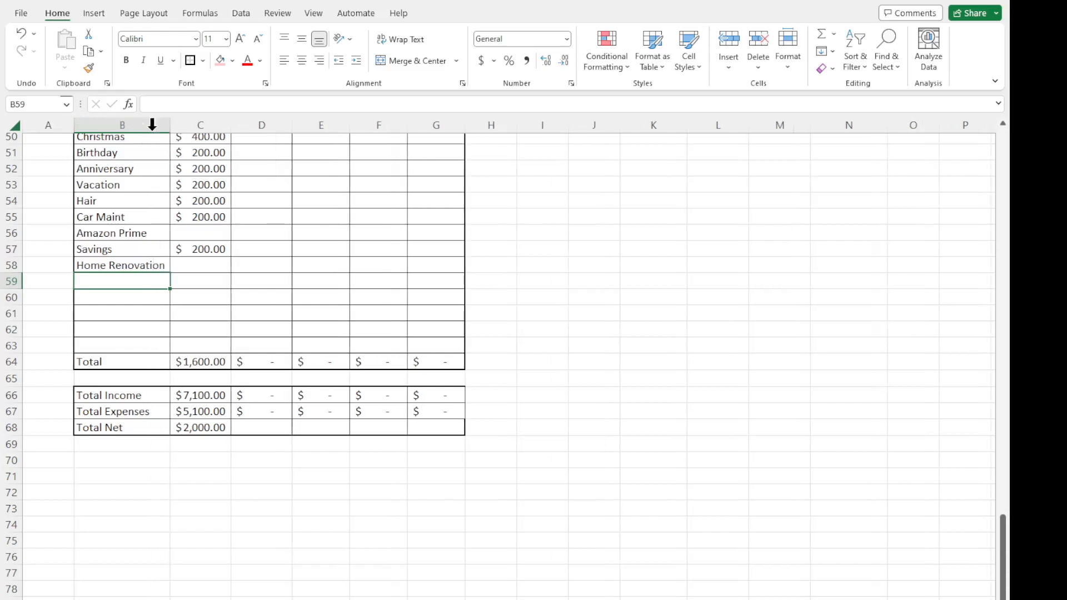
left_click(185, 268)
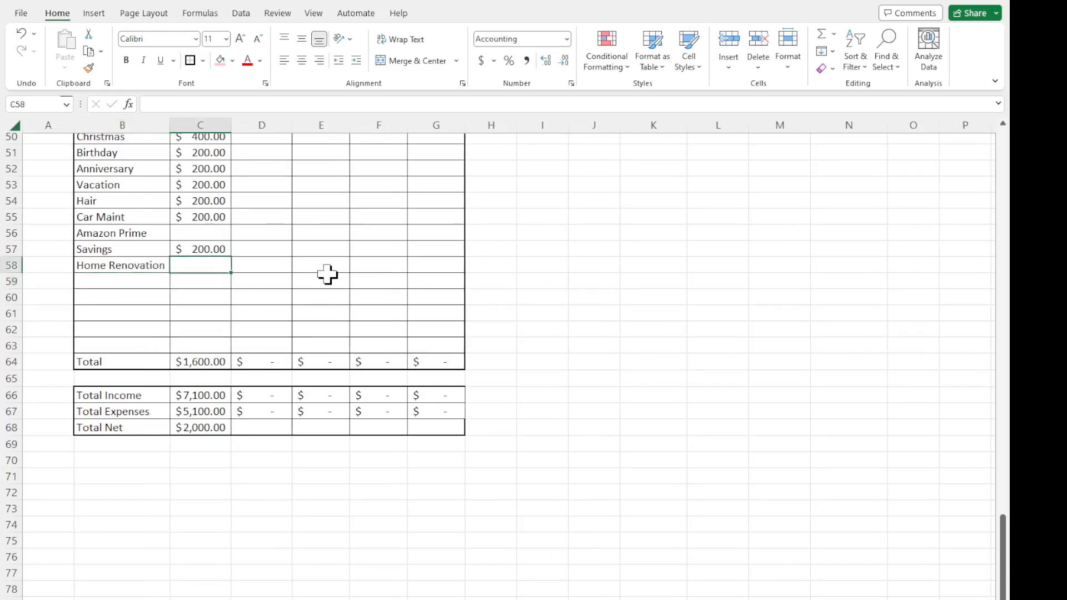
type("2000")
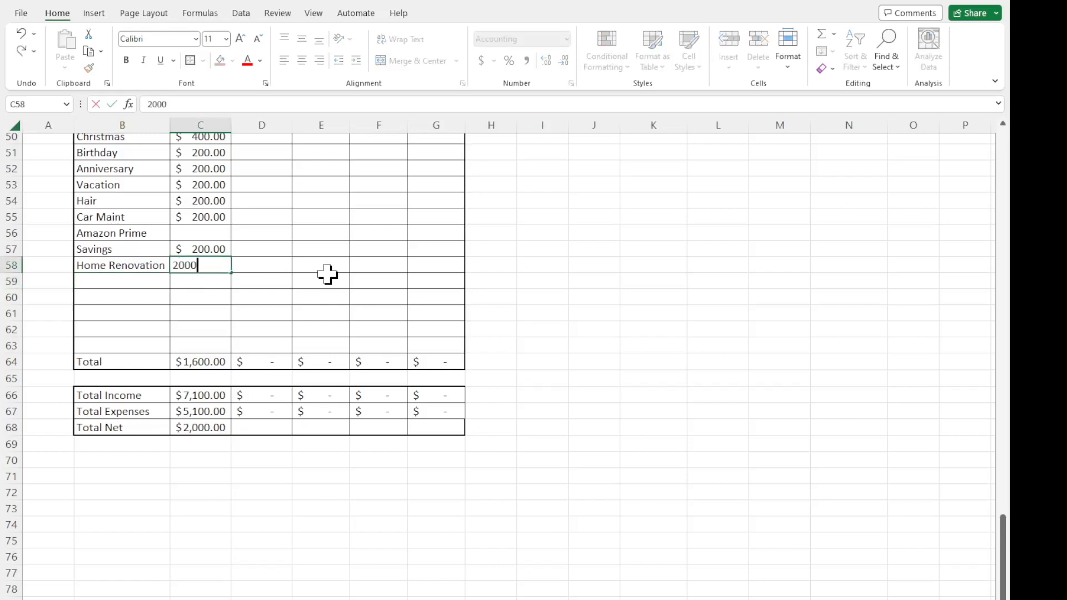
key("Return")
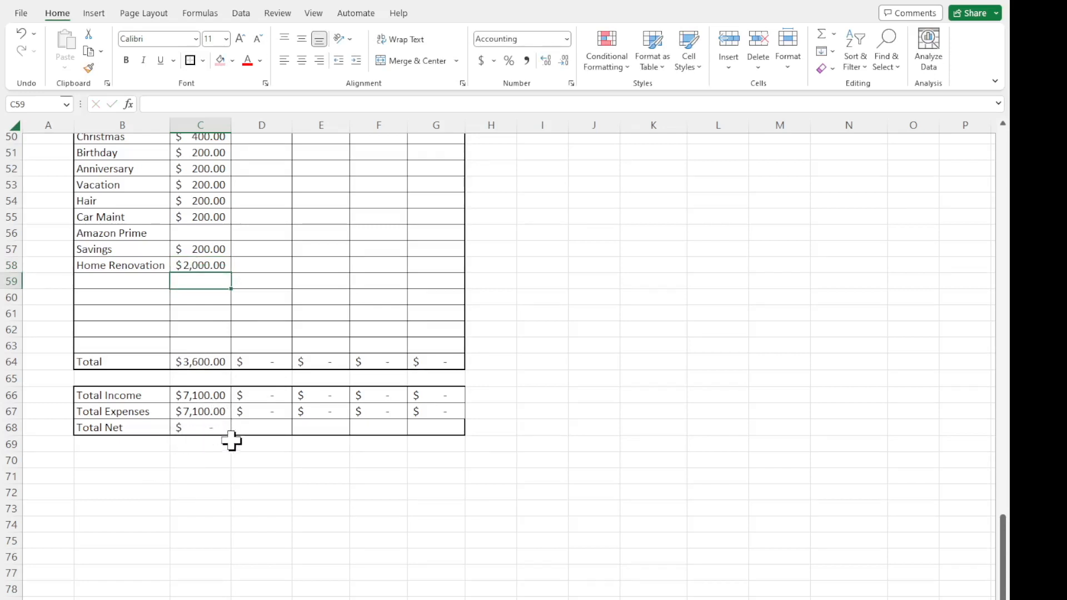
Review the Total Net formula in C68, the Home Renovation item, and the 2/3/2023 summary cells against the Income section.
left_click(195, 431)
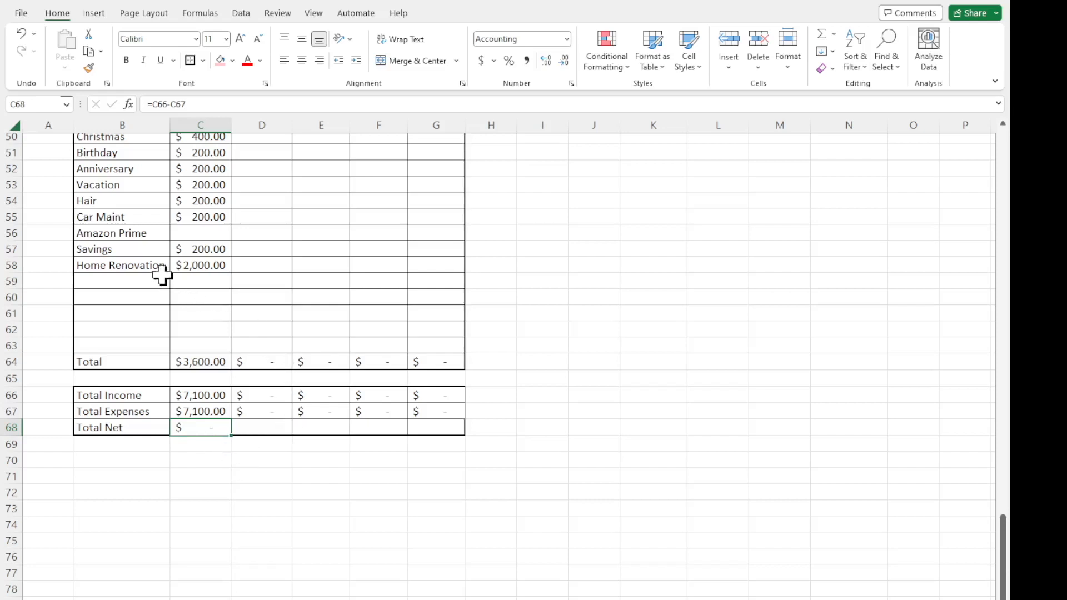
left_click(160, 269)
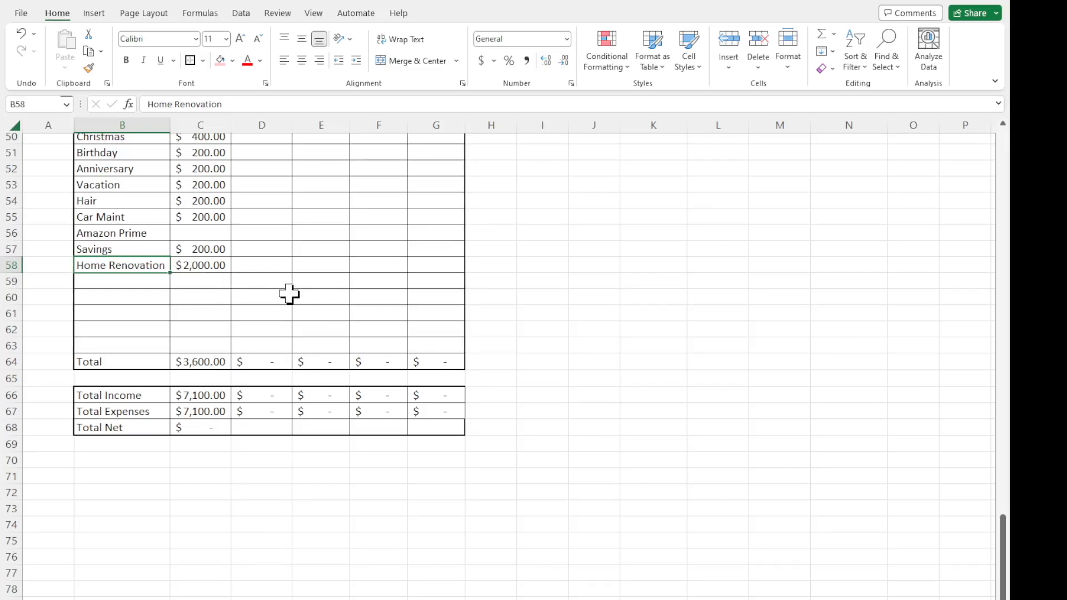
left_click(189, 427)
left_click_drag(261, 399, 255, 405)
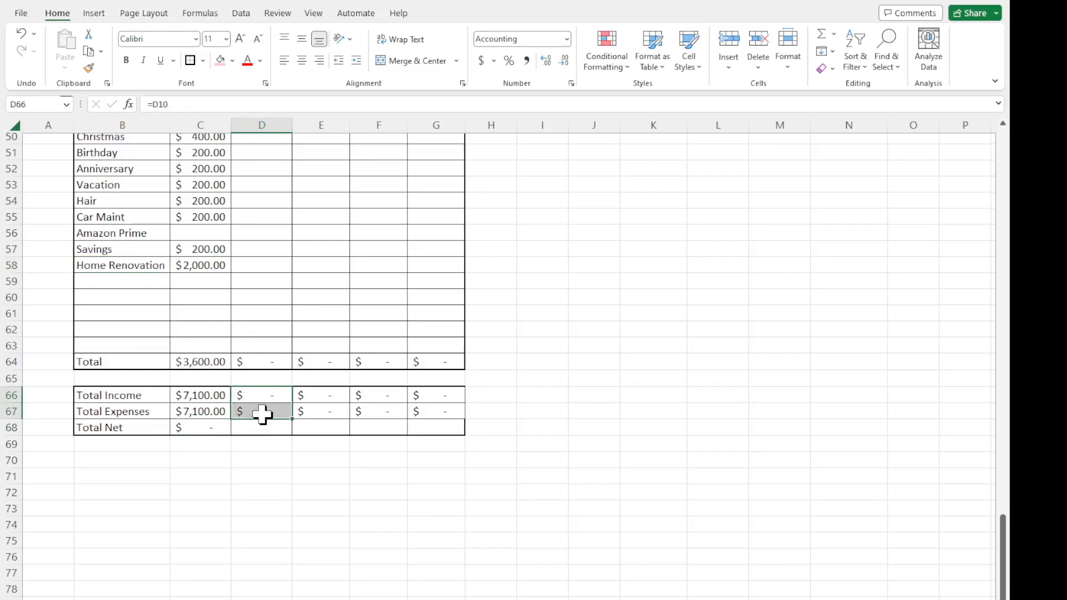
scroll(262, 415, "up", 16)
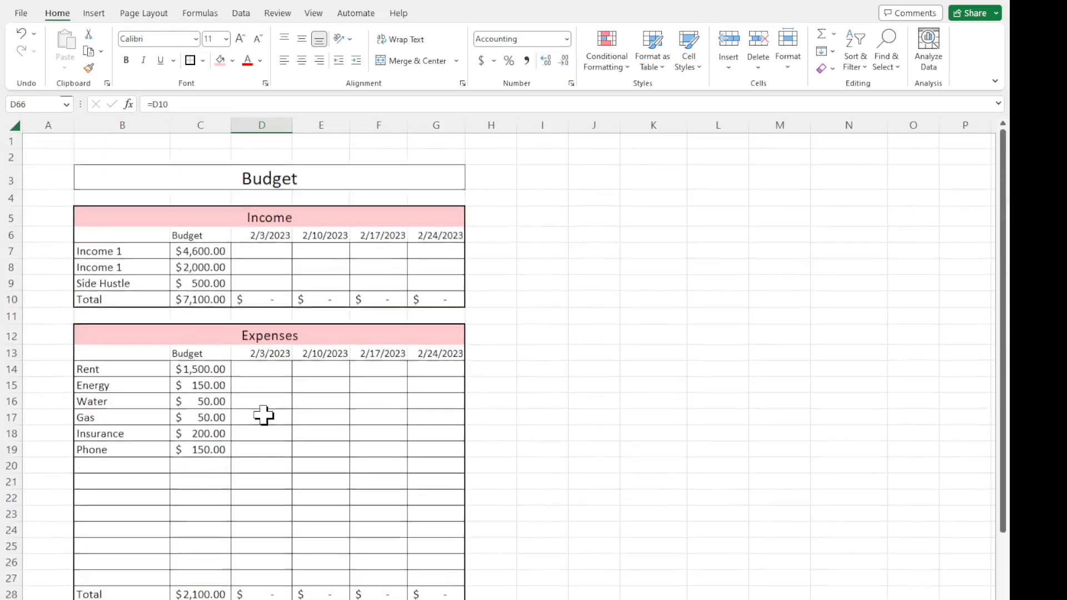
left_click(256, 251)
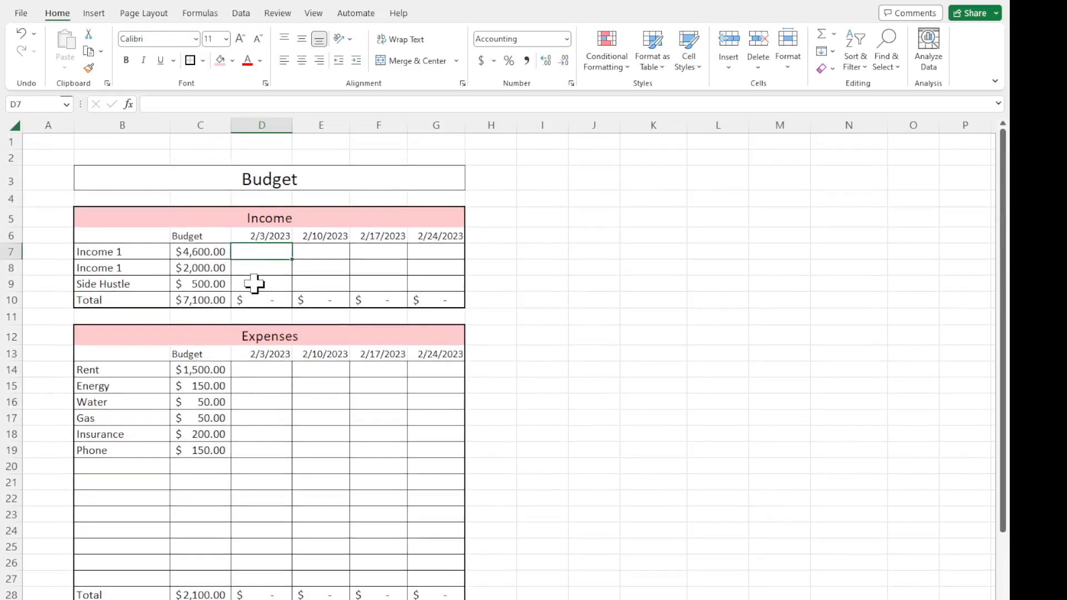
scroll(271, 567, "down", 10)
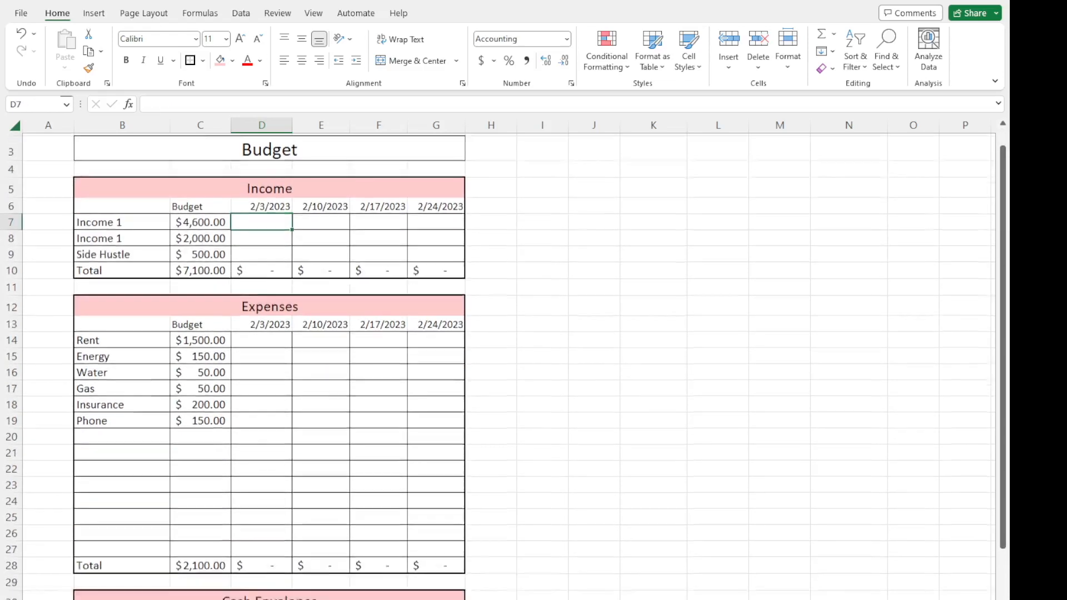
scroll(273, 551, "down", 4)
Fill the Total Net formula from C68 across D68:G68.
left_click(269, 577)
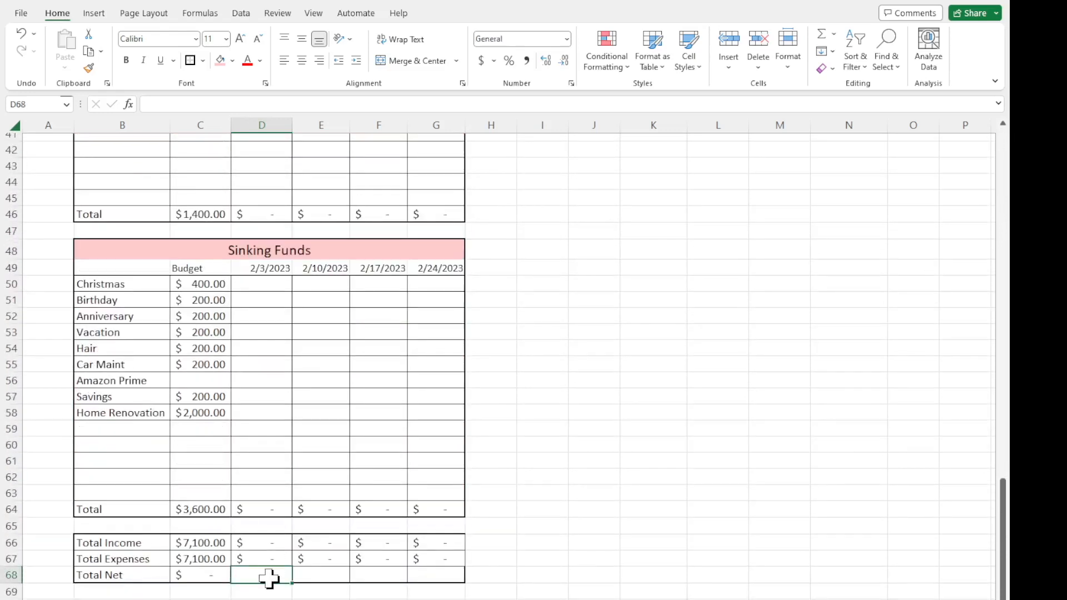
left_click(219, 576)
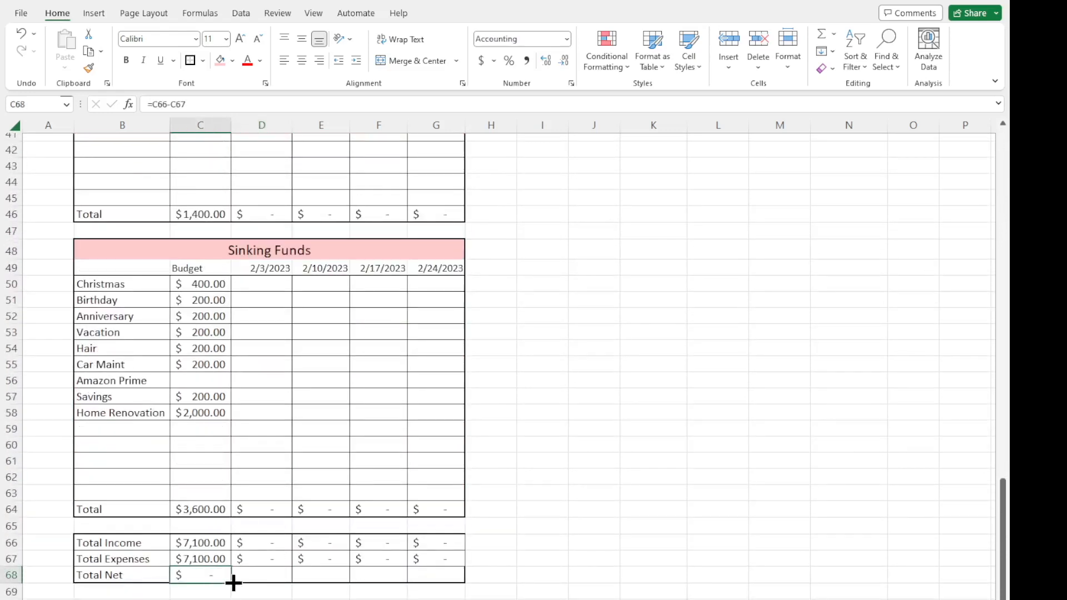
left_click_drag(234, 582, 463, 579)
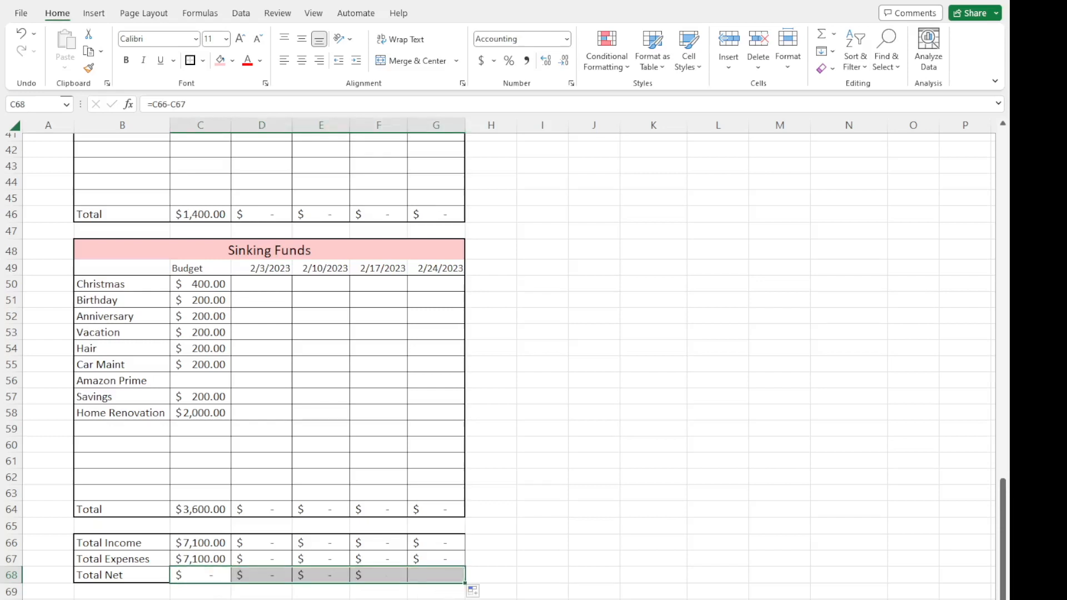
left_click(407, 592)
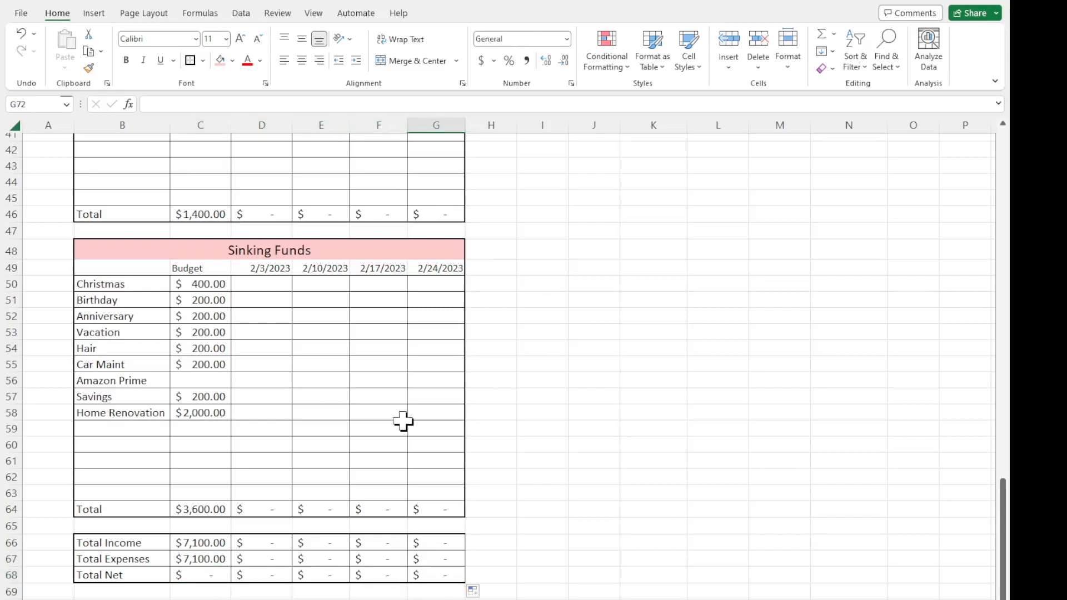
Enter a sample income of 500 under 2/10/2023 in E8 of the Income section.
scroll(405, 424, "up", 13)
left_click(330, 266)
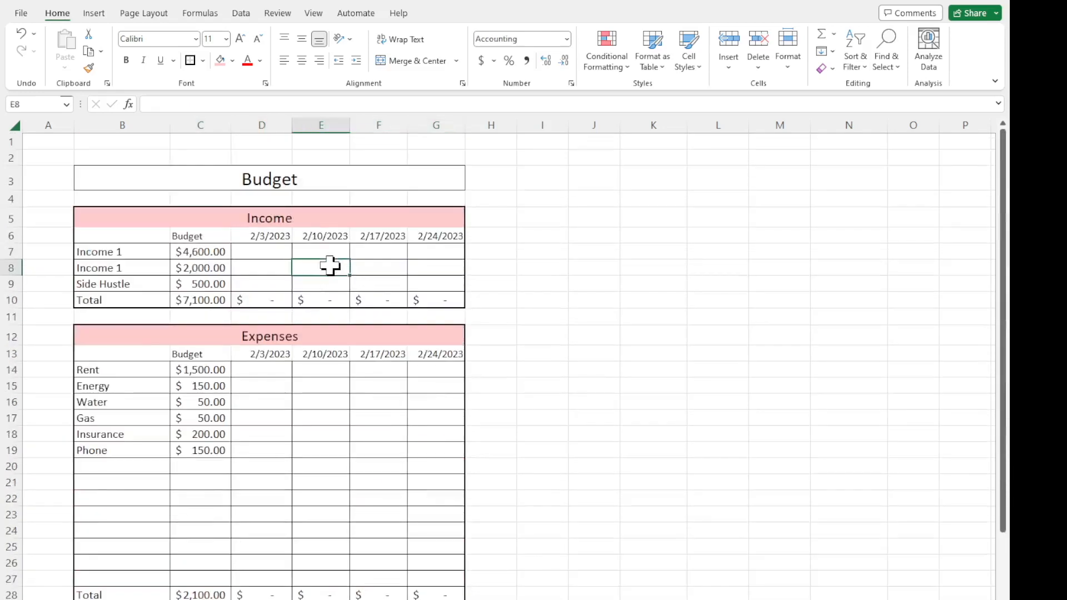
type("500")
key("Return")
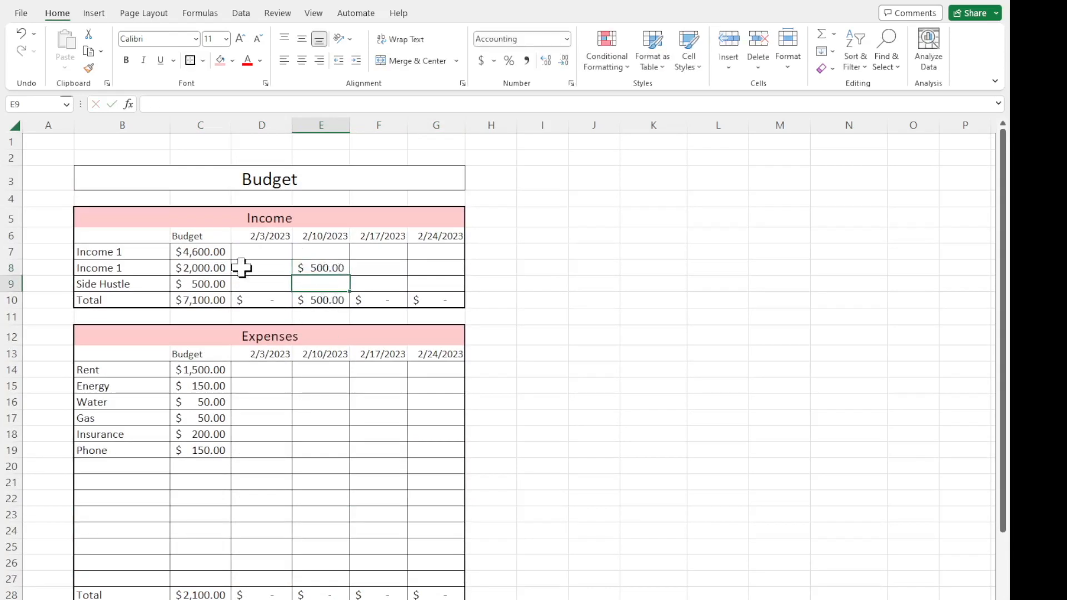
Rename the duplicate income label in B8 to Income 2.
left_click(129, 281)
left_click(134, 268)
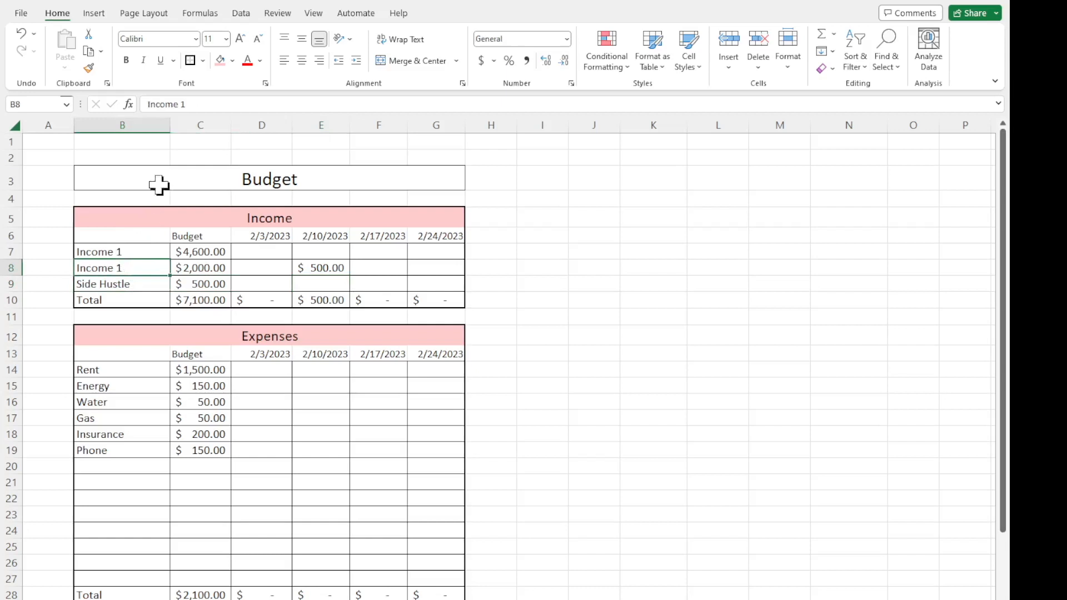
left_click(199, 100)
type("2")
key("Return")
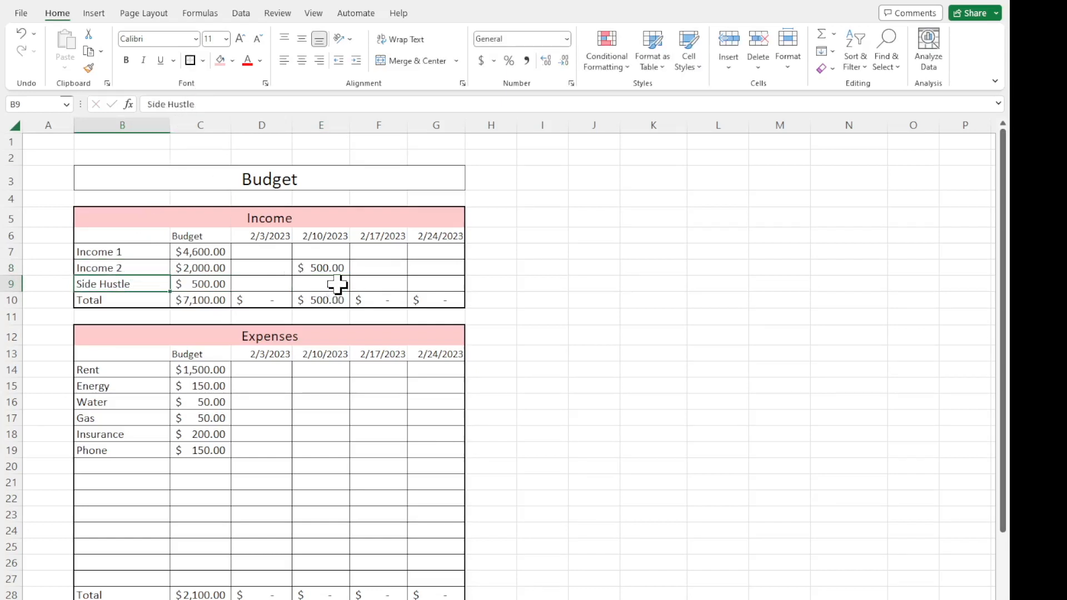
Check the 2/10/2023 Total Income, Total Expenses and Total Net formulas in E66:E68.
scroll(337, 285, "down", 13)
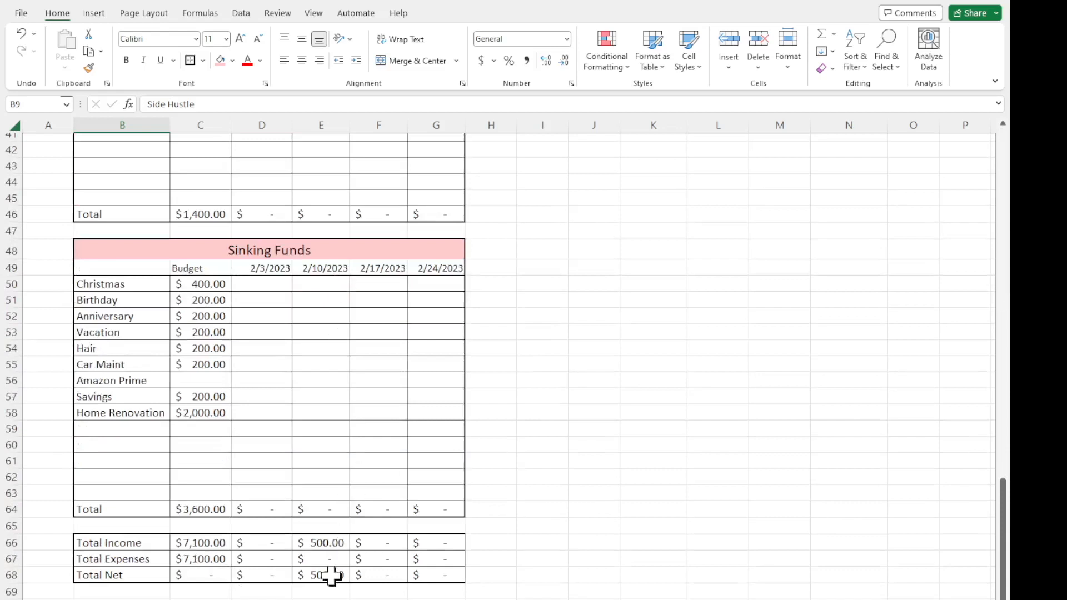
left_click(332, 577)
left_click(328, 545)
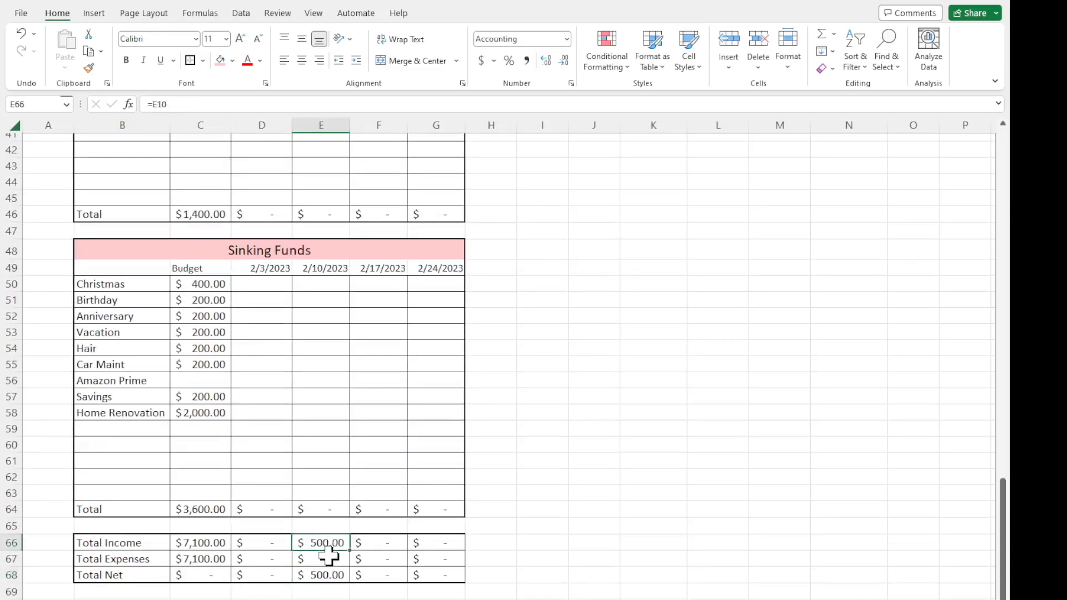
left_click(328, 561)
left_click(332, 576)
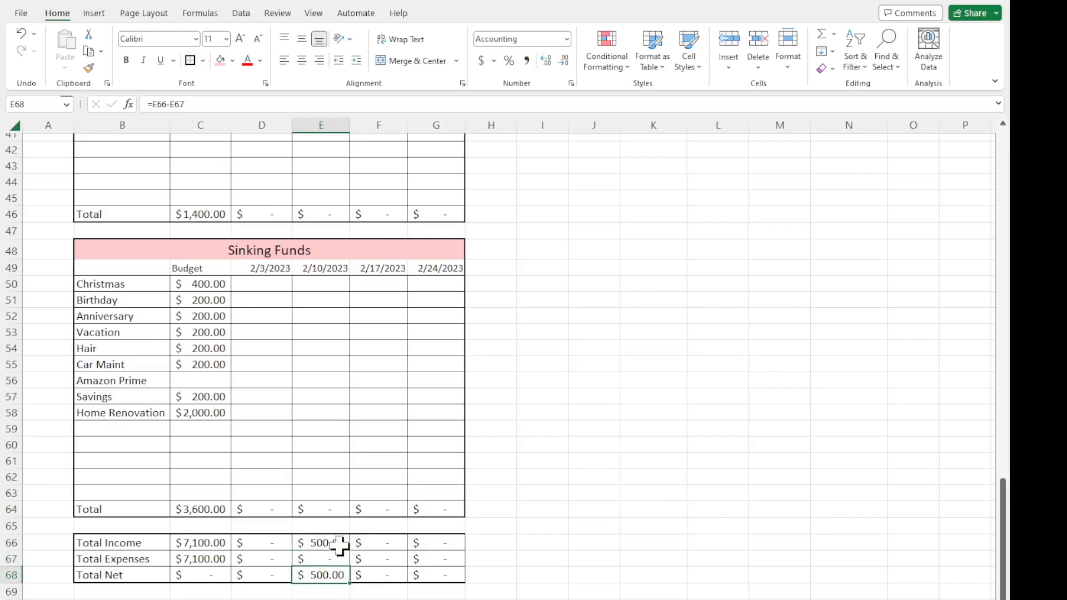
Enter a sample Home Renovation amount of 500 under 2/10/2023 in E58 and check Total Net in E68.
left_click(317, 409)
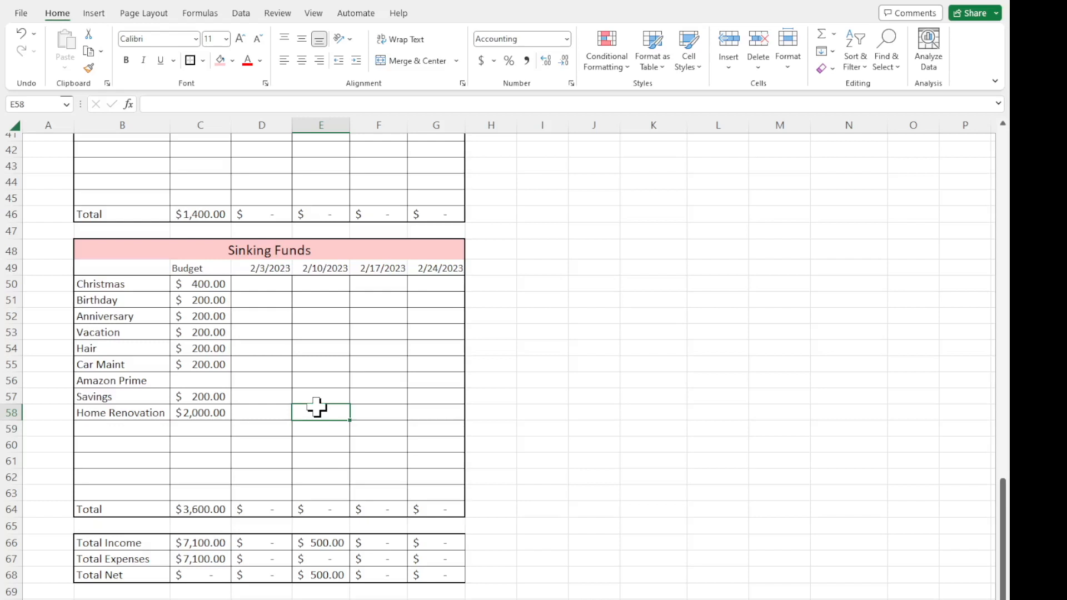
type("500")
key("Return")
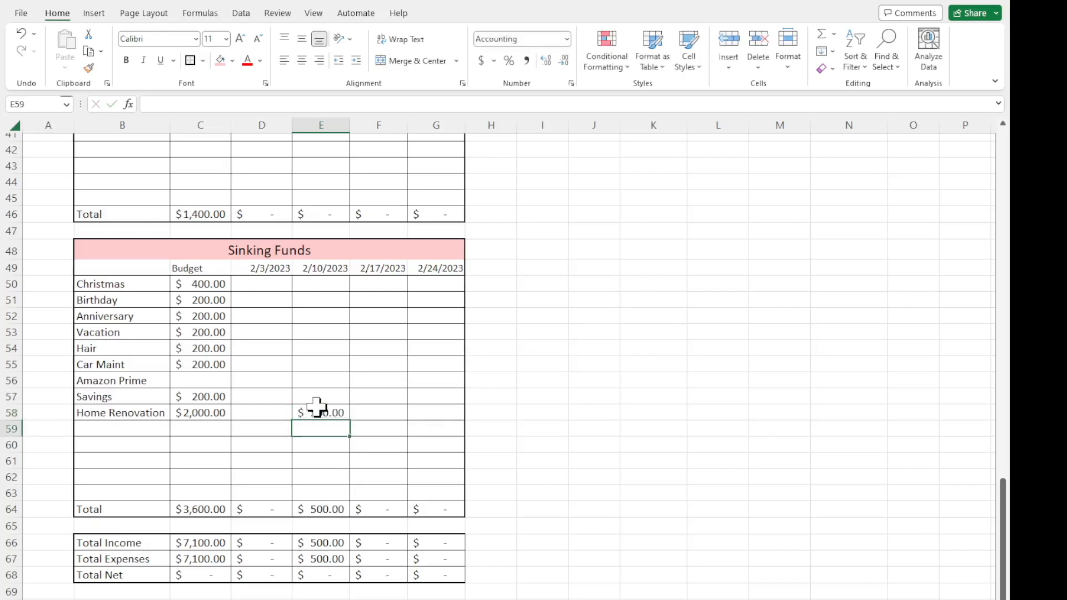
left_click(315, 573)
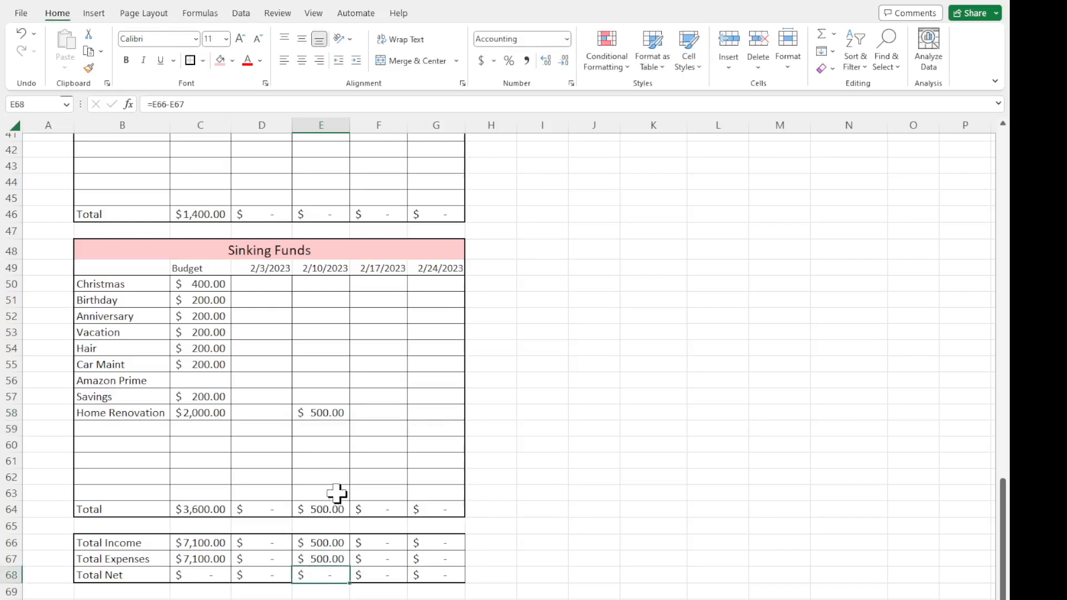
left_click(337, 428)
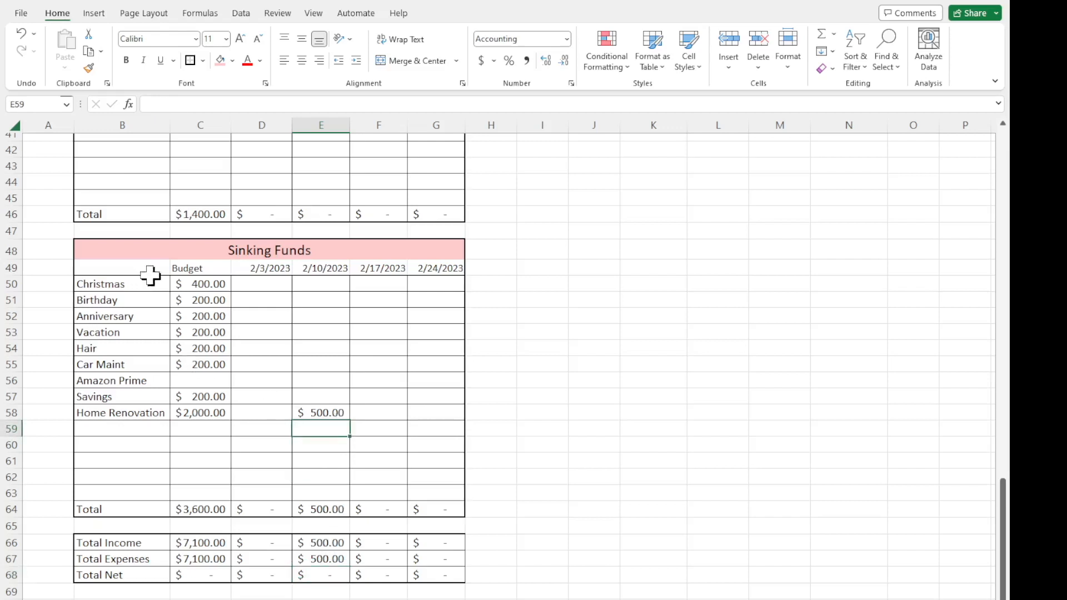
left_click(202, 125)
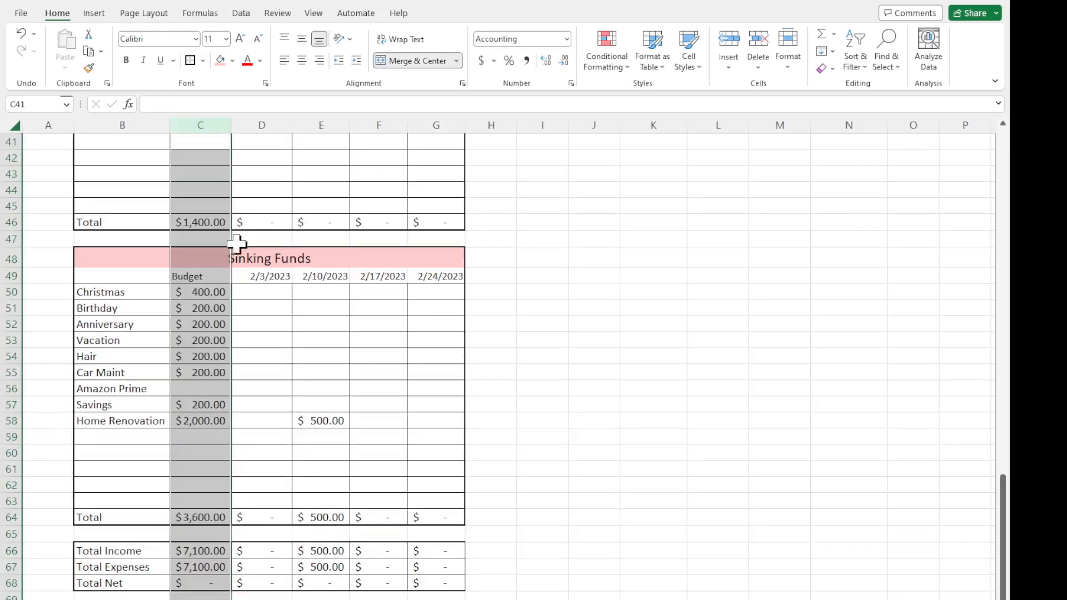
Clear the sample amounts from Home Renovation cell E58 and Income 2 cell E8.
left_click(316, 423)
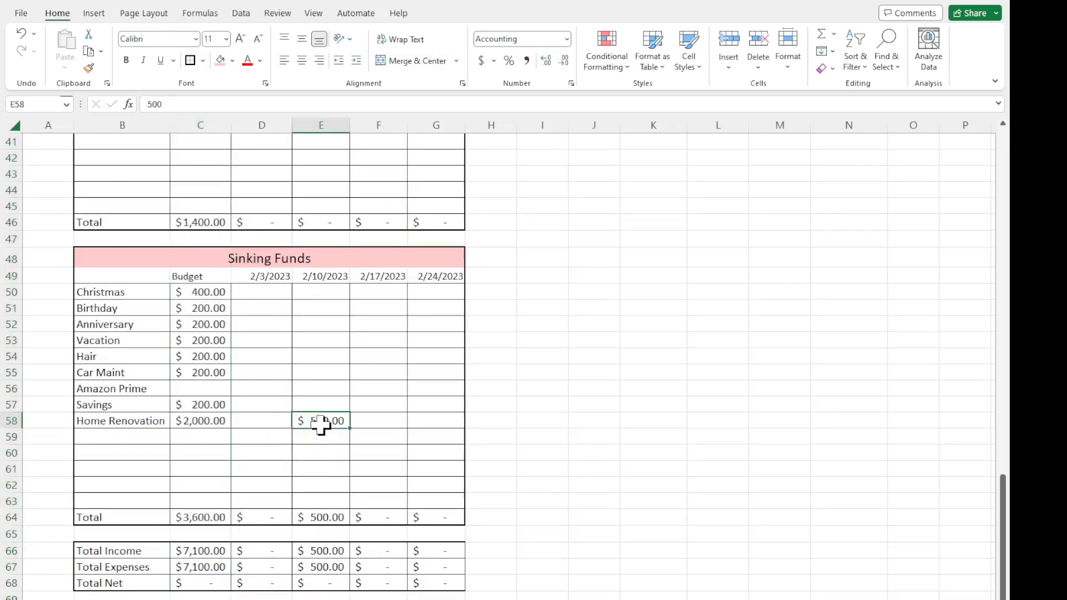
key("Delete")
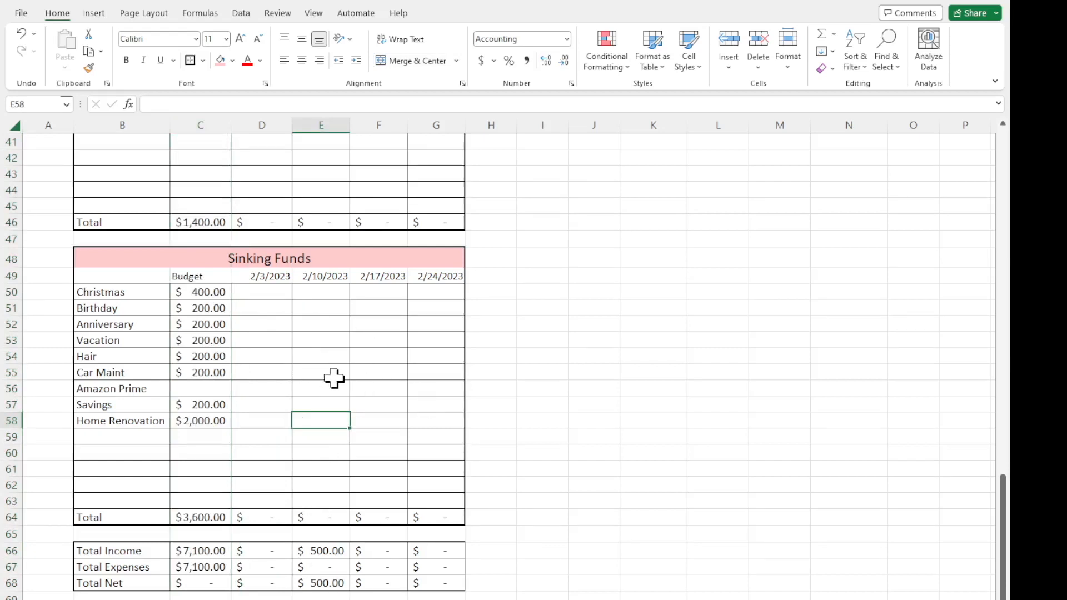
scroll(334, 378, "up", 13)
left_click(338, 272)
key("Delete")
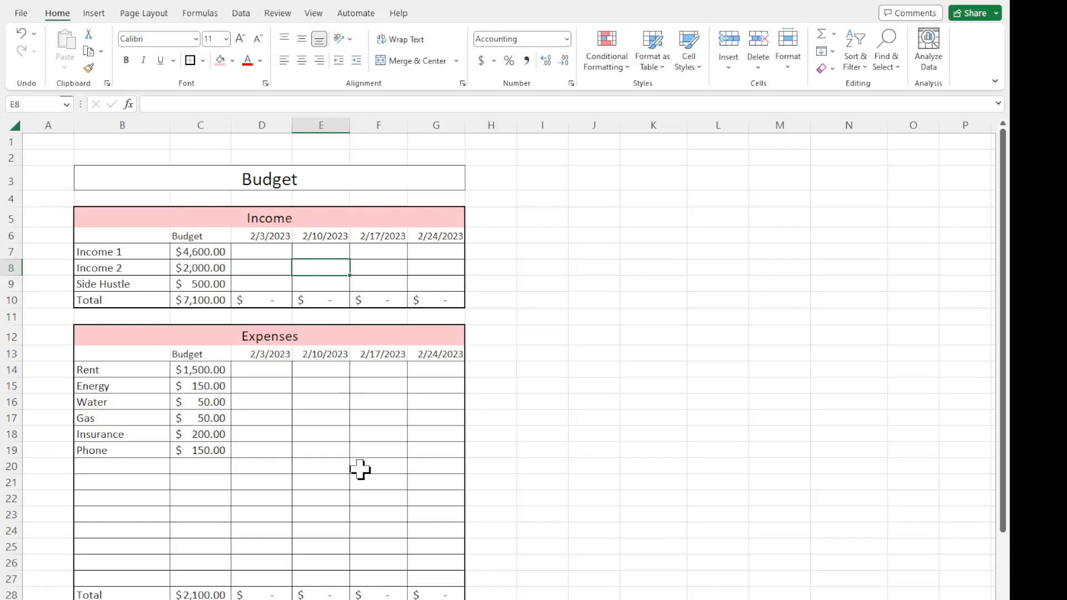
Look over the budget sections and summary, and select the Budget column C in the January Monthly Budget sheet for comparison.
scroll(360, 469, "down", 15)
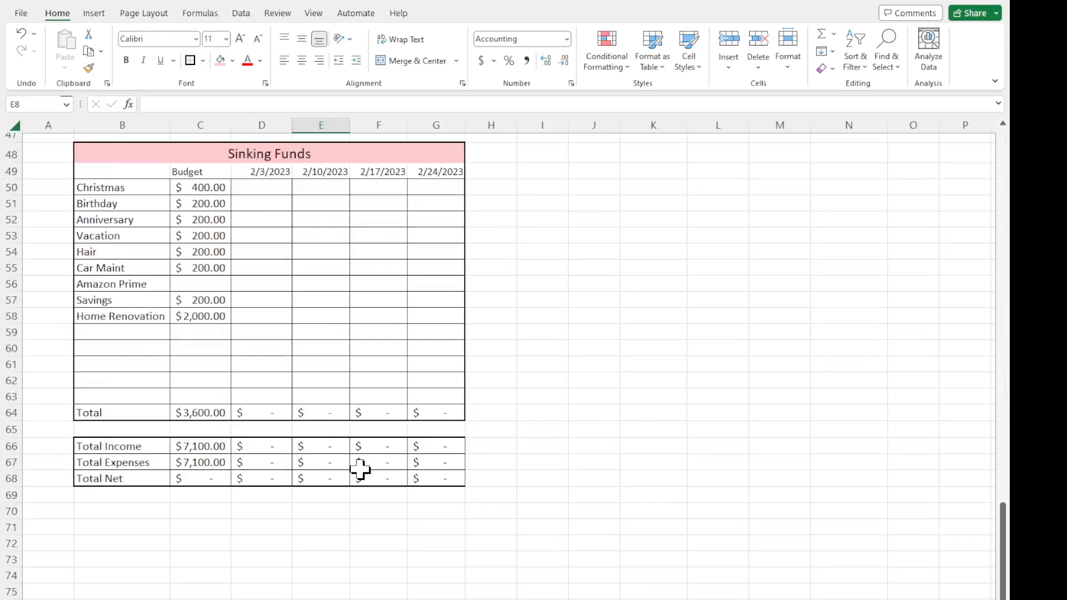
scroll(360, 470, "up", 4)
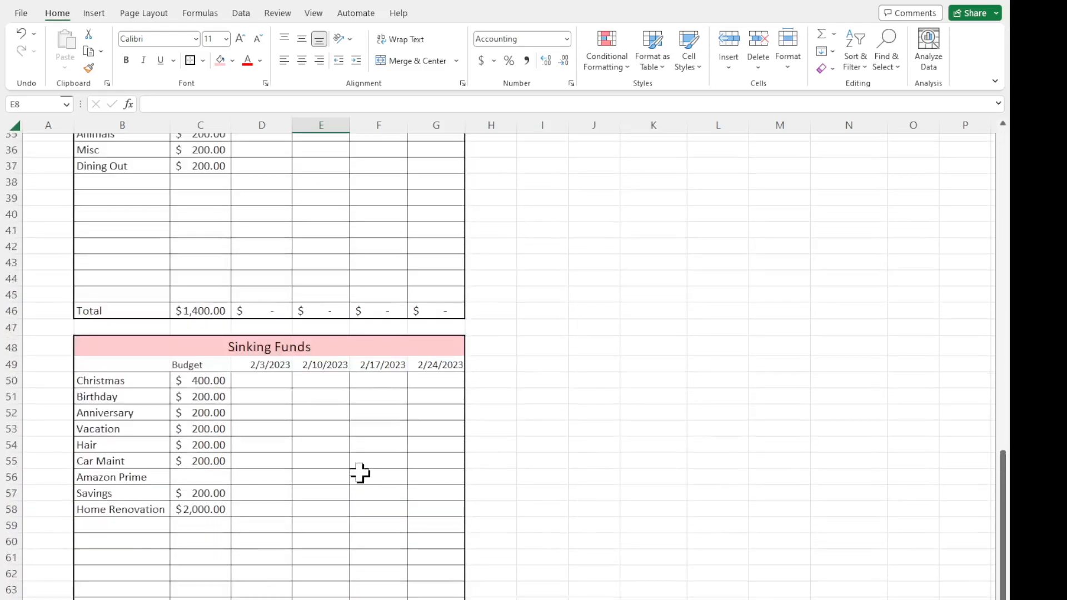
scroll(360, 473, "up", 11)
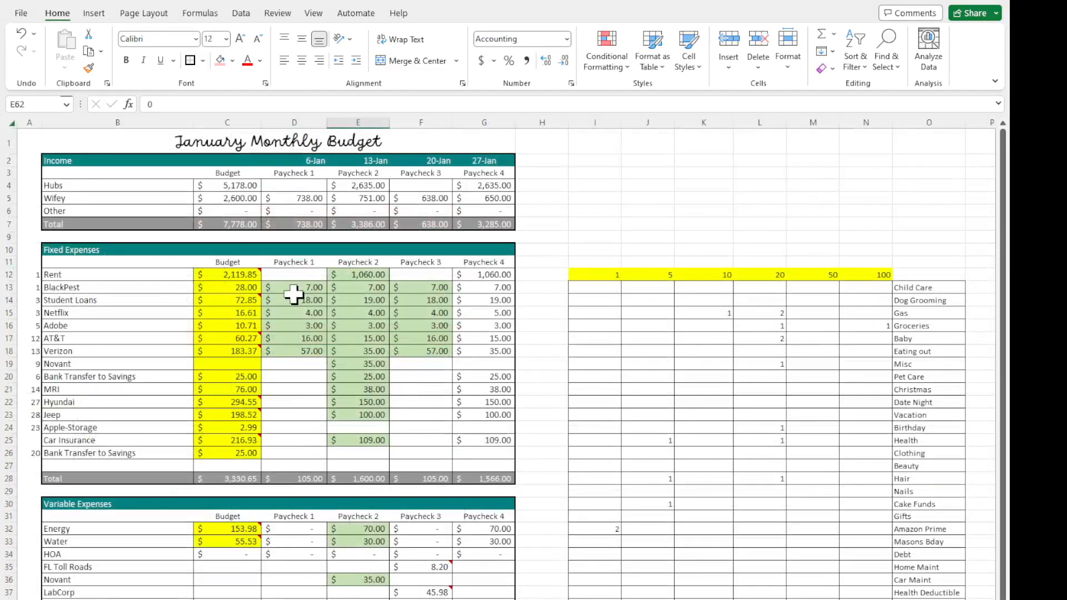
left_click(224, 117)
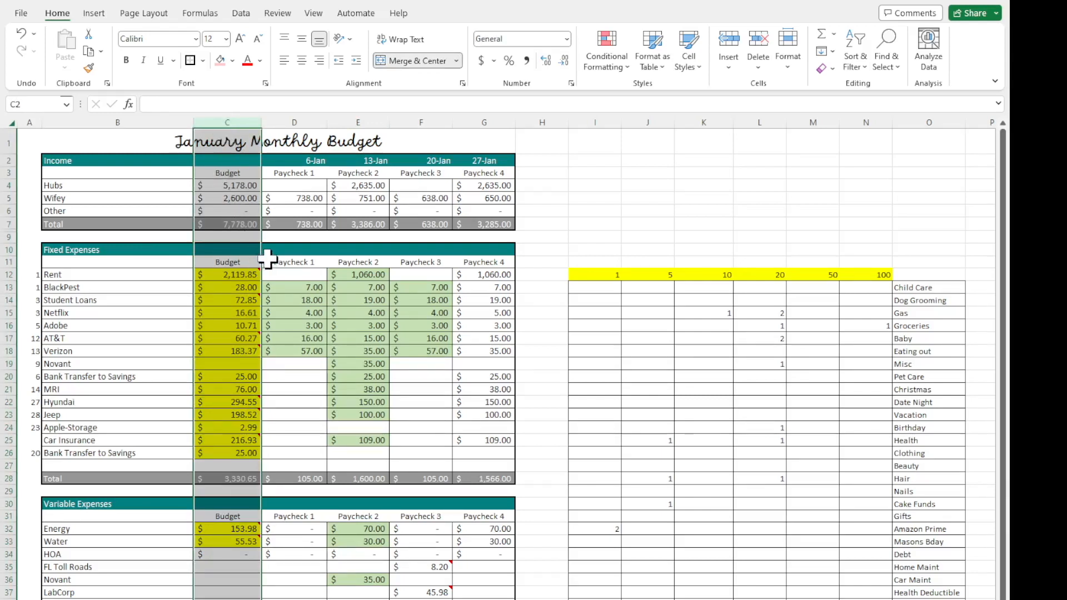
Examine the Netflix amounts for Paychecks 1 to 3, and the Paycheck 2 income in E4:E6 and fixed expenses in E12:E26.
left_click(291, 313)
left_click(345, 313)
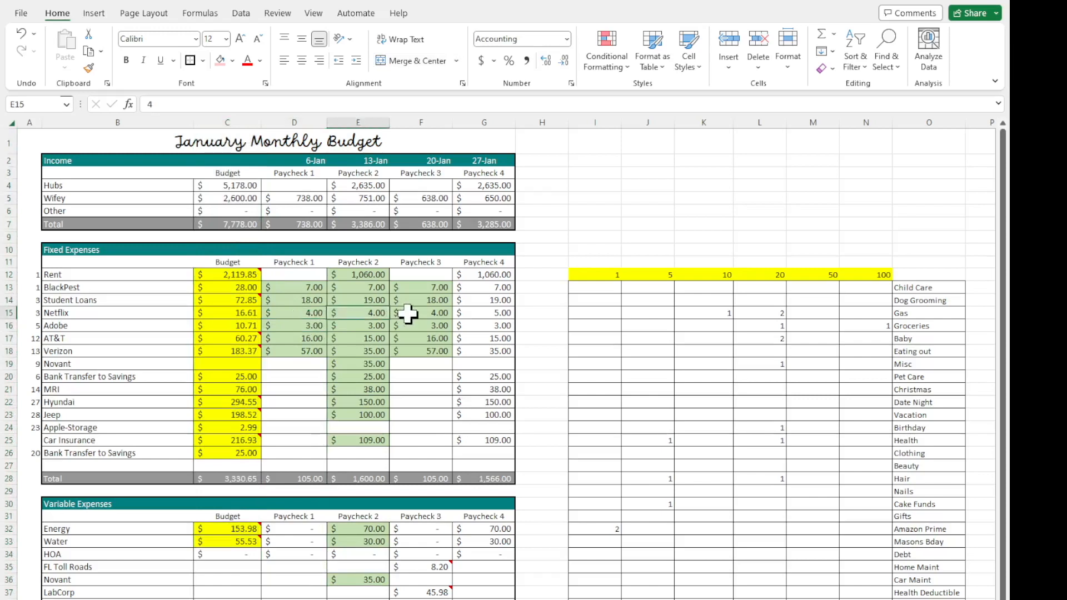
left_click(410, 313)
left_click_drag(360, 186, 361, 210)
left_click_drag(362, 274, 364, 459)
Review the Paycheck 2 variable expenses, cash envelopes and sinking funds, and check the Total Income - Expense formula in E82.
scroll(350, 415, "down", 3)
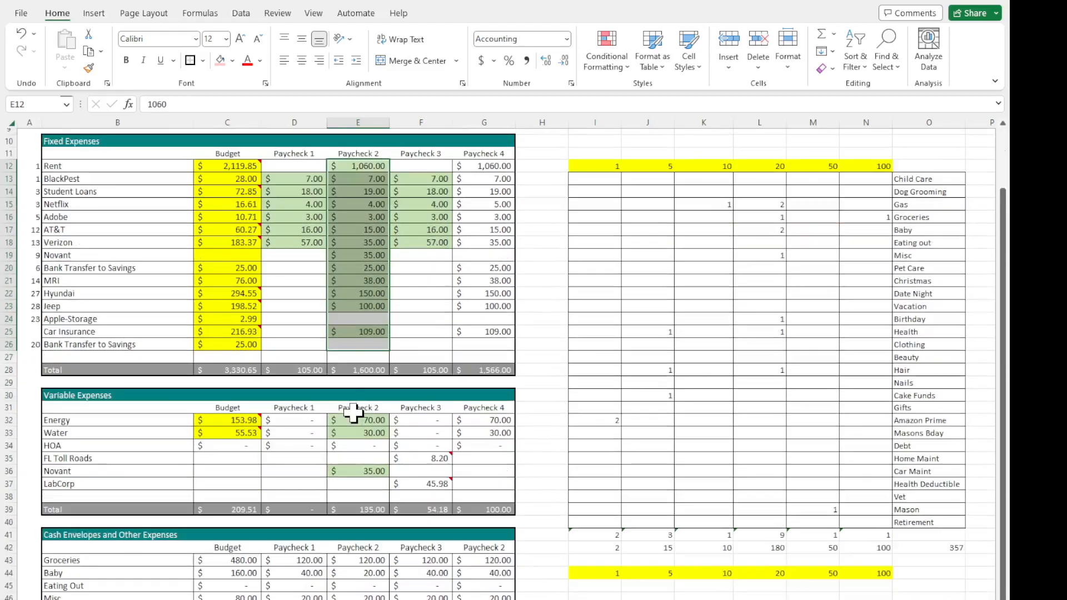
scroll(353, 257, "down", 3)
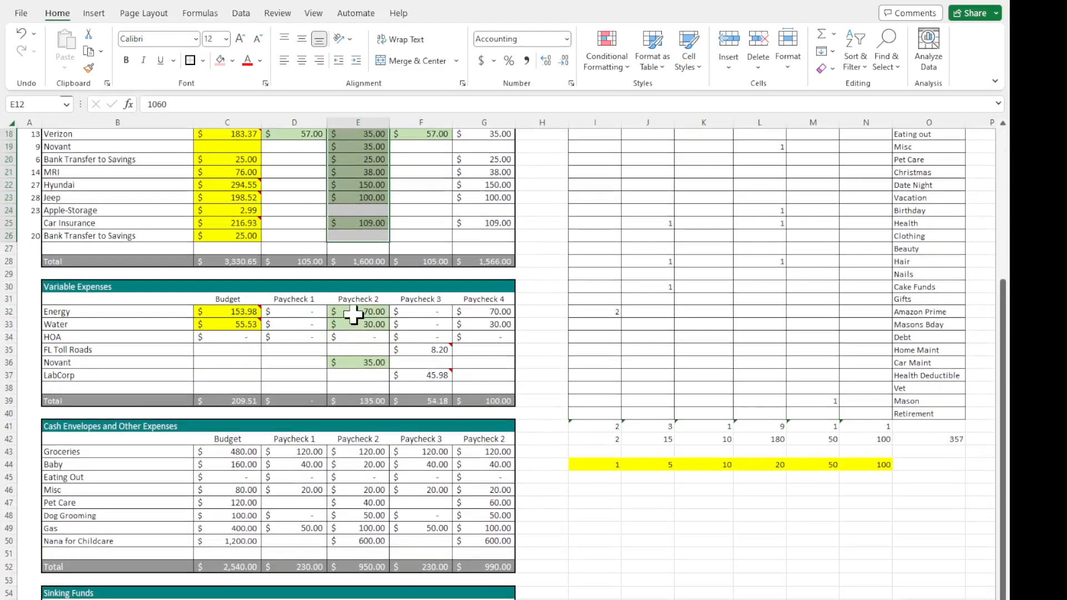
scroll(350, 364, "down", 5)
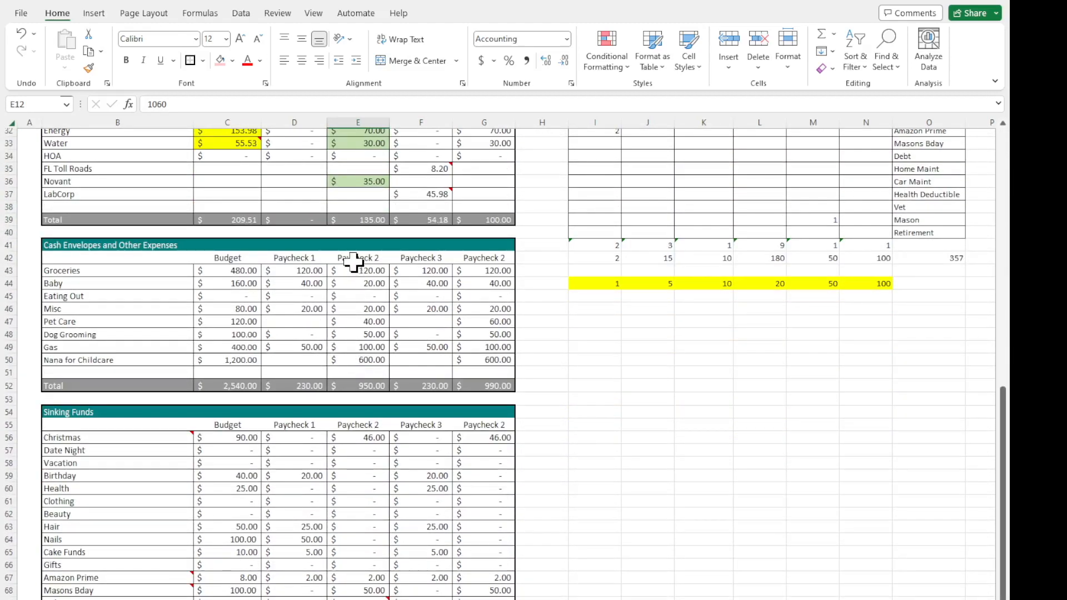
scroll(353, 356, "down", 5)
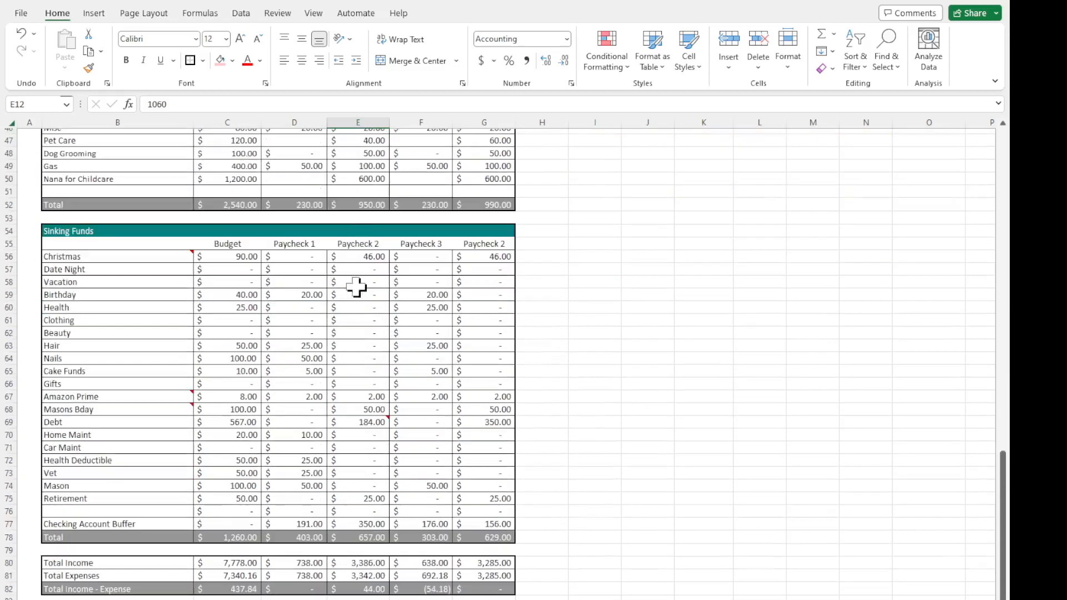
scroll(348, 503, "down", 1)
left_click(353, 482)
Check the Paycheck 3 Total Income - Expense formula in F82 against the expense amounts in the sections above.
scroll(389, 550, "up", 6)
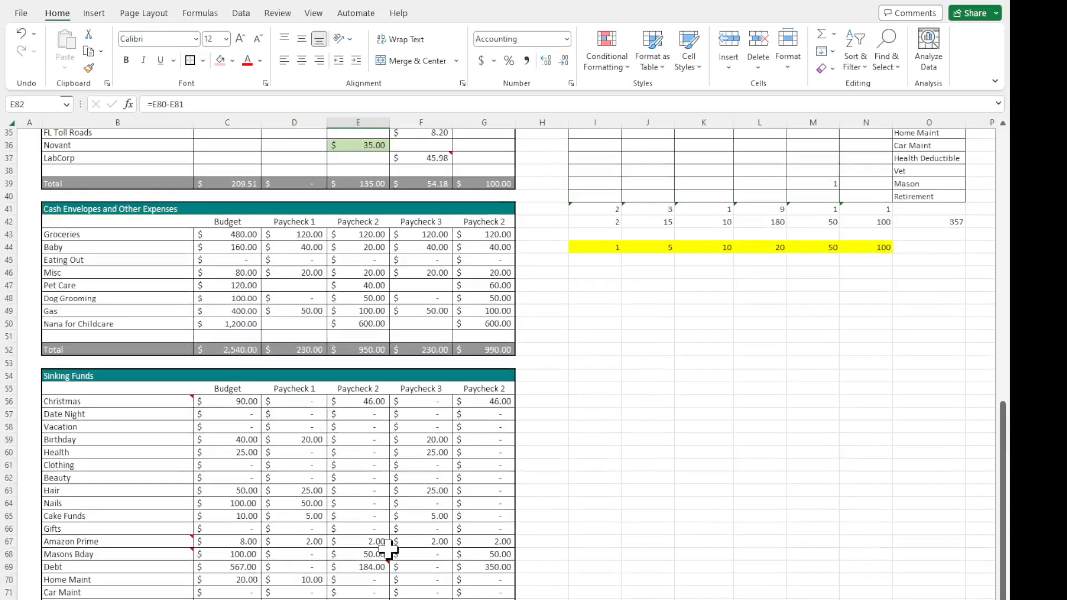
scroll(386, 553, "down", 4)
left_click(419, 552)
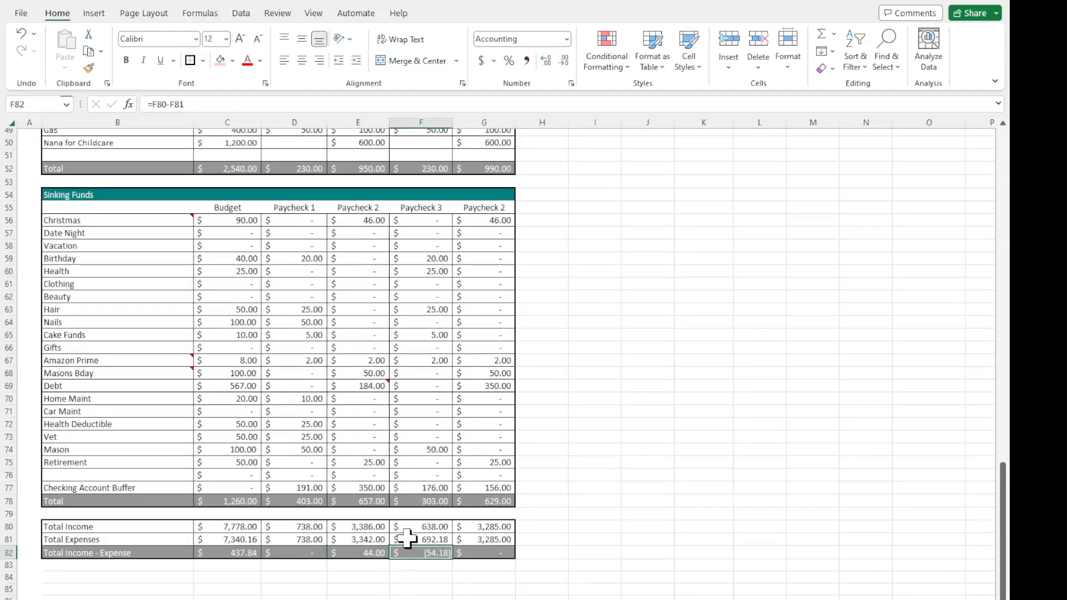
scroll(408, 538, "up", 15)
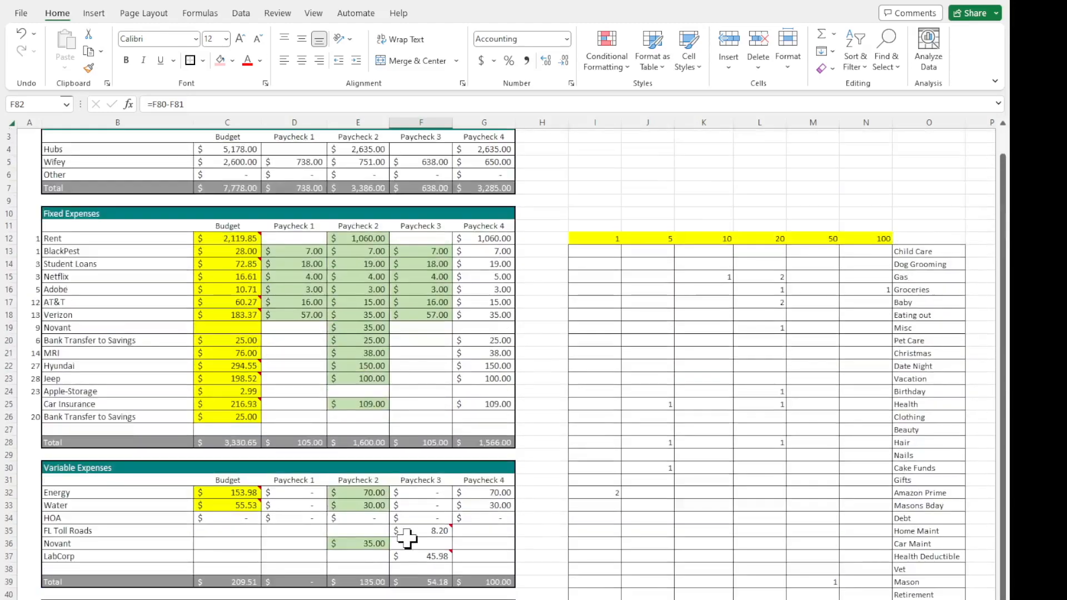